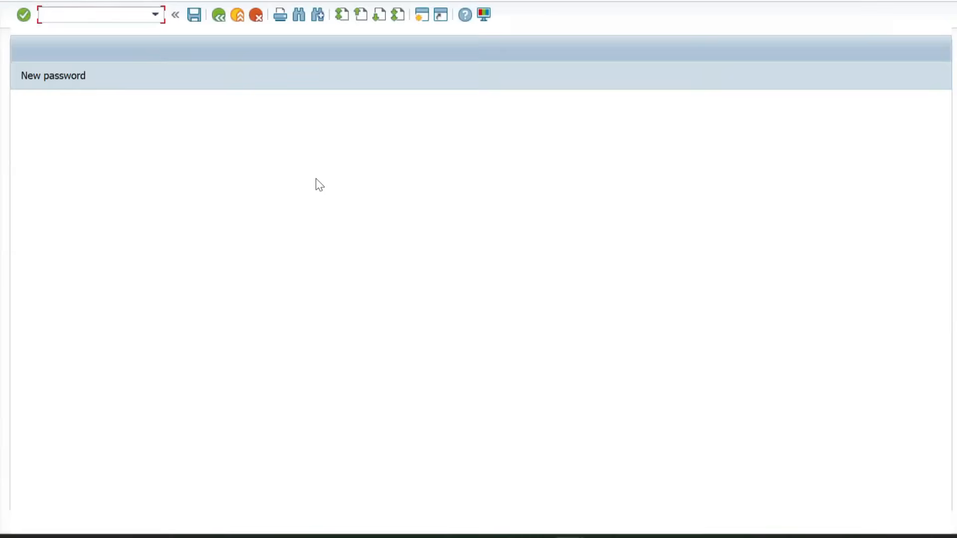
Log on with the user name and account password, and open transaction MM01 for creating a material
key("Tab")
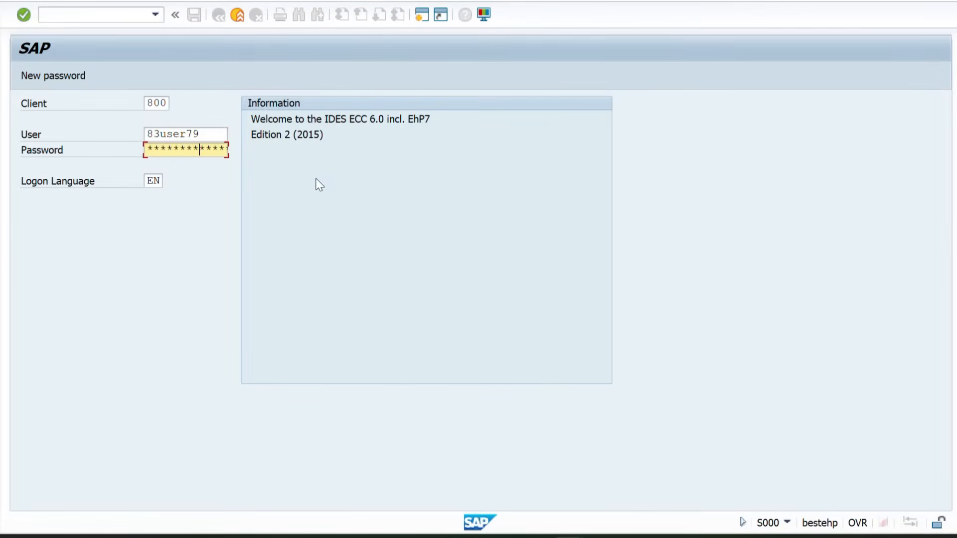
key("Return")
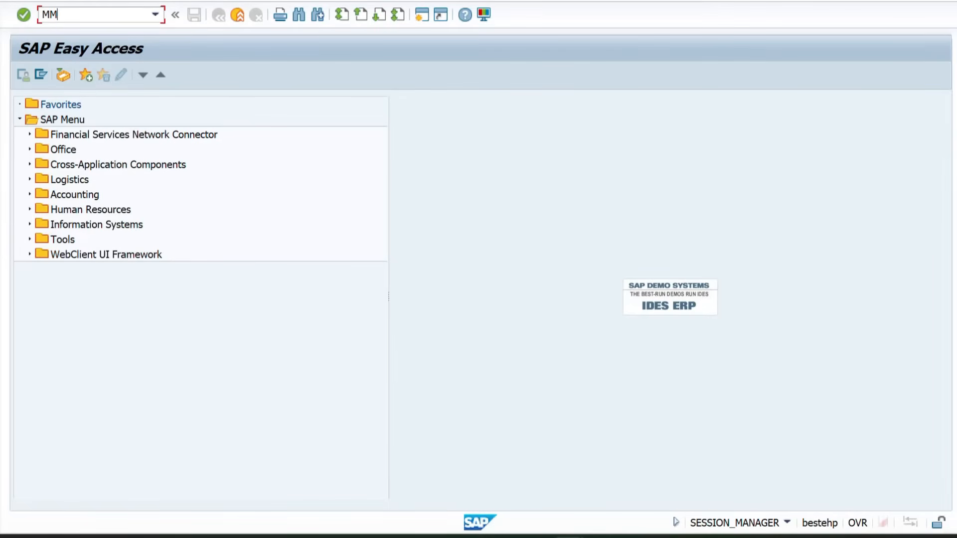
key("Return")
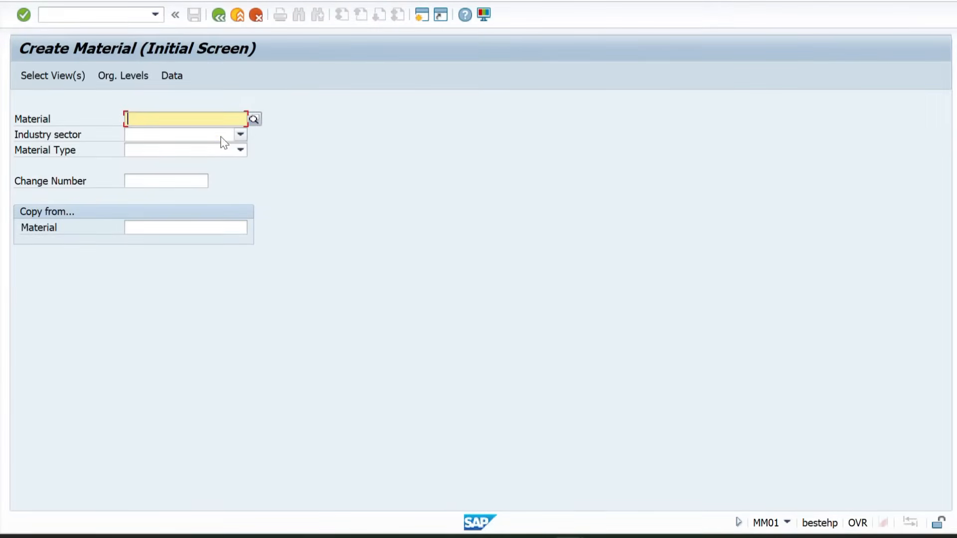
Set the new material's industry sector to B Beverage and its material type to FERT Finished Goods
left_click(220, 136)
left_click(149, 162)
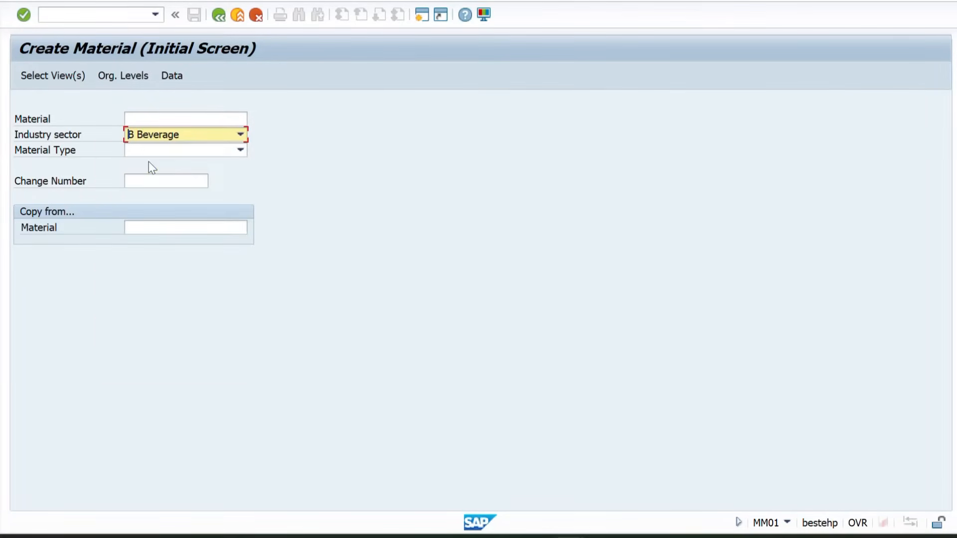
left_click(211, 155)
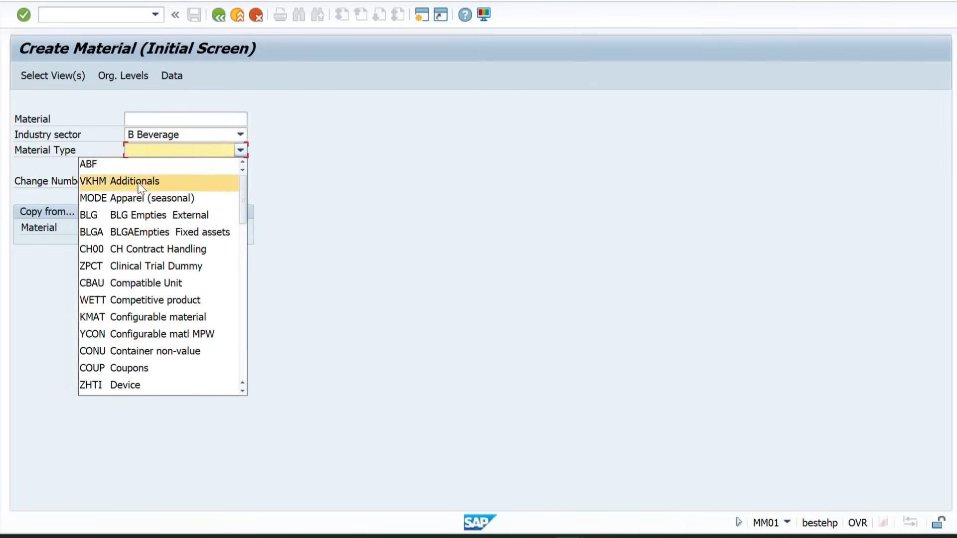
scroll(169, 172, "down", 1)
scroll(168, 172, "down", 2)
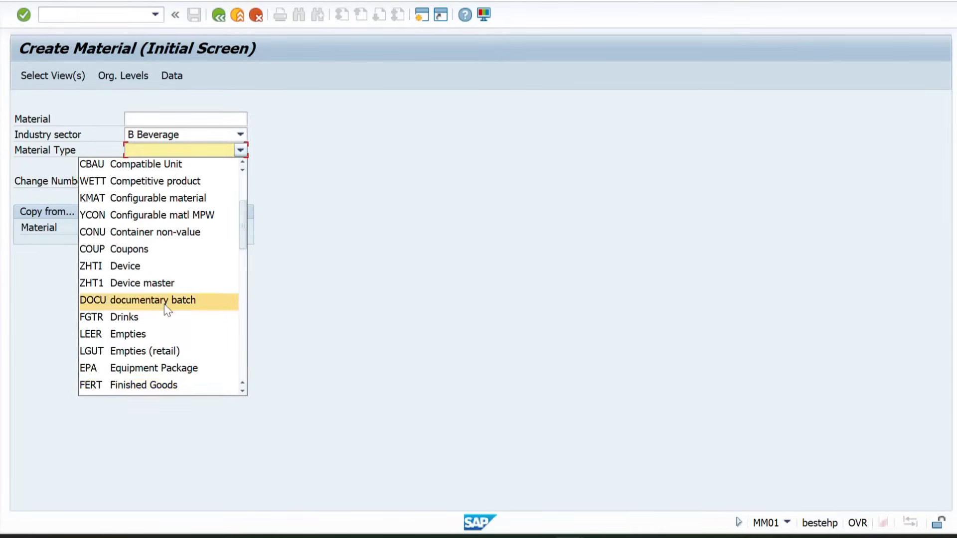
left_click(108, 386)
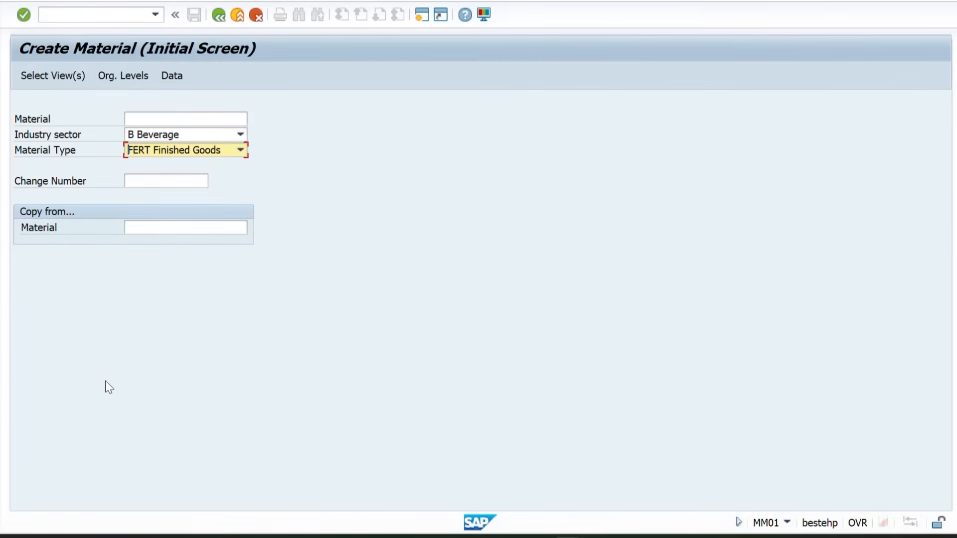
Choose 50065642 as the material to copy from and accept the proposed views and organizational levels
left_click(146, 226)
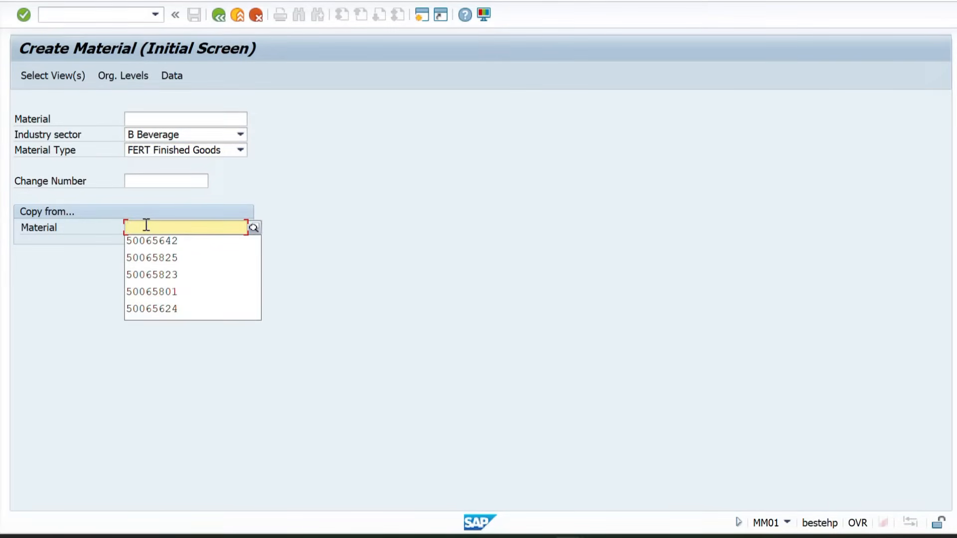
left_click(150, 241)
key("Return")
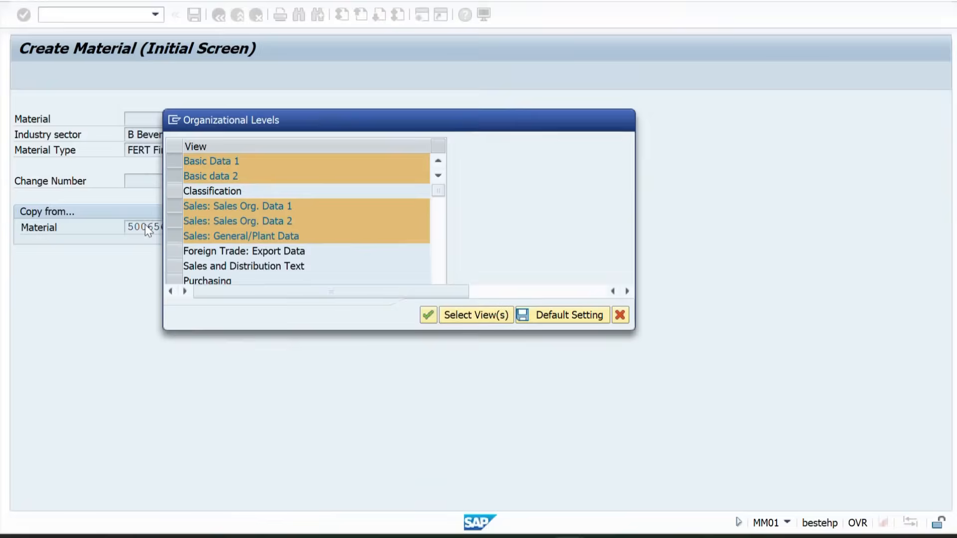
key("Return")
Accept the copied data in the material's views from Basic Data 1 through the first Plant Data / Storage view
key("Return")
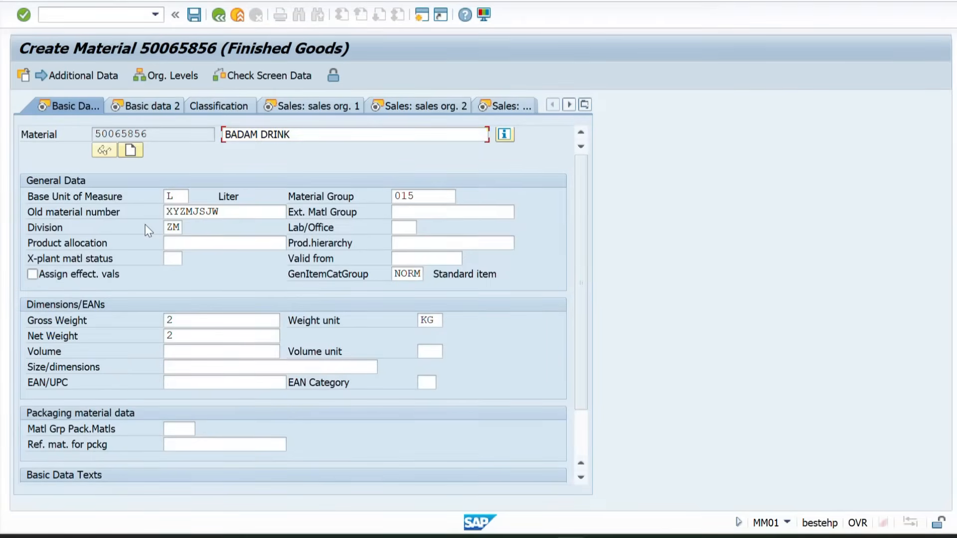
key("Return")
key("Return")
key("Return")
key("Return")
key("Return")
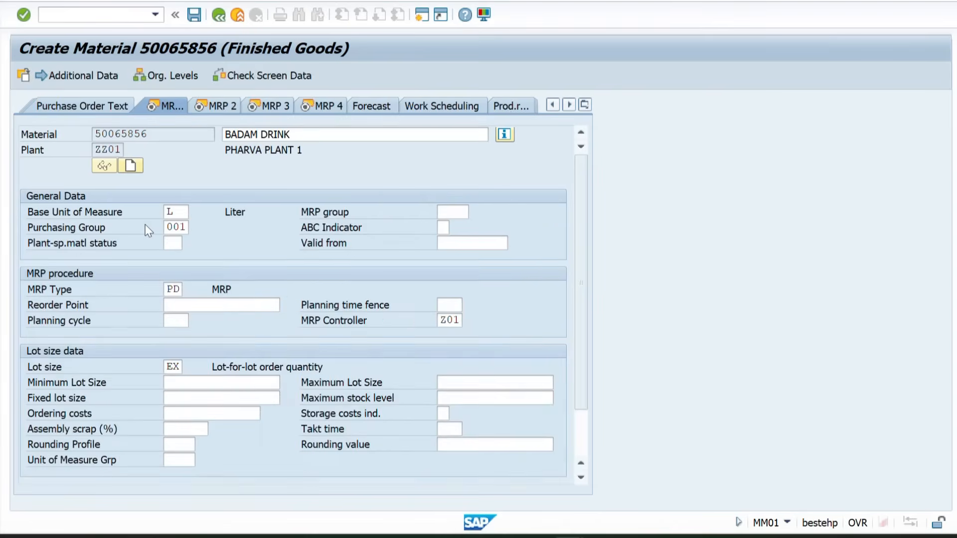
key("Return")
key("Return")
key("Return")
key("Return")
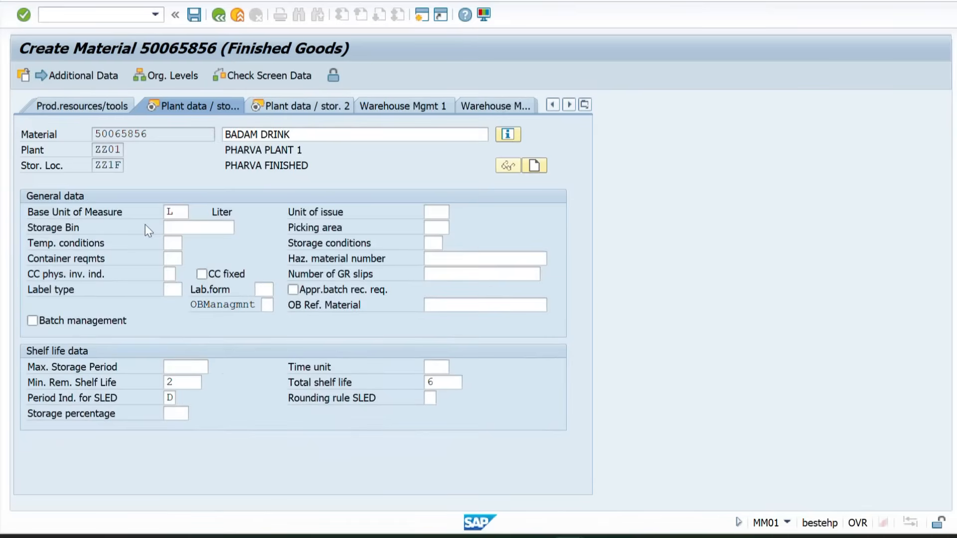
key("Return")
Copy the new material's number from the Plant Data / Storage view
left_click(153, 135)
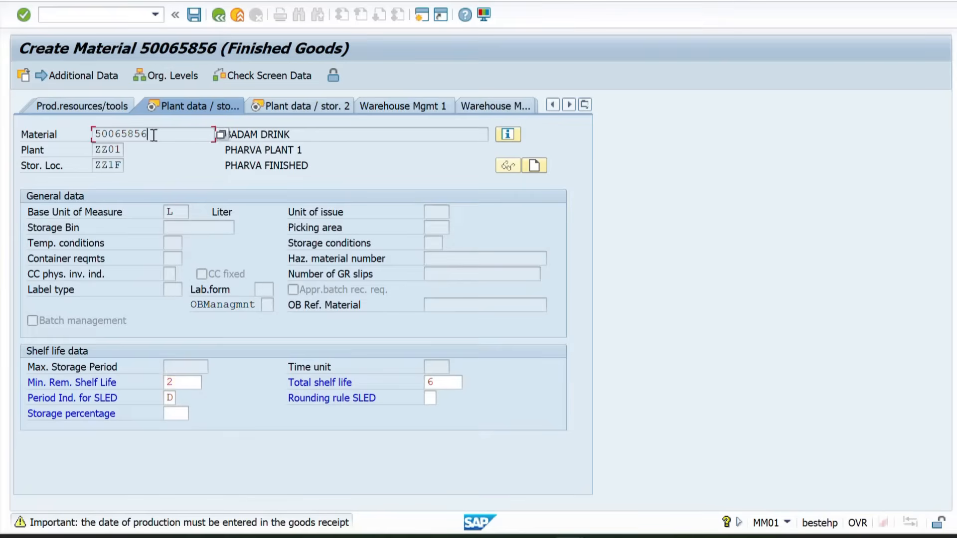
left_click_drag(153, 134, 77, 134)
key("ctrl+c")
Accept the production date warning and the remaining copied views, including Accounting, and save the new material
key("Return")
key("Return")
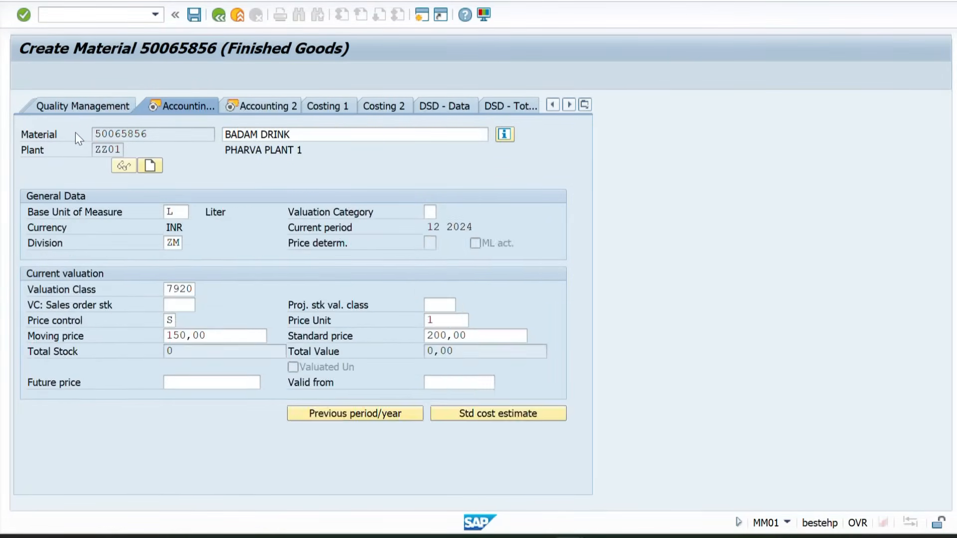
key("Return")
key("Return")
key("Return")
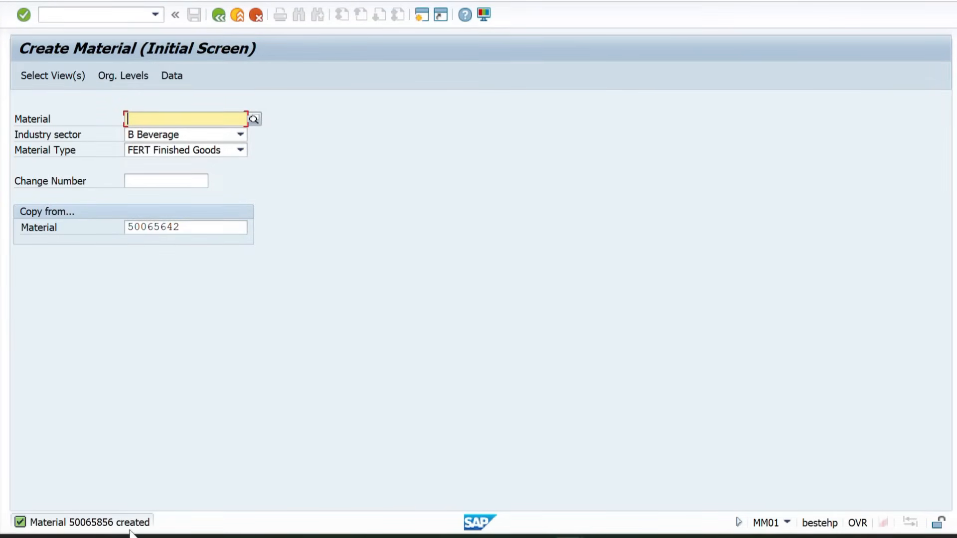
Open sales order creation with /NVA01 and enter the order type ZSOR
left_click(60, 19)
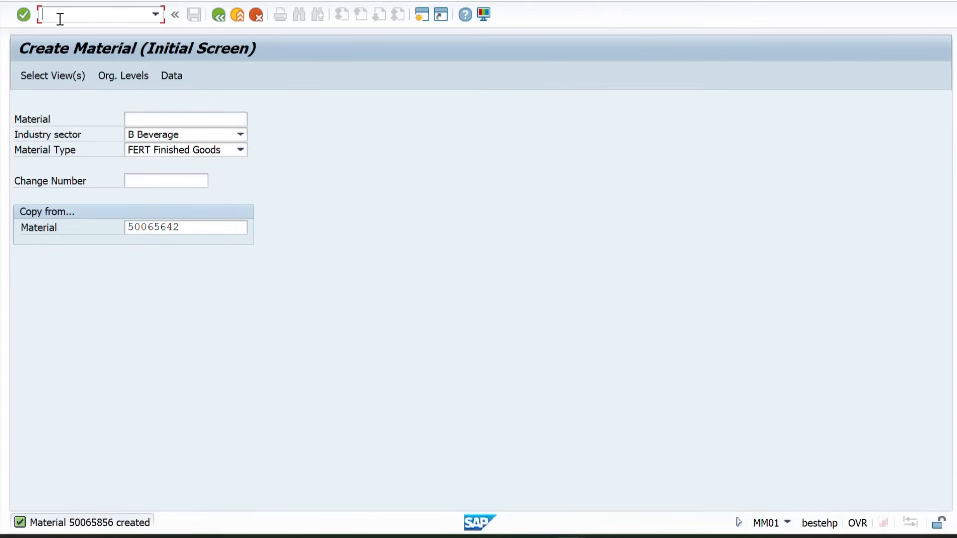
type("/NVA01")
key("Return")
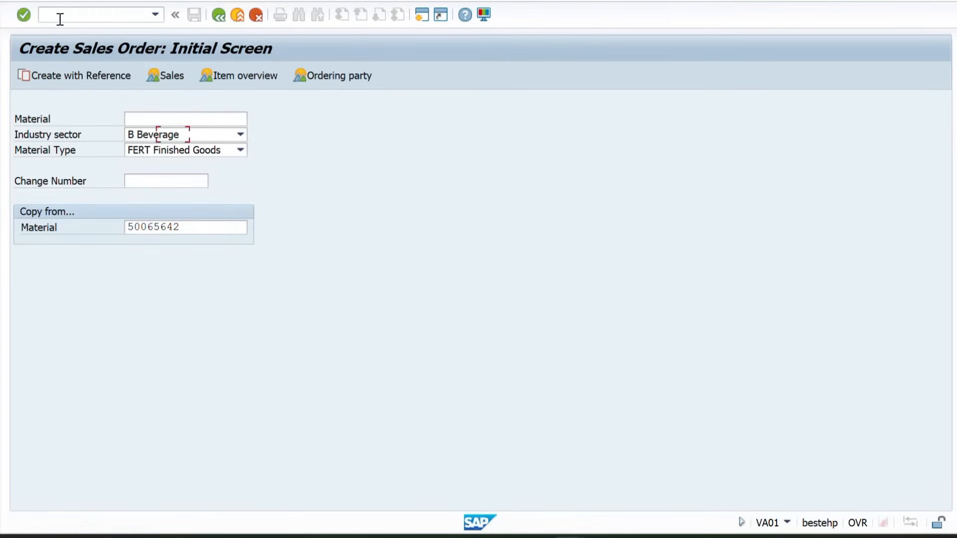
key("Return")
Set the sales organization to zz01, distribution channel to ZW and division to ZL, and continue to the order overview
key("Tab")
key("space")
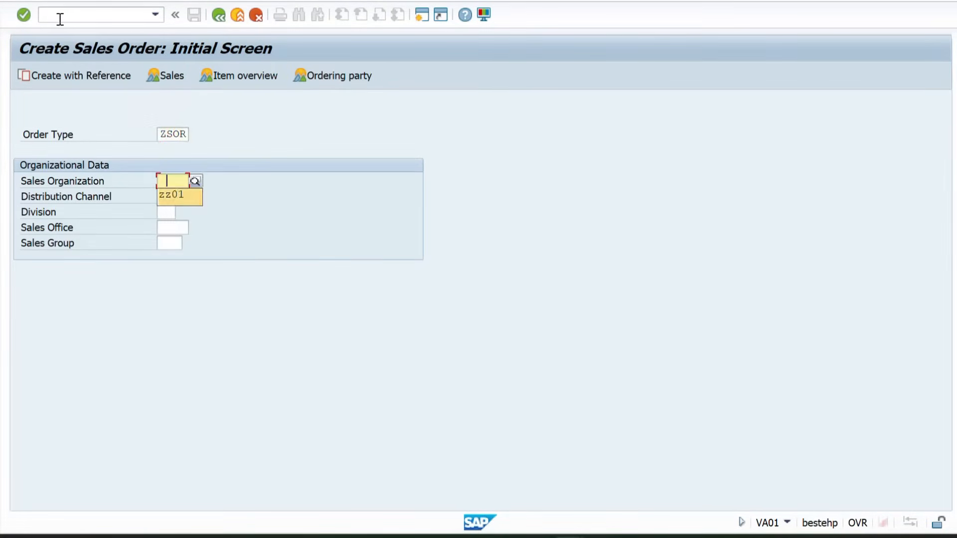
key("Return")
key("Tab")
key("space")
key("Return")
key("Tab")
key("space")
key("Return")
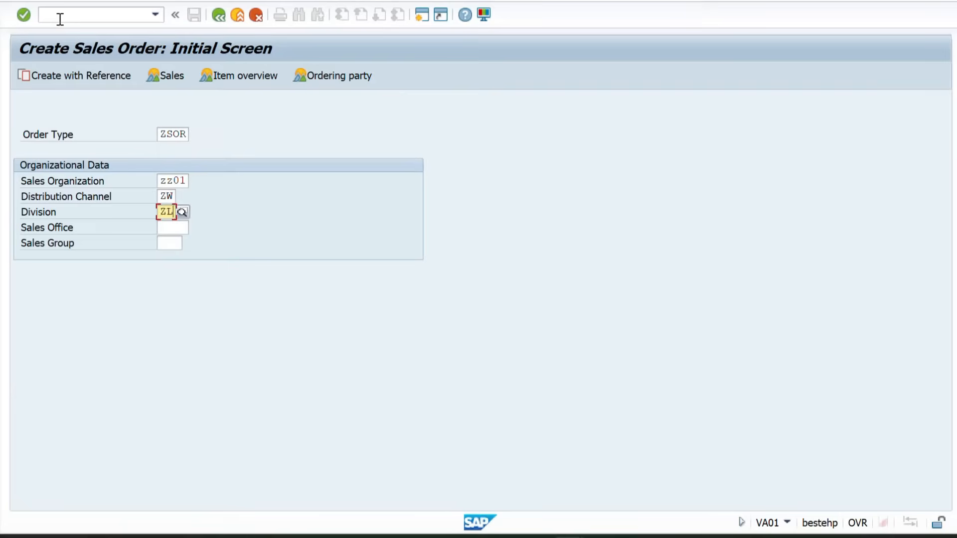
key("Return")
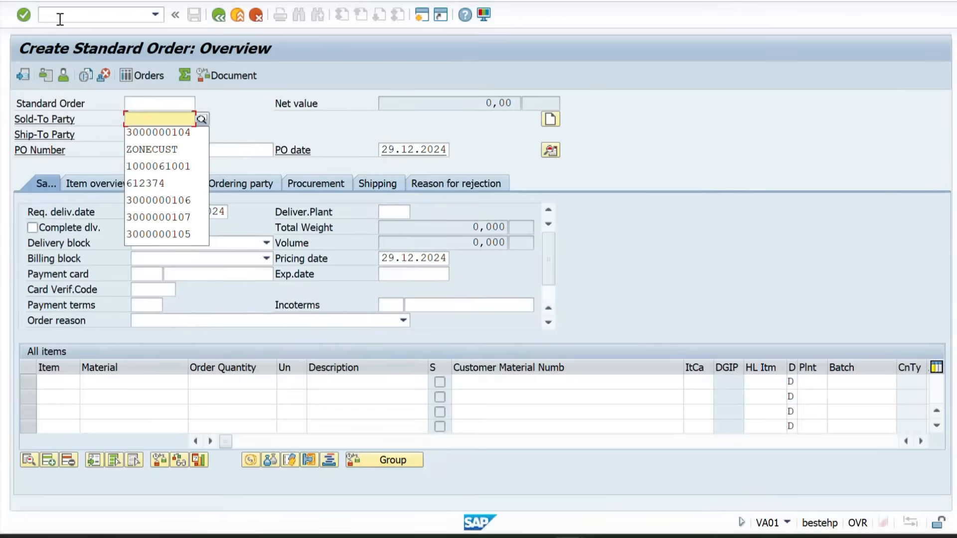
Fill in the order's sold-to party and PO number, and choose BENGALURU as the unloading point
key("Down")
key("Return")
key("Tab")
key("Tab")
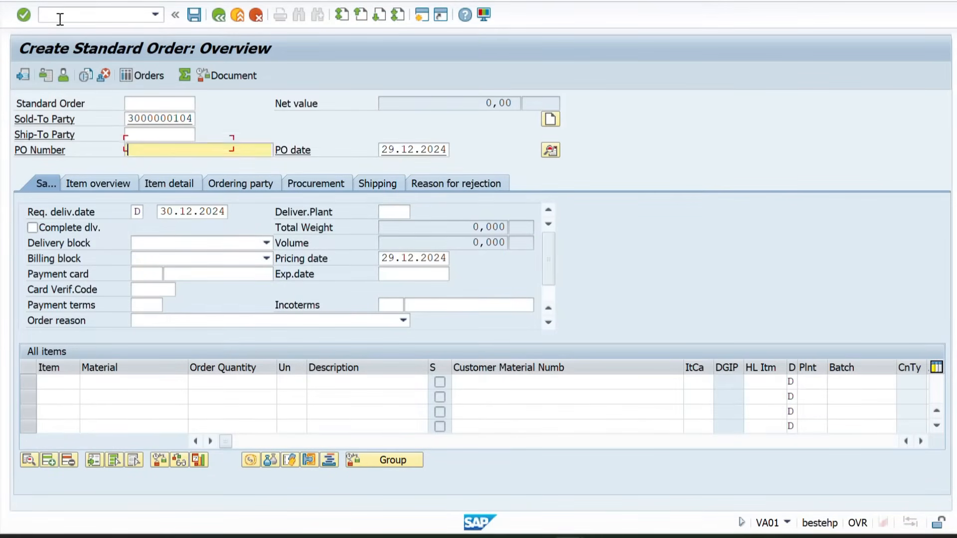
key("Down")
key("Return")
key("Return")
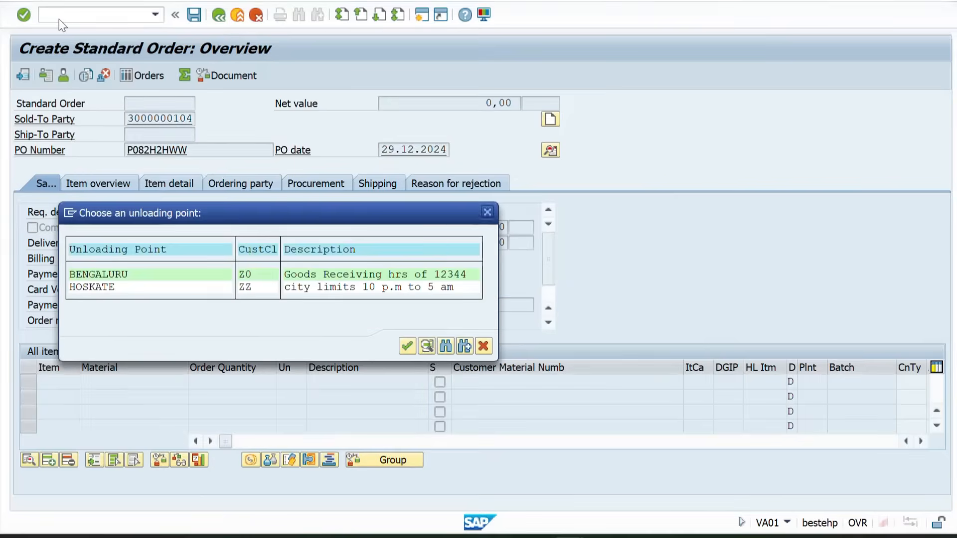
key("Return")
Enter material 50065856 with an order quantity of 10 as the first item and run its availability check
left_click(96, 381)
type("50065856")
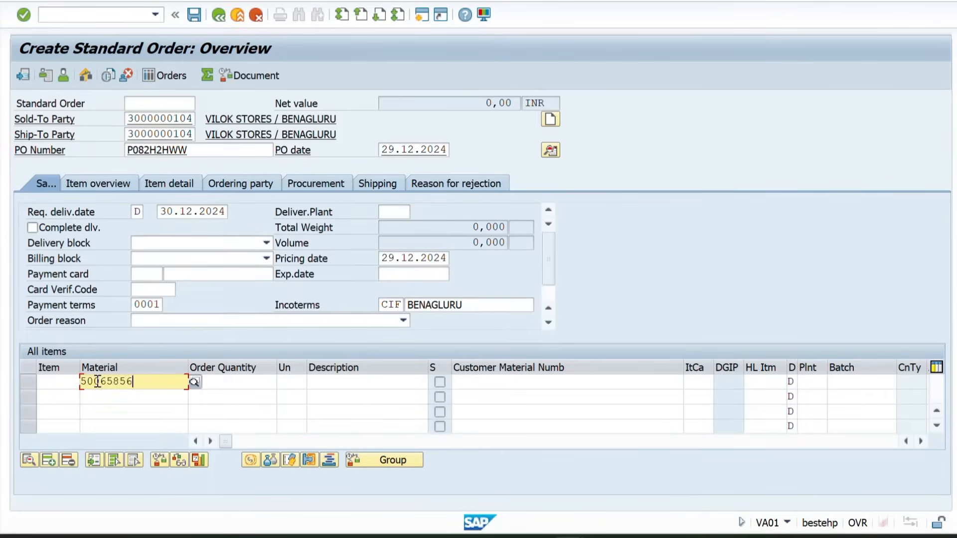
key("Tab")
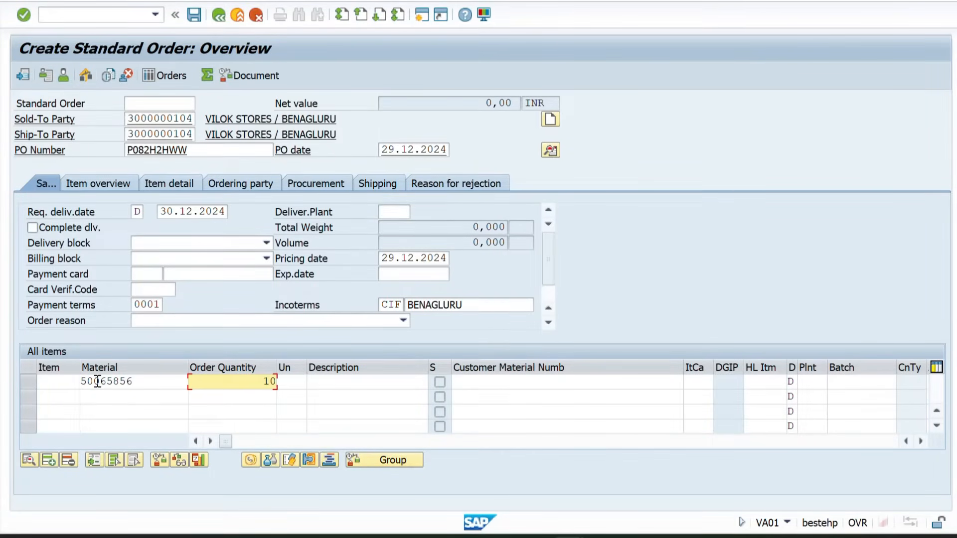
key("Return")
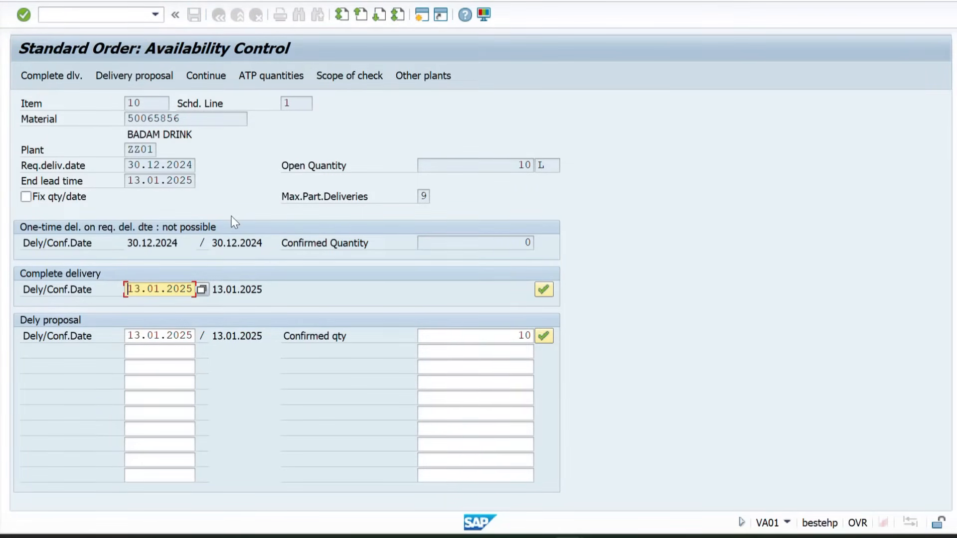
Switch to the Excel workbook to read the availability check definition, and return to the SAP availability control screen
key("alt+Tab")
key("alt+Tab")
key("alt+Tab")
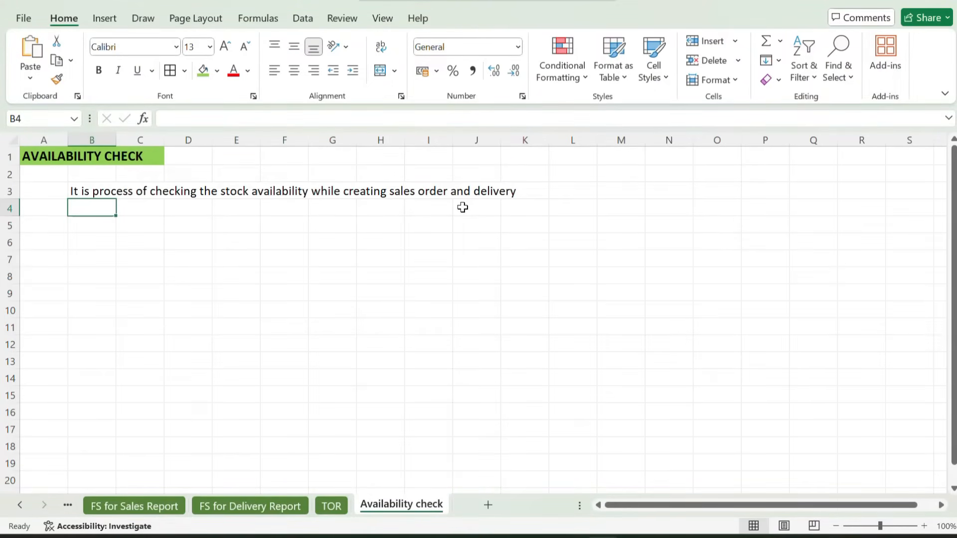
key("alt+Tab")
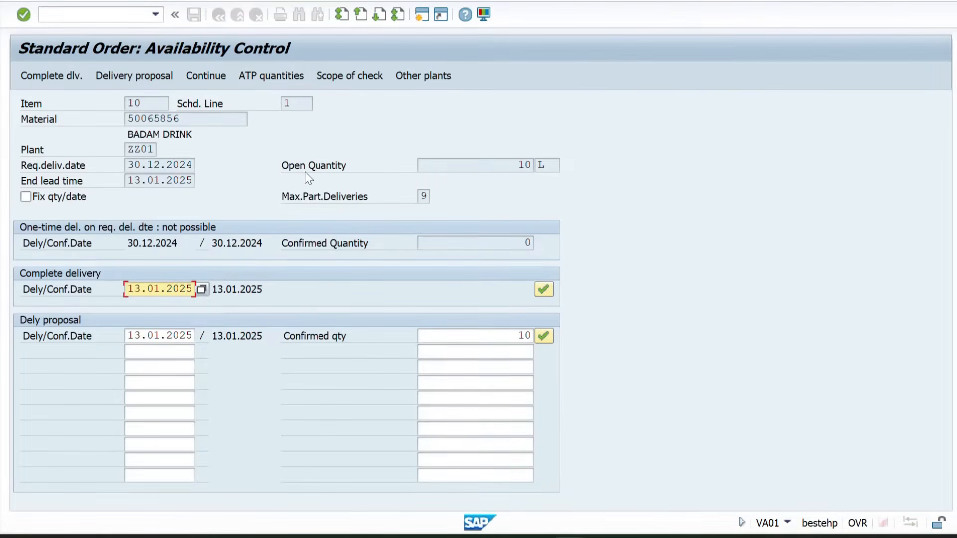
Examine the material, the confirmed quantity for the requested delivery date and the open quantity in the availability control
left_click_drag(192, 118, 101, 117)
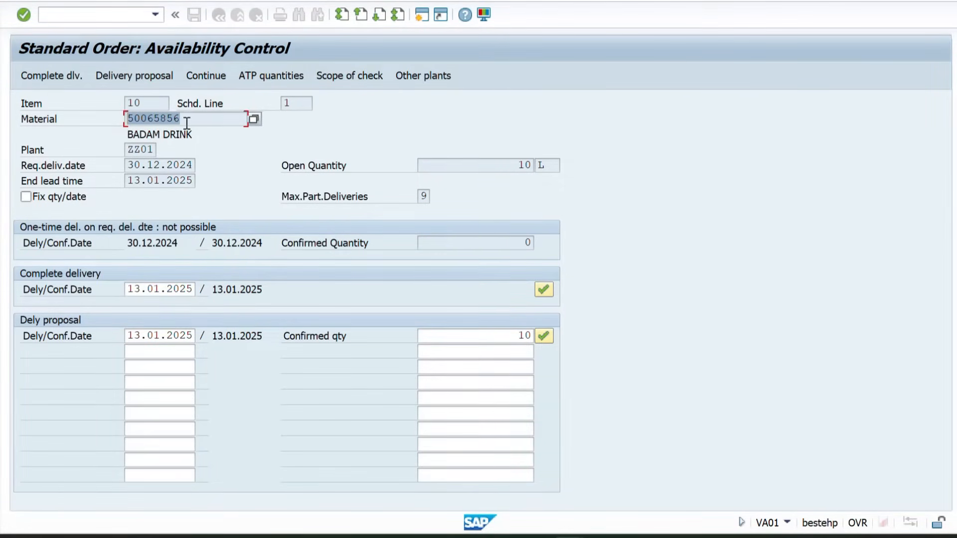
left_click_drag(187, 122, 114, 122)
left_click_drag(481, 247, 573, 245)
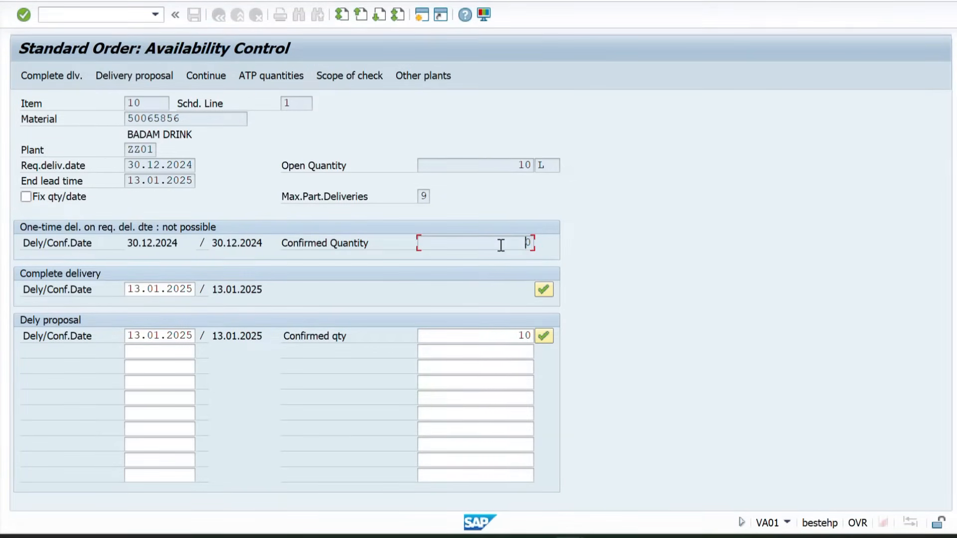
left_click_drag(501, 245, 578, 240)
left_click_drag(506, 166, 560, 167)
Accept the complete delivery proposal for the item and open its schedule lines
left_click(66, 77)
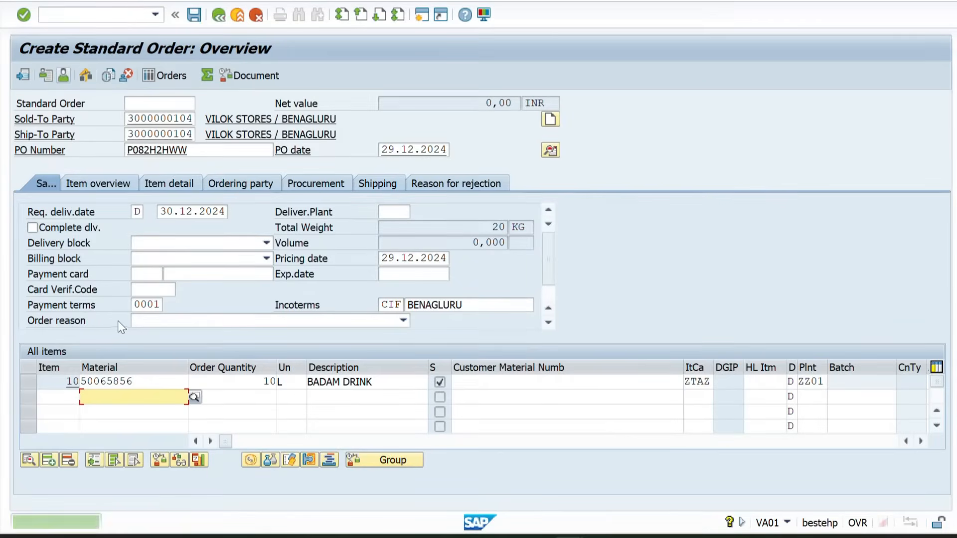
double_click(130, 384)
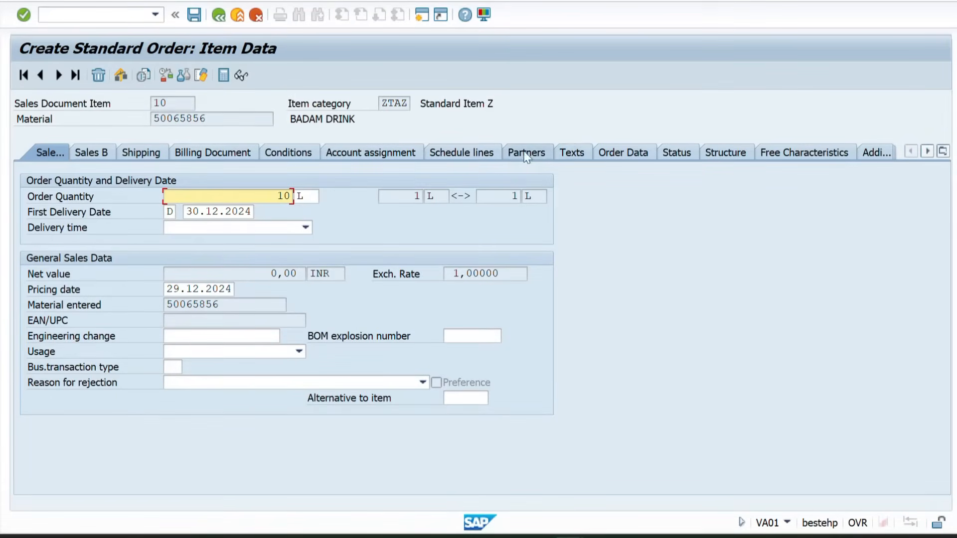
left_click(450, 150)
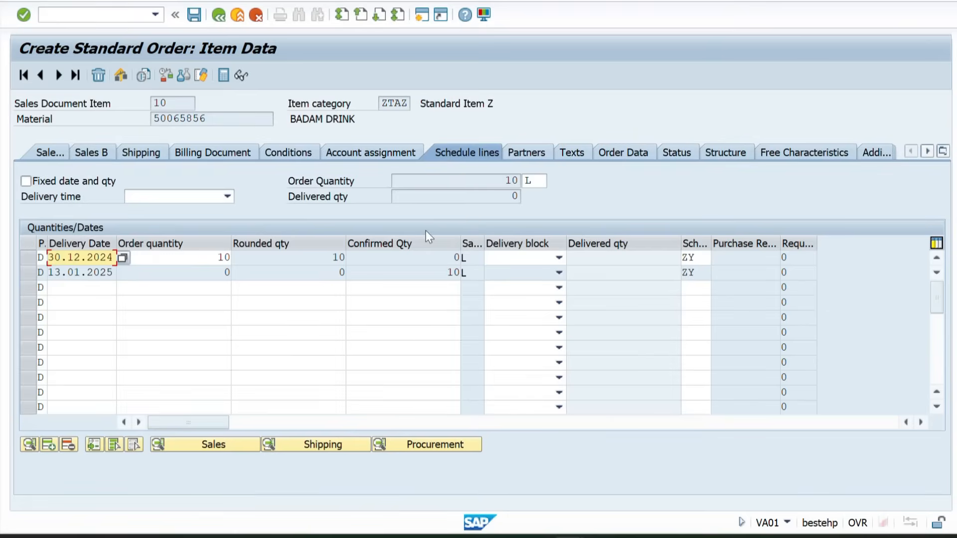
Examine the delivery dates and confirmed quantities of the item's two schedule lines
left_click(446, 257)
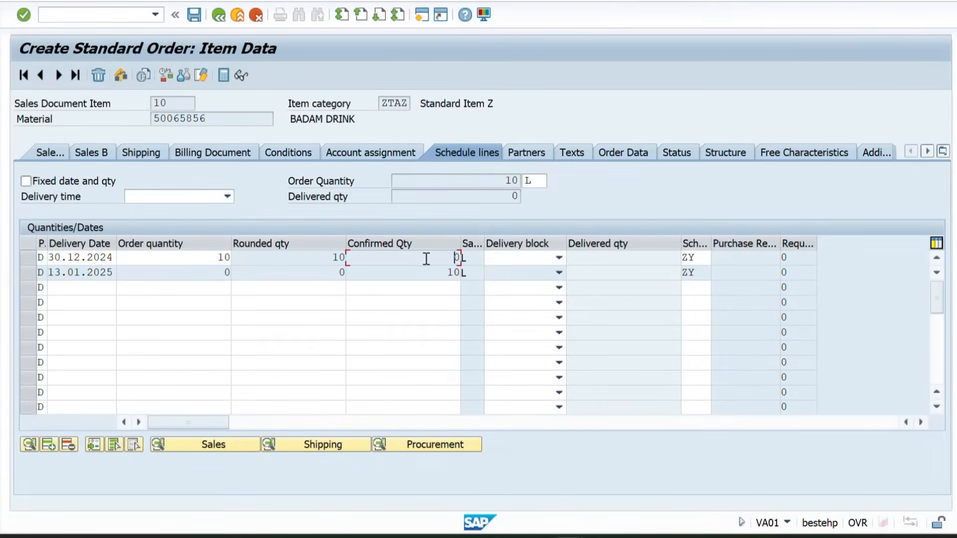
left_click(29, 270)
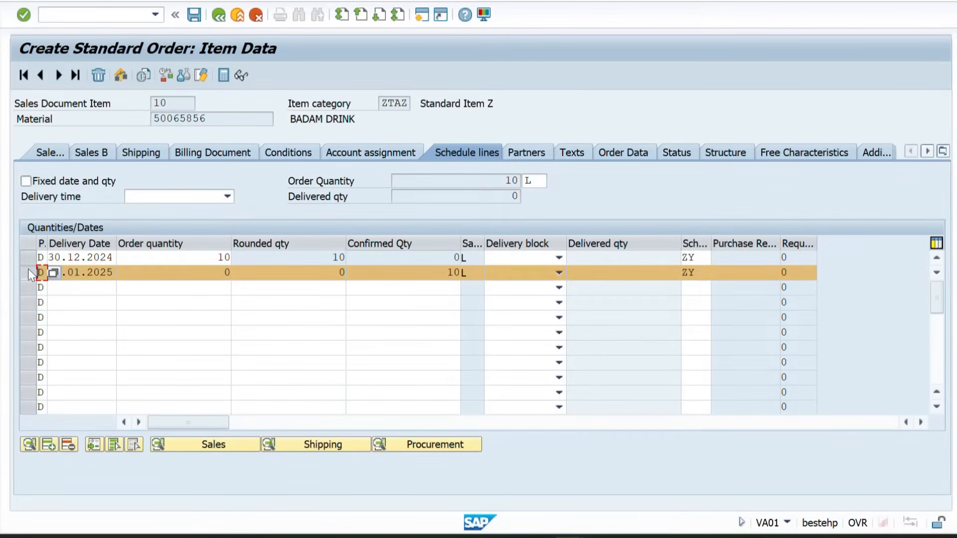
left_click(90, 270)
left_click_drag(431, 274, 477, 272)
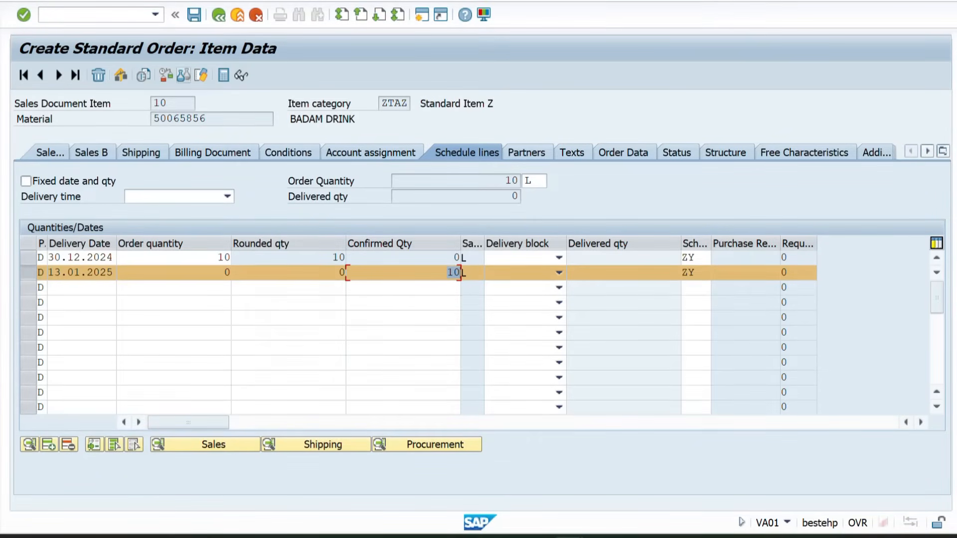
Try to start a goods receipt in transaction MB1C with movement type 561 and plant ZZ01
left_click(57, 17)
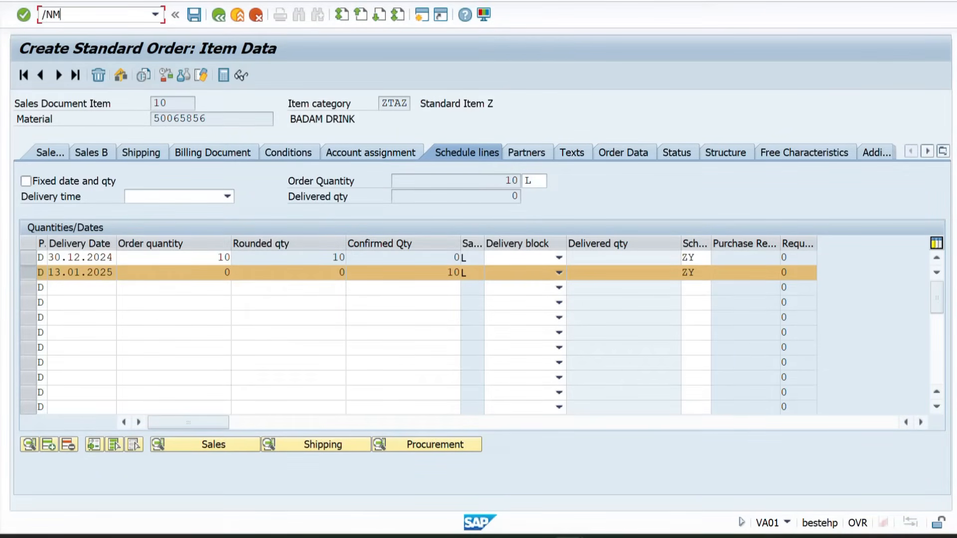
type("/NMB1C")
key("Return")
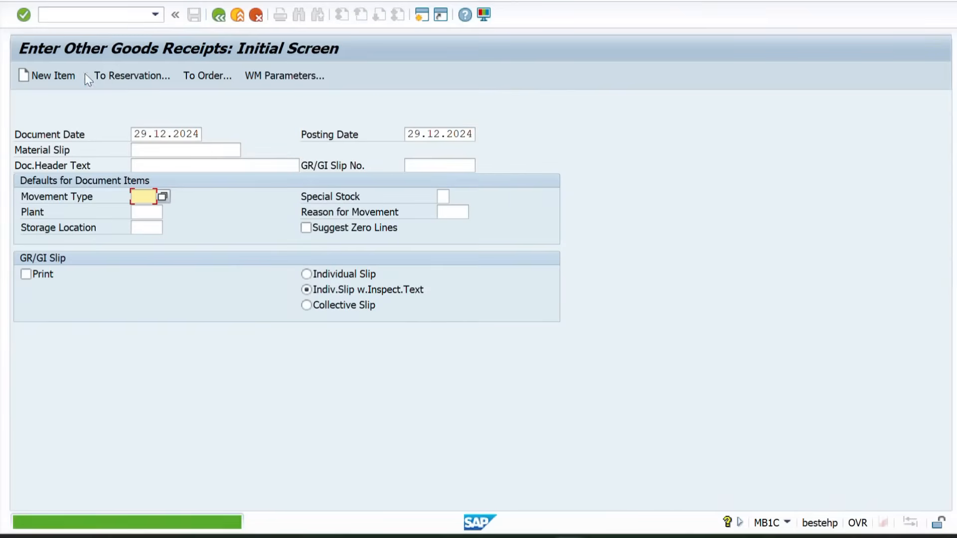
type("561")
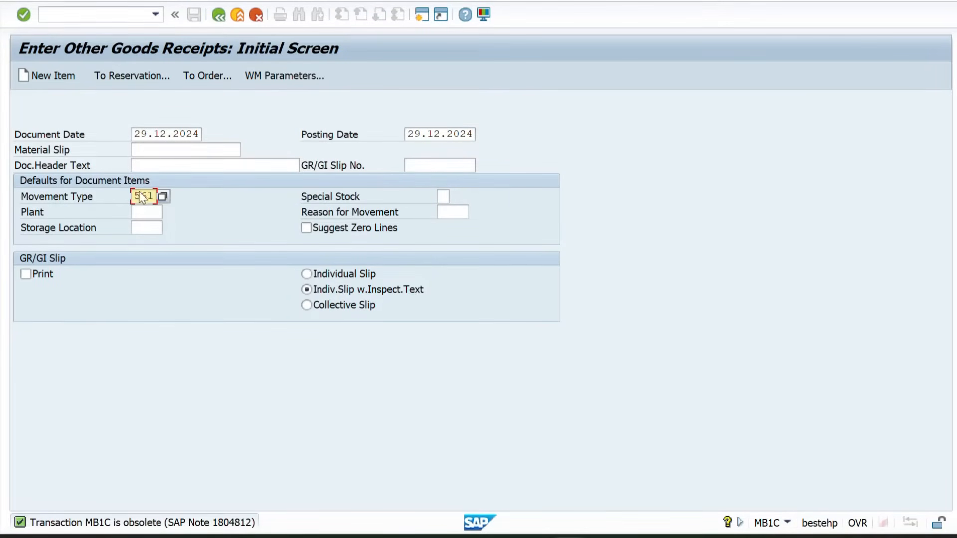
left_click(161, 211)
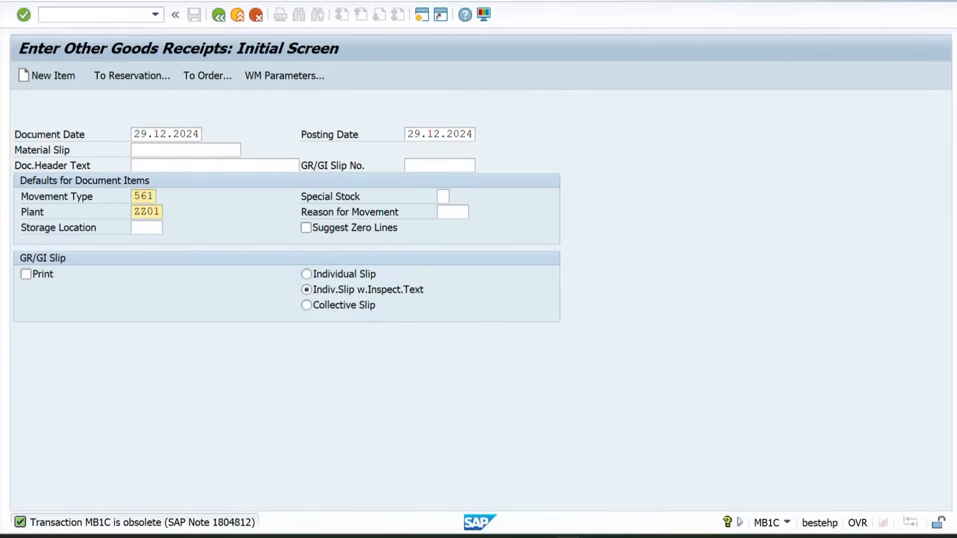
Try to stop the goods receipt transaction and bring its window back to the front
left_click(14, 0)
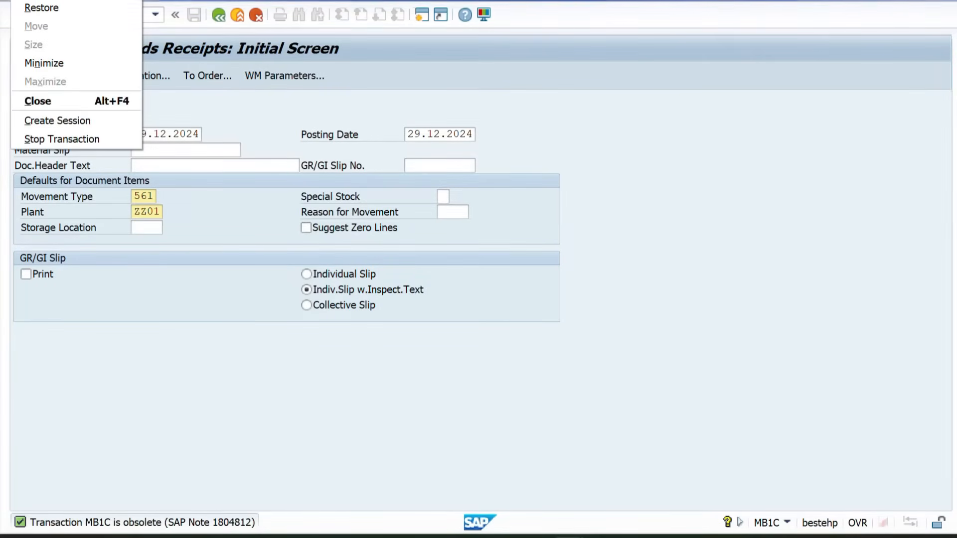
left_click(44, 140)
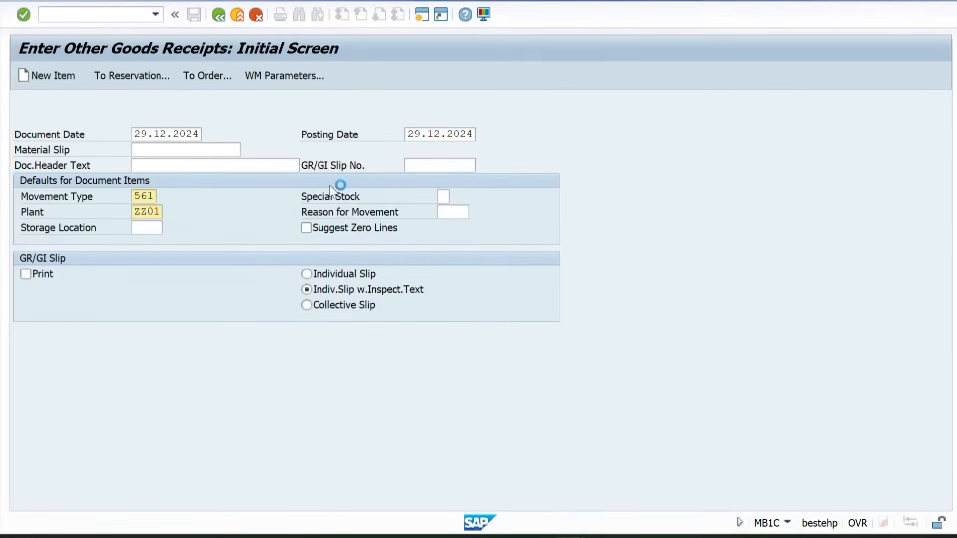
mouse_move(568, 536)
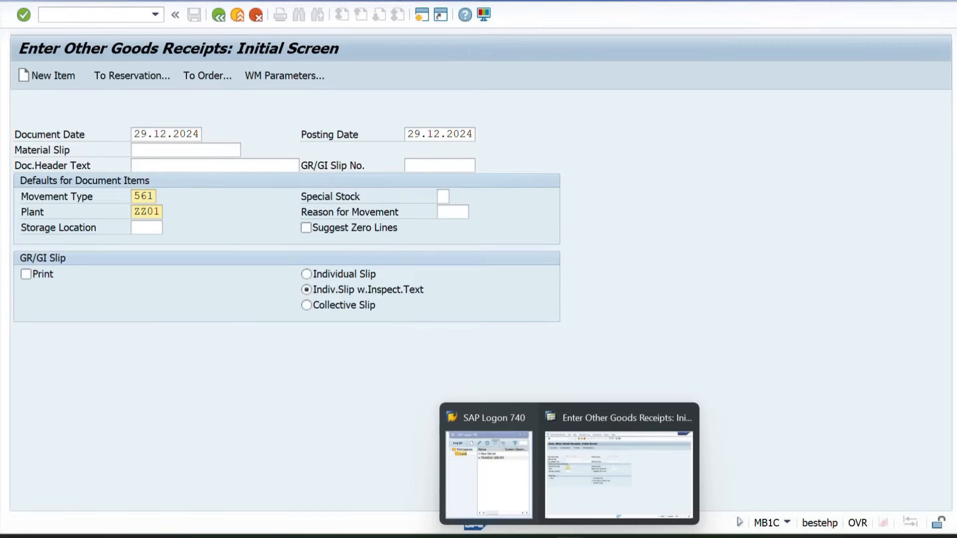
left_click(583, 478)
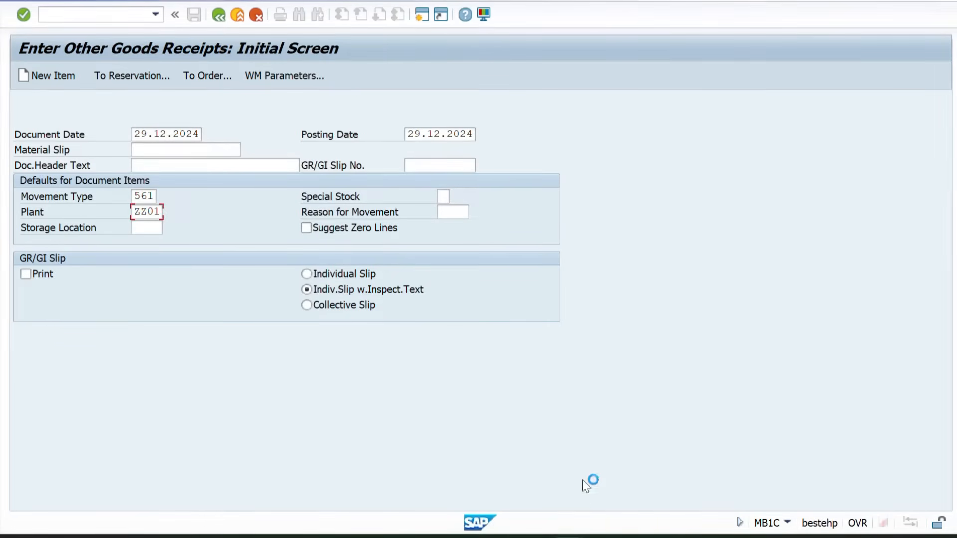
Log on to TRANING SERVER from SAP Logon with the account password, continuing with this logon and ending the user's other logons
mouse_move(573, 536)
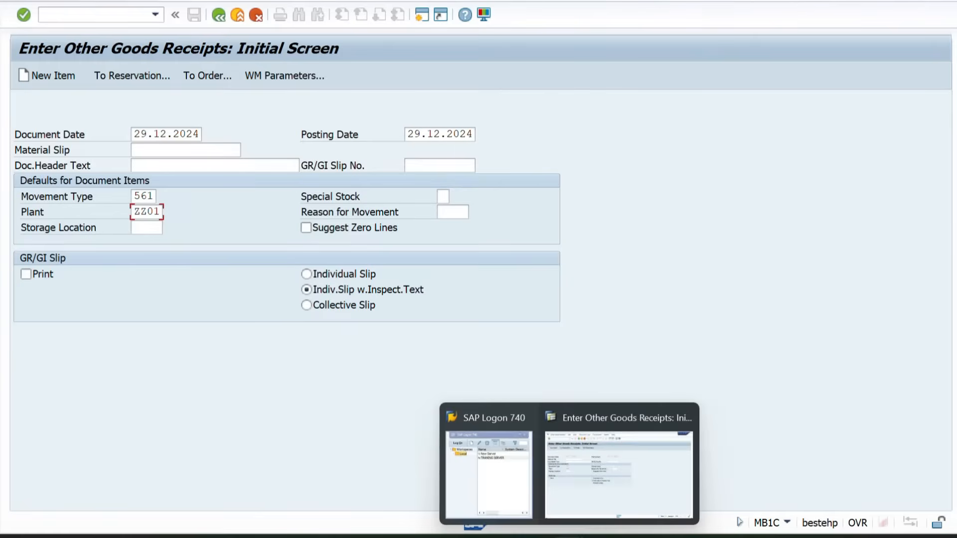
left_click(479, 469)
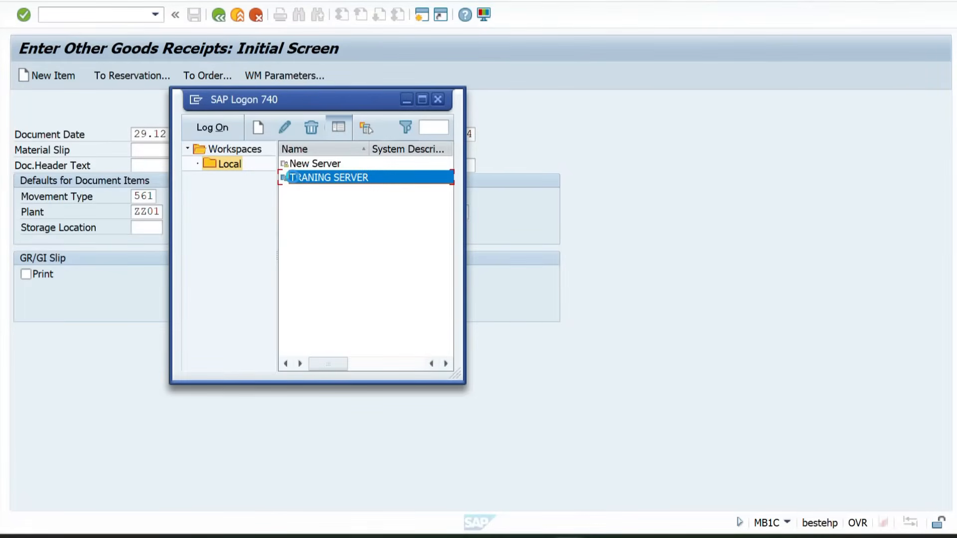
double_click(295, 181)
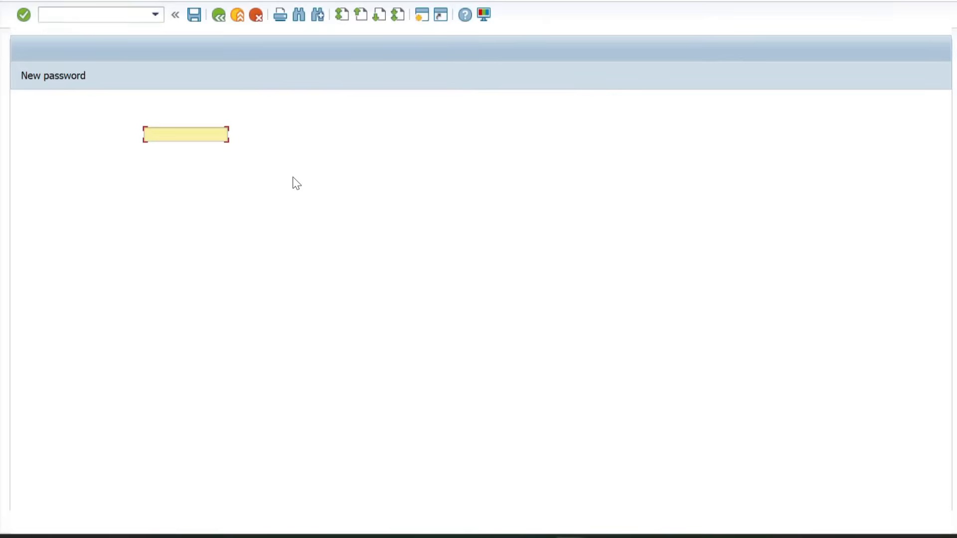
key("Return")
key("Tab")
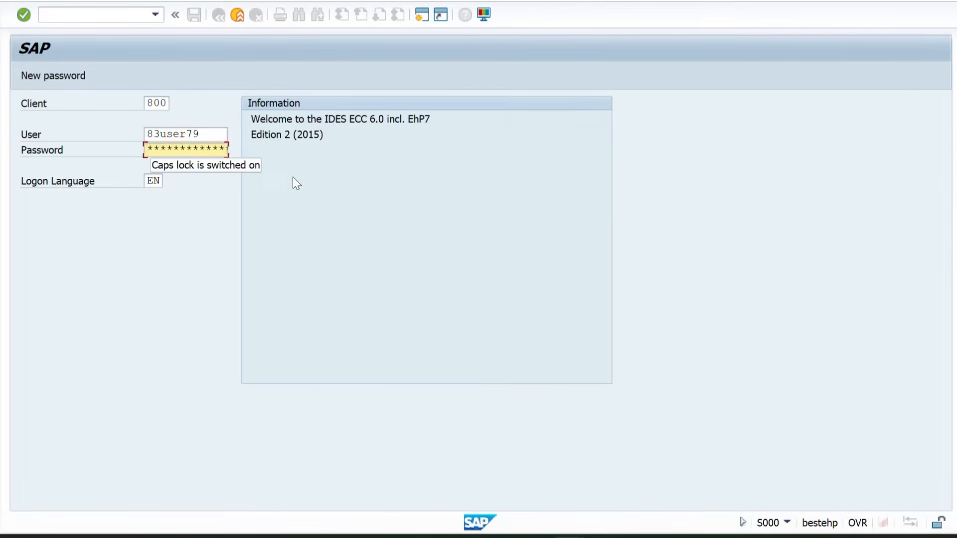
type("************")
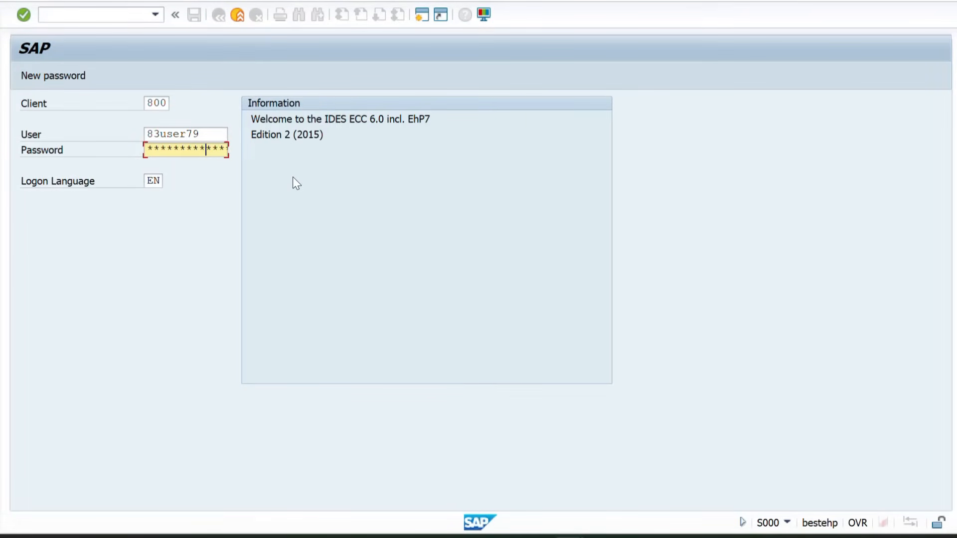
key("Return")
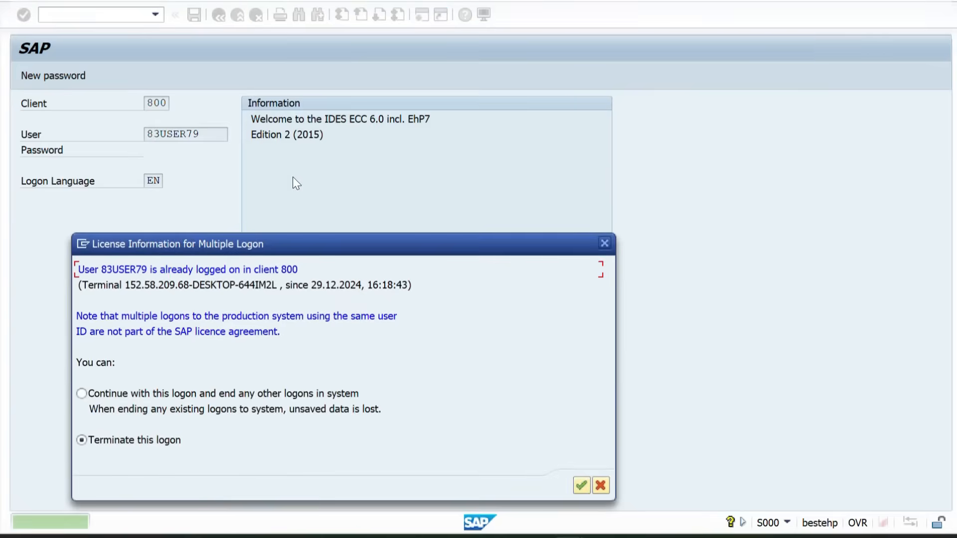
left_click(82, 396)
key("Return")
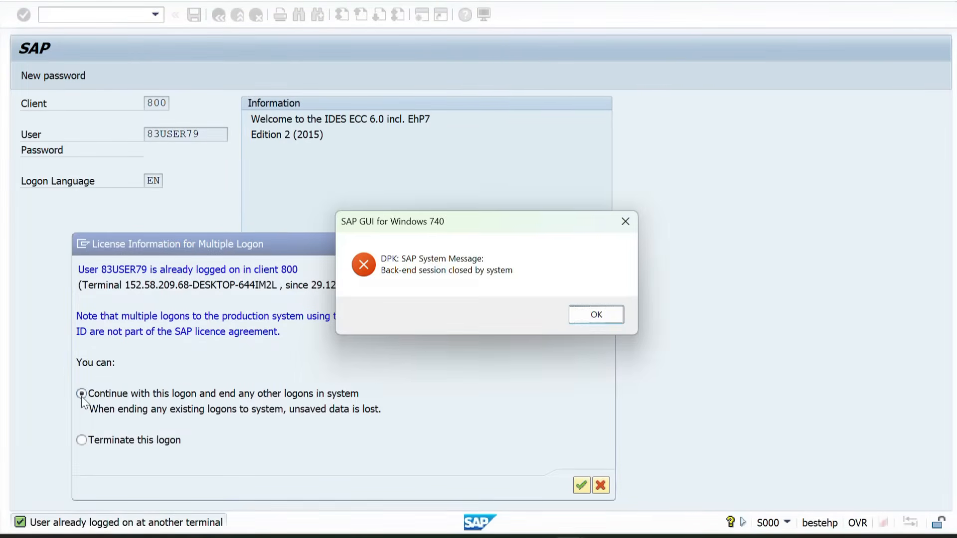
key("Return")
Start a goods receipt in transaction MB1C with movement type 561 and plant ZZ01, and go to its item entry
type("MB")
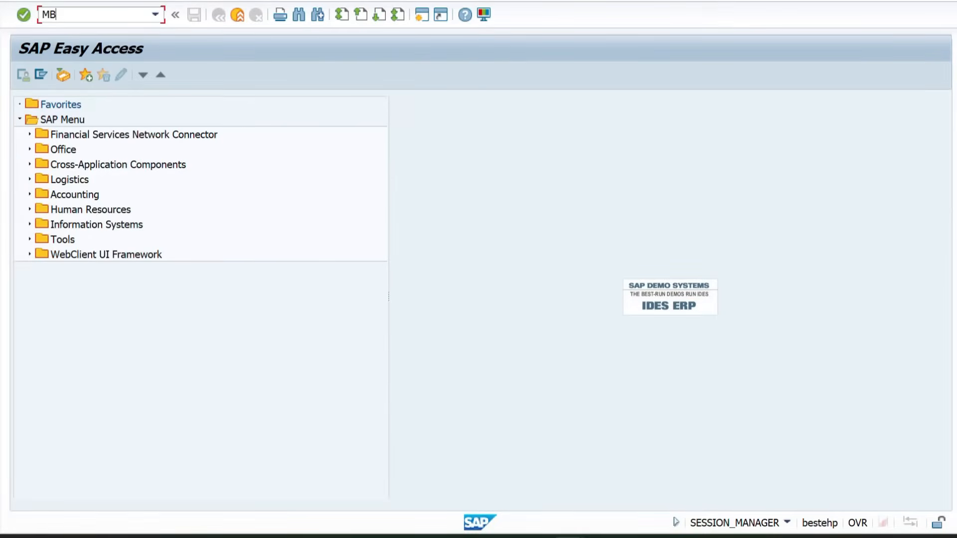
type("1C")
key("Return")
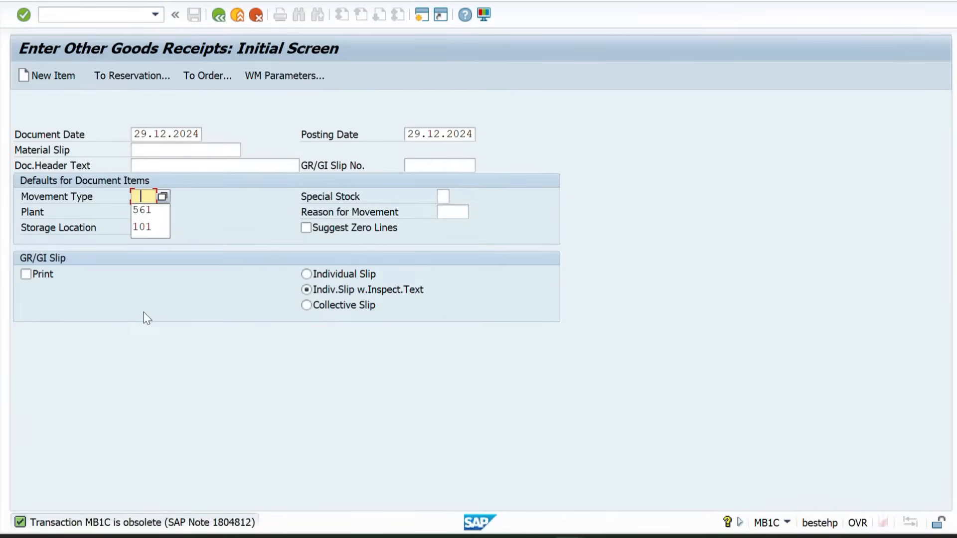
key("Down")
key("Return")
key("Tab")
key("Down")
key("Return")
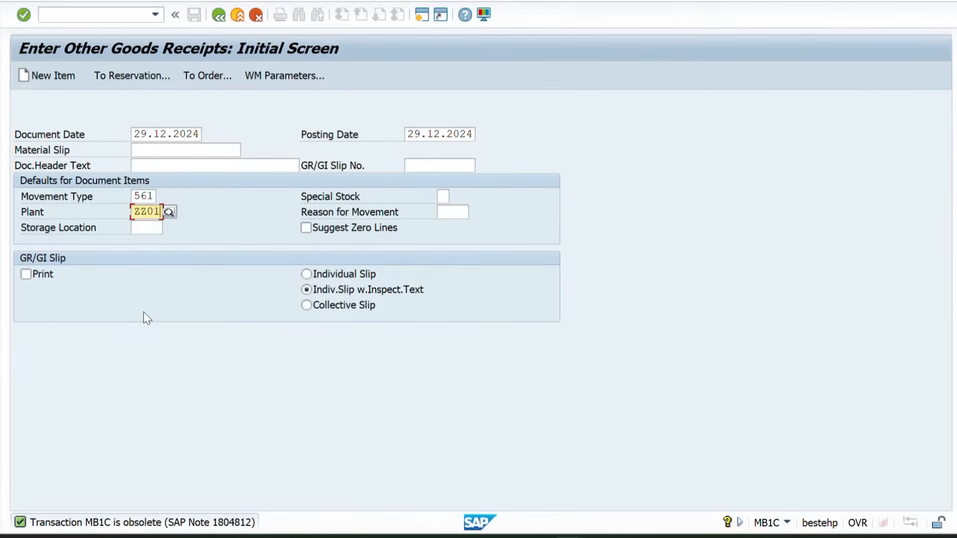
key("Return")
Enter material 50065856 with quantity 100 L and storage location ZZ1F, and post the goods receipt
type("50065856")
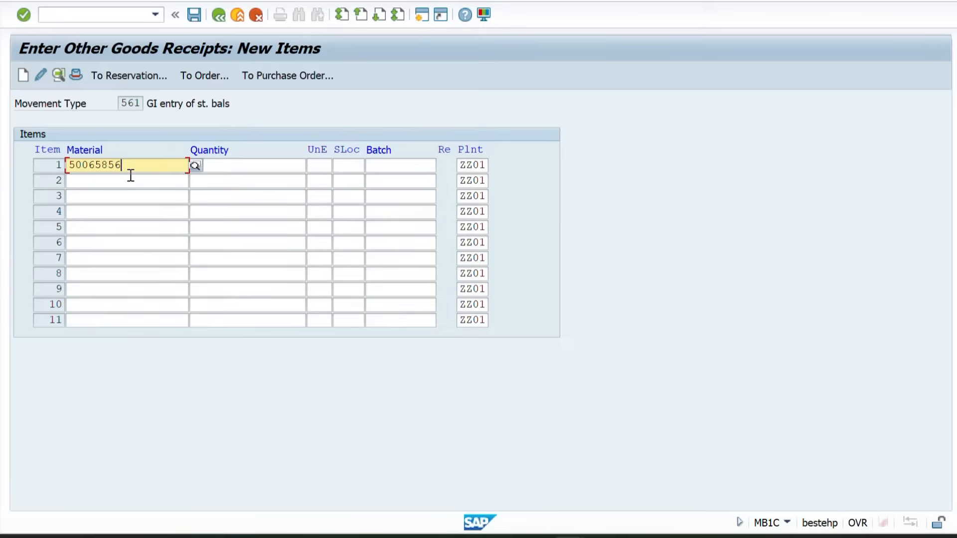
key("Tab")
type("1")
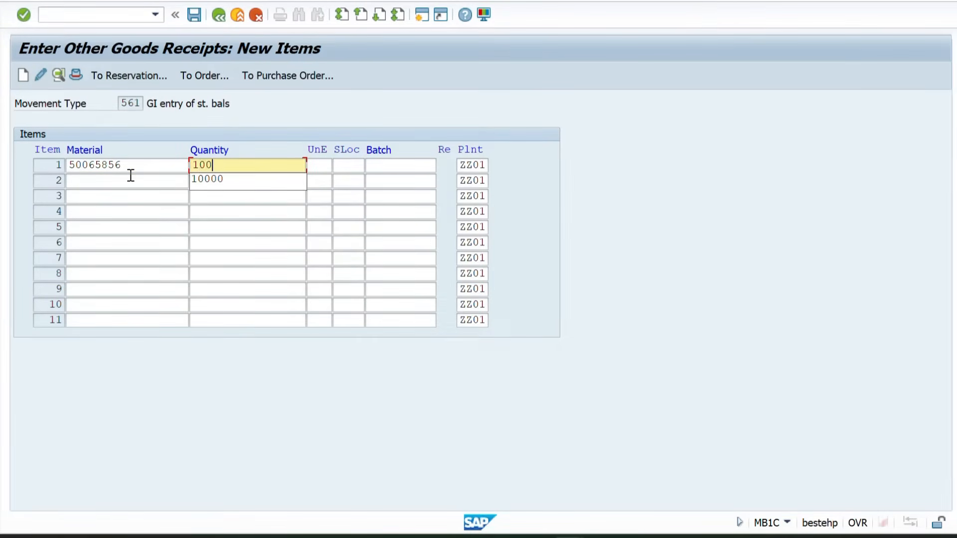
key("Return")
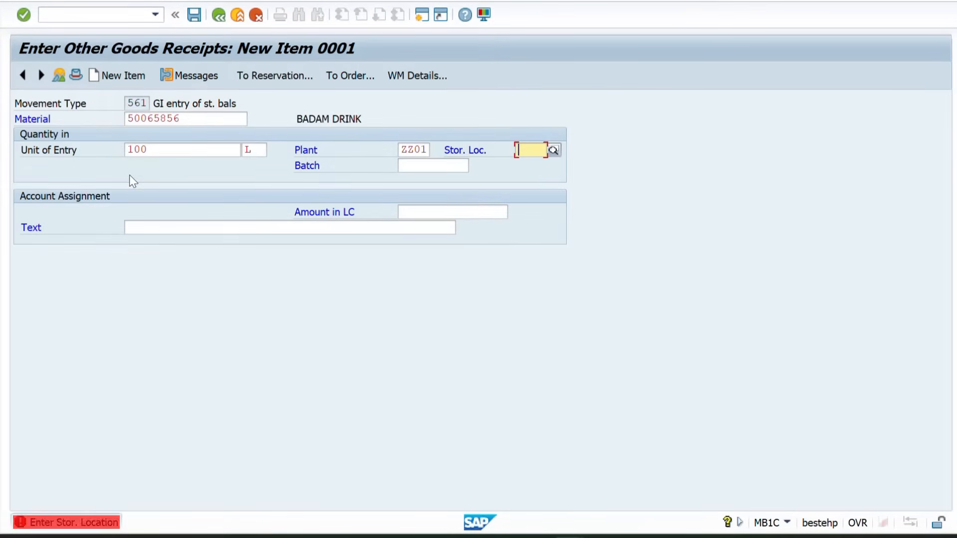
type("ZZ1F")
key("Return")
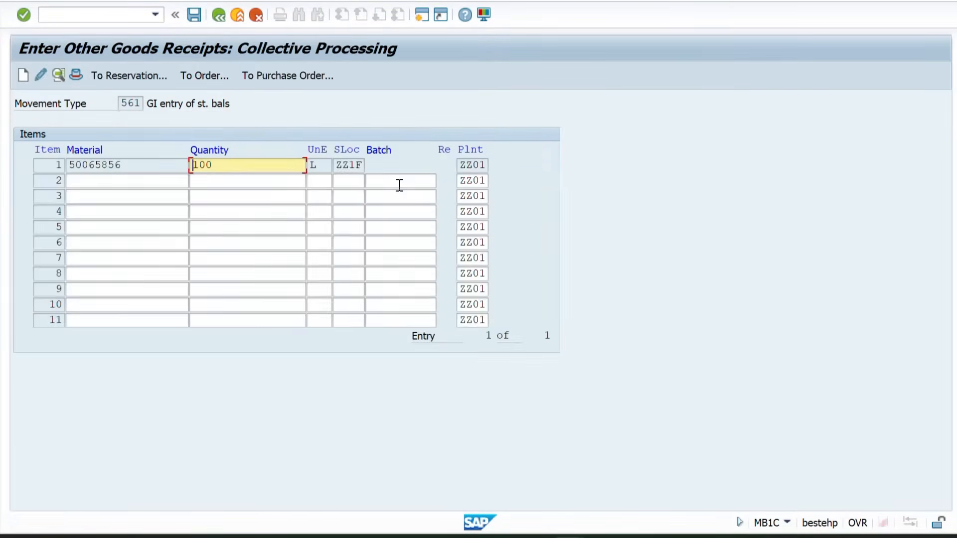
key("ctrl+s")
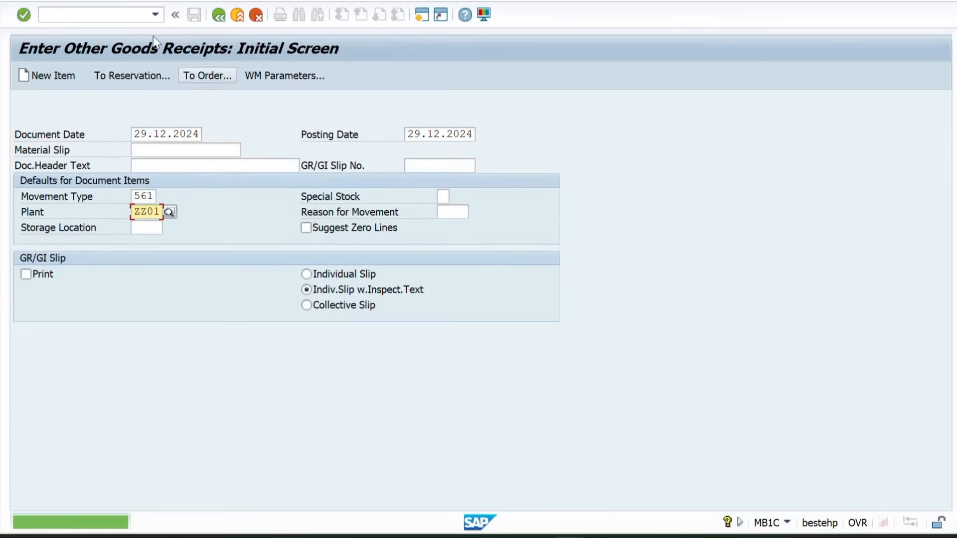
Open sales order creation with transaction VA01 and set the order type to ZSOR
left_click(97, 13)
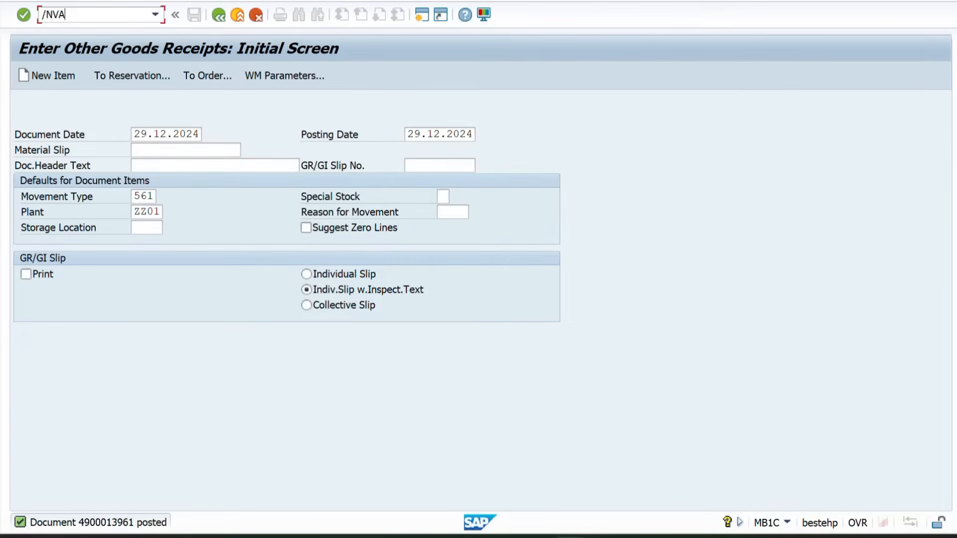
type("/NVA01")
key("Return")
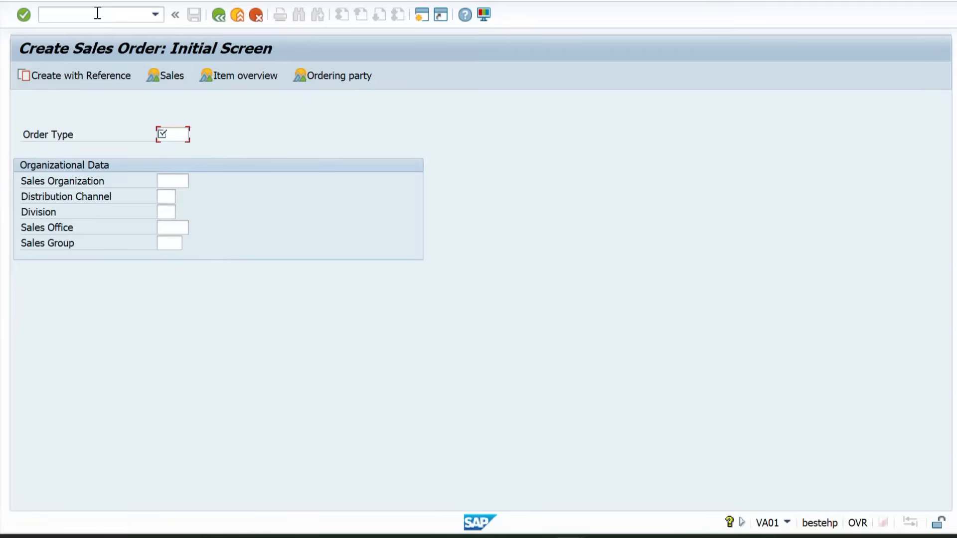
key("Return")
key("Return")
Set sales organization ZZ01, distribution channel ZW and division ZL for the sales order, and proceed to the order overview
key("Tab")
key("Tab")
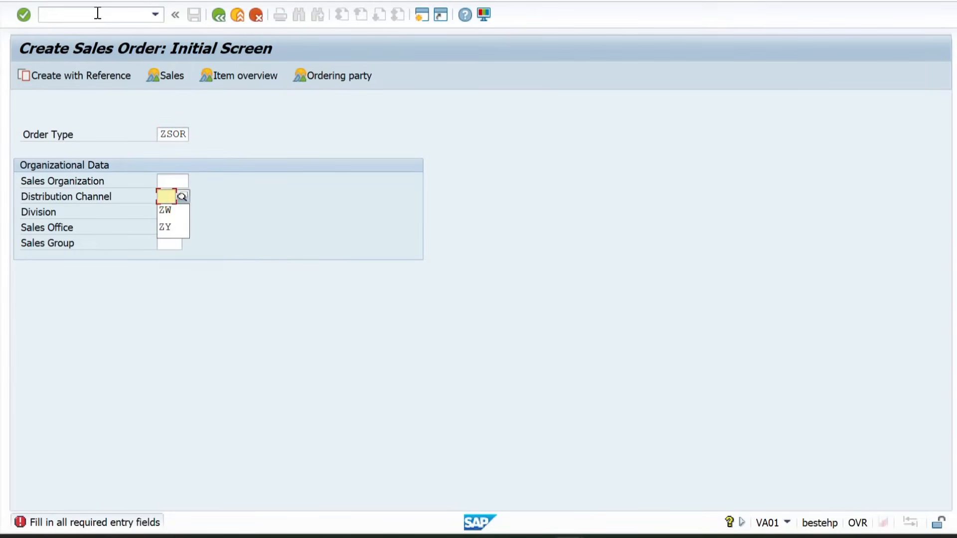
key("Down")
key("Return")
key("Tab")
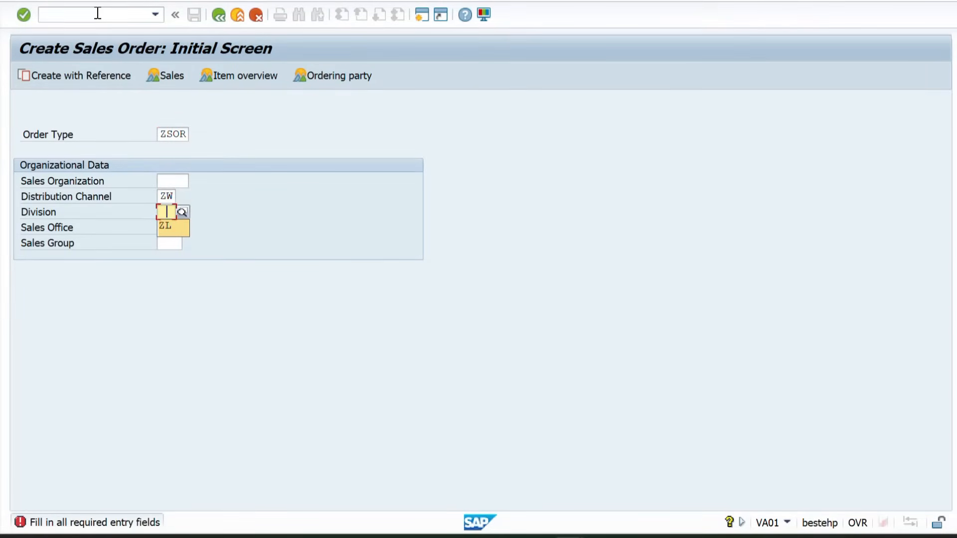
key("Down")
key("Return")
key("shift+Tab")
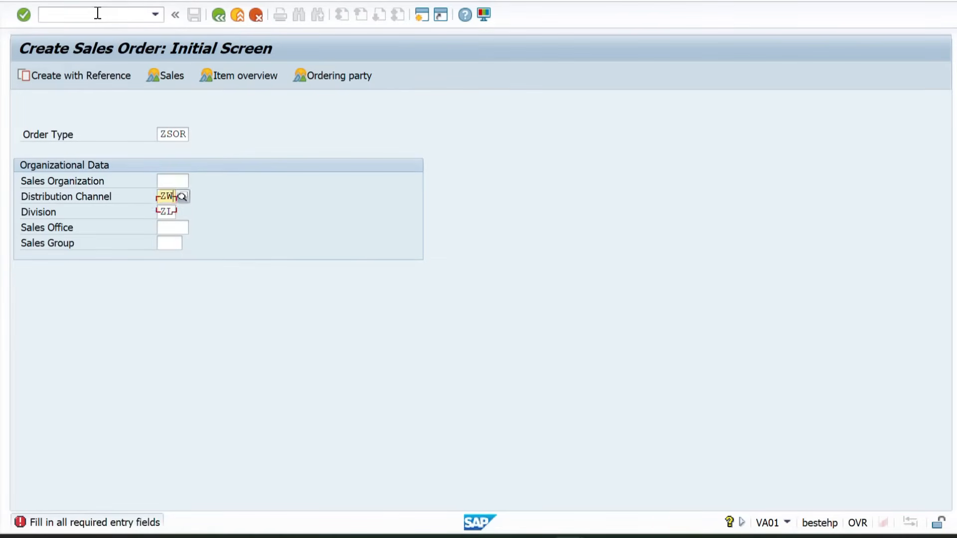
key("shift+Tab")
key("Down")
key("Return")
Fill in the customer number of VILOK STORES as sold-to party and the PO number, and confirm the order header
key("Return")
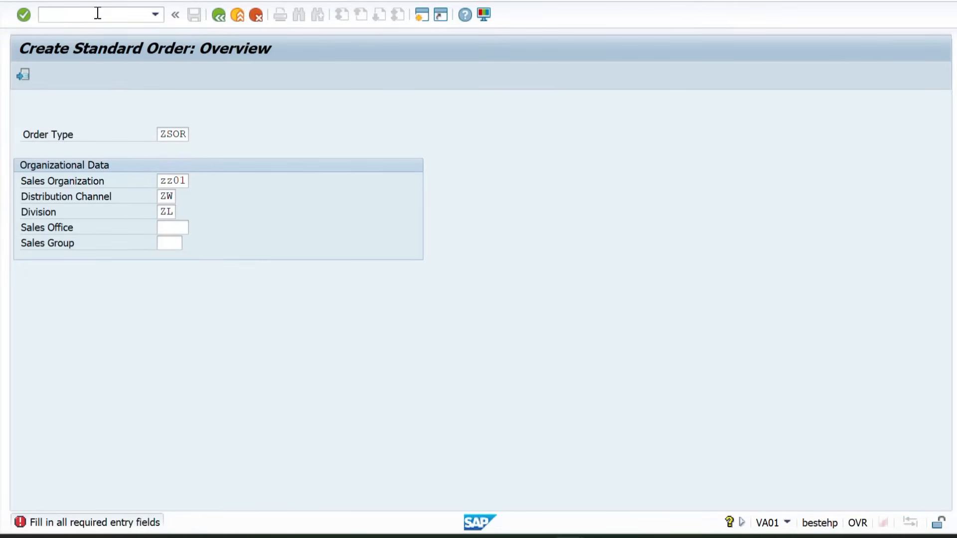
key("Down")
key("Return")
key("Tab")
key("Tab")
key("Down")
key("Return")
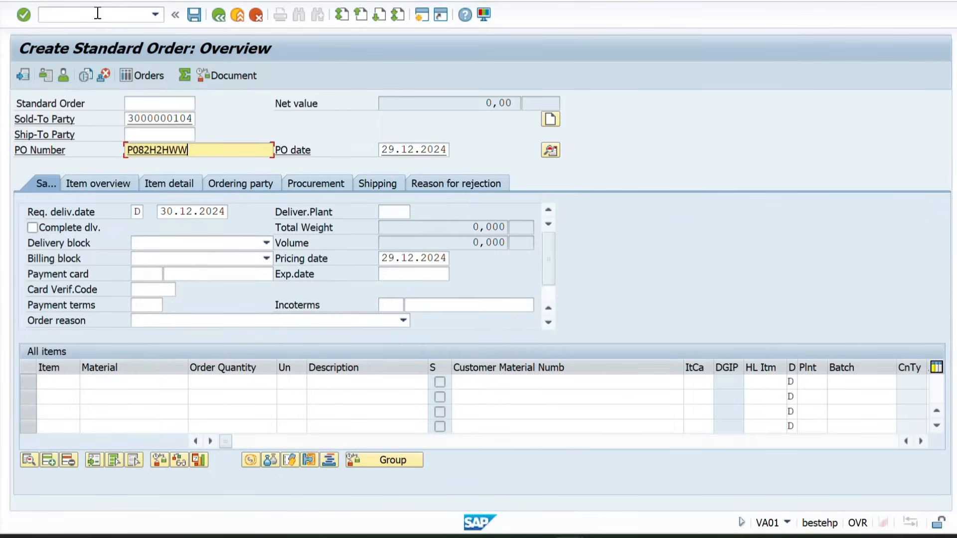
key("Return")
key("Return")
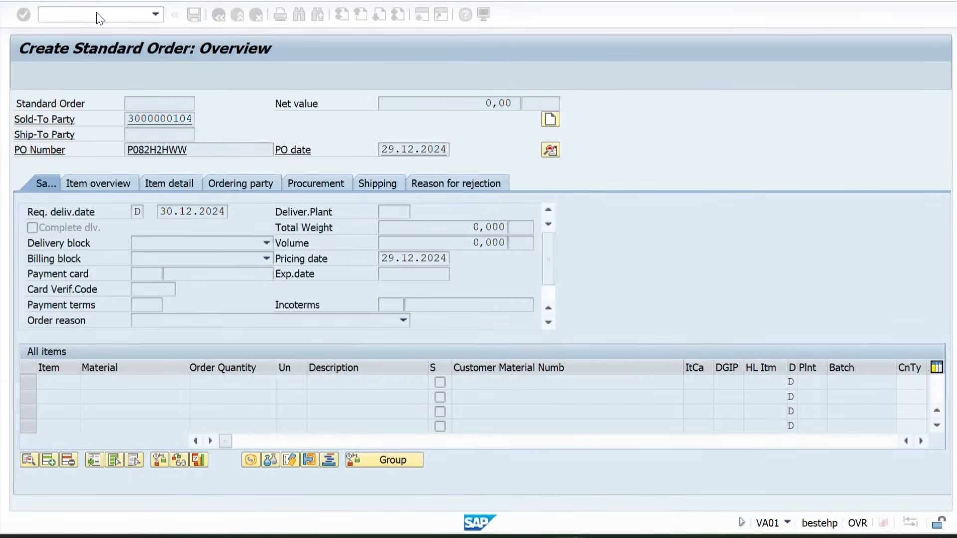
Add material 50065856 as the order item and set its order quantity to 150 L to run the availability check
type("50065856")
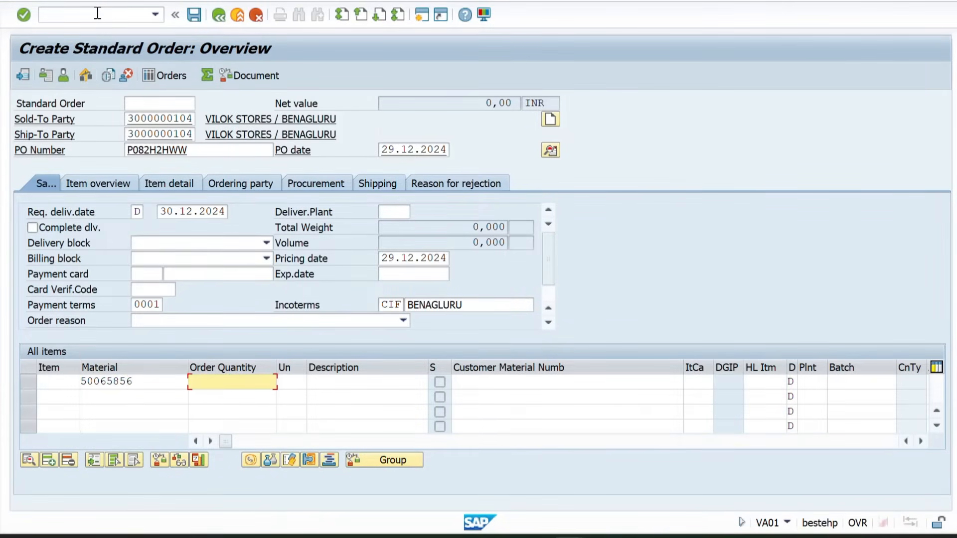
key("Return")
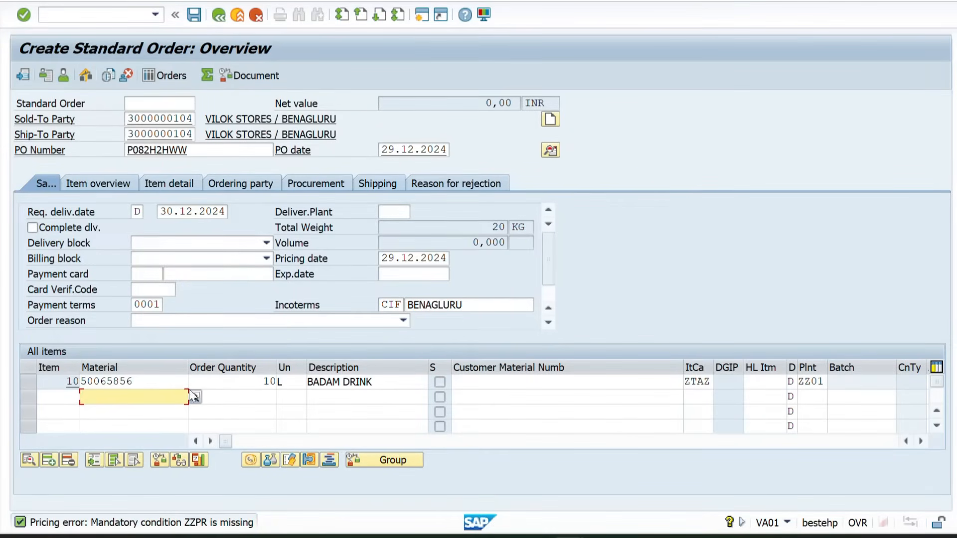
double_click(219, 380)
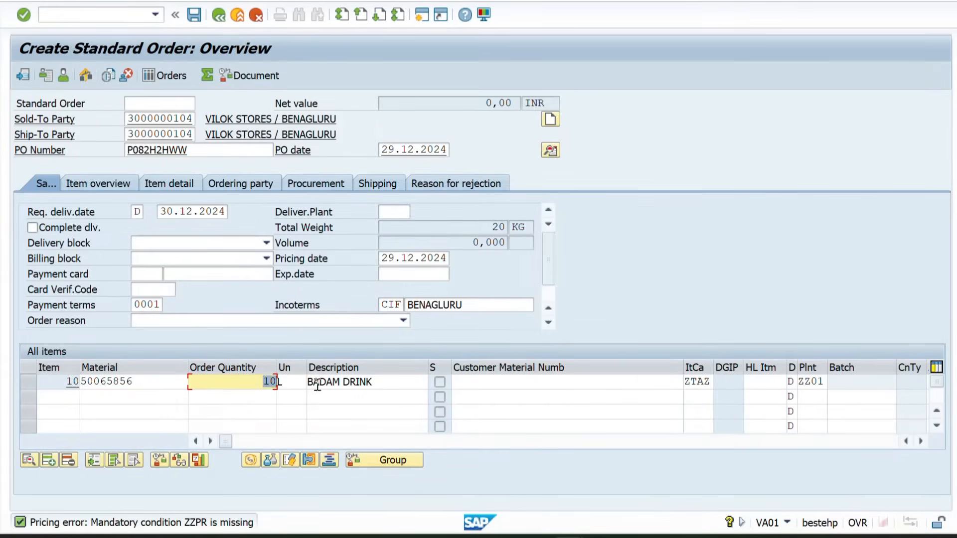
type("1")
key("Return")
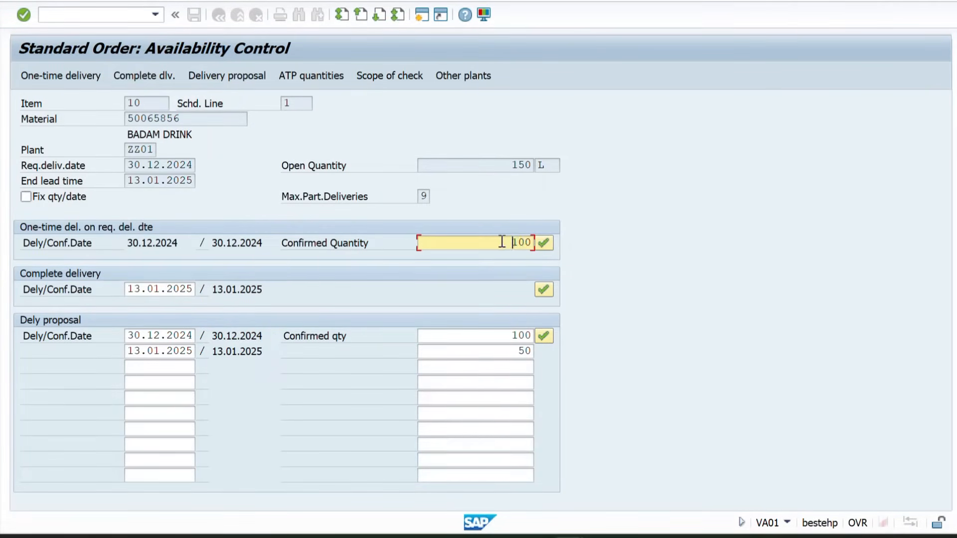
Examine the open quantity, the confirmed quantities and the proposed delivery dates for the order item in availability control
left_click_drag(496, 241, 543, 247)
left_click_drag(491, 164, 553, 165)
left_click_drag(503, 241, 572, 259)
left_click_drag(131, 339, 197, 341)
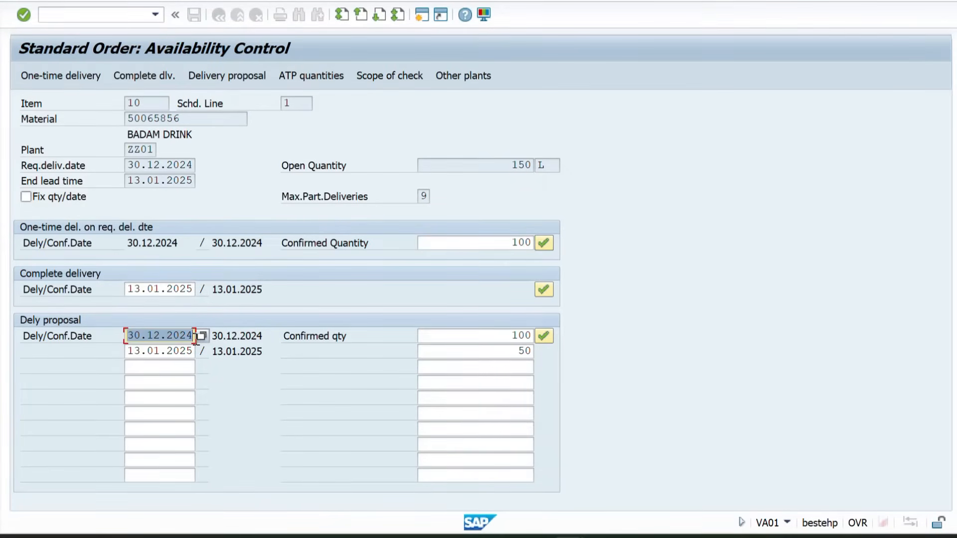
left_click(477, 348)
left_click_drag(492, 339, 545, 341)
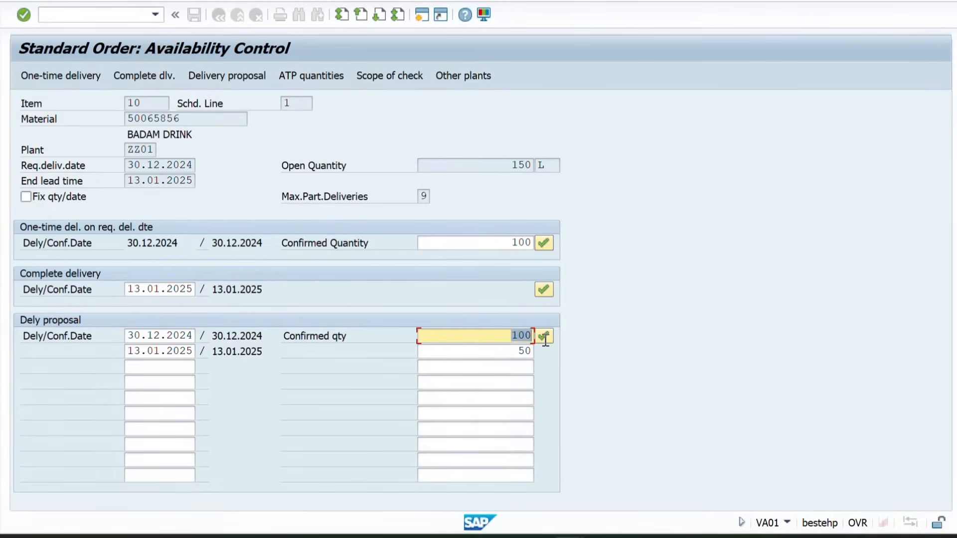
left_click(508, 351)
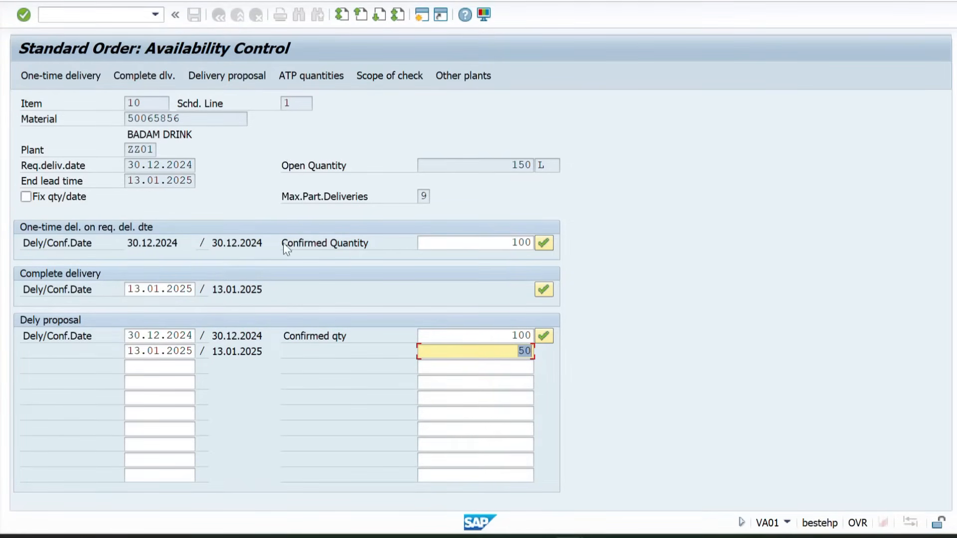
Switch to Excel to view the TOR sheet, and return to SAP to recheck the confirmed quantities in availability control
key("alt+Tab")
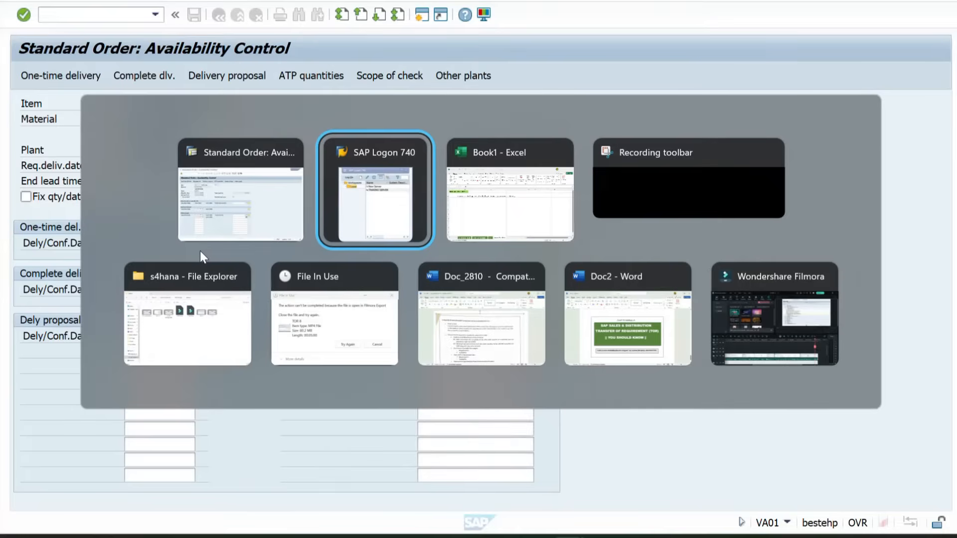
key("alt+Tab")
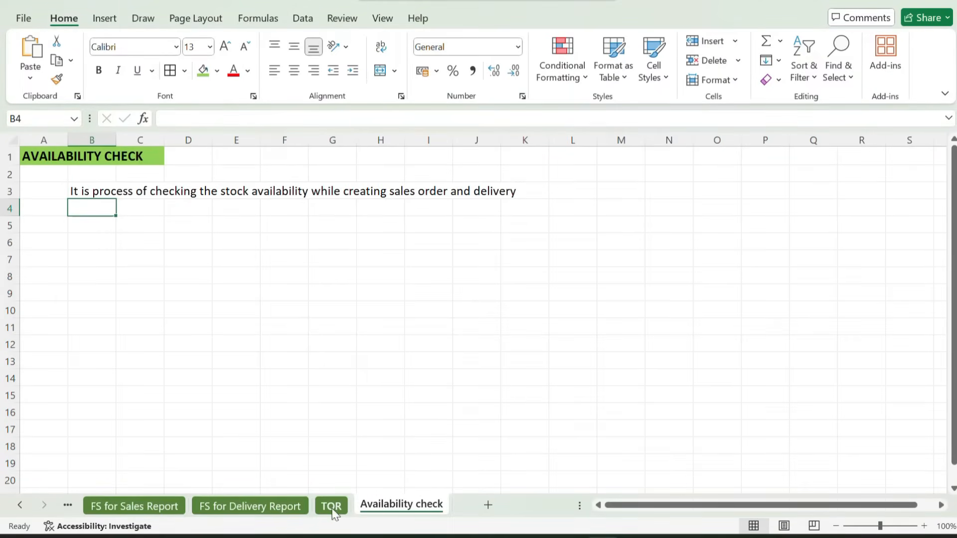
left_click(331, 506)
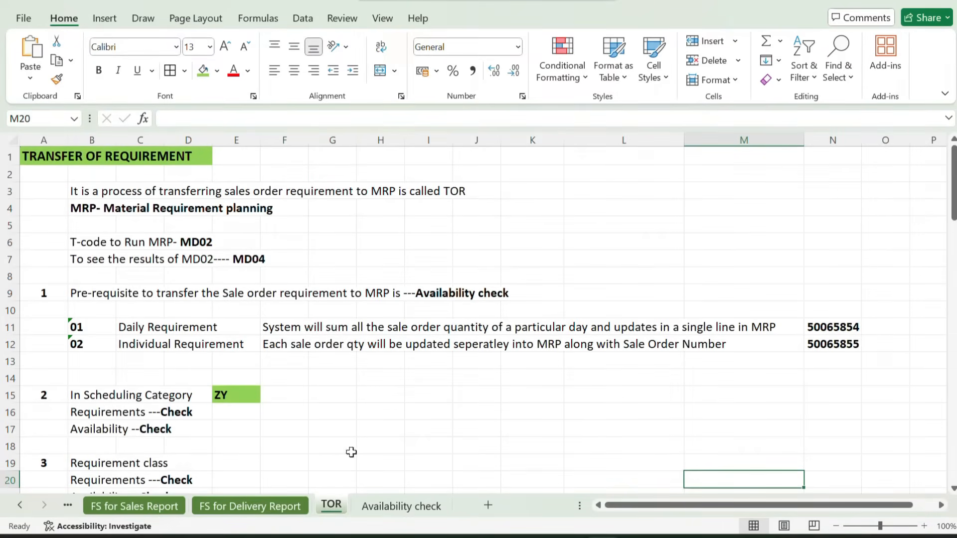
scroll(253, 350, "down", 6)
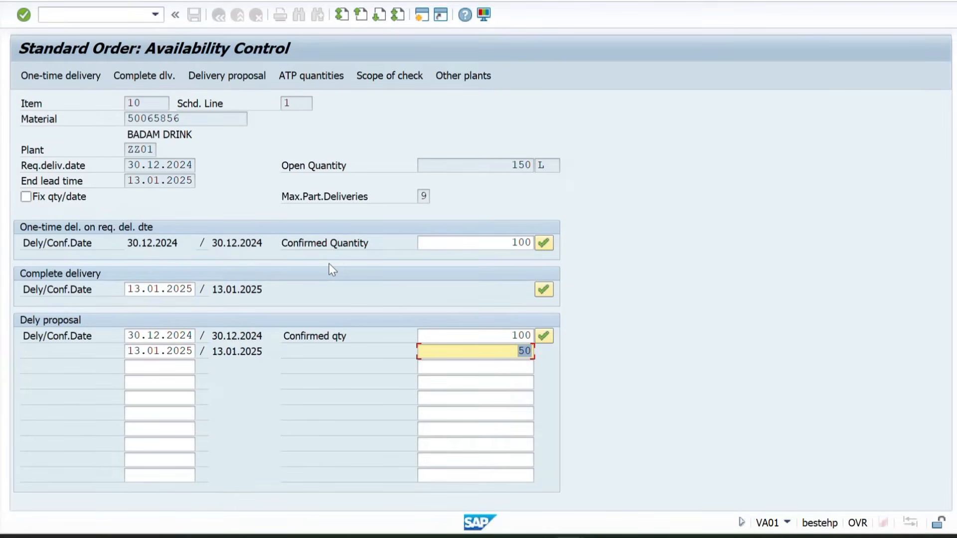
left_click(482, 241)
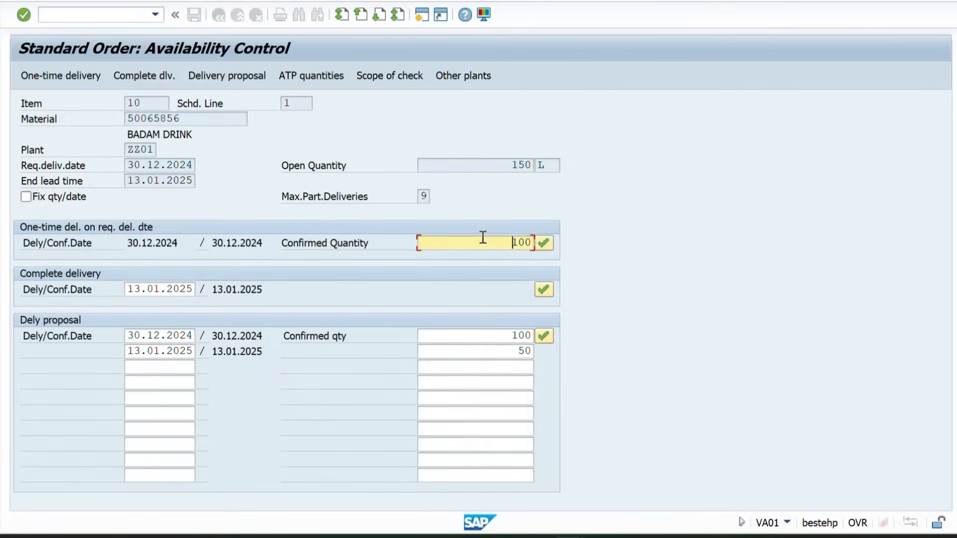
left_click(498, 332)
double_click(525, 336)
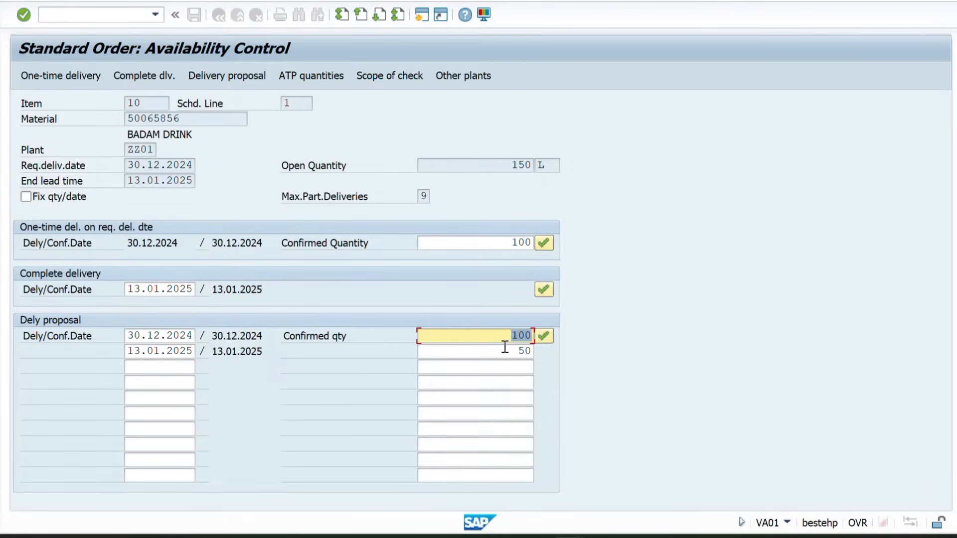
Switch to Excel and compare the transfer of requirement prerequisites on the TOR sheet with the Availability check sheet
key("alt+Tab")
scroll(325, 329, "up", 4)
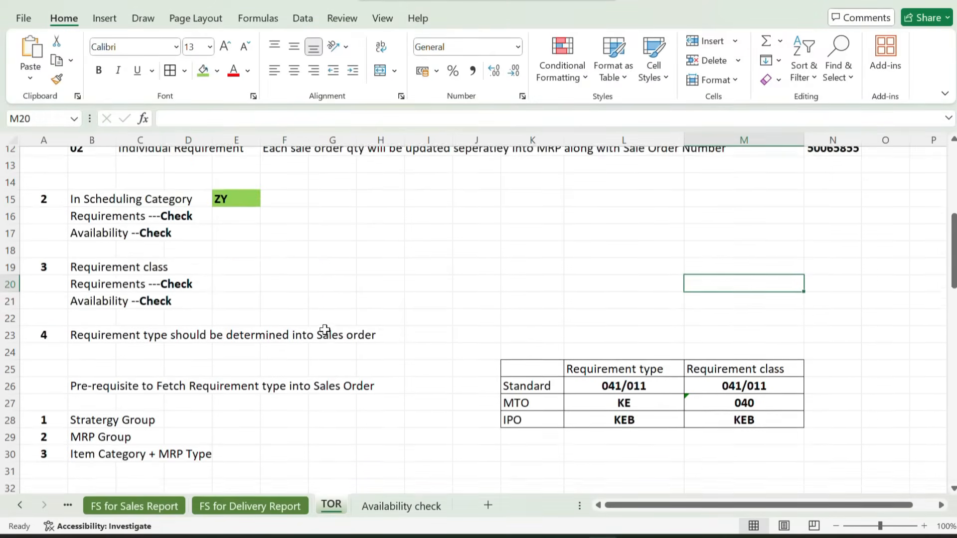
scroll(325, 329, "up", 3)
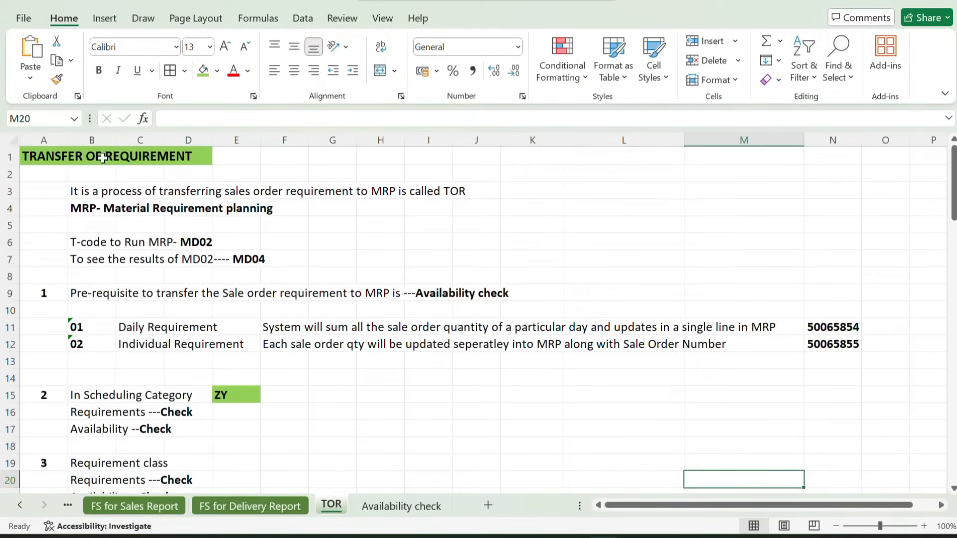
scroll(202, 276, "down", 3)
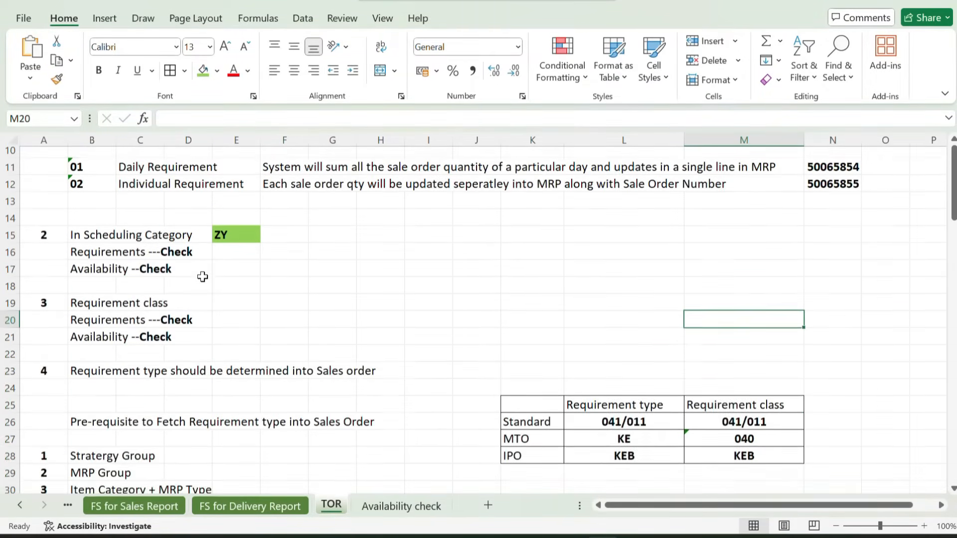
scroll(202, 276, "up", 1)
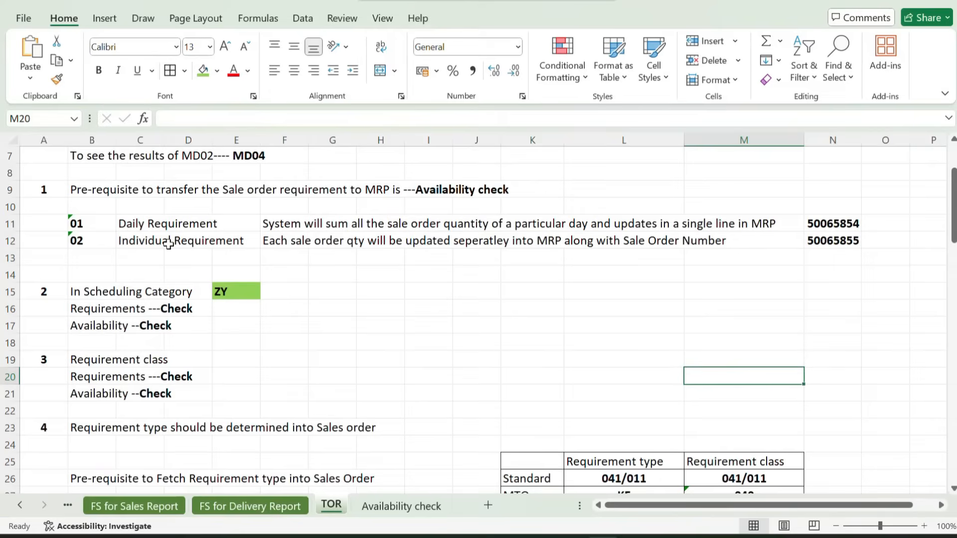
left_click(379, 508)
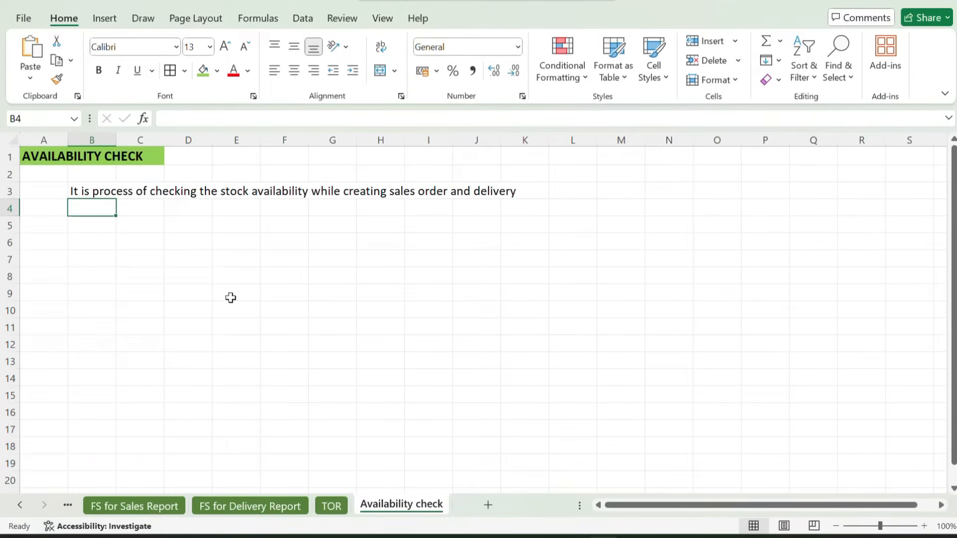
left_click_drag(48, 162, 158, 164)
left_click(112, 203)
Copy the four prerequisites in A9:M23 of the TOR sheet to cell B6 of the Availability check sheet
left_click(331, 507)
scroll(226, 328, "up", 1)
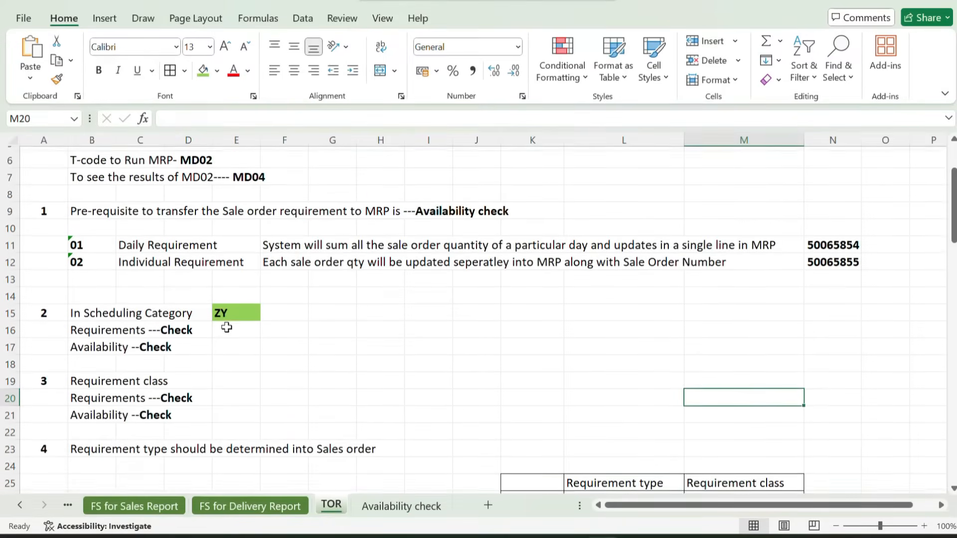
left_click_drag(40, 206, 757, 438)
key("ctrl+c")
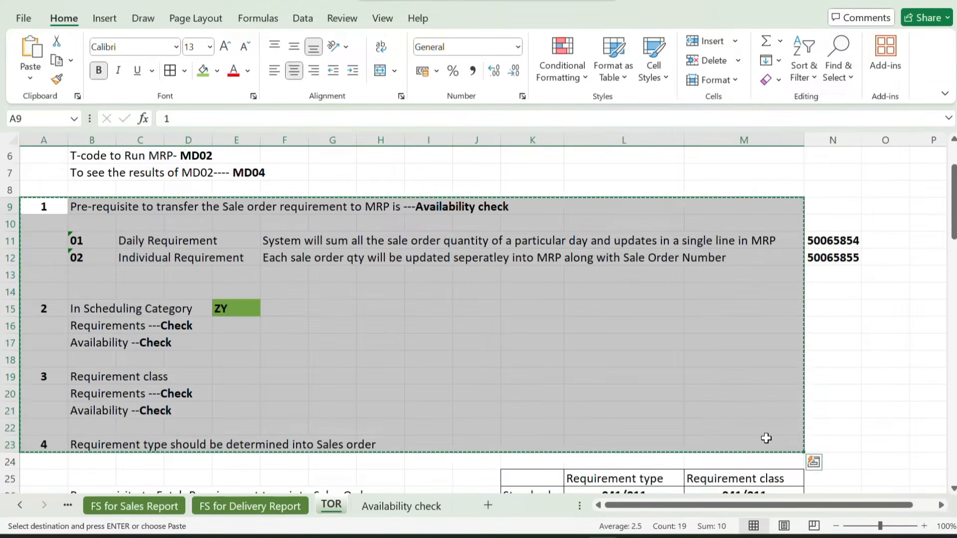
left_click(411, 507)
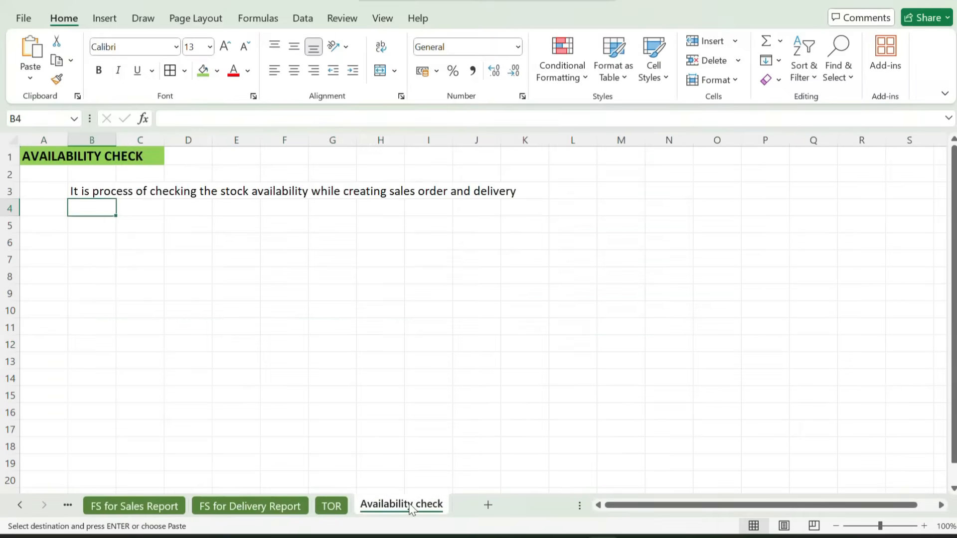
left_click(73, 237)
key("ctrl+v")
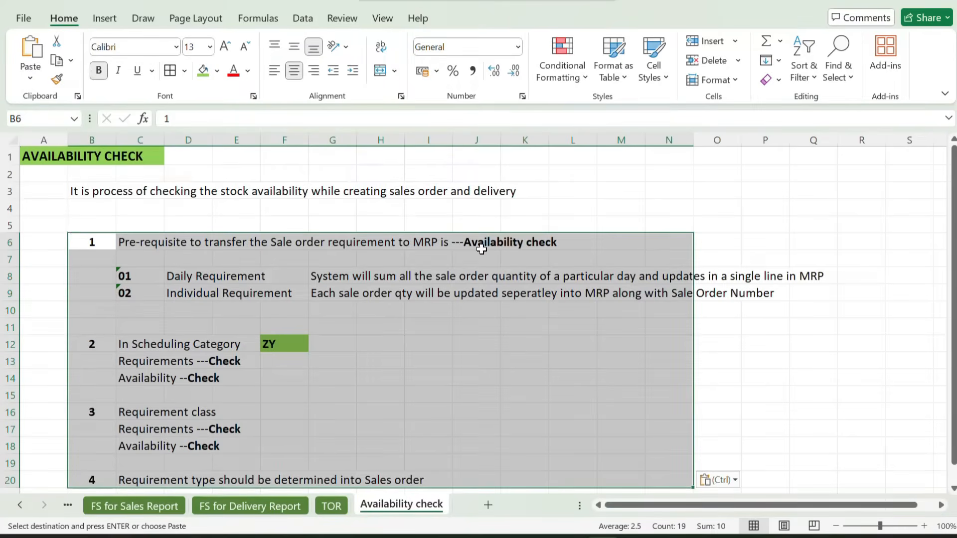
left_click(728, 191)
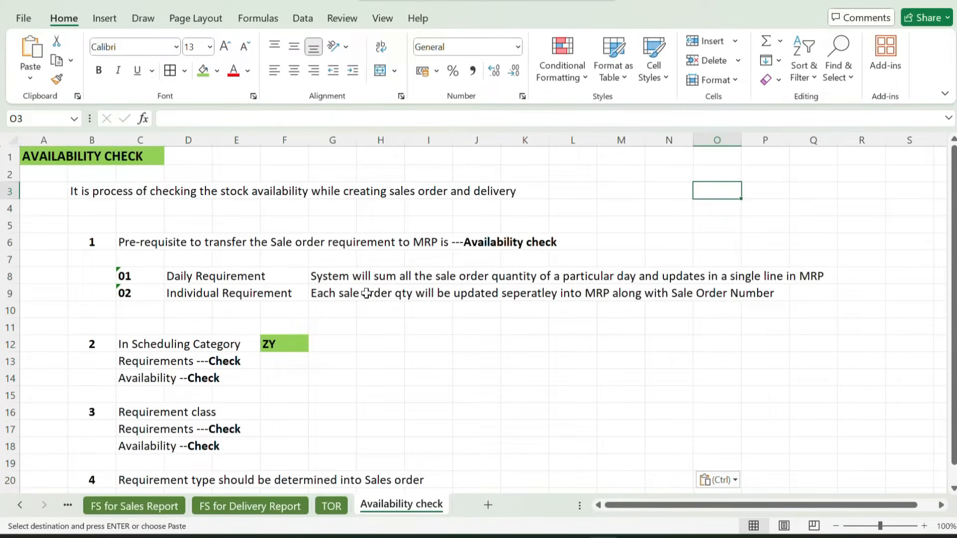
Review the daily requirement (01) and individual requirement (02) definitions under the first prerequisite on the Availability check sheet
scroll(353, 293, "down", 1)
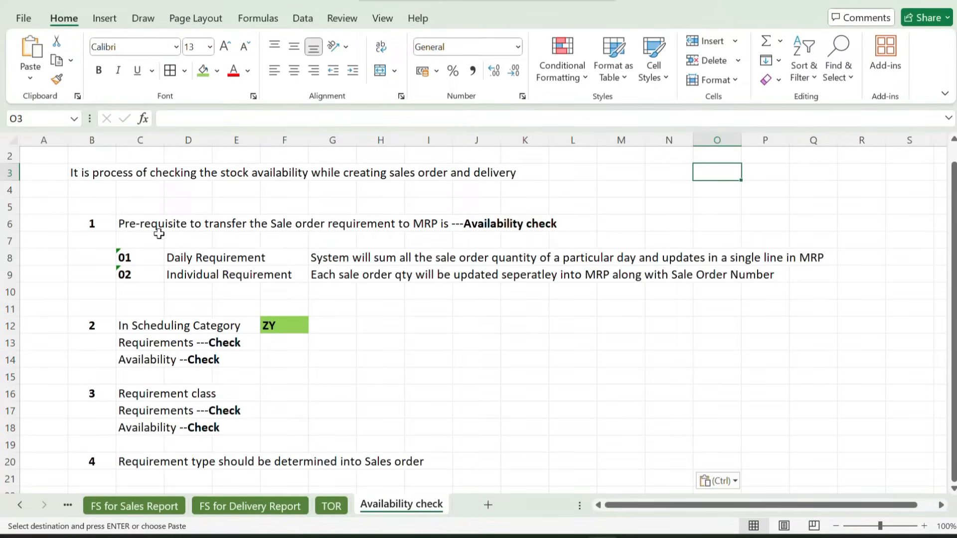
left_click(145, 260)
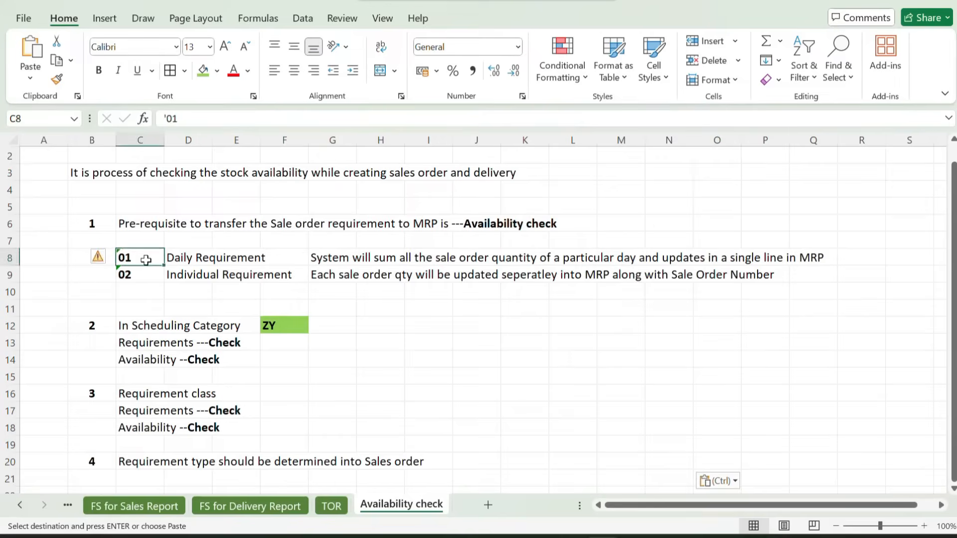
left_click_drag(146, 259, 218, 259)
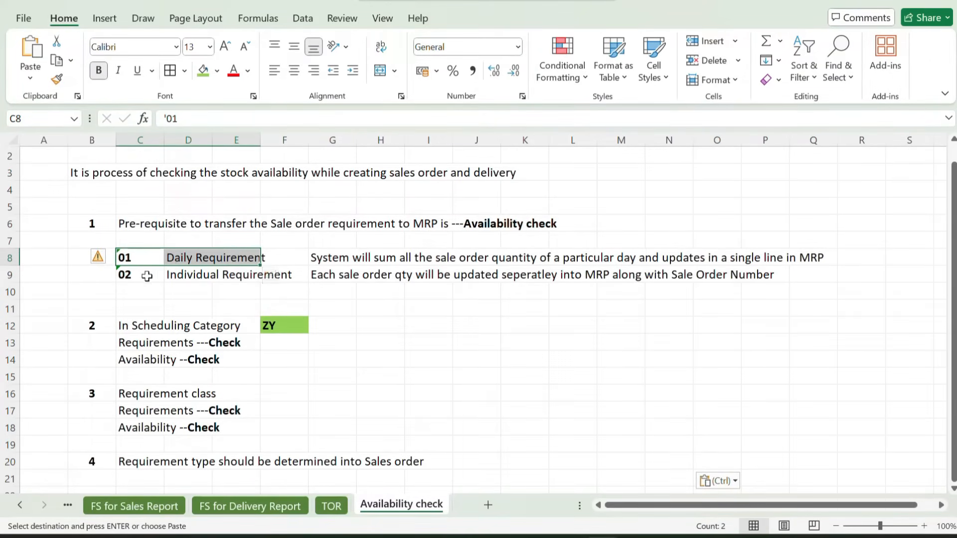
left_click_drag(162, 274, 198, 286)
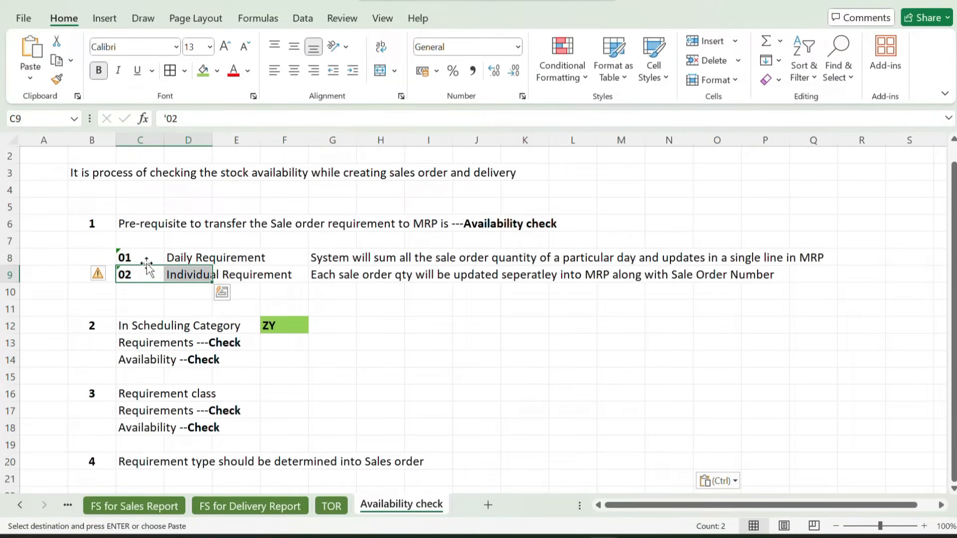
left_click_drag(145, 265, 161, 268)
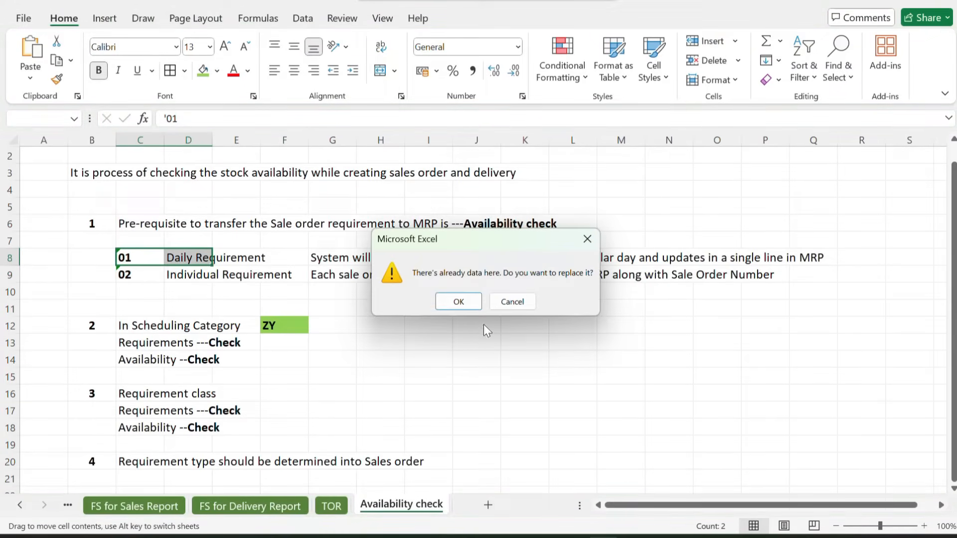
left_click(522, 308)
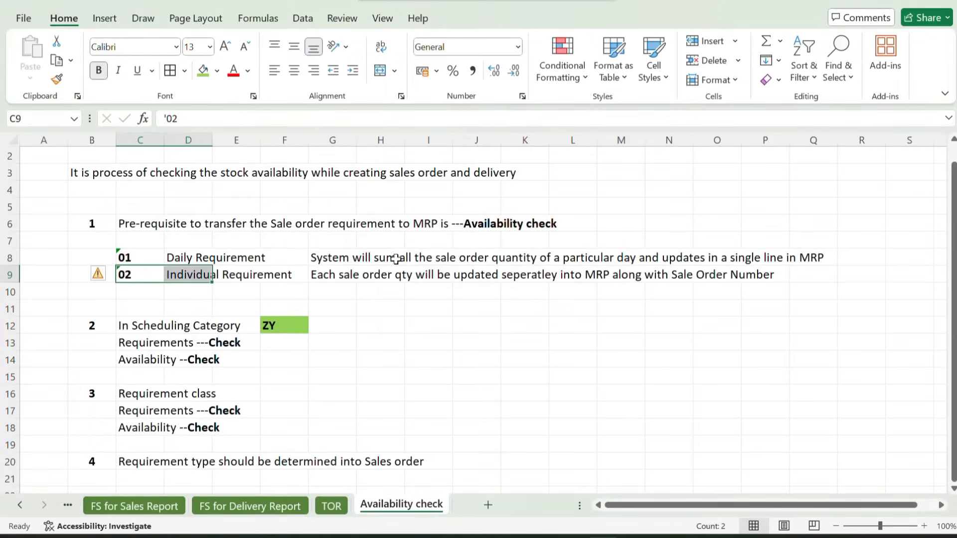
left_click(349, 255)
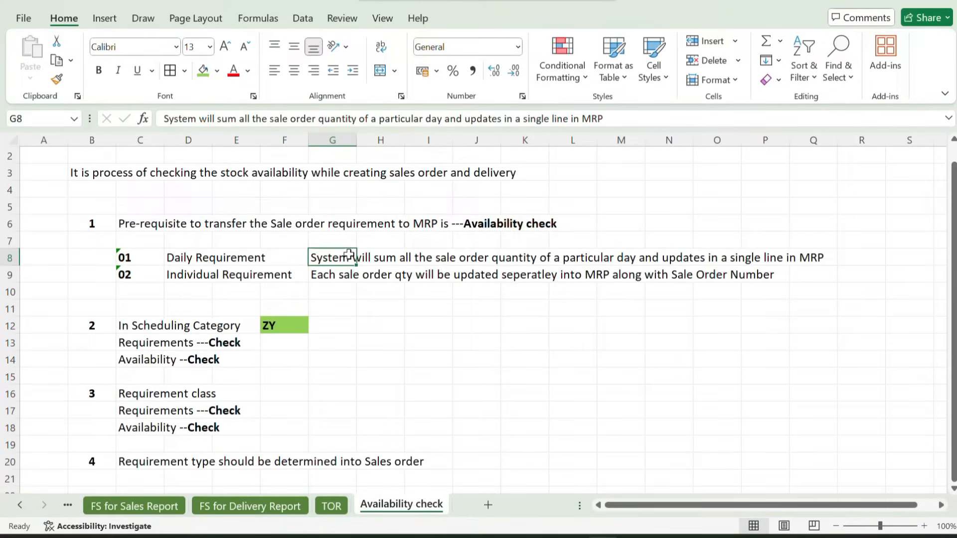
left_click(151, 275)
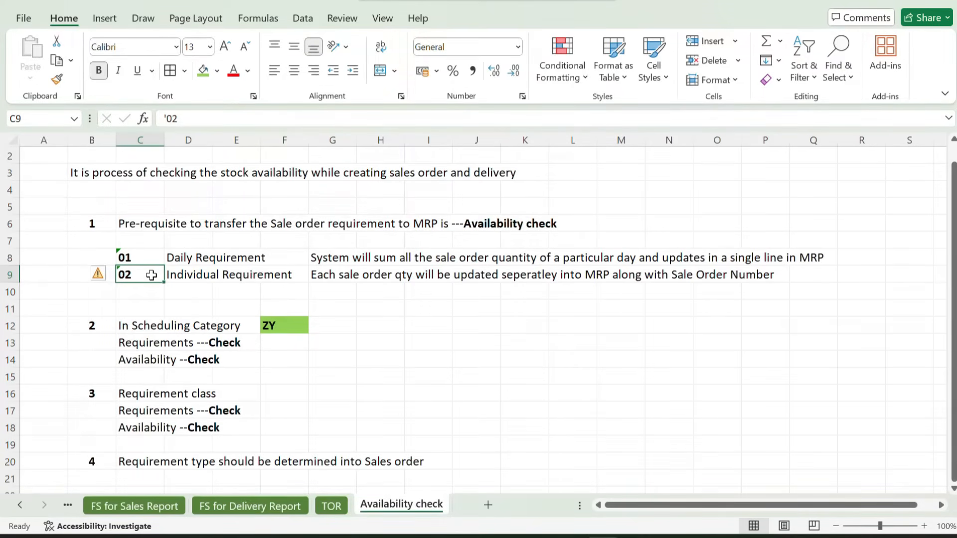
left_click(326, 277)
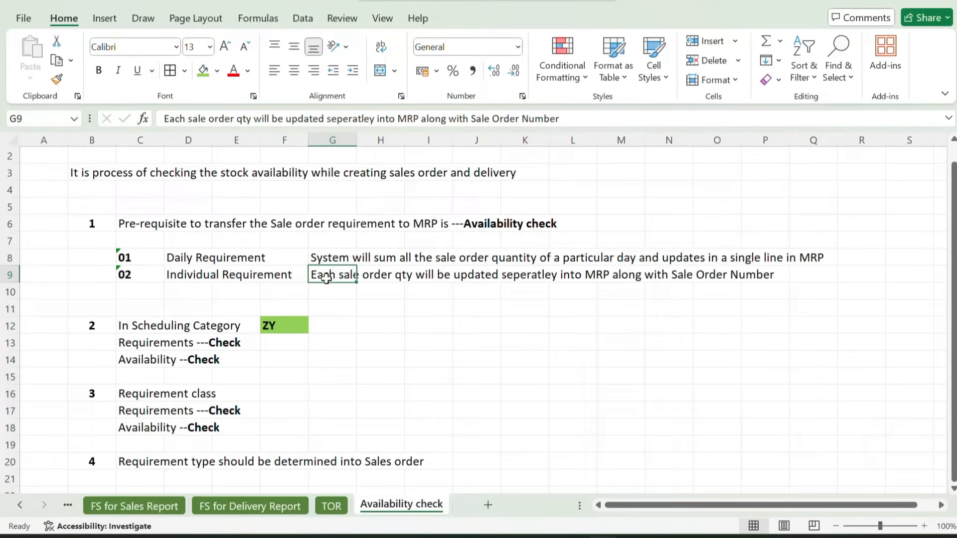
left_click_drag(130, 256, 499, 279)
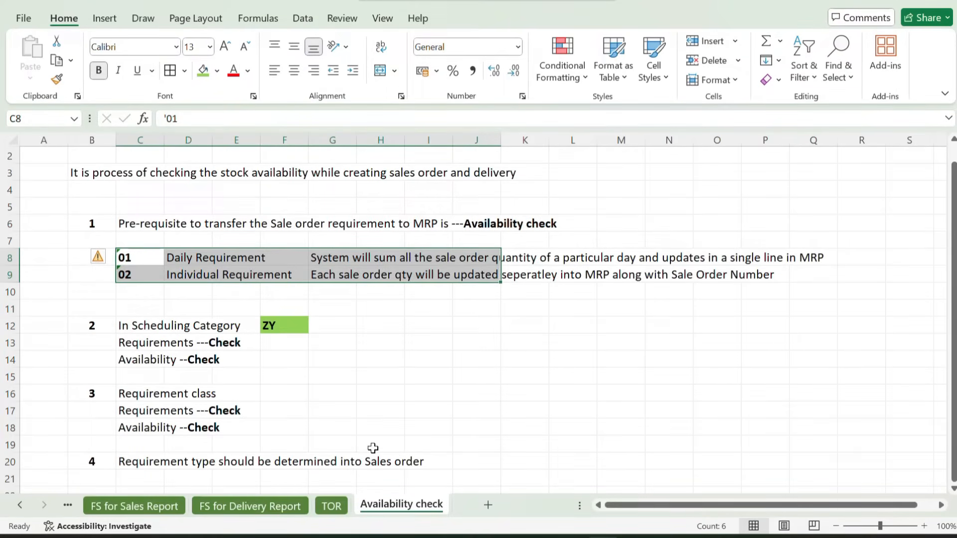
Review the second prerequisite, the requirements and availability checks in scheduling category ZY
left_click(343, 356)
scroll(299, 319, "down", 2)
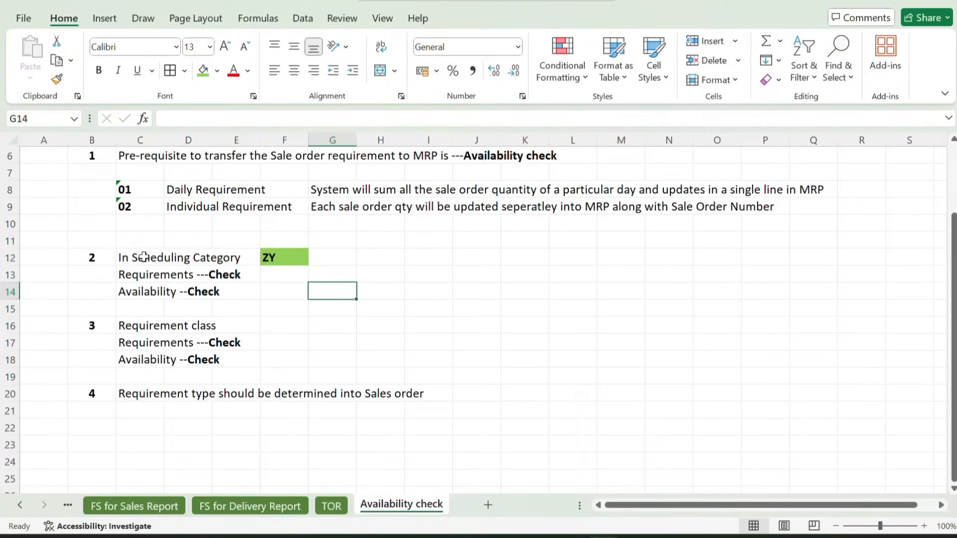
left_click_drag(145, 256, 297, 292)
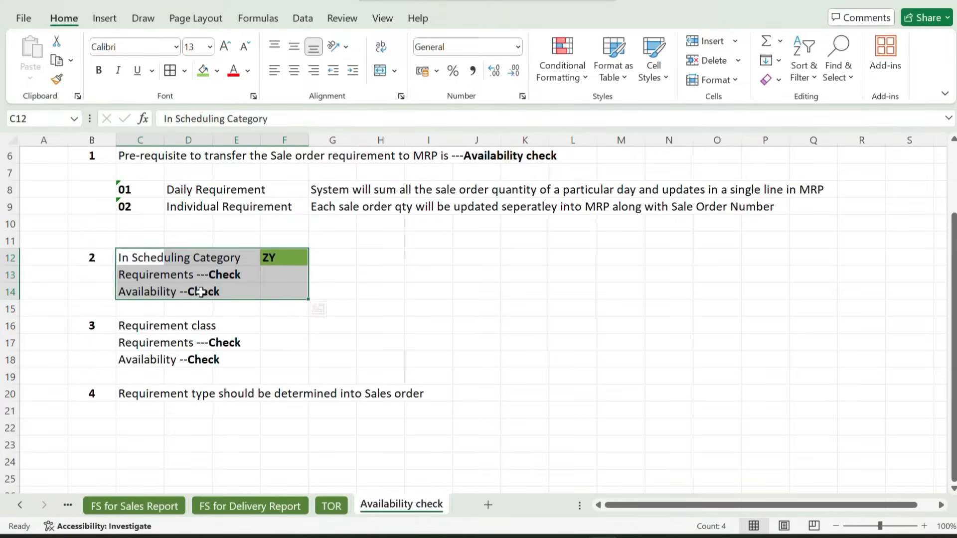
left_click(387, 257)
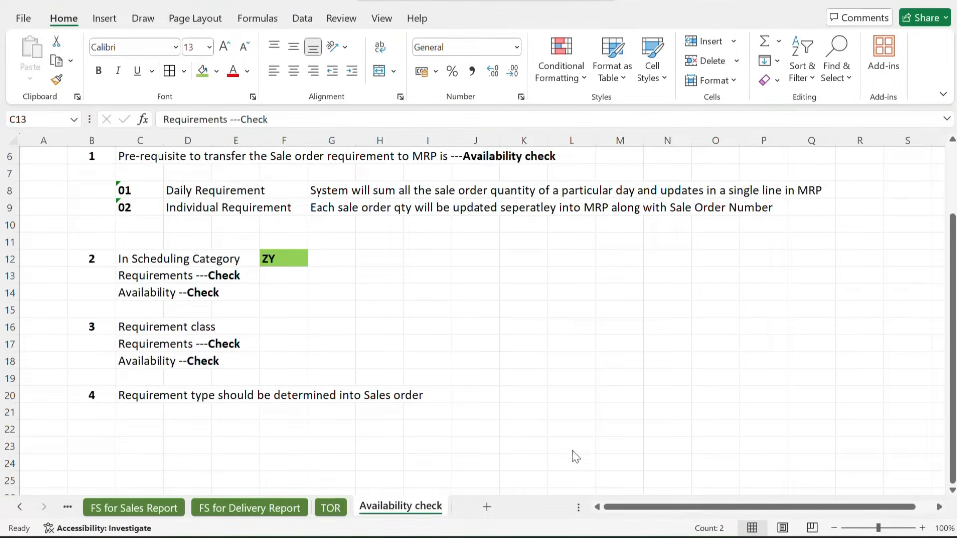
Switch to SAP and open the schedule line category maintenance with transaction VOV6
mouse_move(577, 537)
left_click(592, 486)
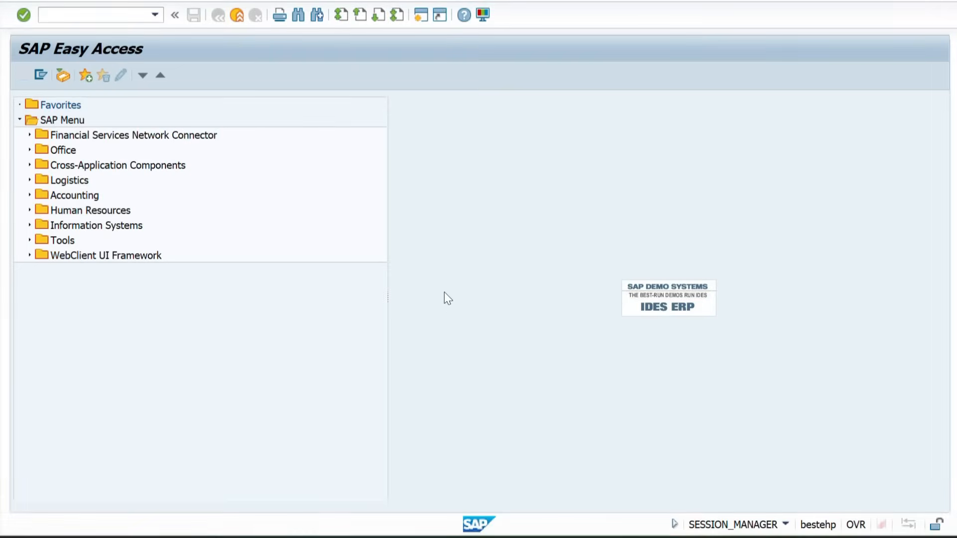
key("Return")
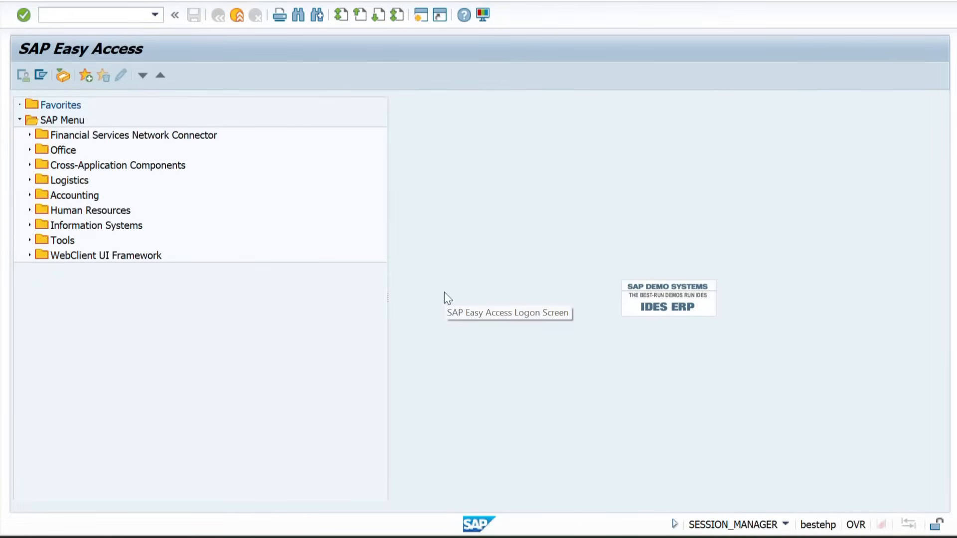
key("alt+Tab")
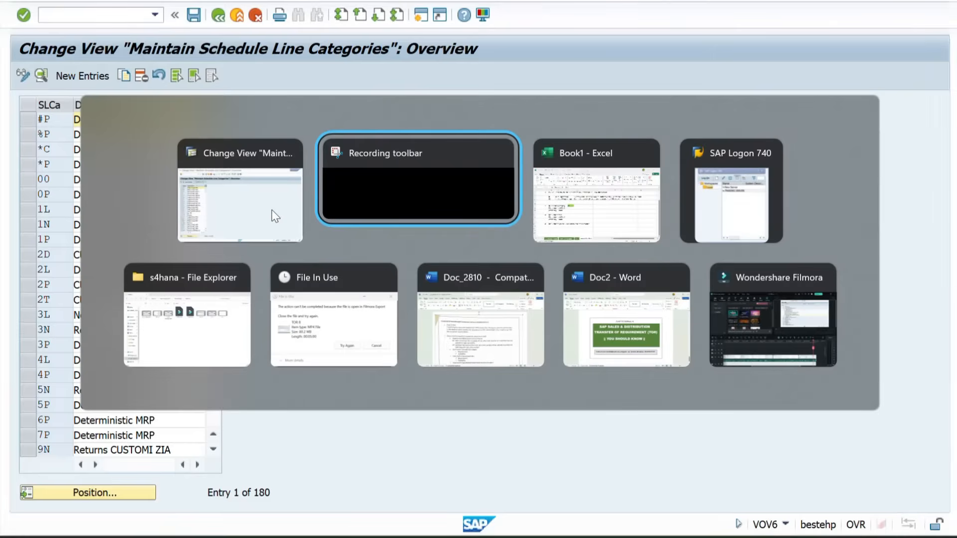
Check the scheduling category ZY noted in the Excel sheet and open the details of schedule line category ZY in SAP
key("alt+Tab")
left_click(276, 254)
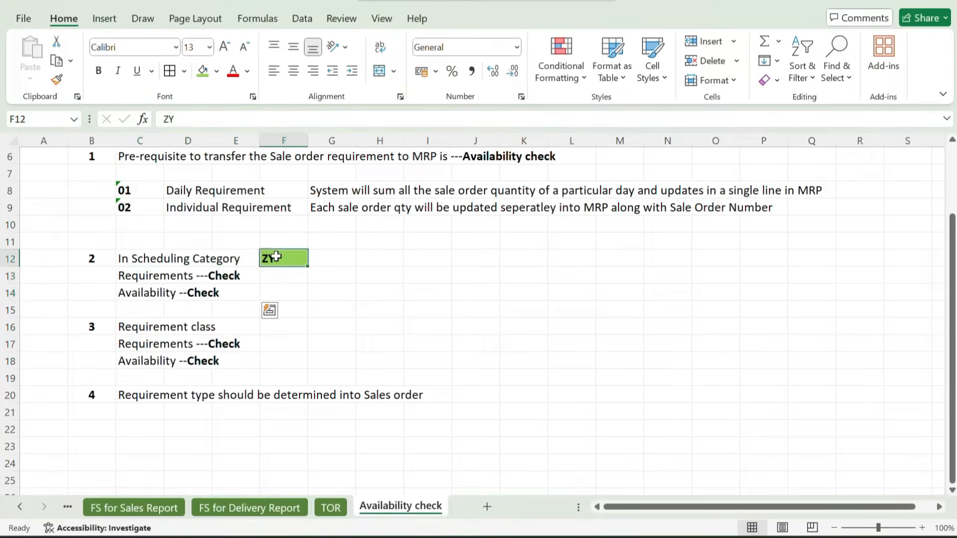
mouse_move(587, 535)
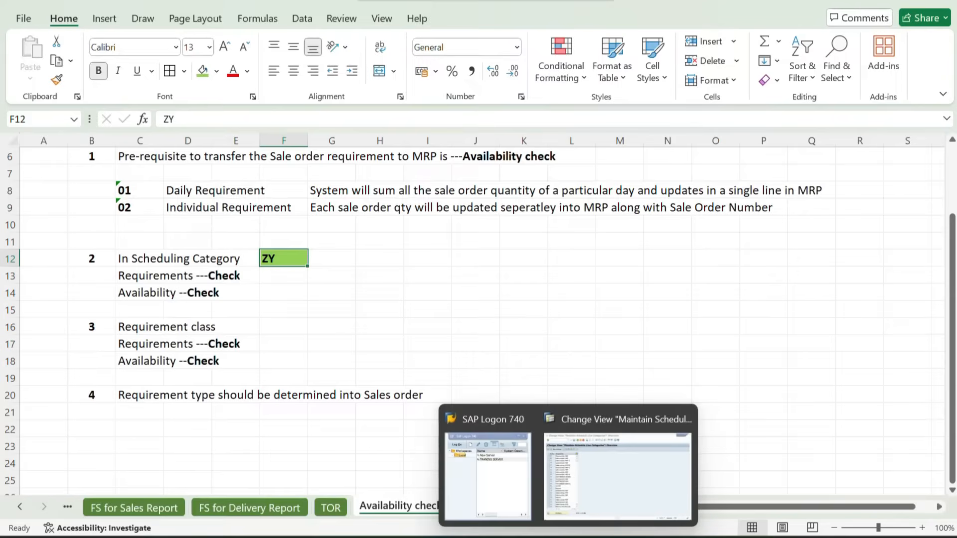
left_click(606, 449)
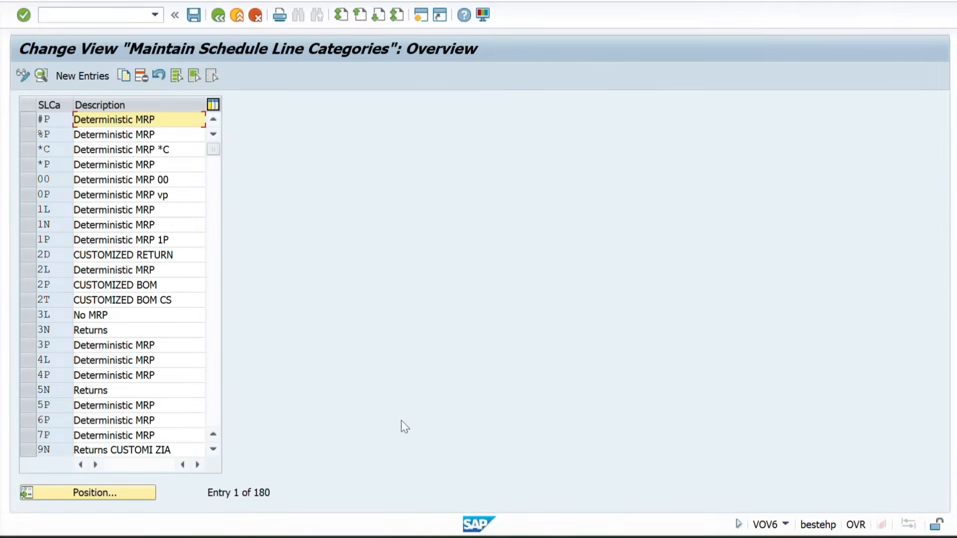
left_click(87, 493)
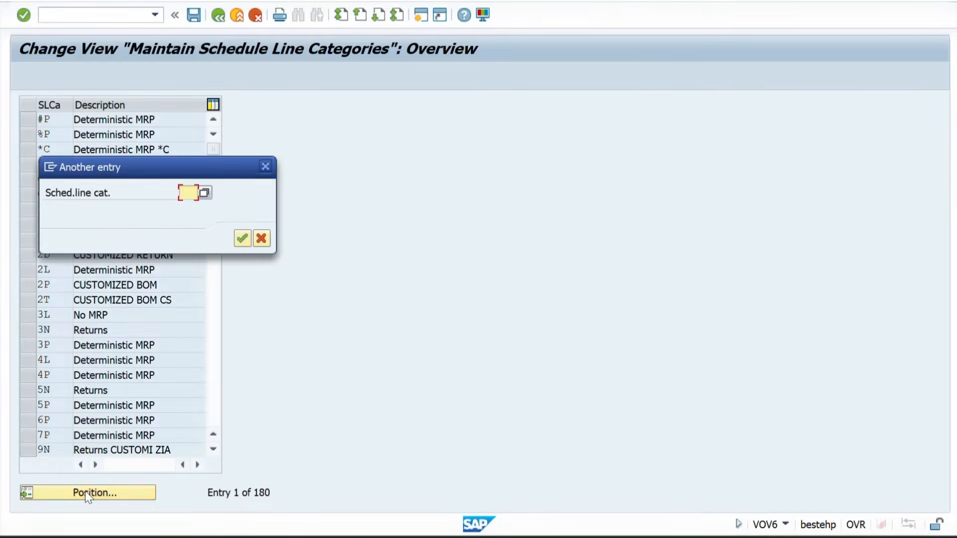
type("ZY")
key("Return")
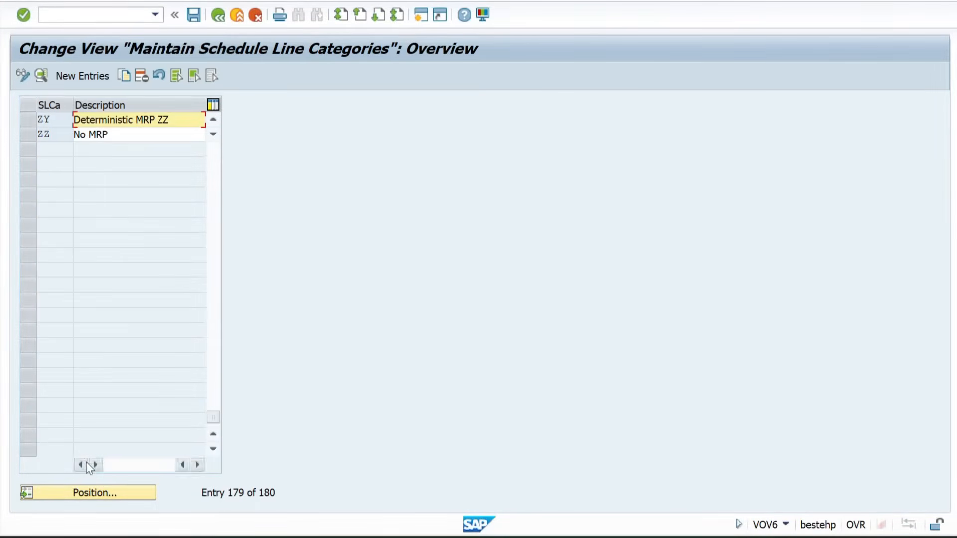
double_click(58, 120)
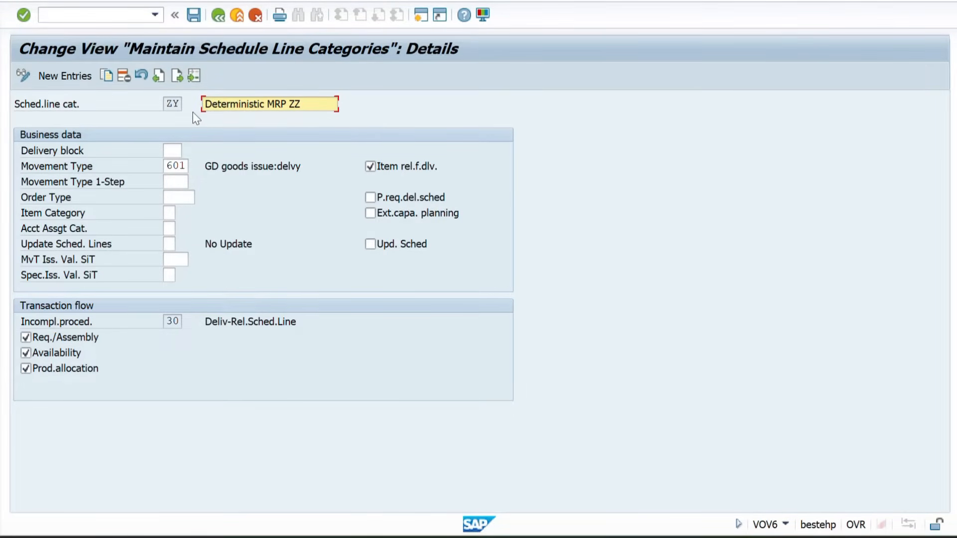
Switch to Excel and enter 041 as text beside Requirement class in F16 of the Availability check sheet, filled green
key("alt+Tab")
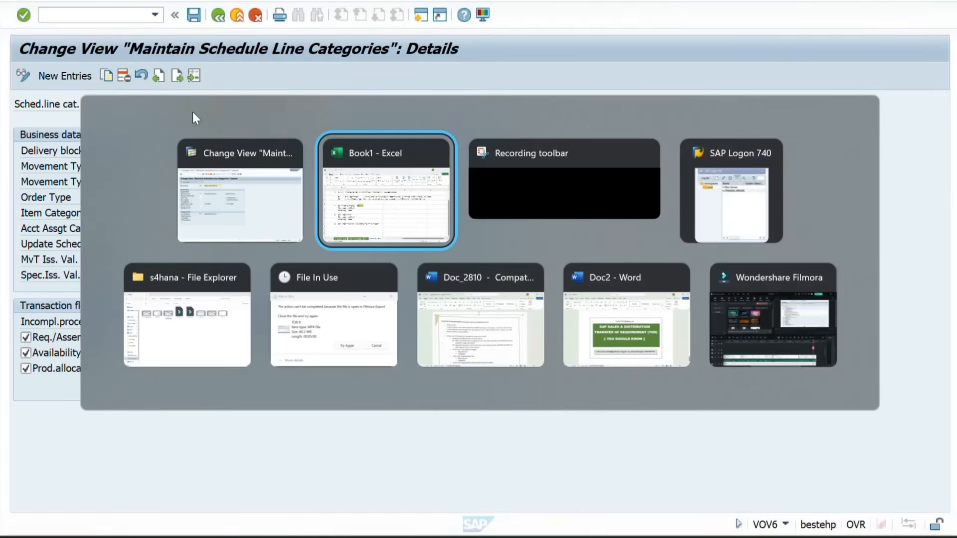
scroll(234, 181, "down", 1)
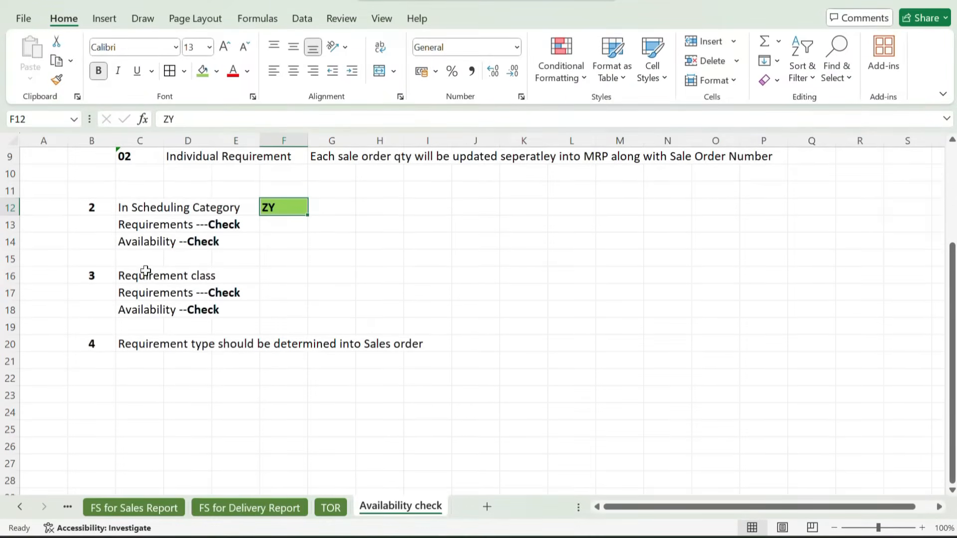
left_click_drag(128, 275, 224, 273)
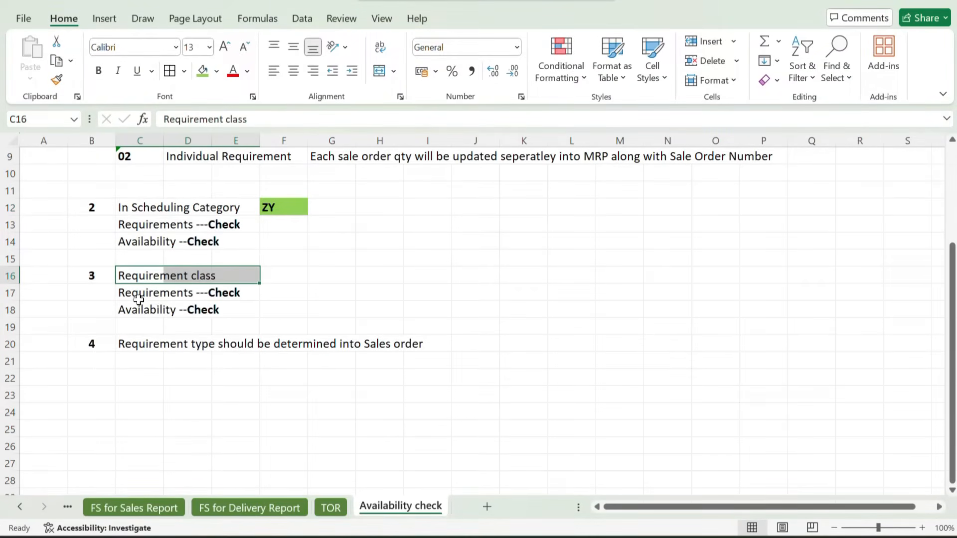
left_click_drag(139, 301, 198, 302)
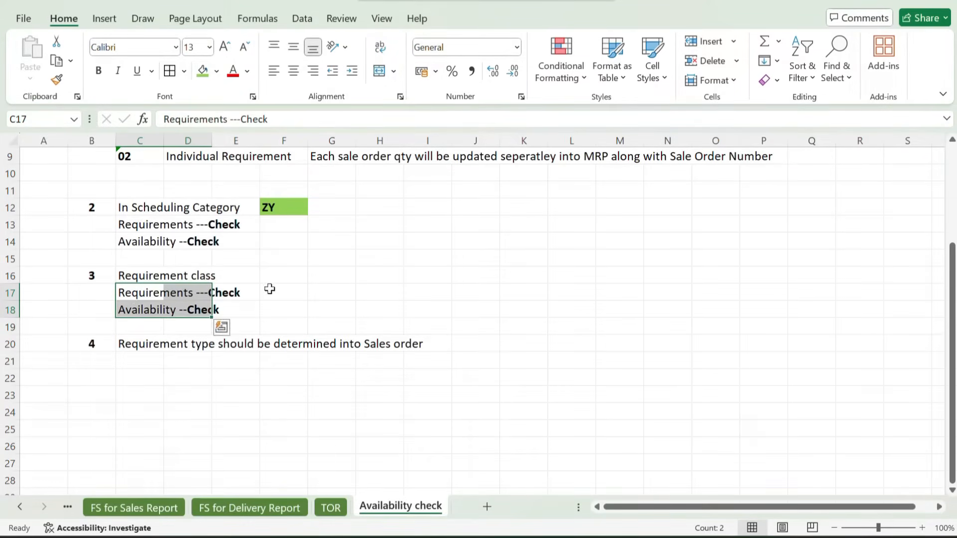
left_click(282, 277)
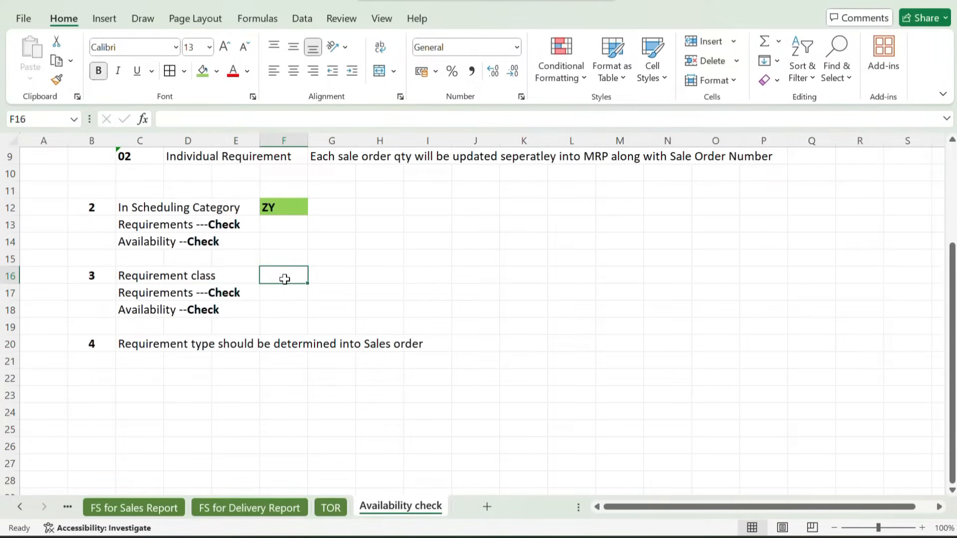
type("'041")
key("Return")
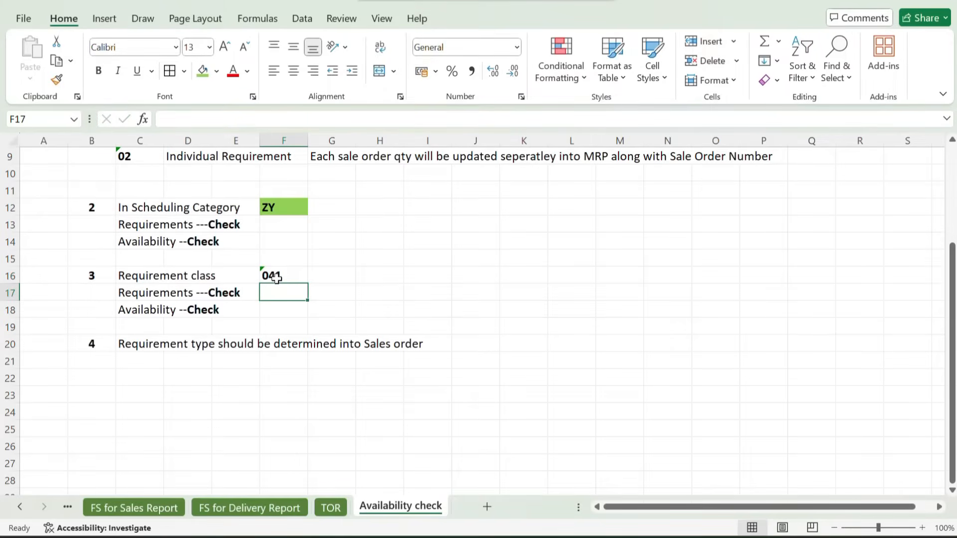
left_click(284, 277)
left_click(203, 74)
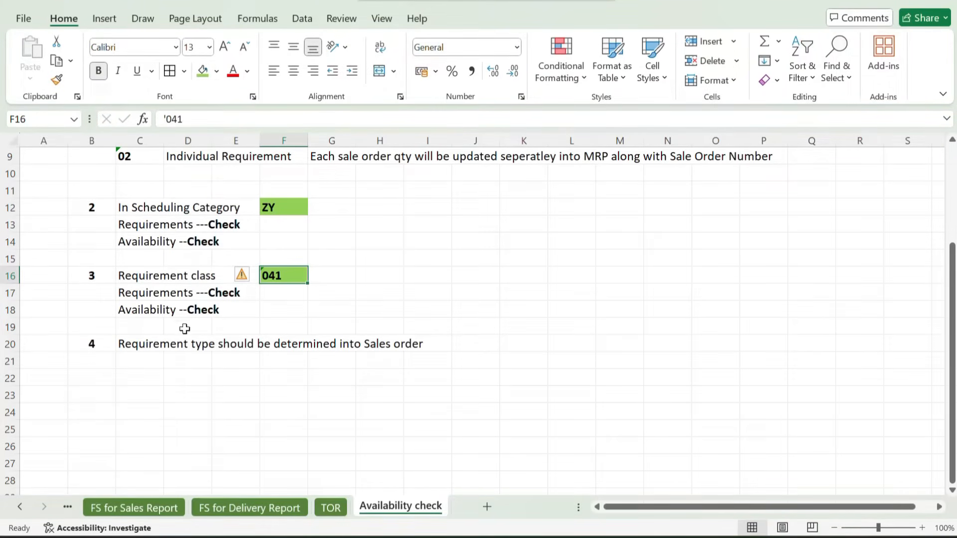
Enter 041 as bold text in J20 beside the prerequisite that the requirement type should be determined into the sales order
left_click(142, 343)
left_click(470, 348)
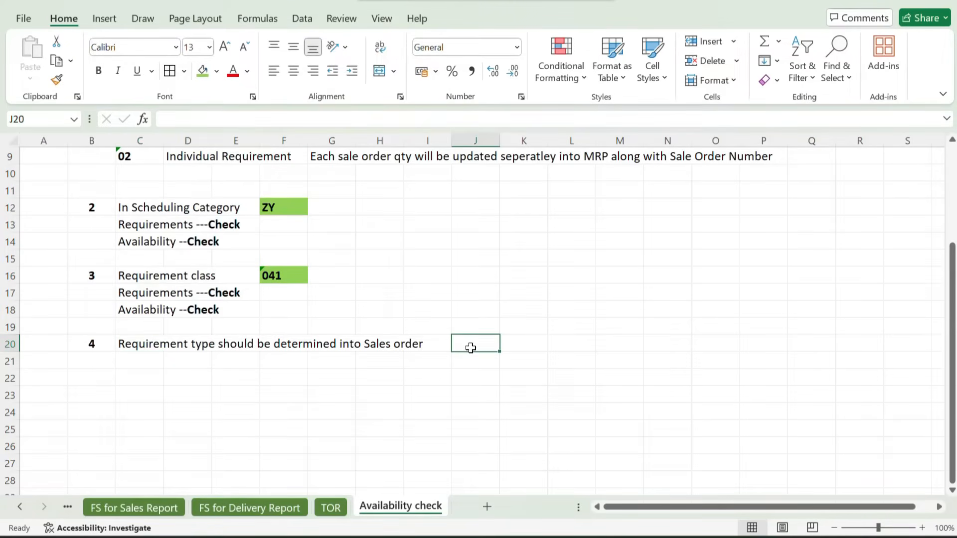
key("ctrl+b")
type("'041")
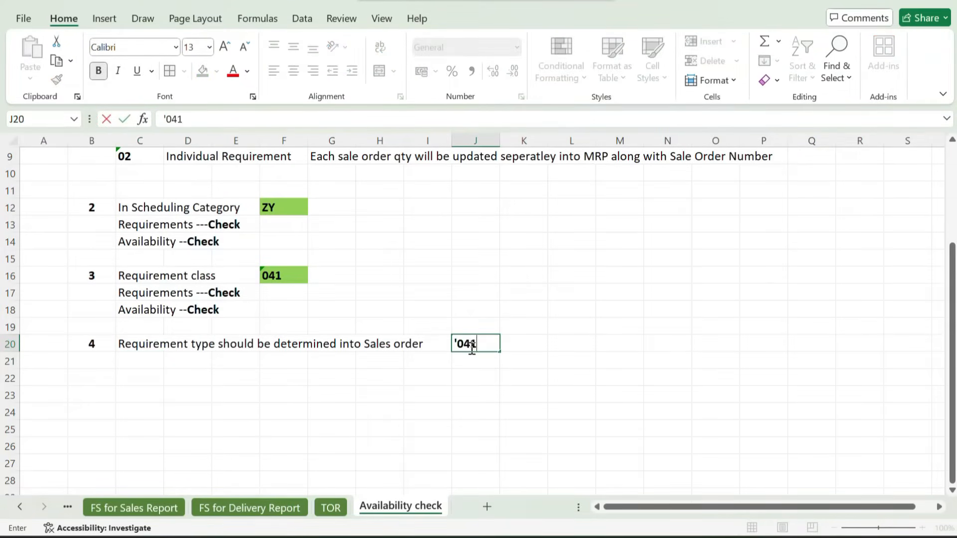
key("Return")
left_click(476, 344)
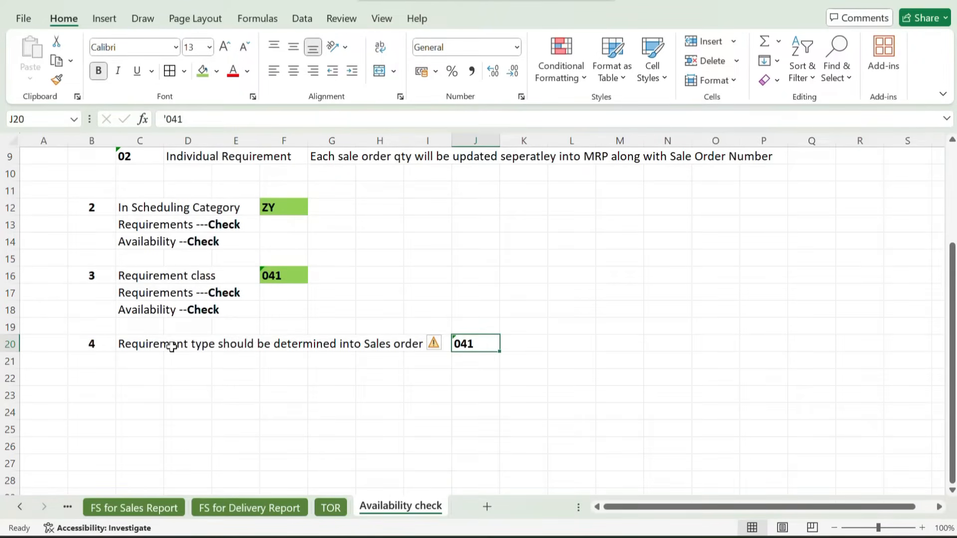
left_click_drag(154, 344, 423, 349)
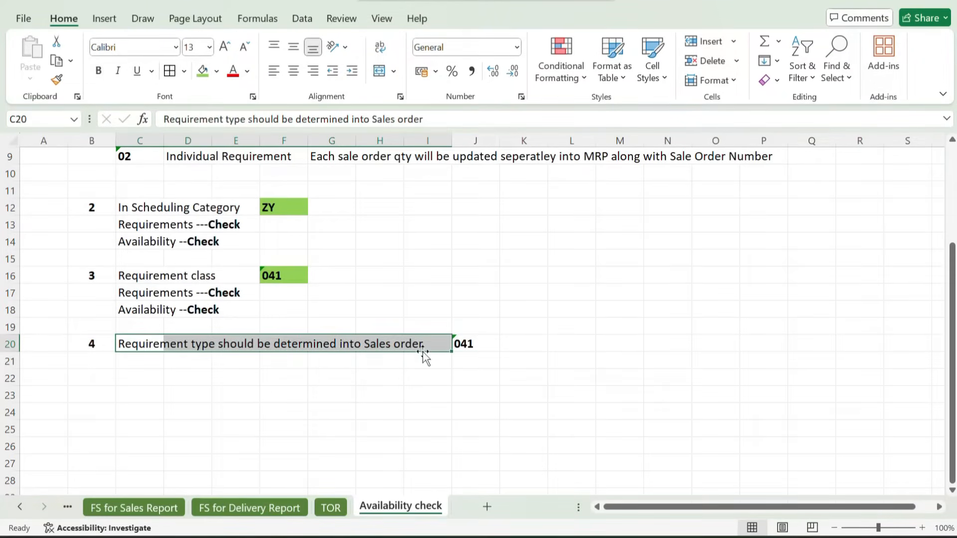
left_click(473, 343)
Switch to SAP and start sales order creation with transaction VA01
key("alt+Tab")
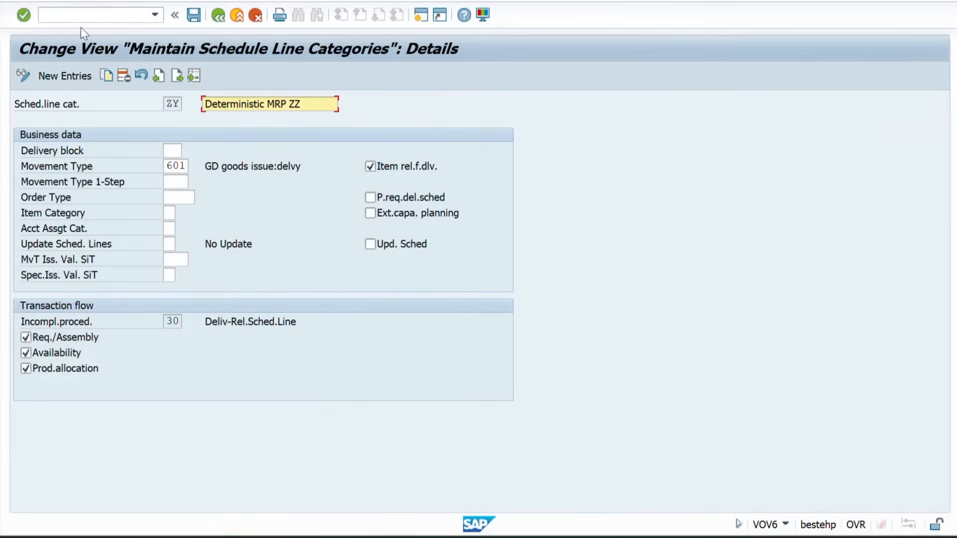
left_click(66, 15)
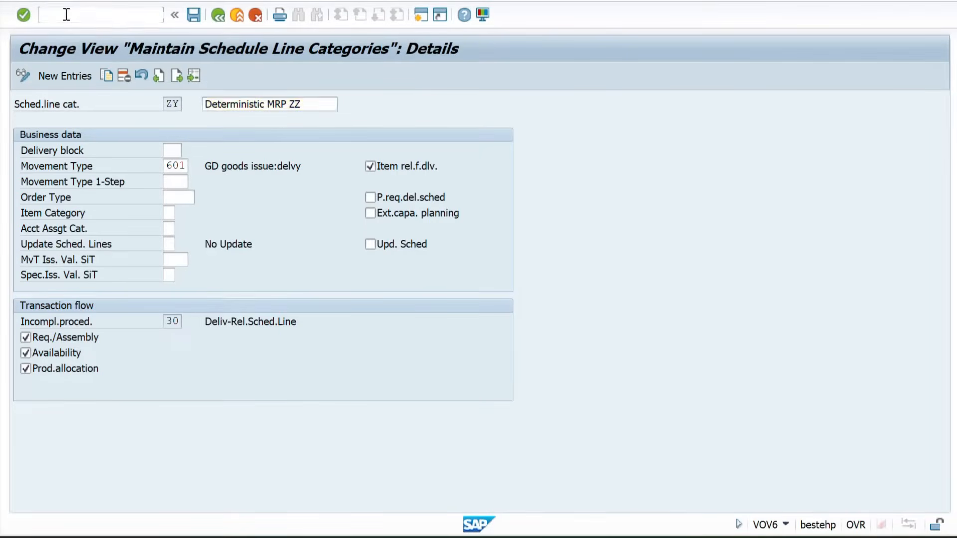
type("/NVA01")
key("Return")
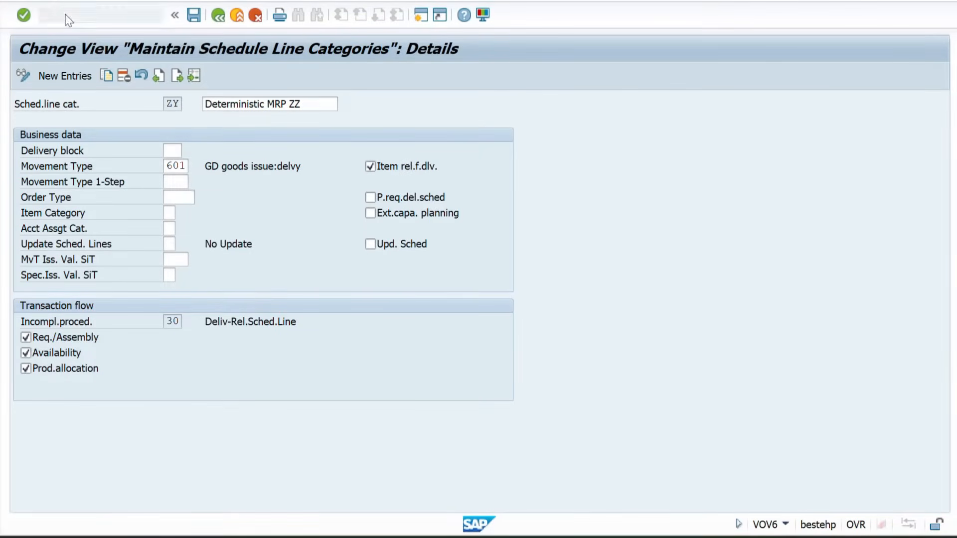
Set the order type to ZSOR and the sales organization to zz01 for the new sales order
key("space")
key("Down")
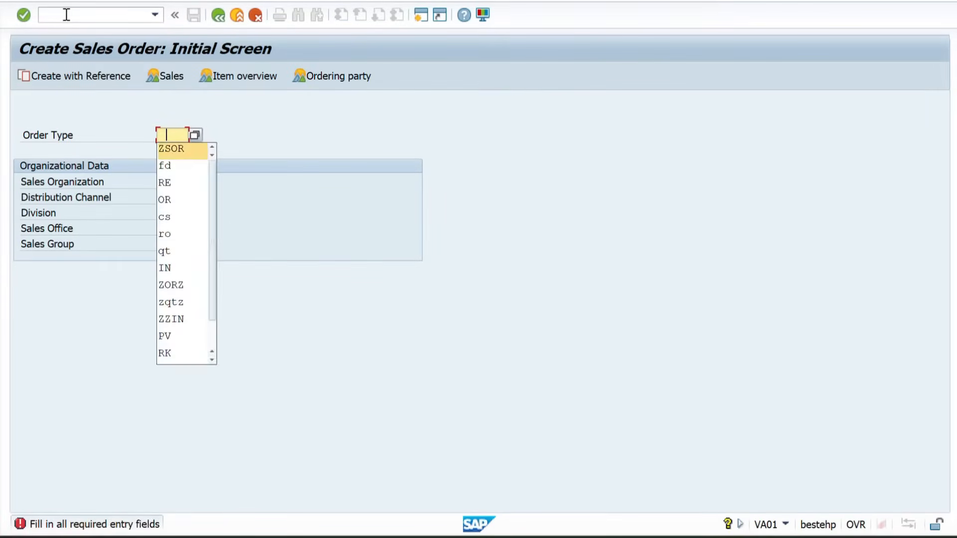
key("Return")
key("Tab")
key("space")
key("Down")
key("Return")
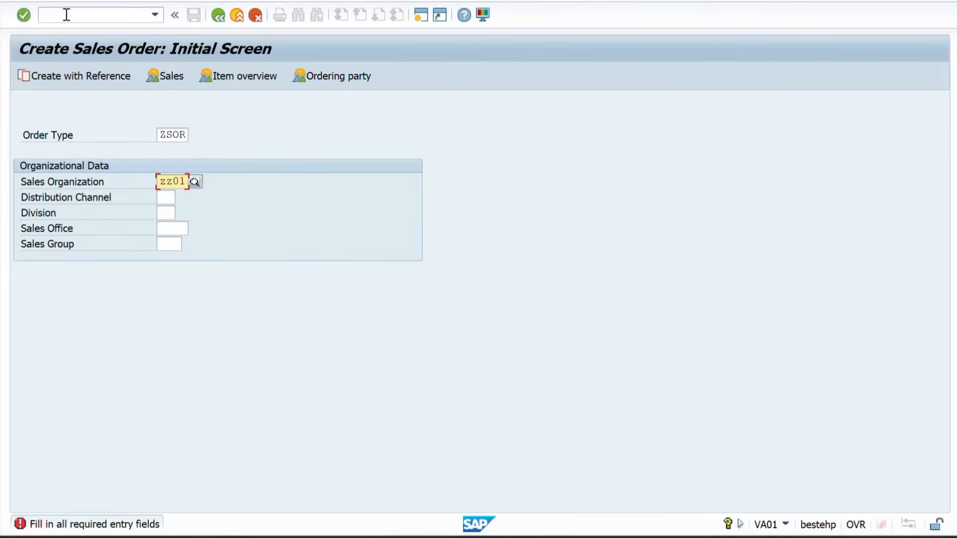
Set the distribution channel to ZW and the division to ZL, and continue to the order overview
key("Tab")
key("space")
key("Down")
key("Return")
key("Tab")
key("space")
key("Down")
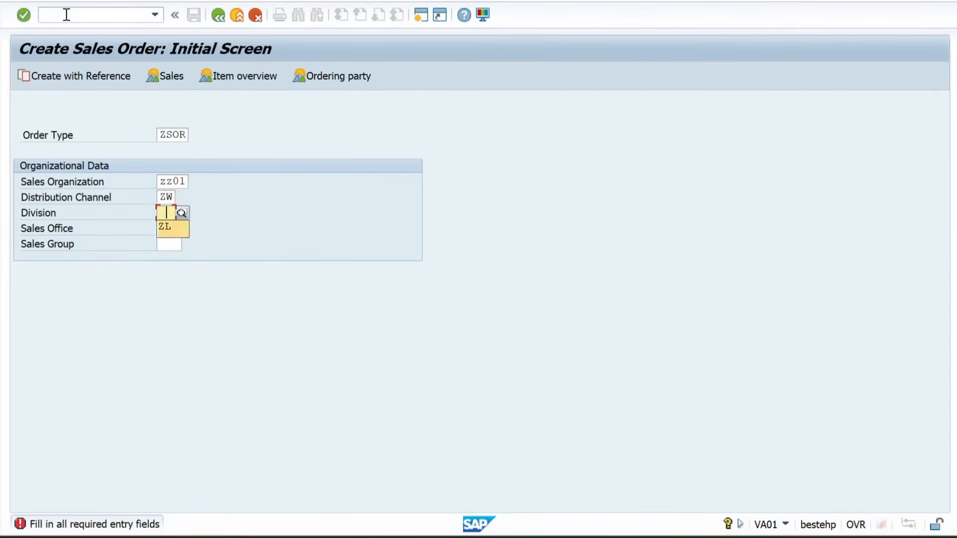
key("Return")
Fill in the sold-to party's customer number and the PO number, and accept BENGALURU as the unloading point
key("Return")
key("space")
key("Down")
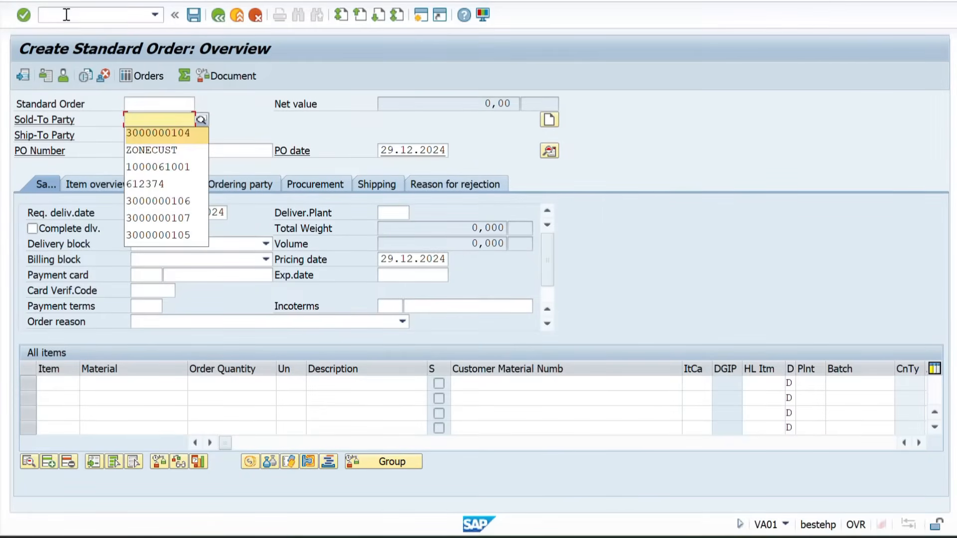
key("Return")
key("Tab")
key("Tab")
key("space")
key("Down")
key("Return")
key("Return")
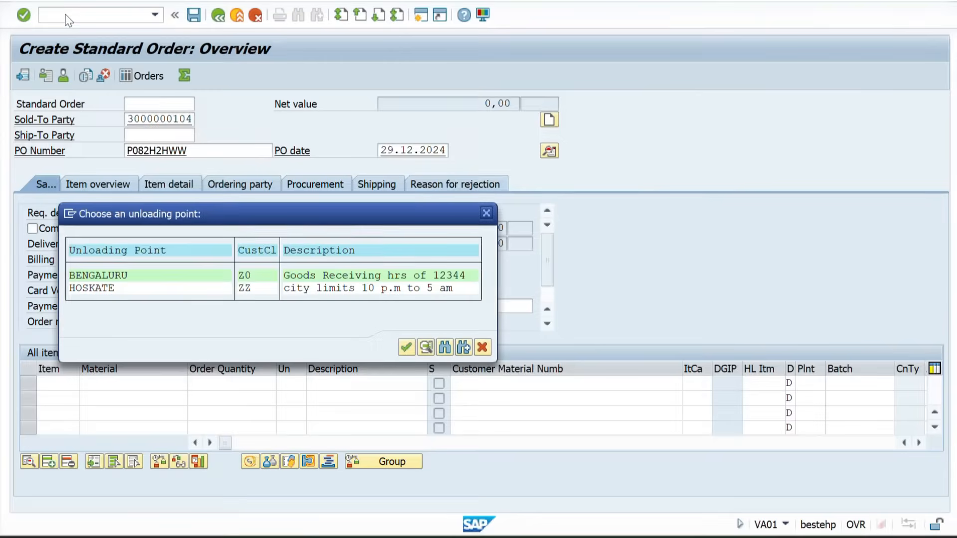
Add material 50065856 with order quantity 10 and check the item's requirement type in the procurement data
key("Return")
key("space")
key("Down")
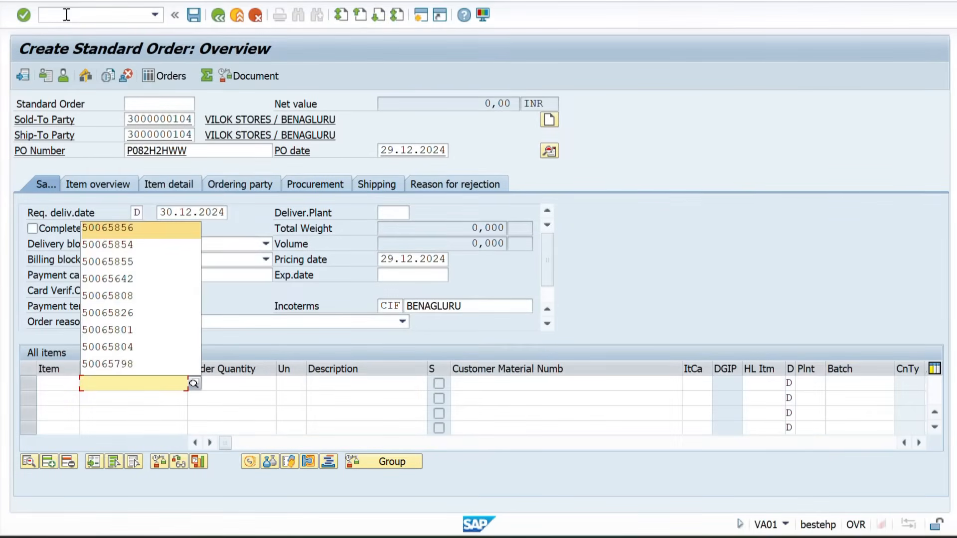
key("Return")
key("Tab")
key("Return")
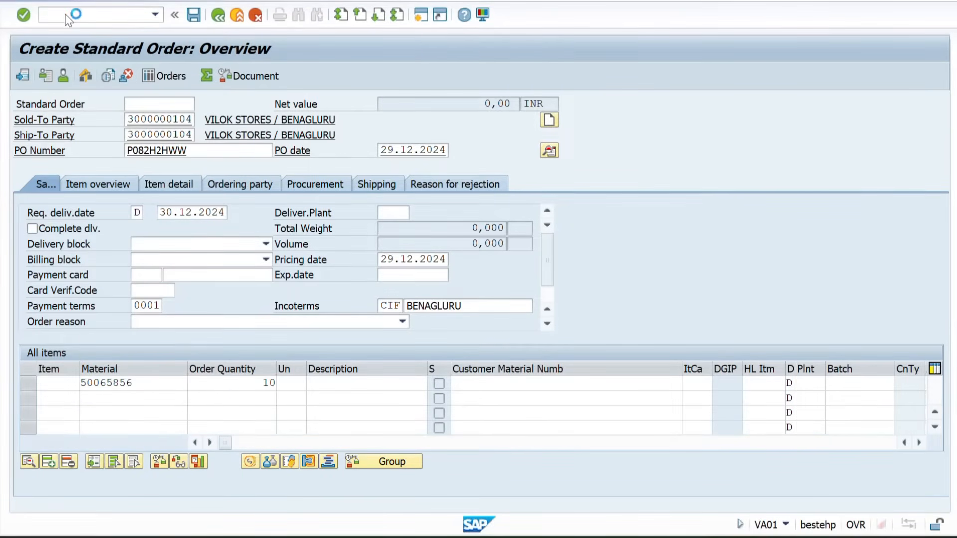
left_click(307, 185)
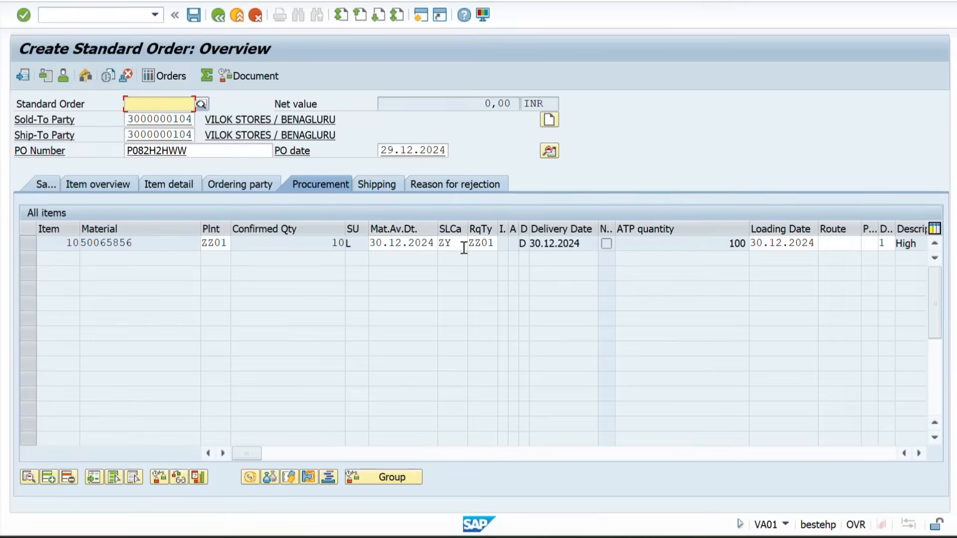
left_click_drag(472, 247, 496, 247)
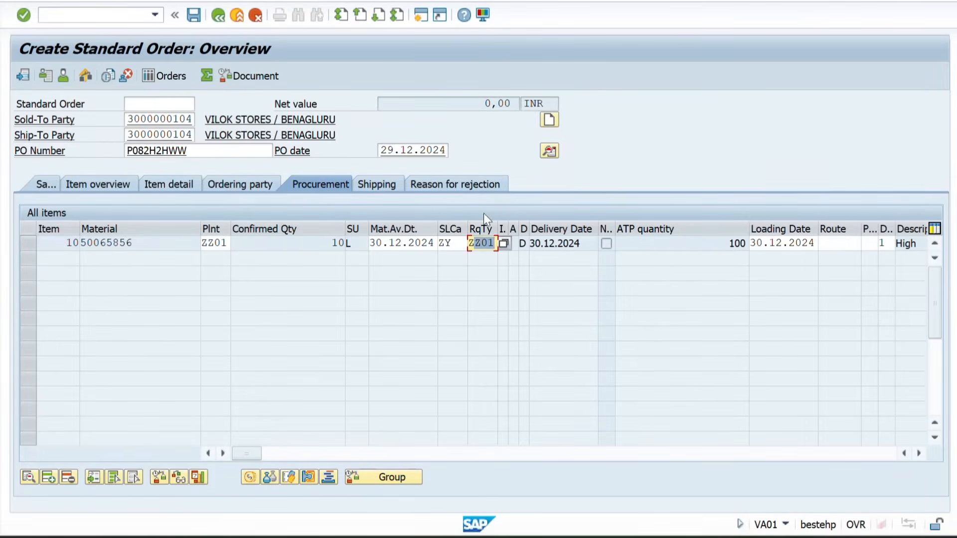
Switch to Excel, fill the requirement type cell J20 green, and review the requirement class prerequisite and its two checks
key("alt+Tab")
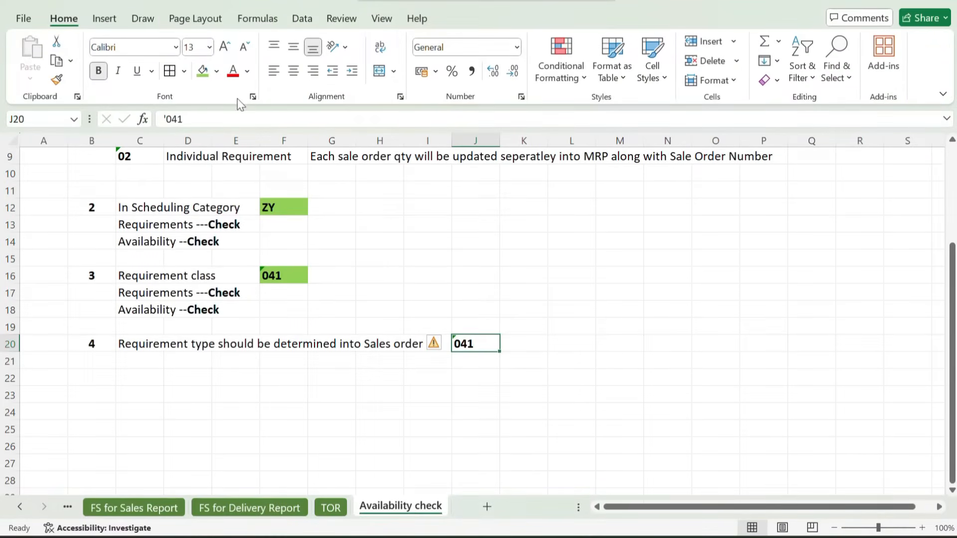
left_click(203, 70)
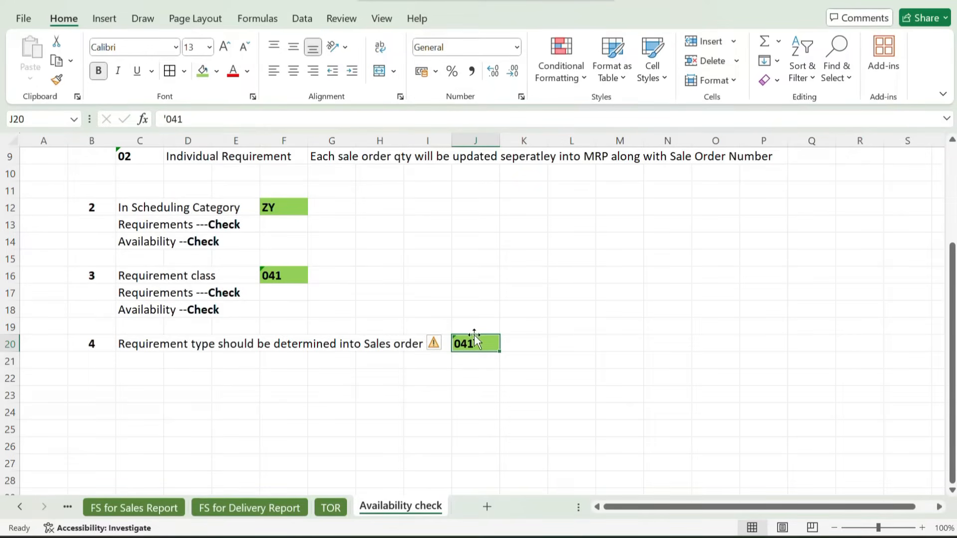
left_click(267, 274)
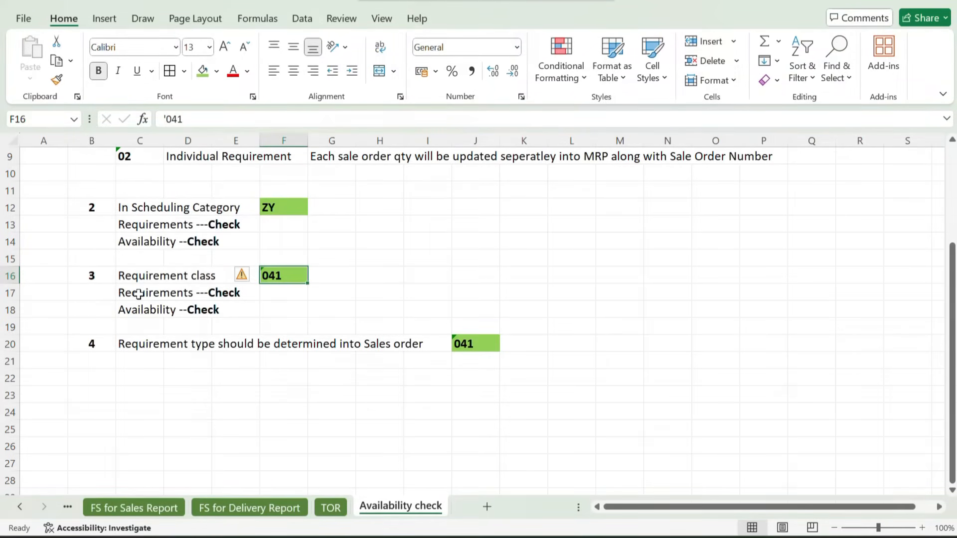
left_click_drag(139, 294, 235, 311)
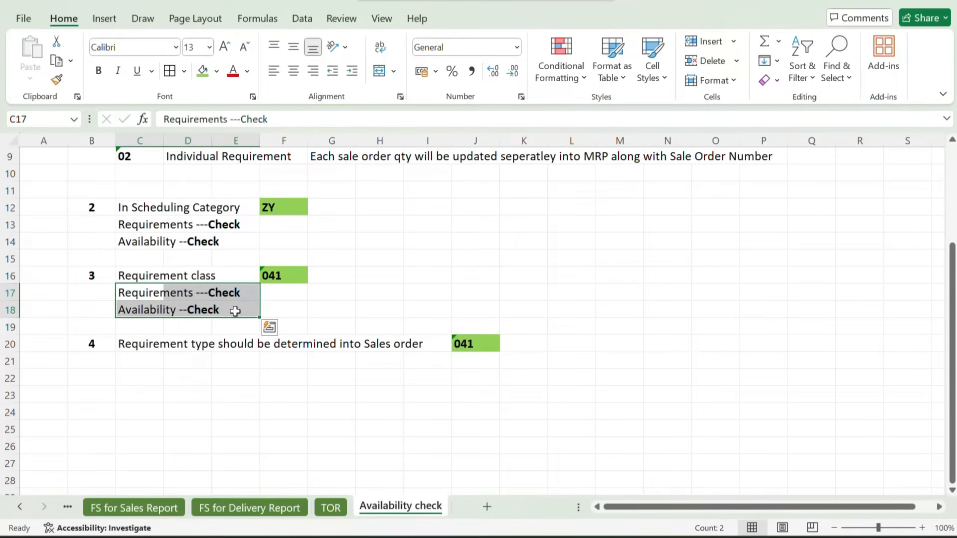
left_click(458, 228)
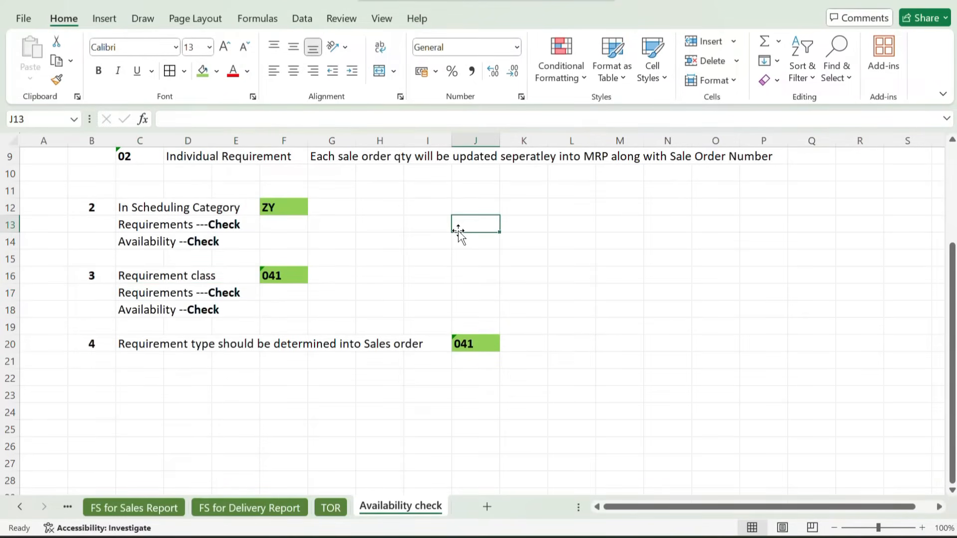
scroll(458, 232, "up", 2)
scroll(457, 232, "up", 1)
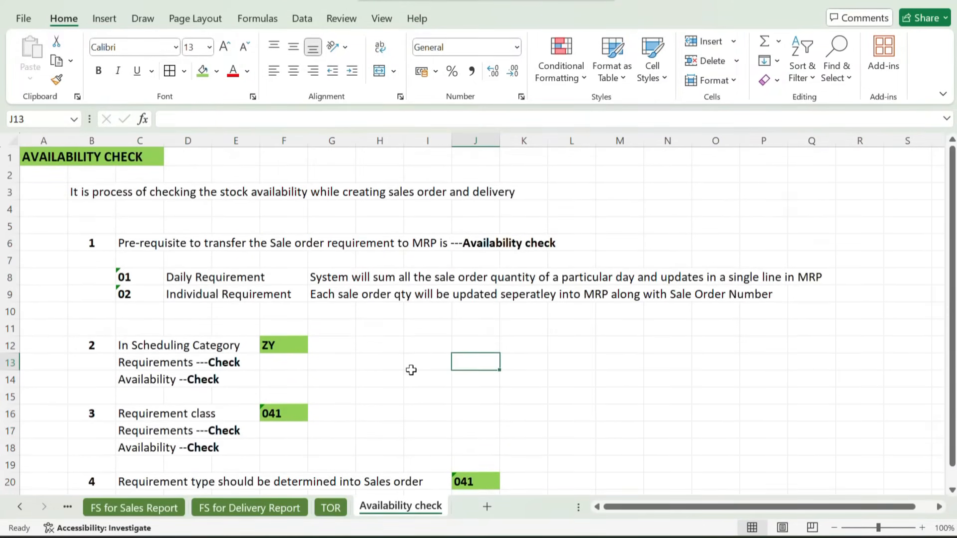
Review the prerequisites noted on the TOR sheet and compare them with those on the Availability check sheet
left_click(329, 508)
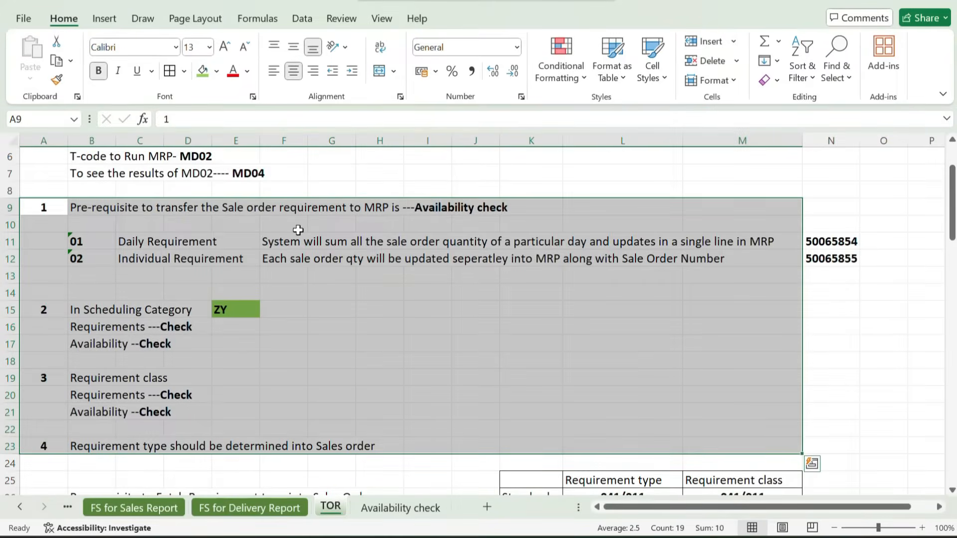
scroll(299, 228, "up", 2)
scroll(333, 285, "down", 2)
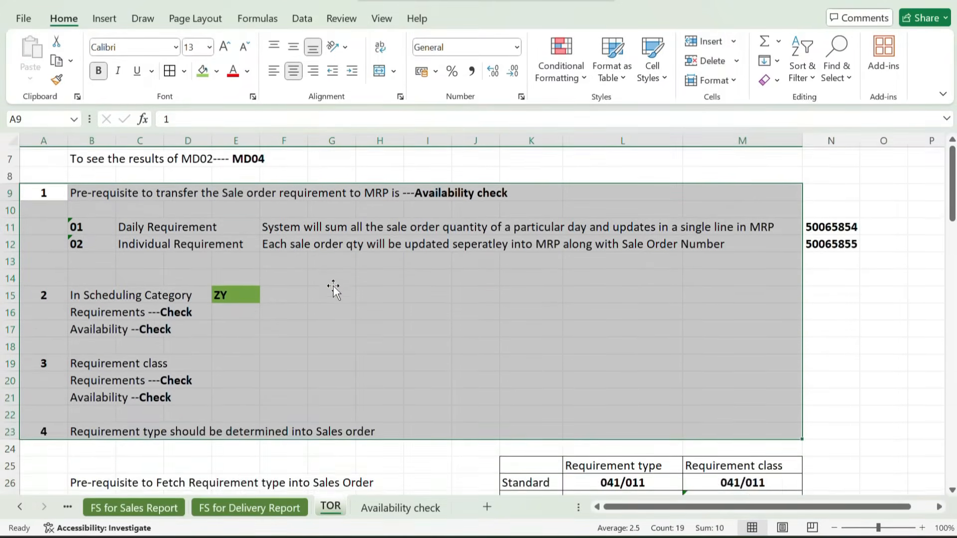
scroll(333, 285, "up", 2)
left_click(394, 509)
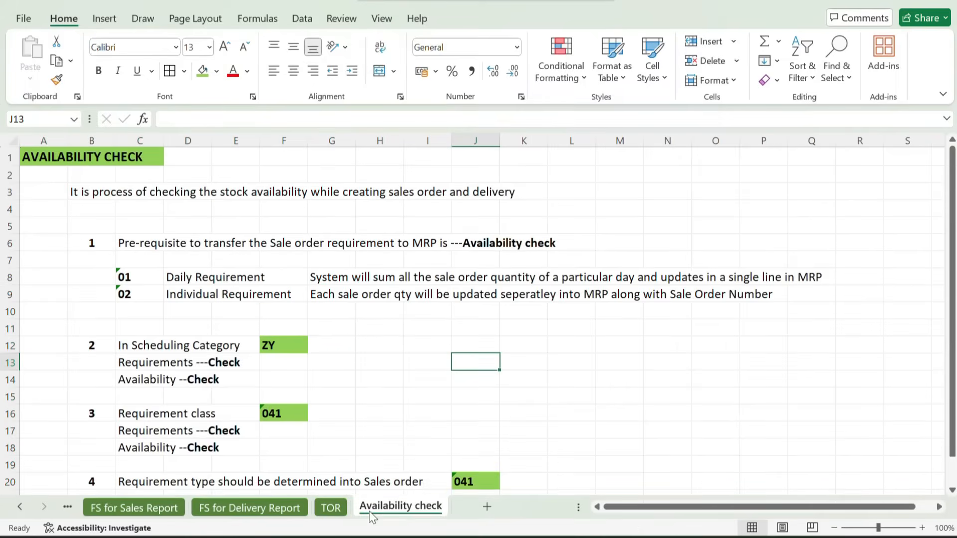
scroll(333, 366, "down", 3)
scroll(333, 365, "down", 2)
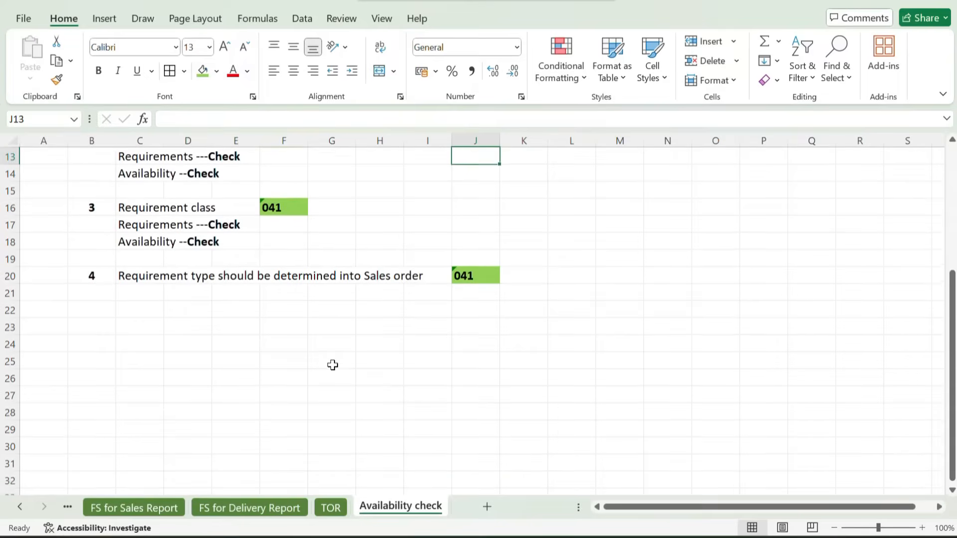
scroll(332, 365, "up", 1)
scroll(333, 365, "up", 3)
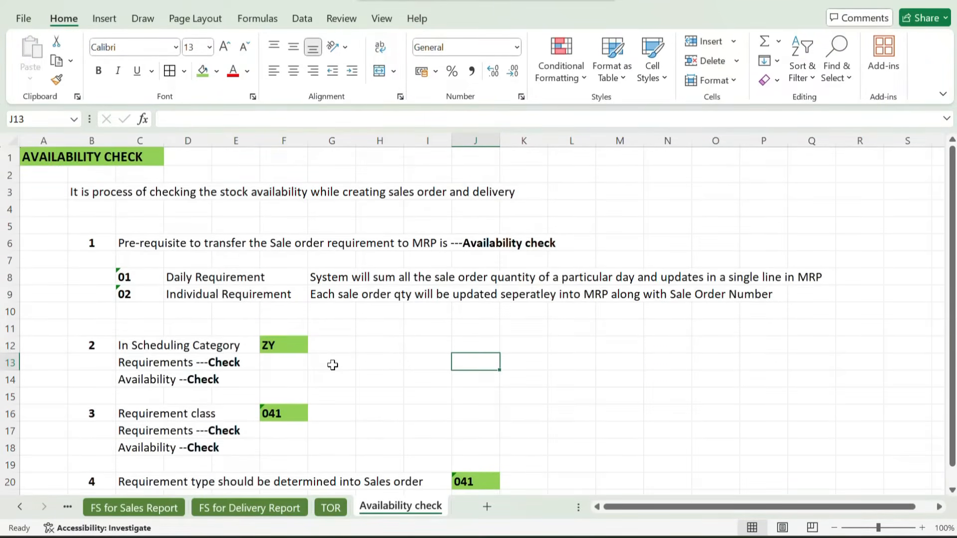
scroll(333, 365, "down", 2)
scroll(333, 365, "up", 1)
scroll(333, 365, "down", 2)
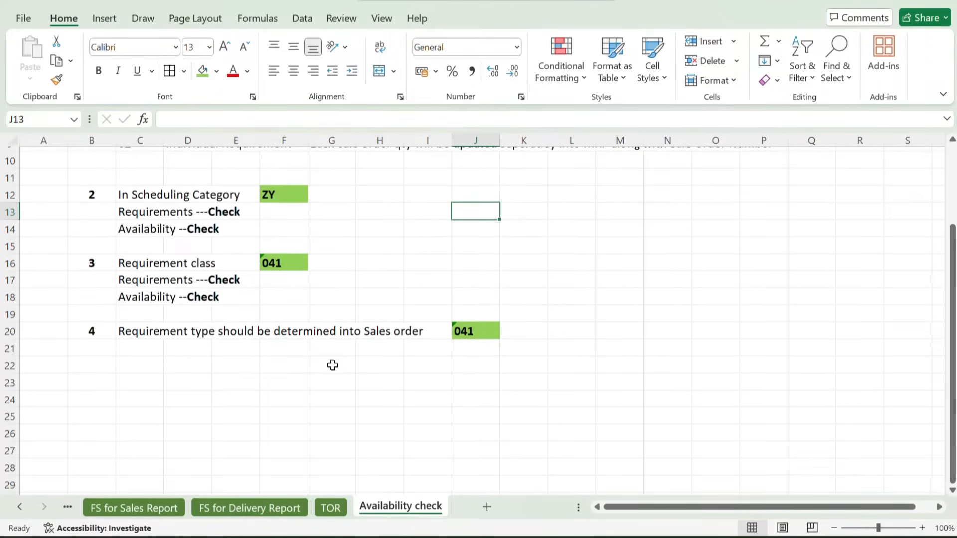
Enter the heading CONFIGURATION OF AVAILABILITY CHECK in cell B23 of the Availability check sheet
scroll(333, 365, "down", 1)
left_click(83, 360)
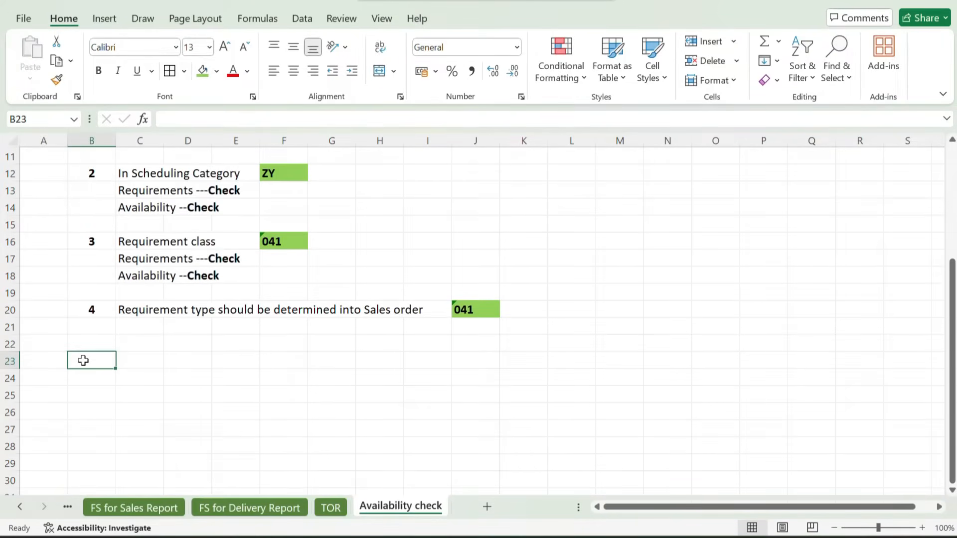
type("CONFIG")
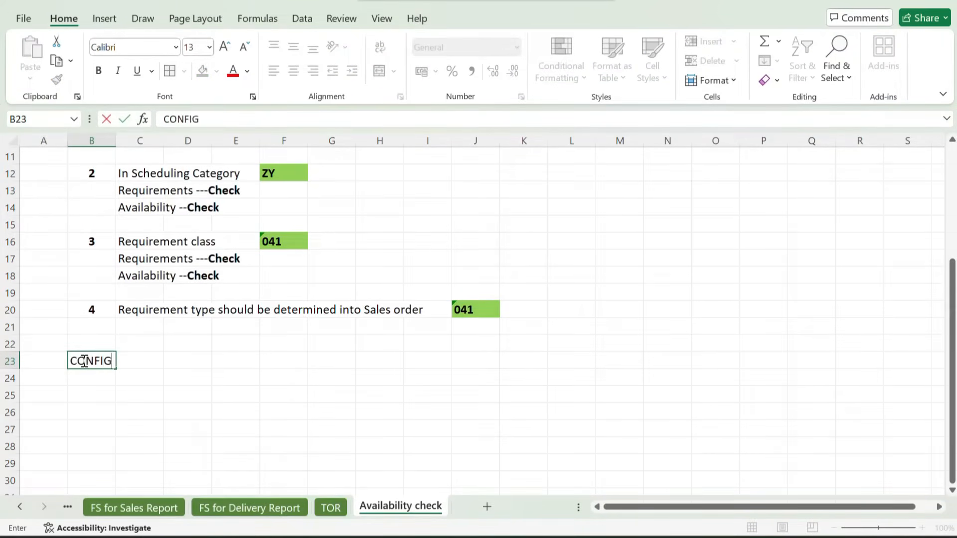
type("URATION OF")
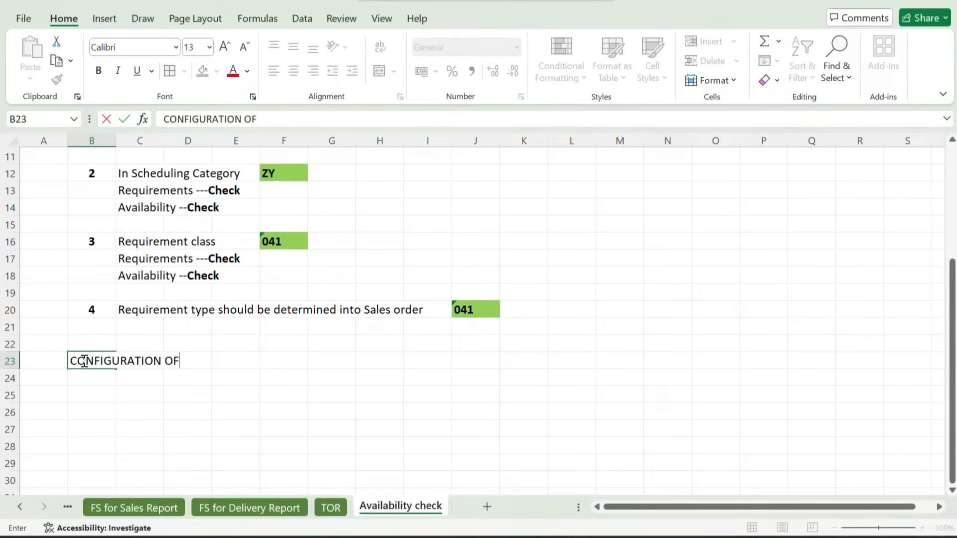
type(" AVAILABILITY CHE")
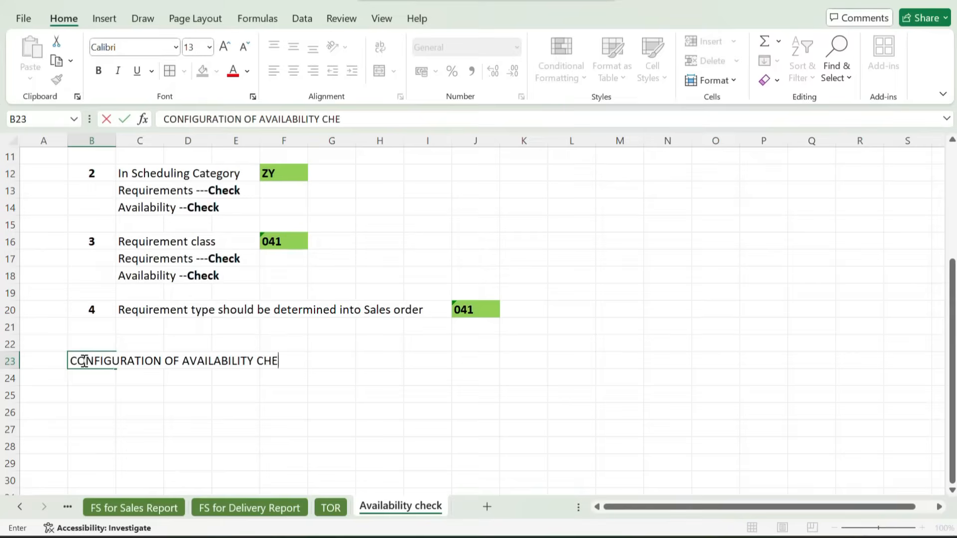
type("CK")
key("Return")
Make the configuration heading across B23:F23 bold and fill it green
left_click_drag(101, 363, 270, 363)
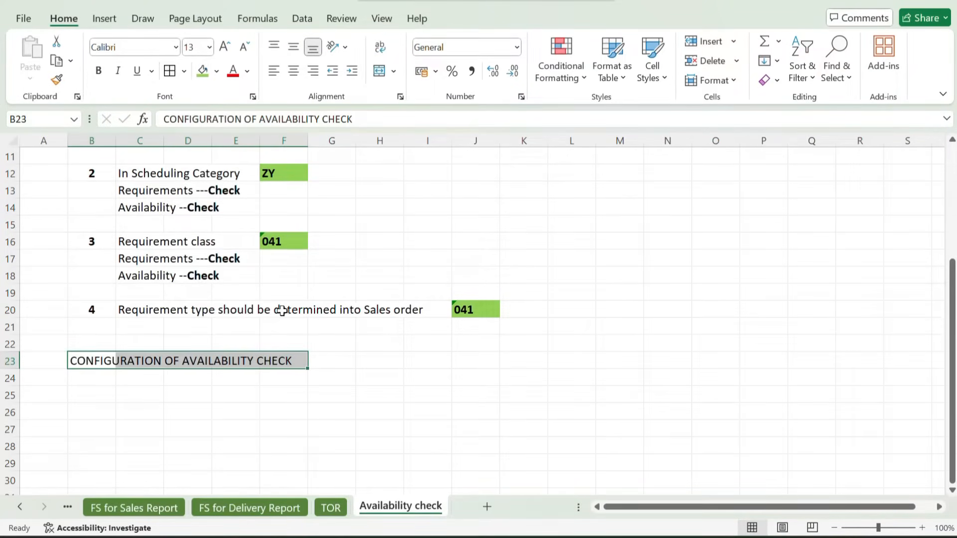
key("ctrl+b")
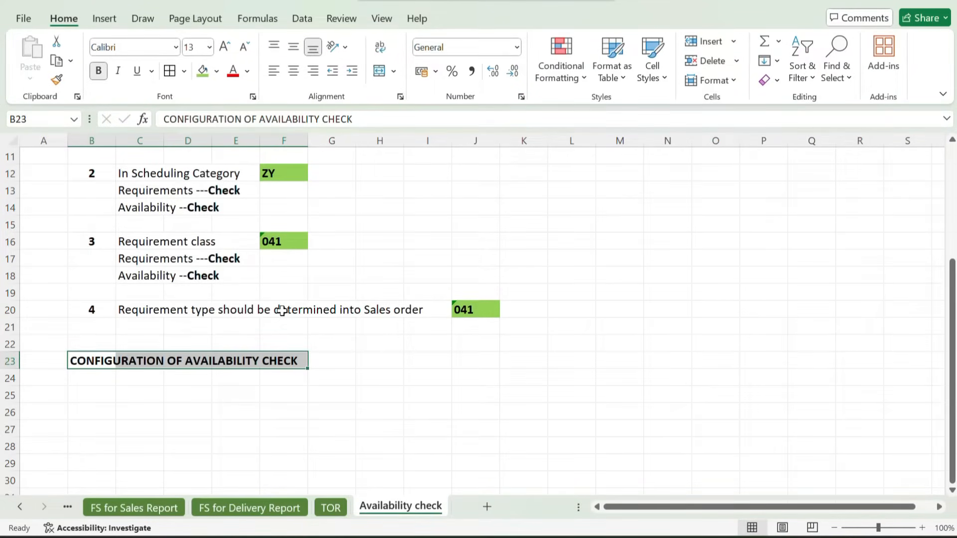
left_click(202, 70)
Enter step number 1 in cell A25, and centre and bold columns A and B from row 23 to row 112
left_click(47, 388)
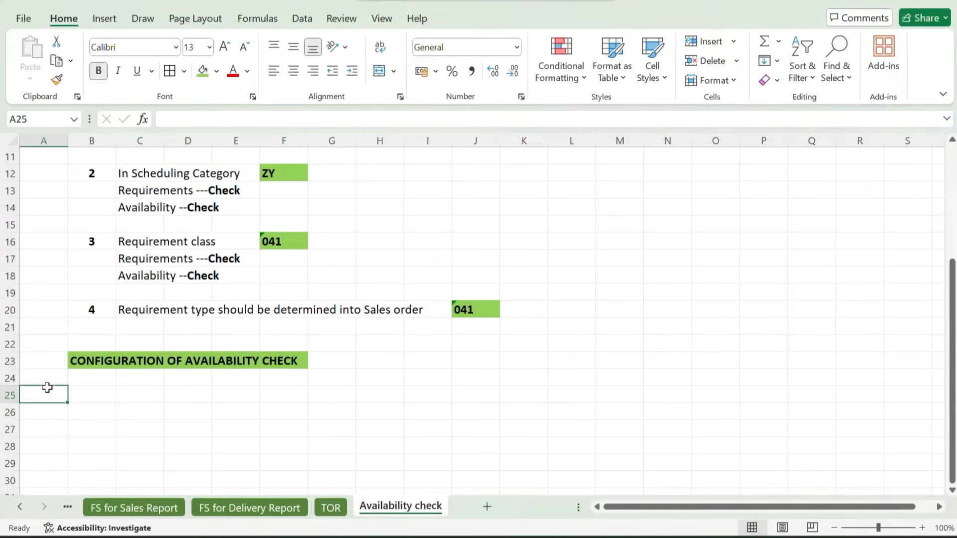
type("1")
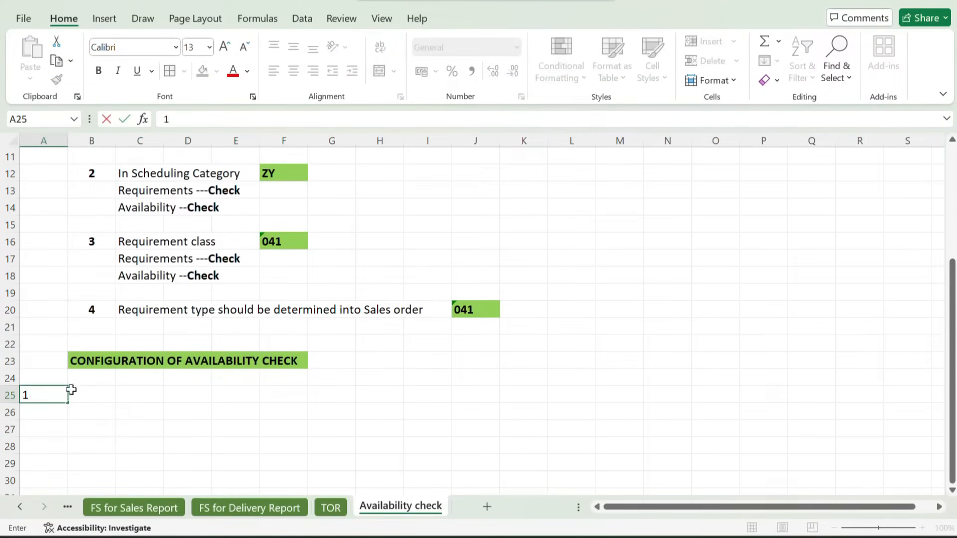
key("Tab")
key("Tab")
left_click_drag(46, 368, 68, 467)
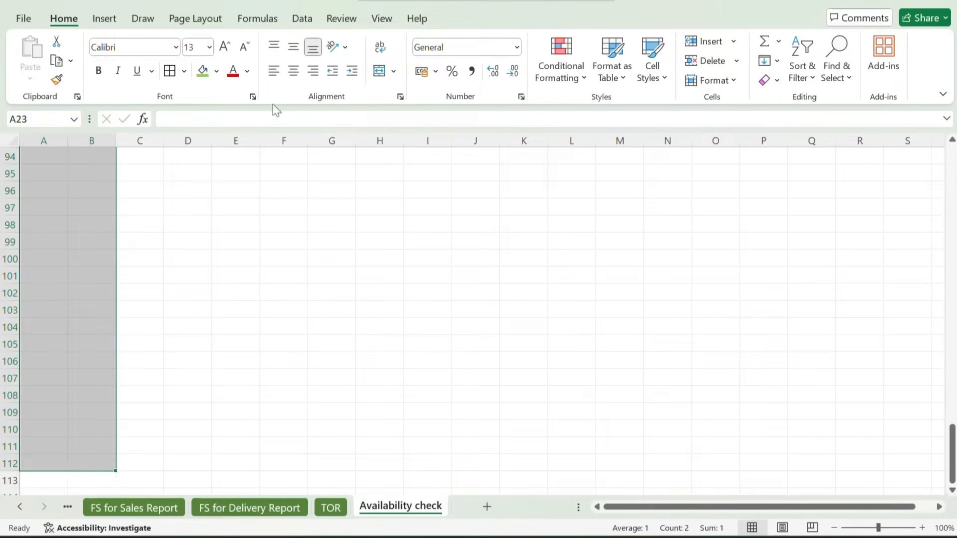
left_click(294, 73)
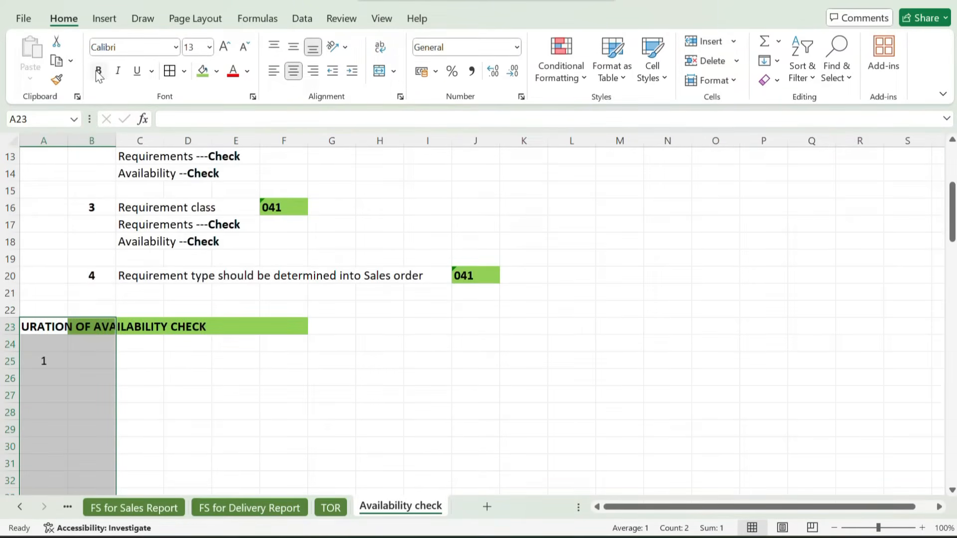
left_click(187, 413)
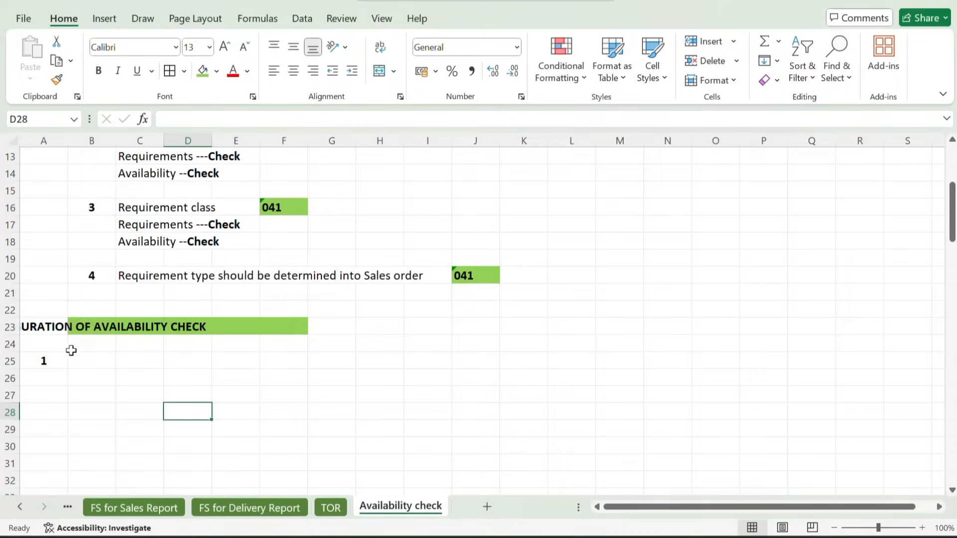
Left-align cells A23:D23 so the configuration heading starts in column B
left_click(33, 323)
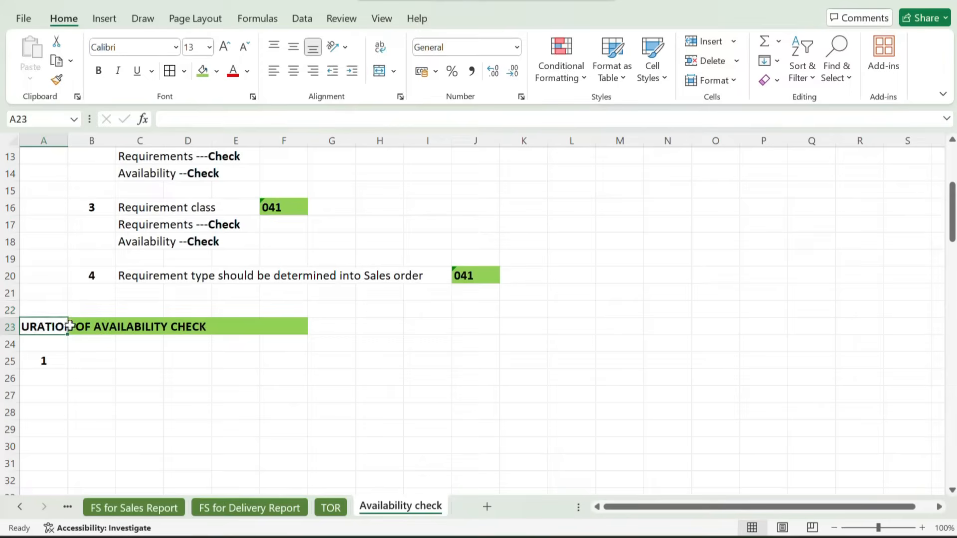
left_click_drag(45, 327, 175, 327)
left_click(273, 71)
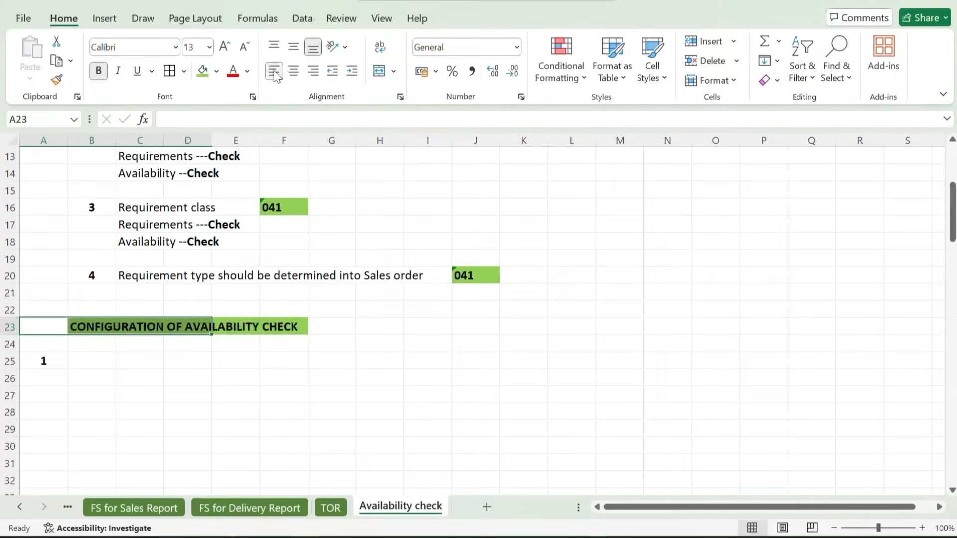
Enter Define Checking Group in cell B25 beside step number 1
left_click(98, 354)
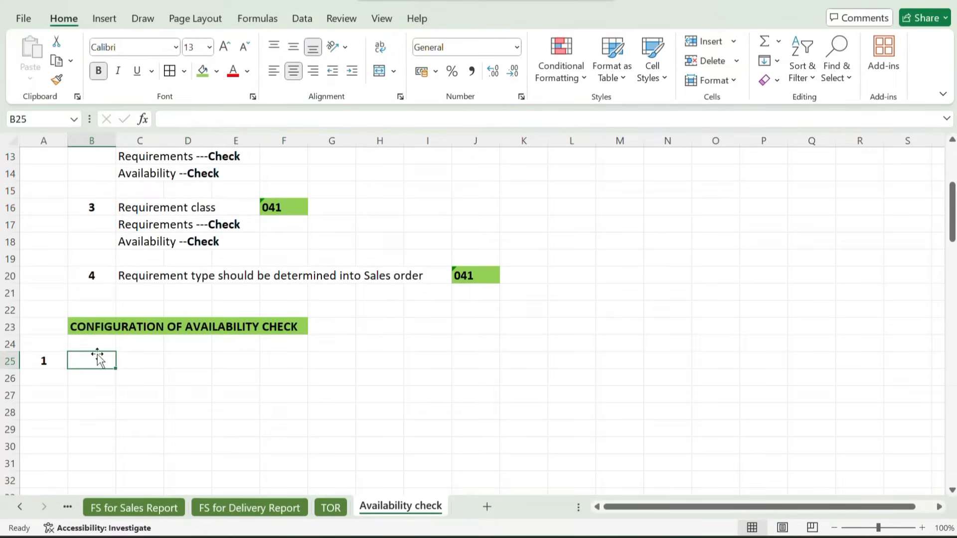
type("Define")
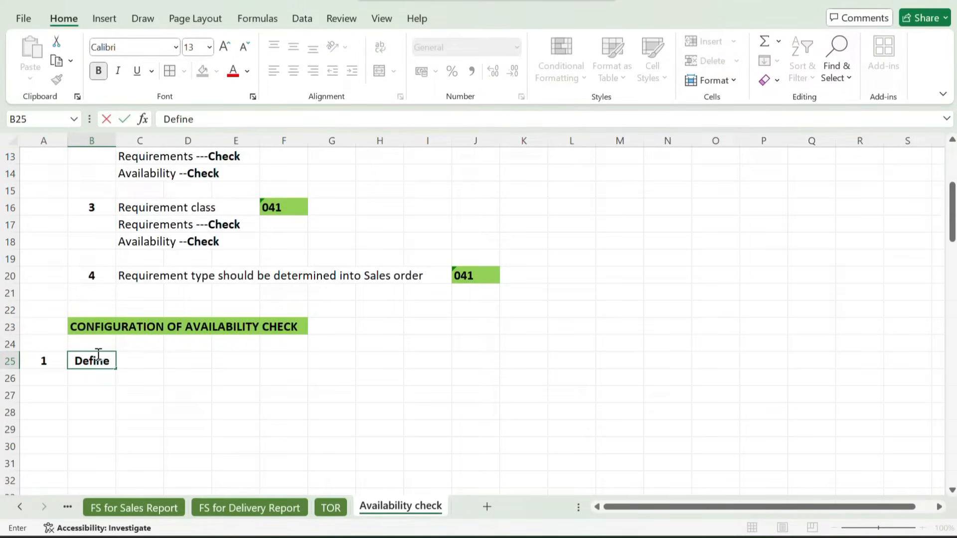
type(" Chec")
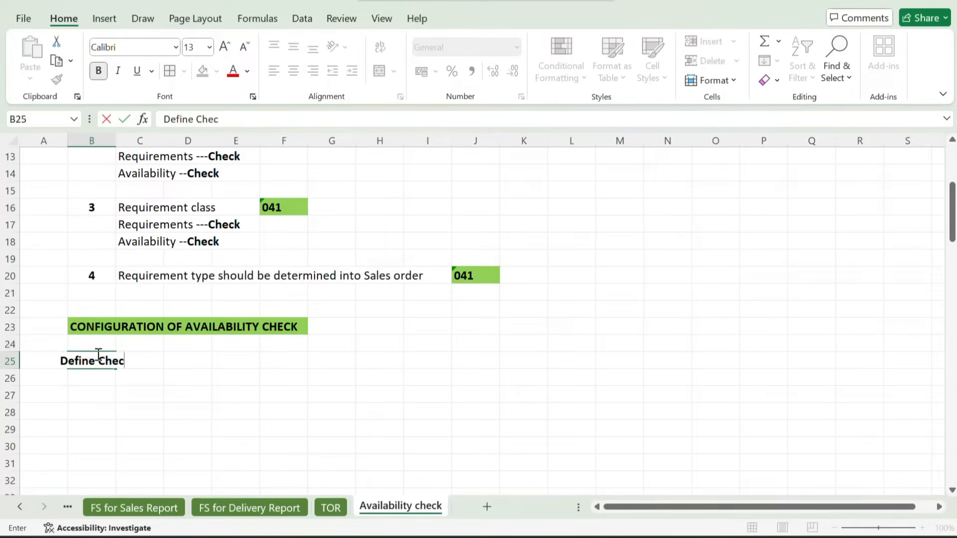
type("king Group")
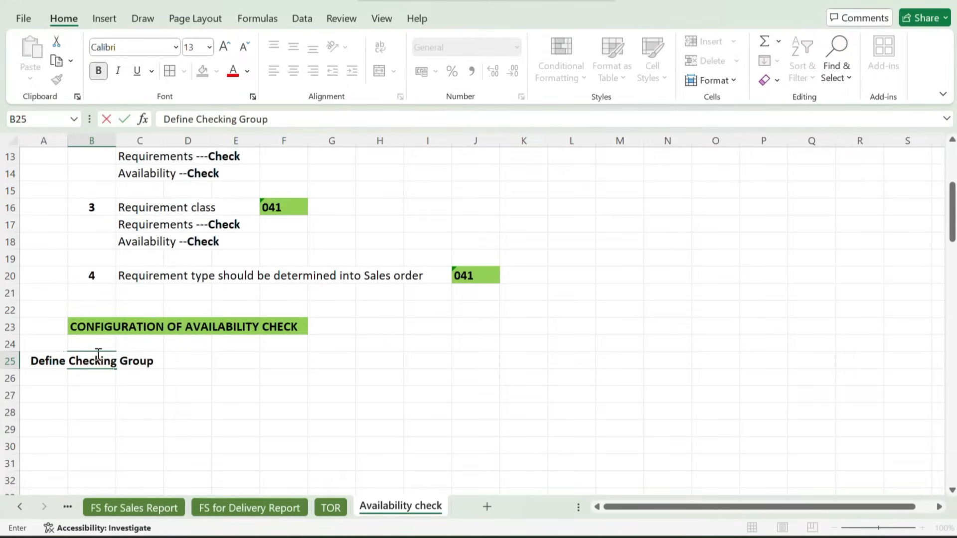
key("BackSpace")
type("p")
key("Return")
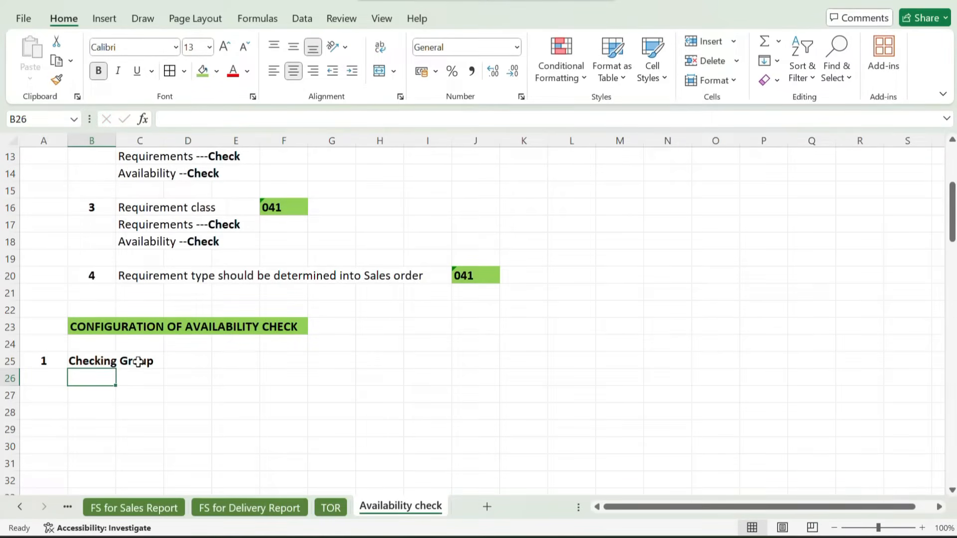
Left-align the range from B25 to P86, including the Define Checking Group text
left_click(134, 360)
left_click(99, 361)
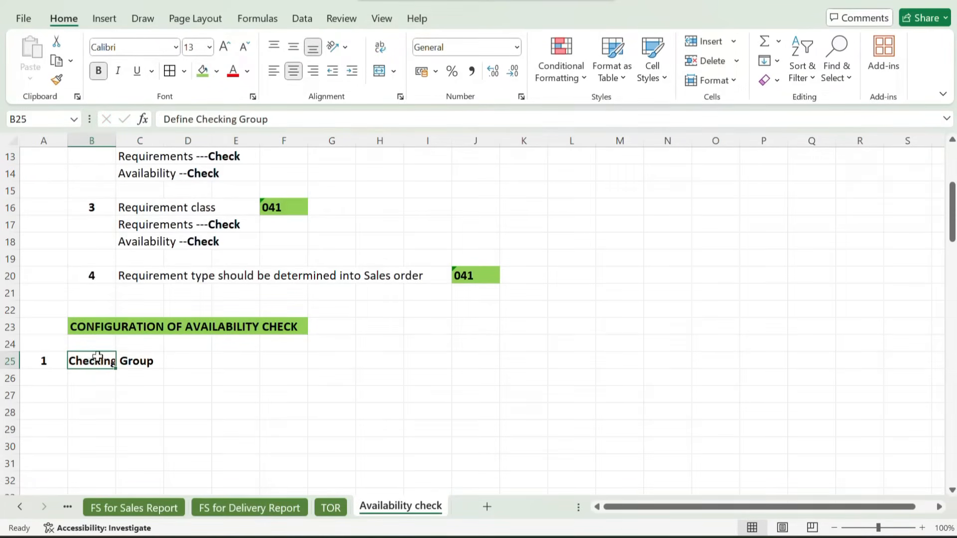
left_click_drag(83, 357, 757, 467)
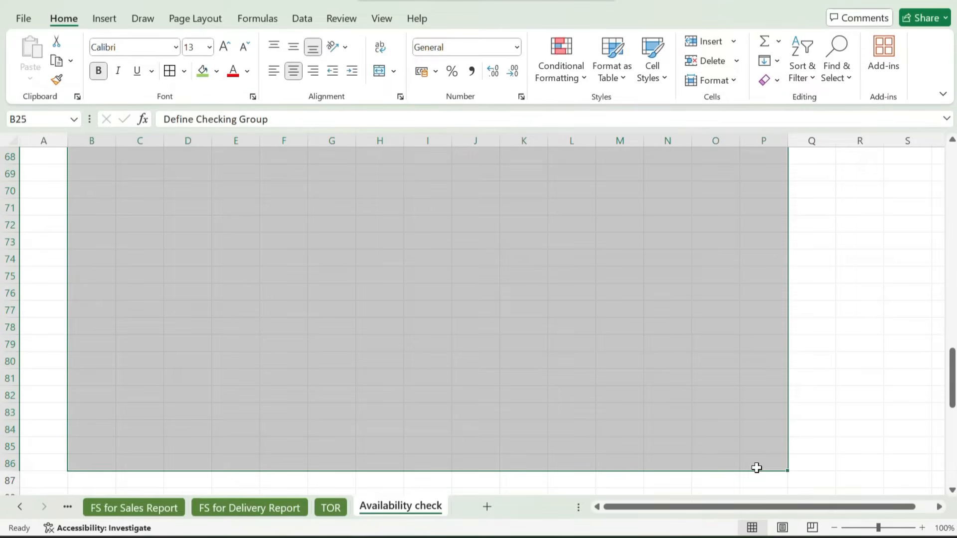
left_click(273, 71)
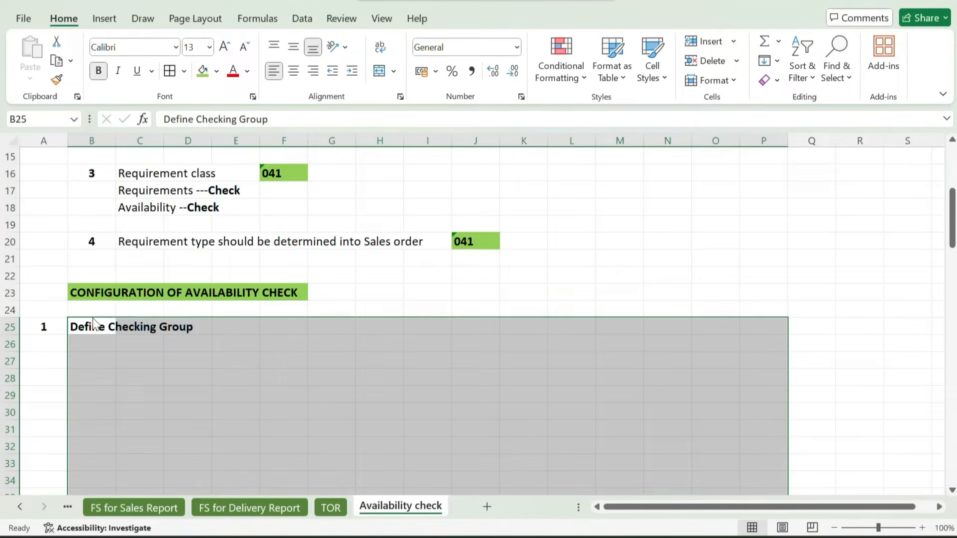
left_click(250, 392)
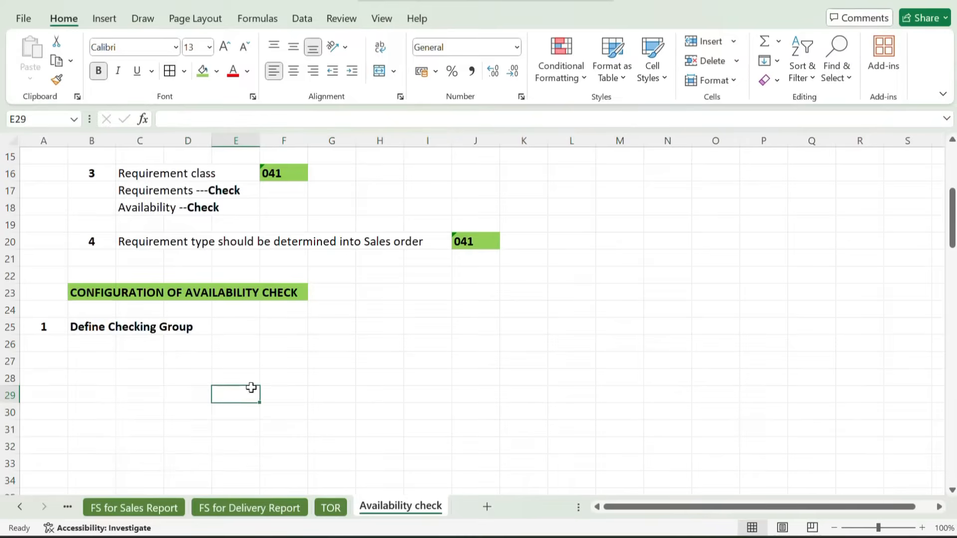
Switch to SAP, leave the sales order for transaction SPRO, and display the SAP Reference IMG
mouse_move(568, 537)
left_click(613, 480)
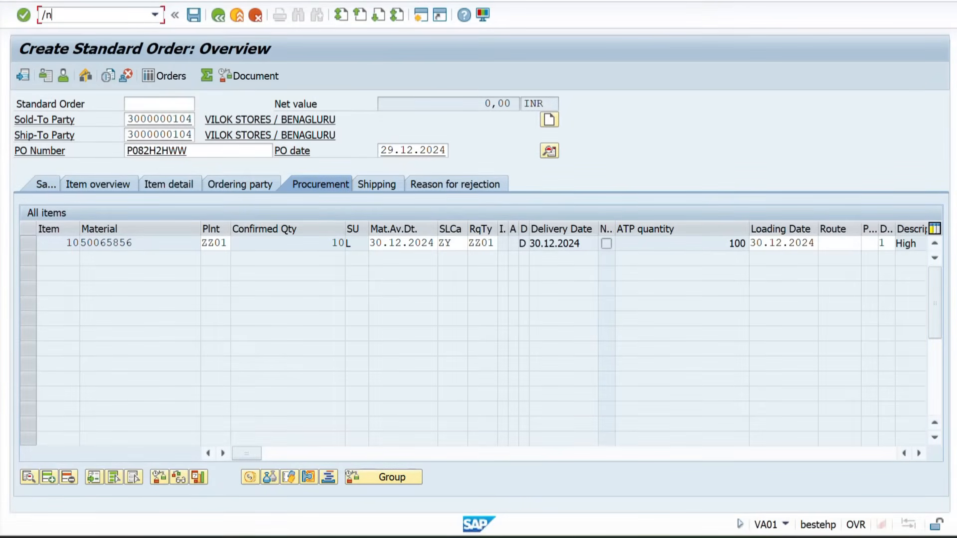
key("Return")
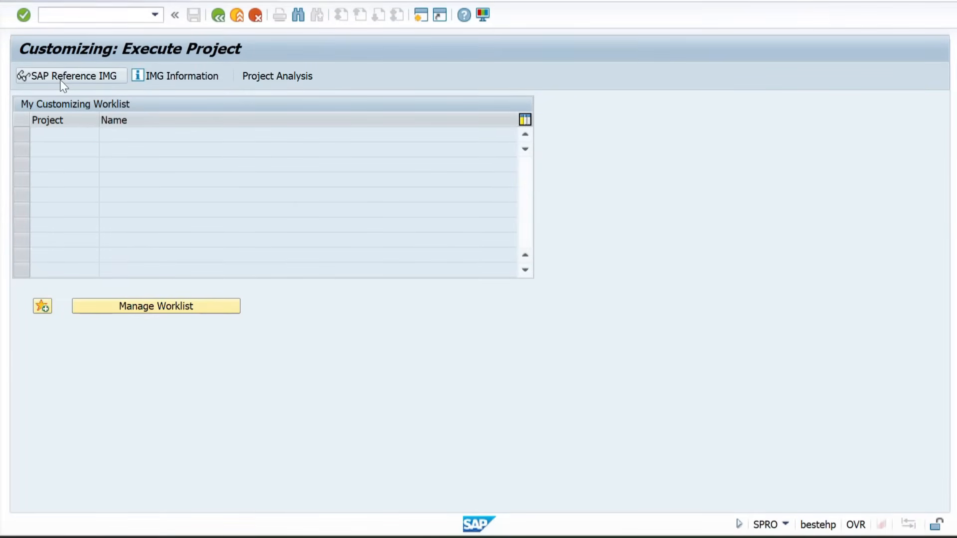
left_click(63, 81)
Find Sales and Distribution in the IMG structure and expand its node
scroll(79, 295, "down", 3)
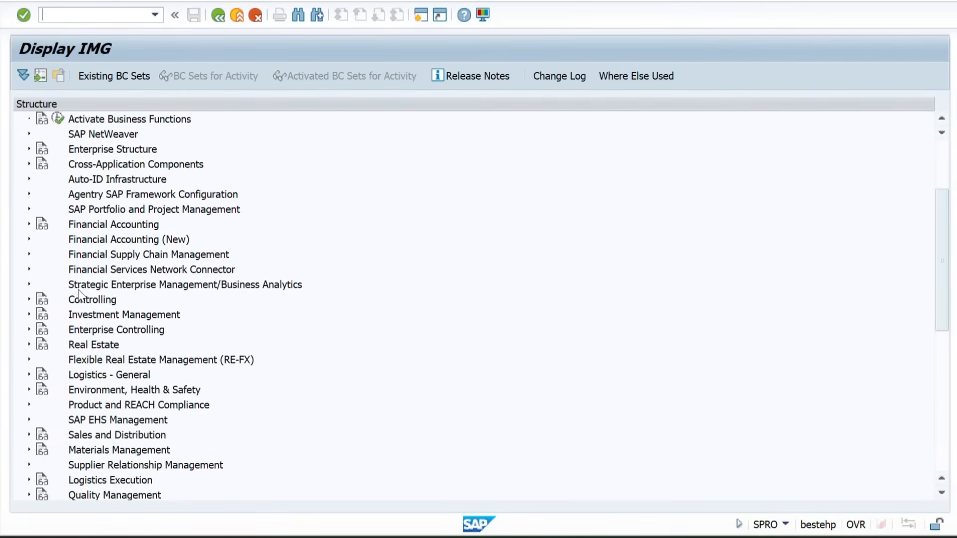
scroll(79, 364, "down", 2)
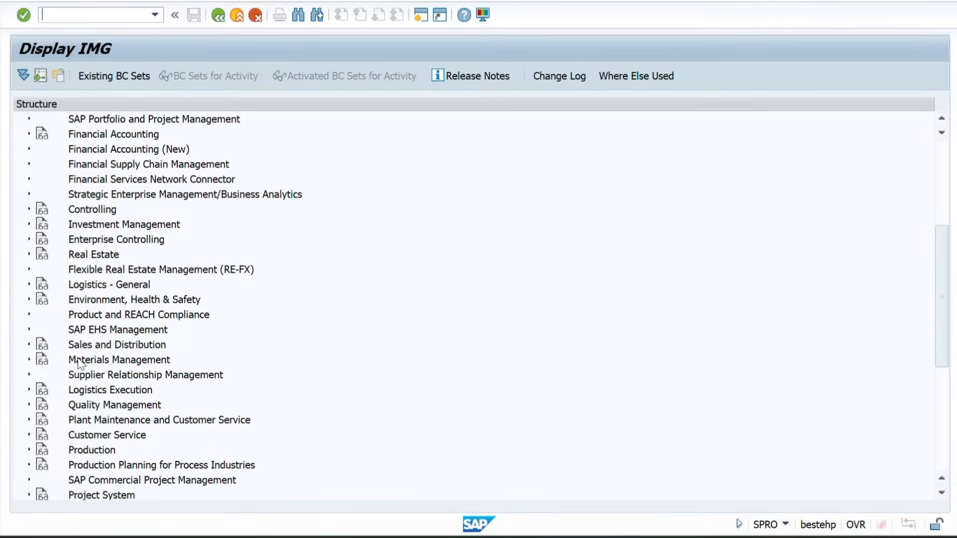
left_click(104, 346)
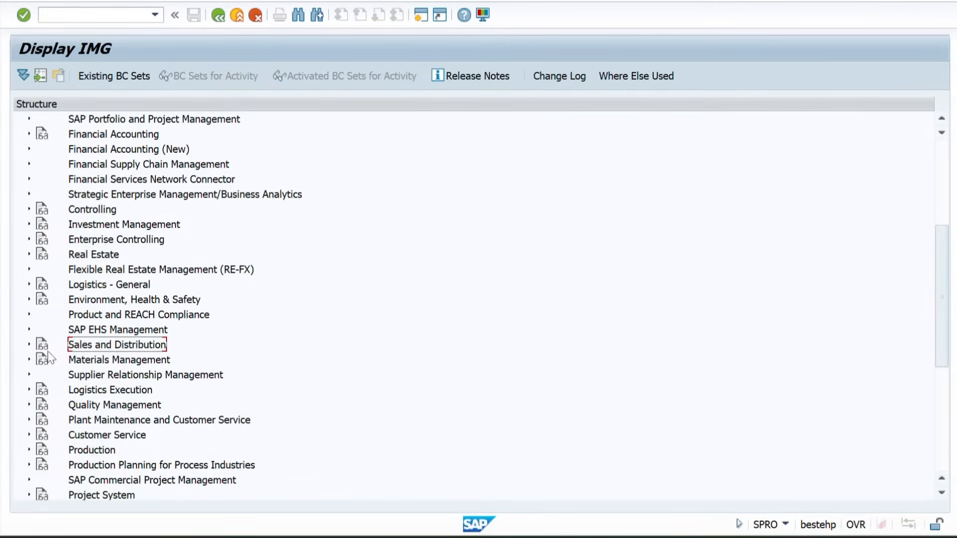
left_click(28, 346)
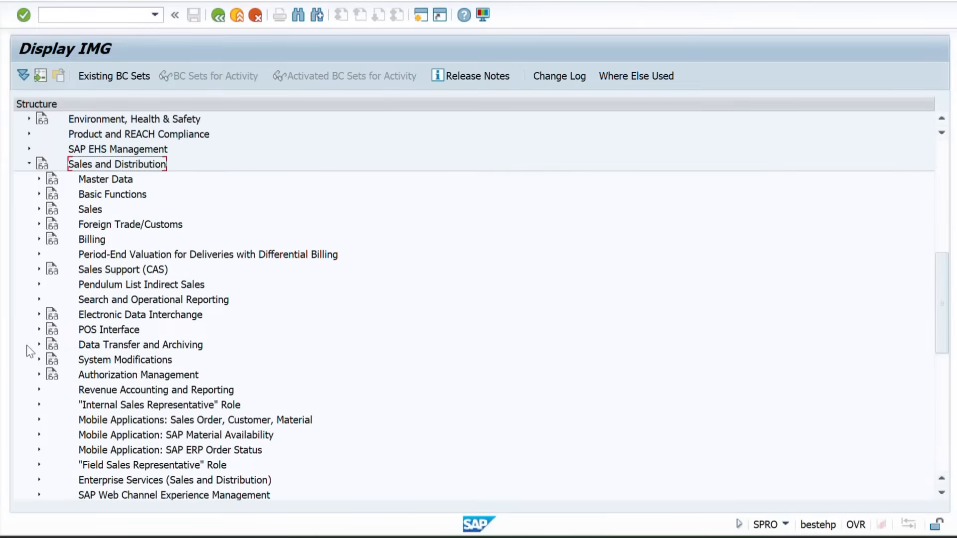
Expand Basic Functions, its Availability Check and Transfer of Requirements node, and the Availability Check node within it
left_click(104, 195)
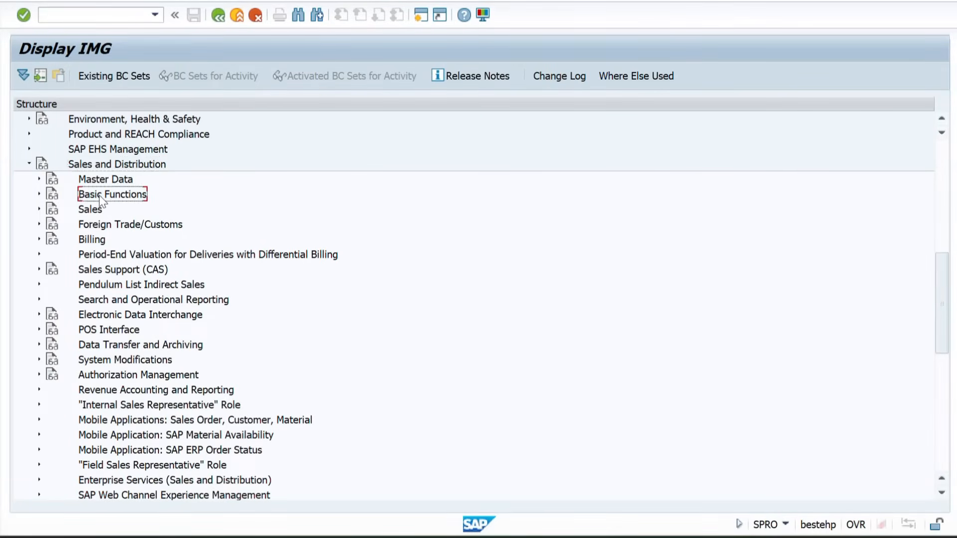
left_click(39, 196)
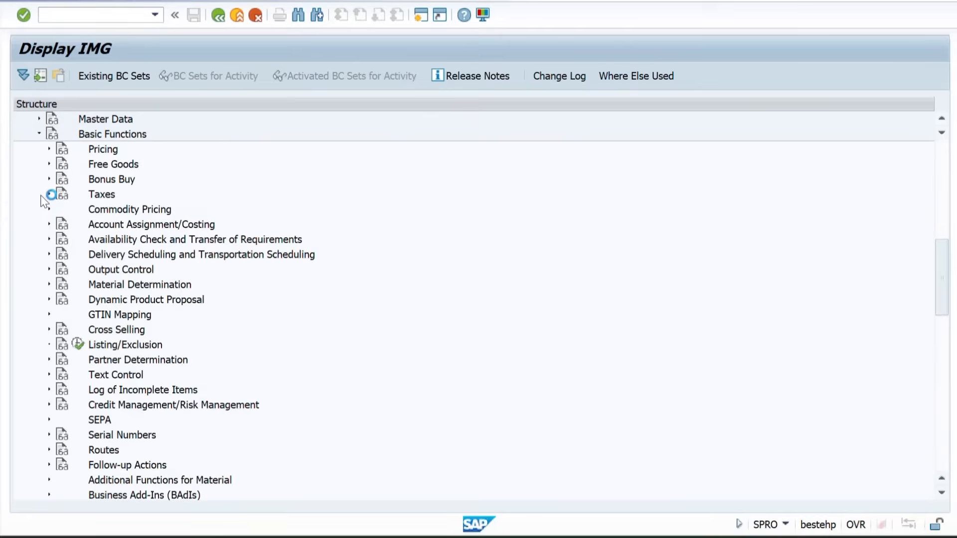
left_click(104, 243)
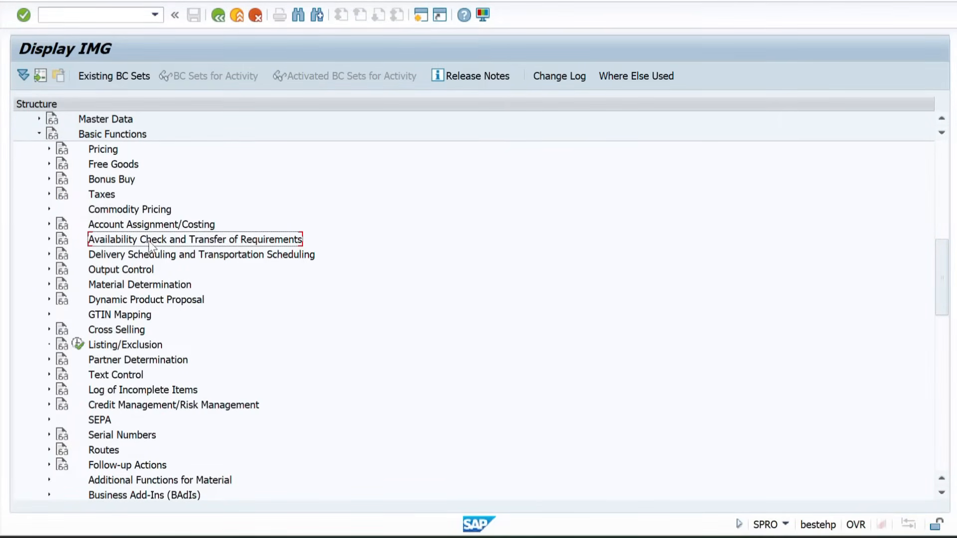
left_click(49, 240)
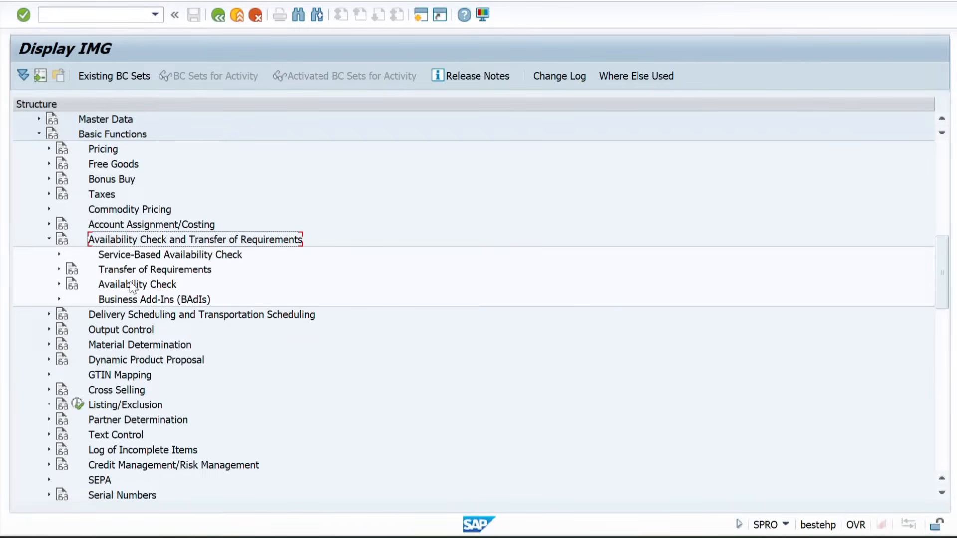
left_click(124, 284)
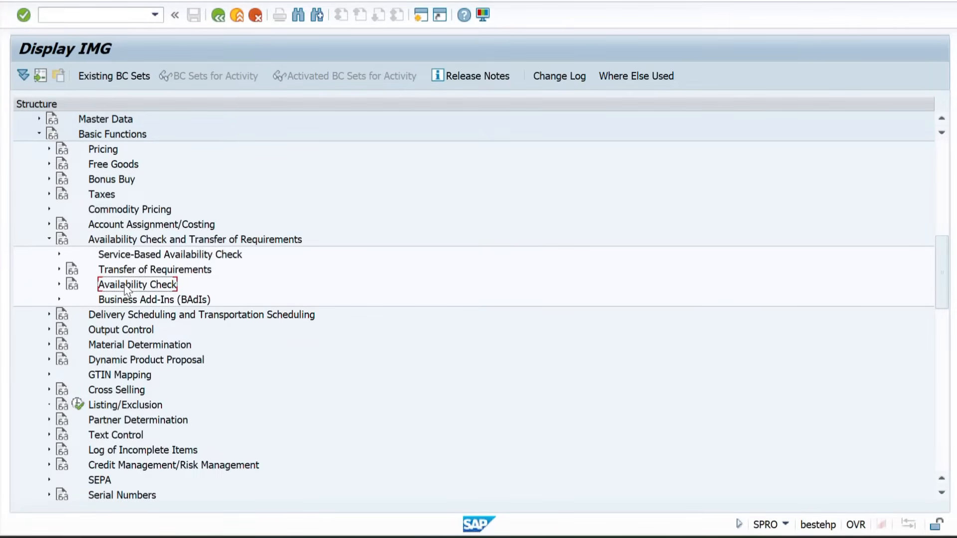
left_click(58, 285)
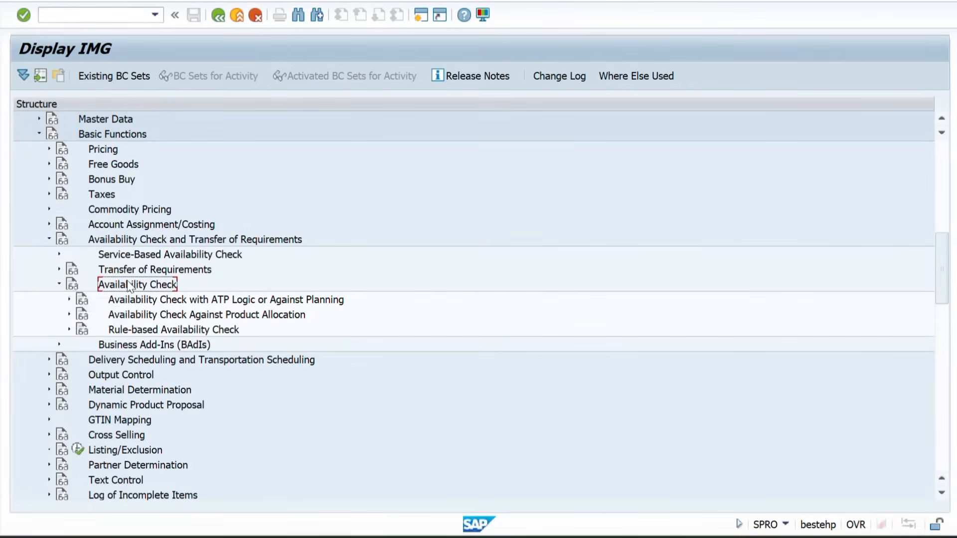
Expand Availability Check with ATP Logic or Against Planning and execute the Define Checking Groups activity
left_click(125, 303)
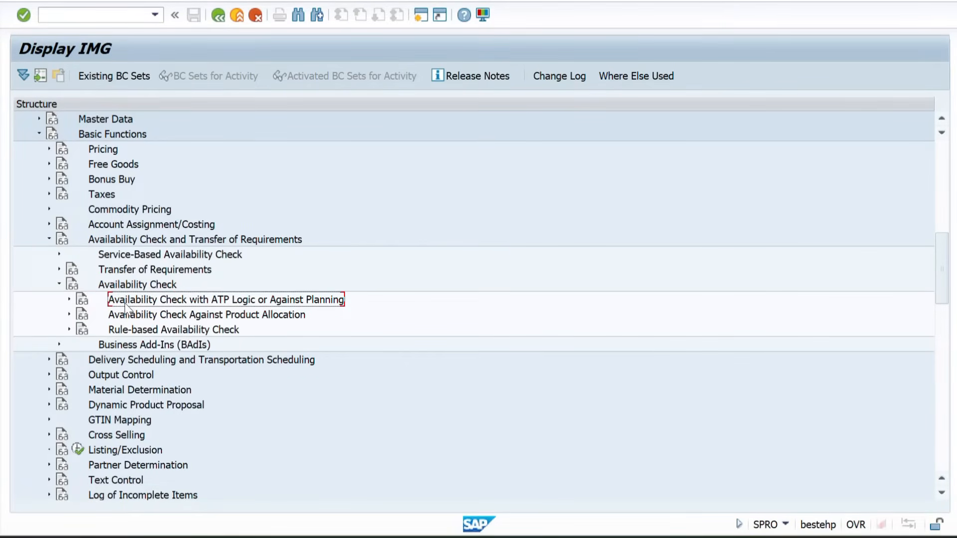
left_click(69, 300)
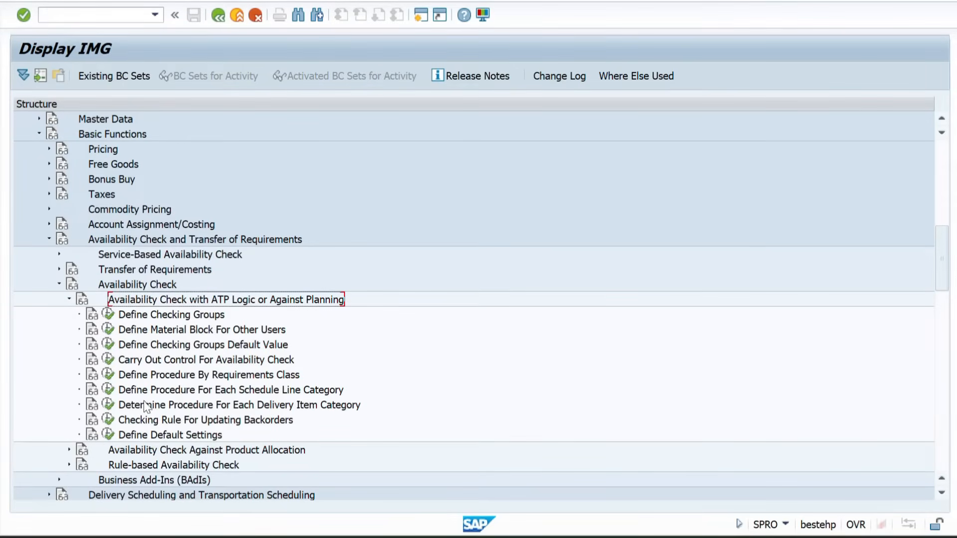
scroll(156, 377, "down", 3)
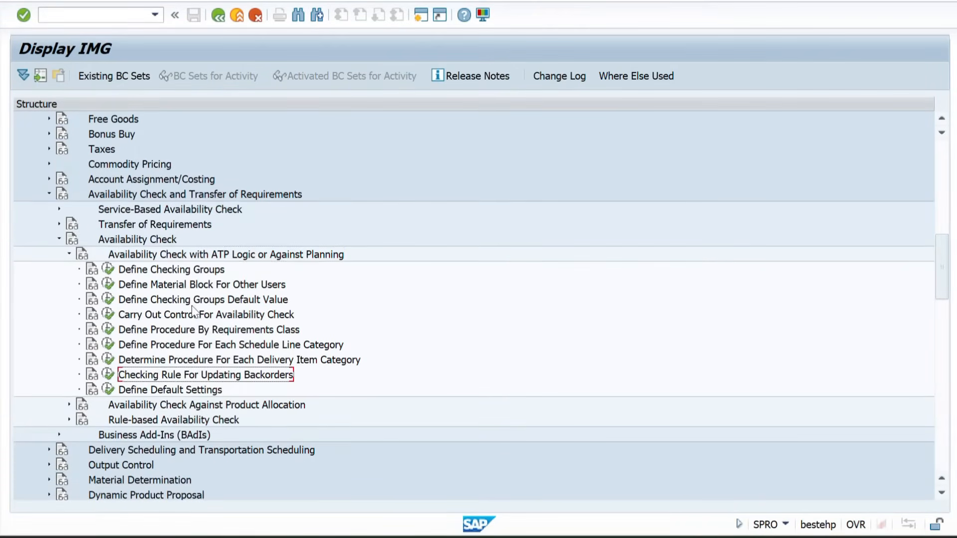
left_click(140, 272)
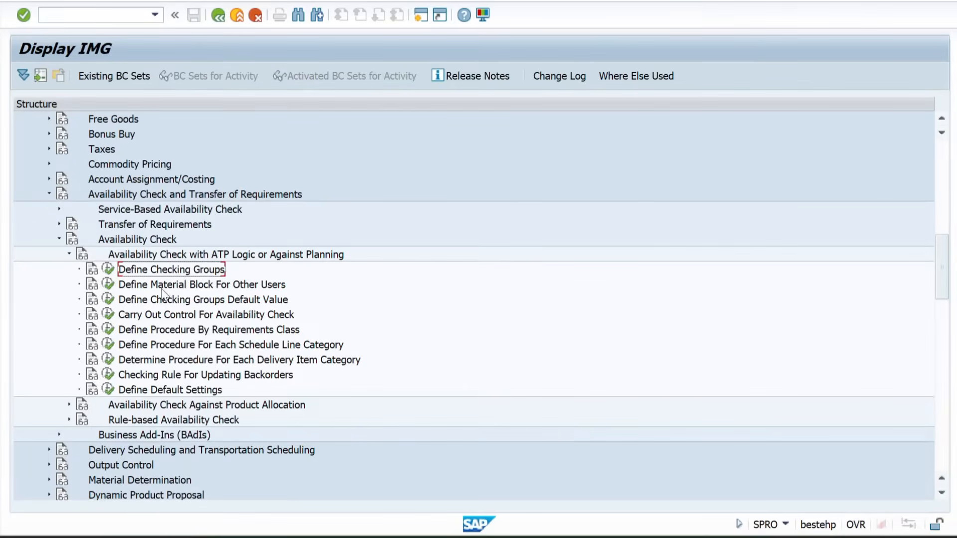
left_click(108, 269)
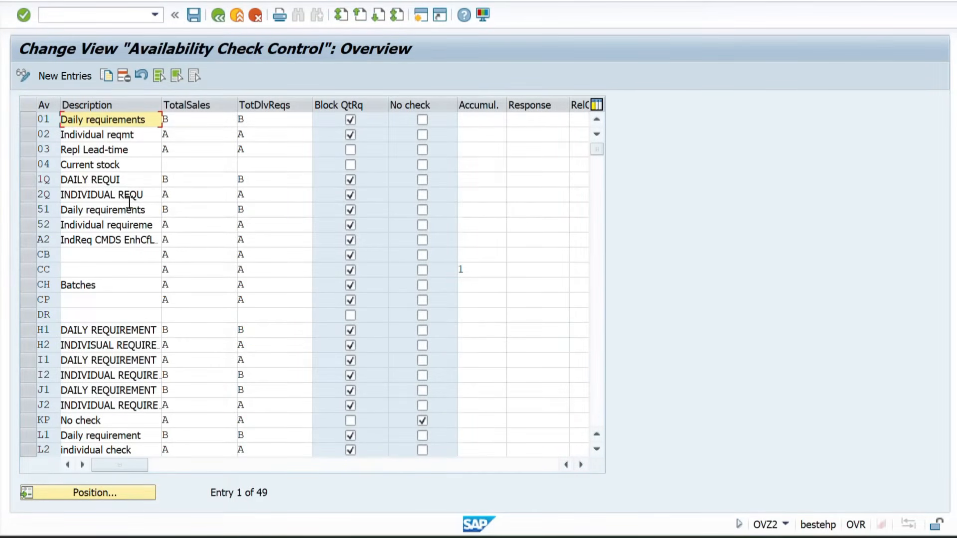
Switch to Excel to review the 01 Daily Requirement and 02 Individual Requirement notes, and return to SAP
key("alt+Tab")
scroll(179, 216, "up", 4)
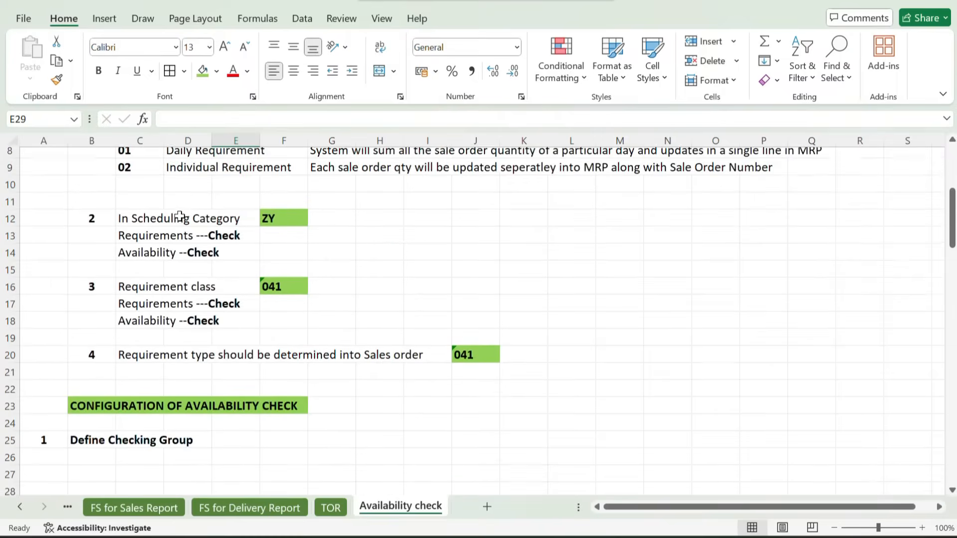
left_click_drag(124, 225, 198, 241)
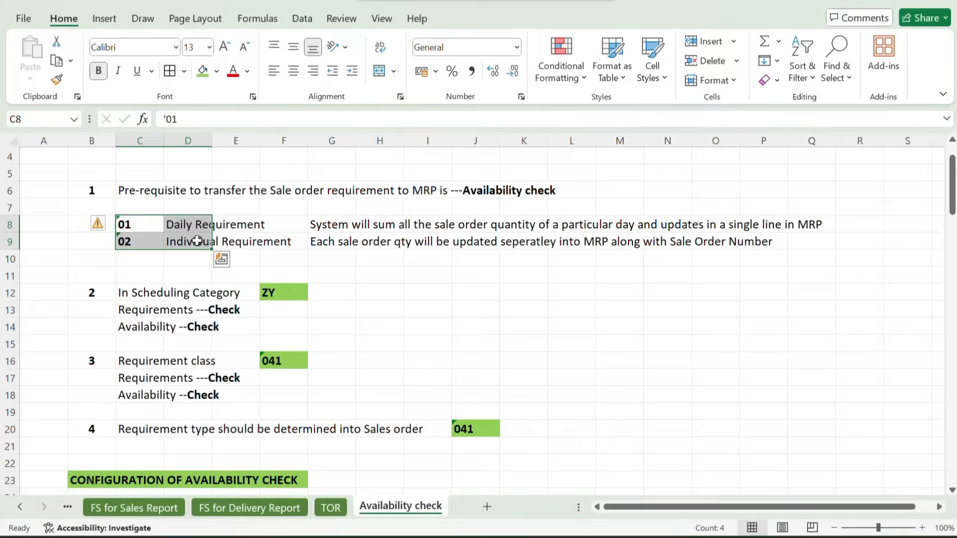
left_click_drag(141, 225, 192, 225)
left_click_drag(130, 241, 180, 242)
key("alt+Tab")
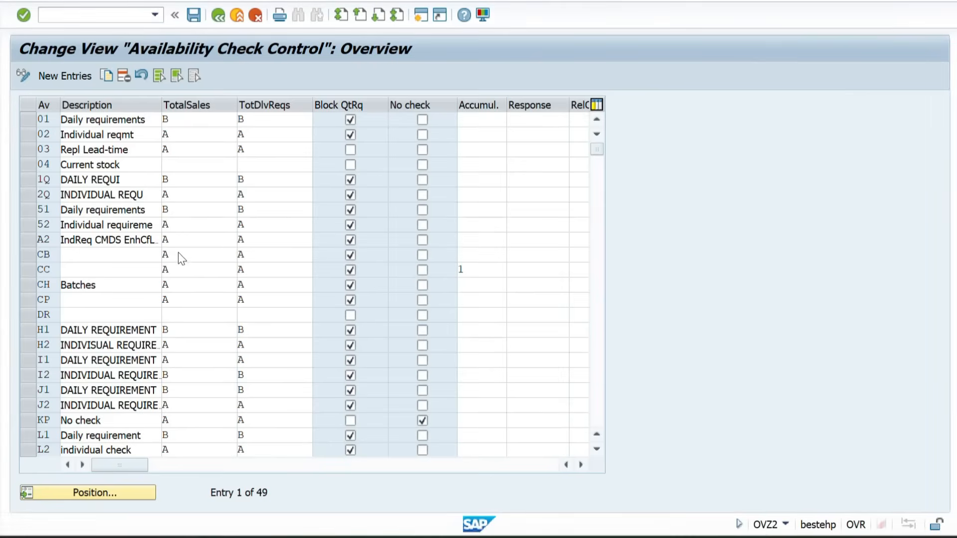
Copy the checking group 01, Daily requirements, and try to assign the key Z1 to the copy
left_click(25, 115)
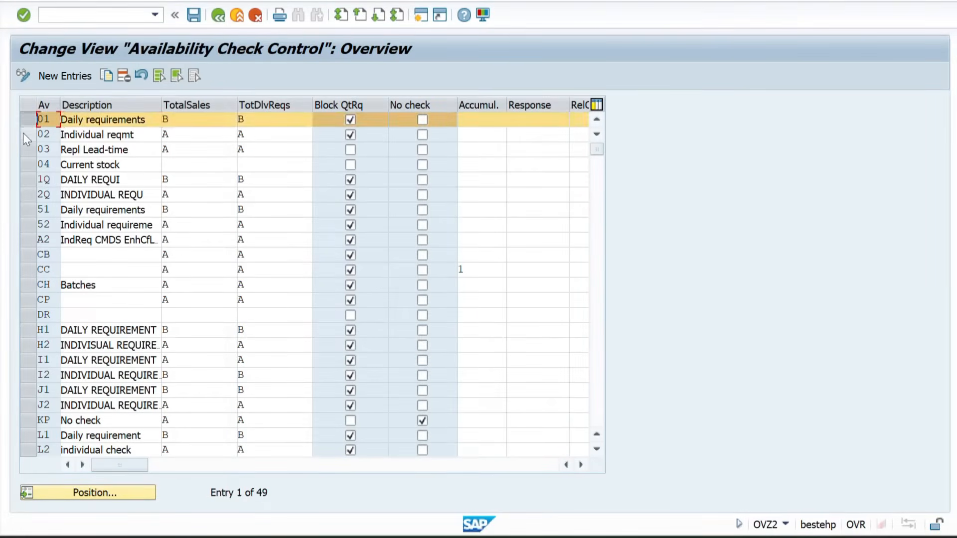
left_click(23, 138)
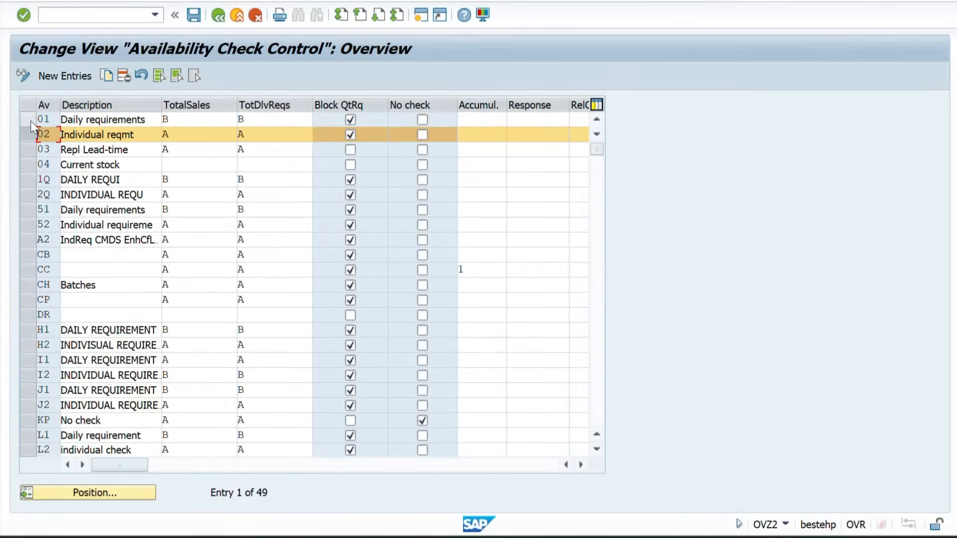
left_click(31, 120)
left_click(25, 115)
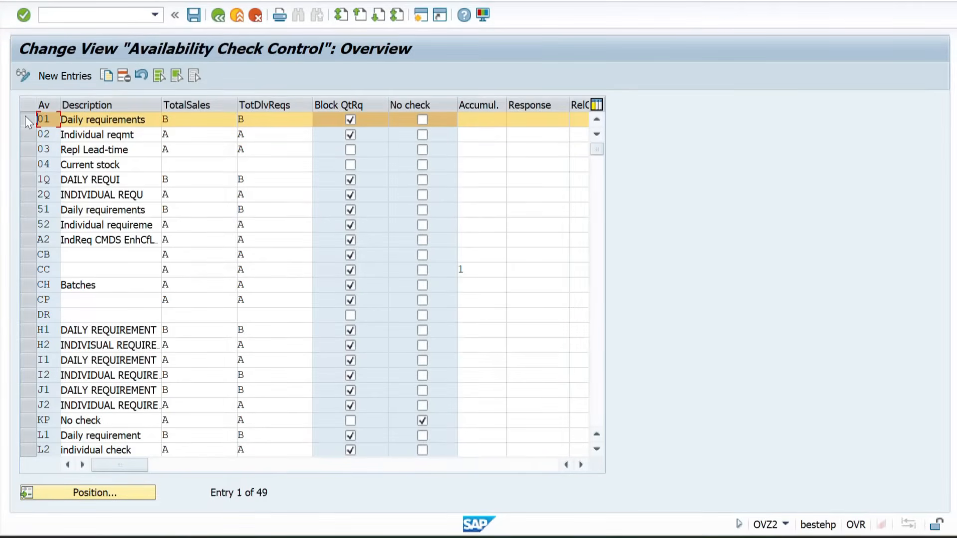
left_click(103, 76)
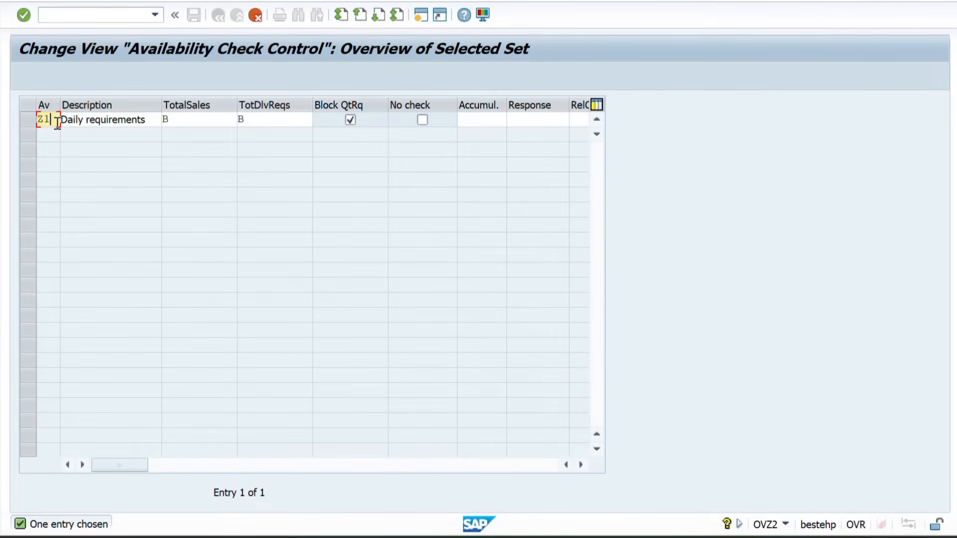
key("Return")
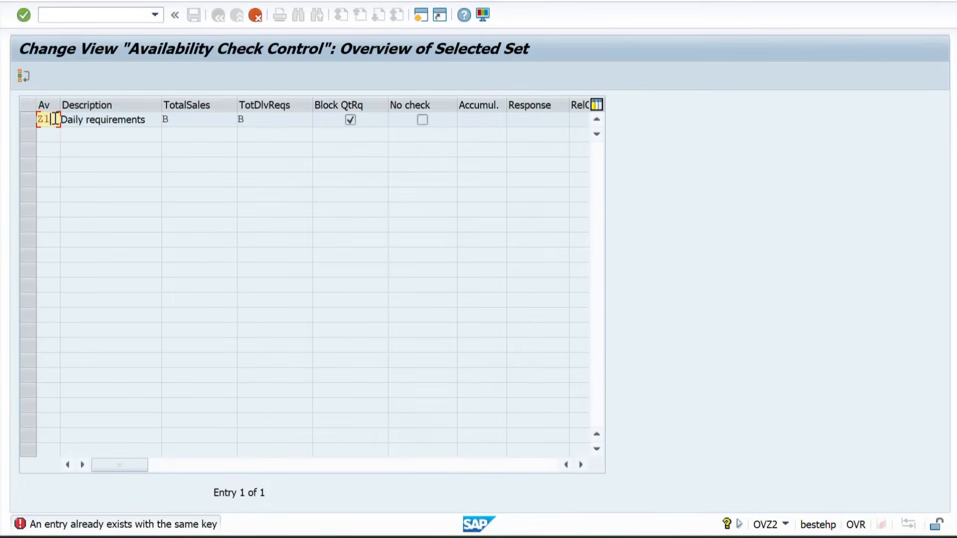
Set the copied Daily requirements checking group's key to N1 and save the new entry
key("BackSpace")
key("BackSpace")
type("N1")
key("Return")
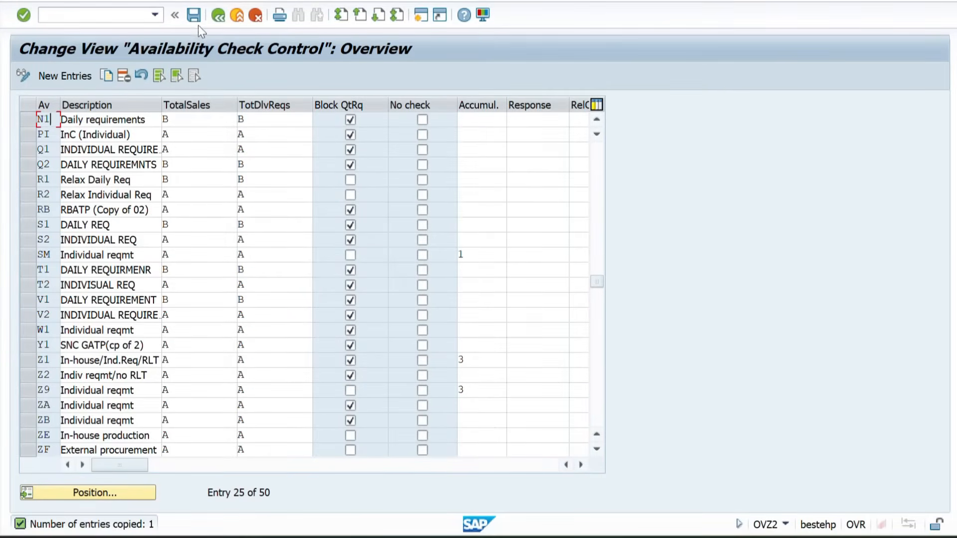
left_click(196, 22)
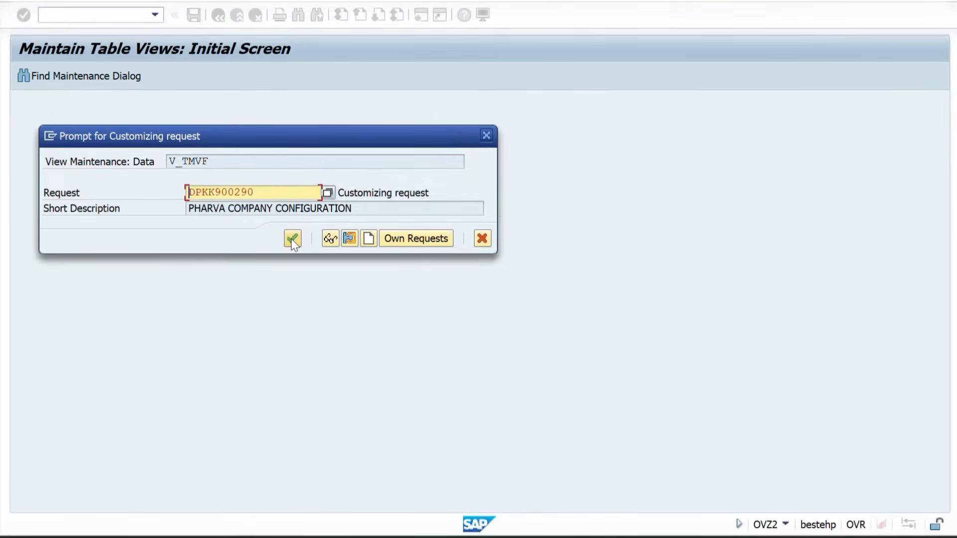
left_click(292, 239)
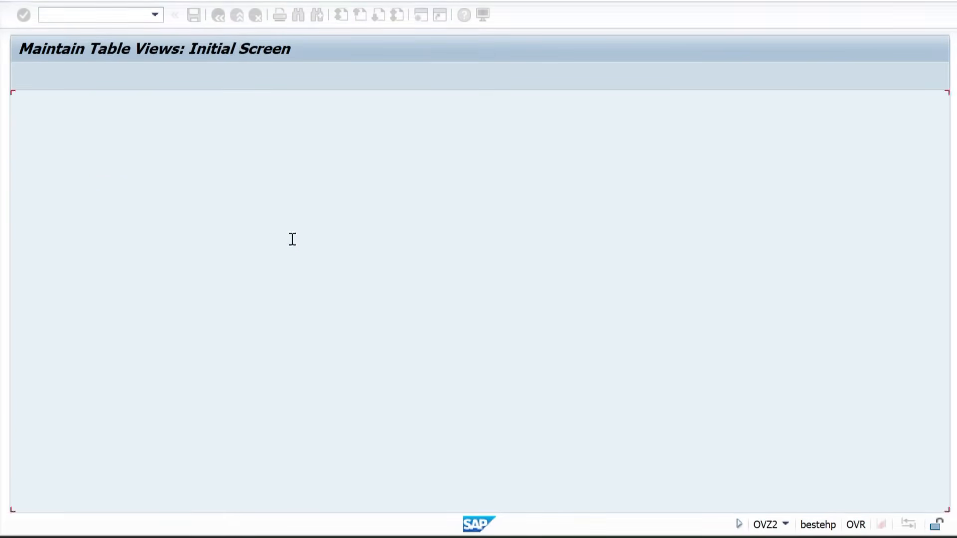
Switch to Excel, enter N1 in B8 and N2 in B9 beside codes 01 and 02, and make N1 bold
key("alt+Tab")
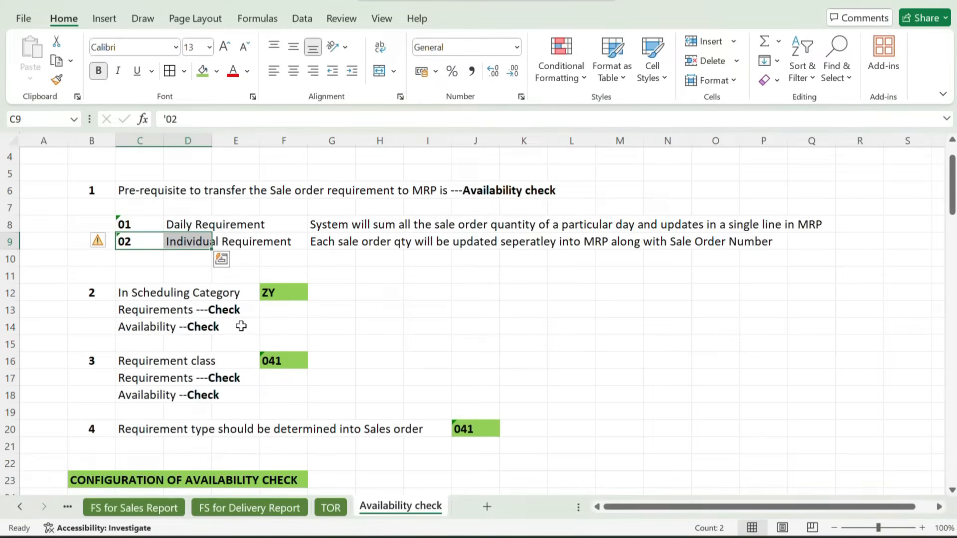
scroll(200, 309, "up", 1)
left_click(81, 241)
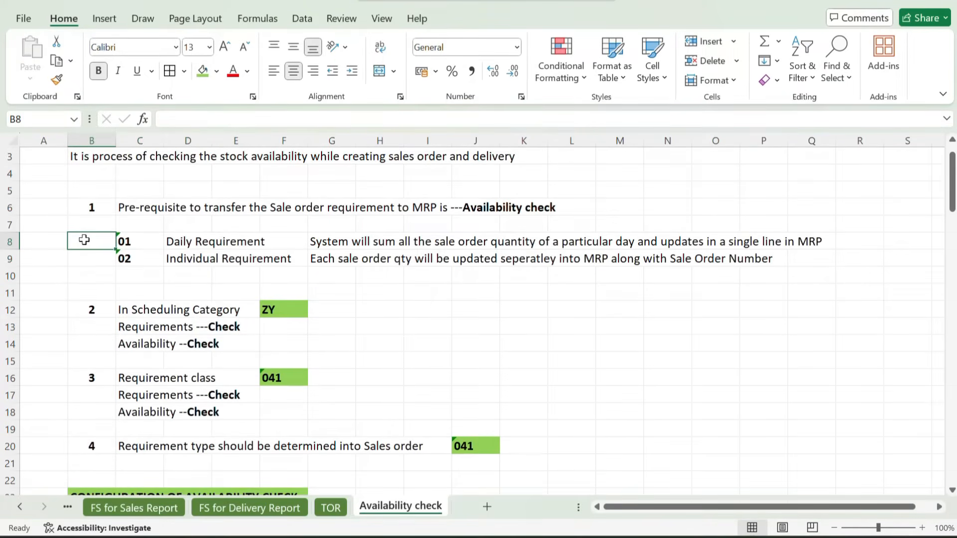
type("N1")
key("Return")
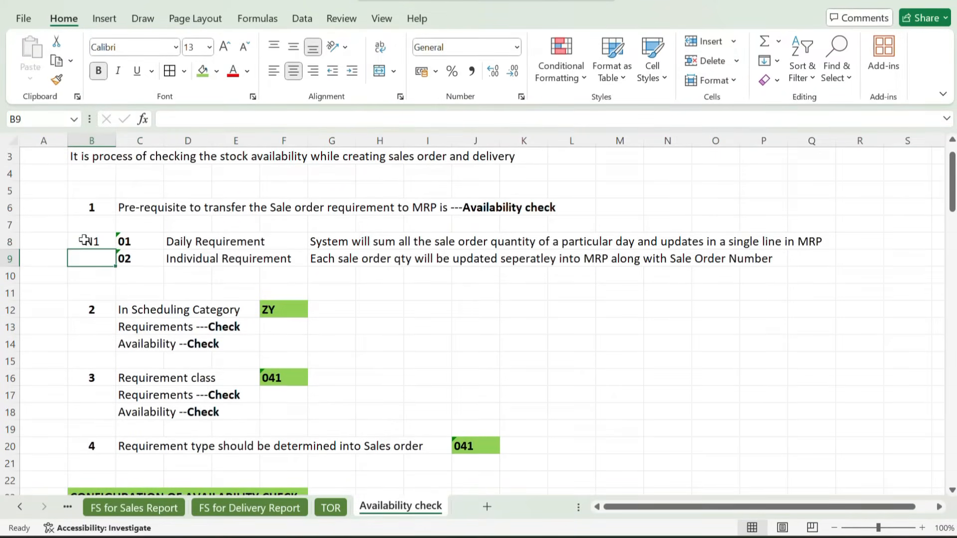
type("N2")
key("Return")
left_click(104, 237)
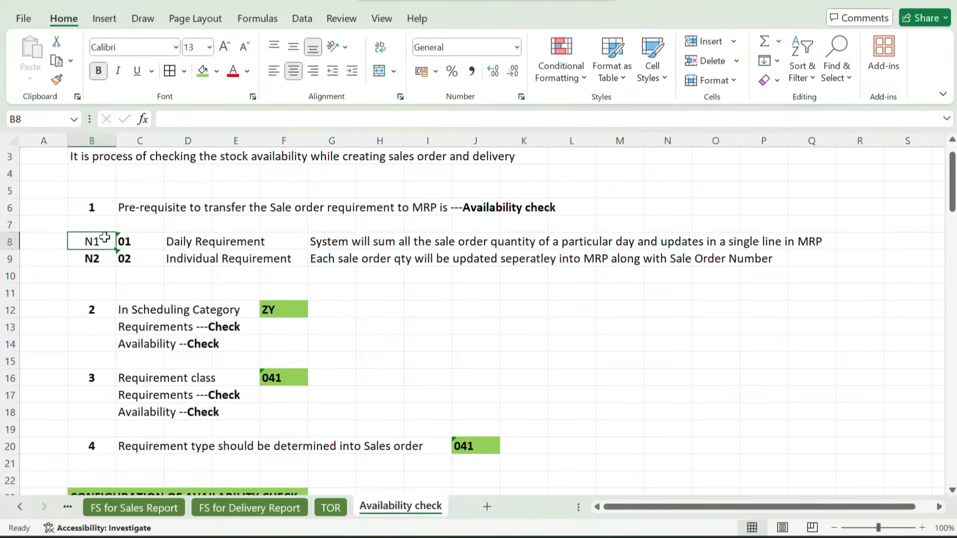
left_click(434, 311)
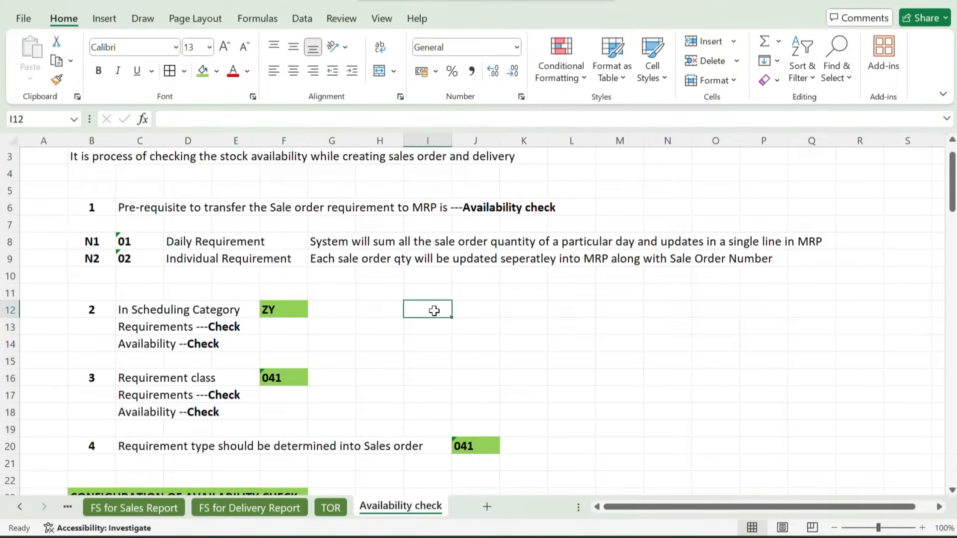
left_click(129, 242)
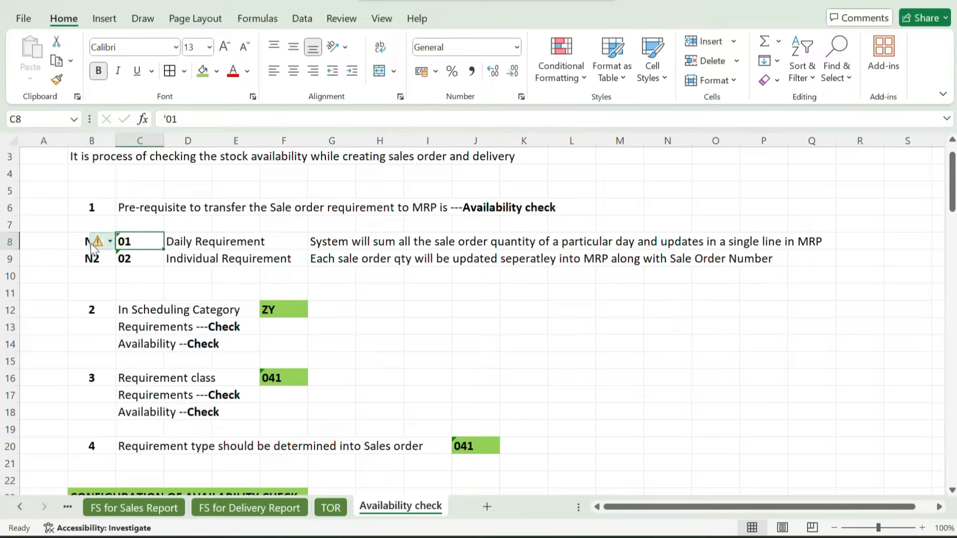
left_click(81, 243)
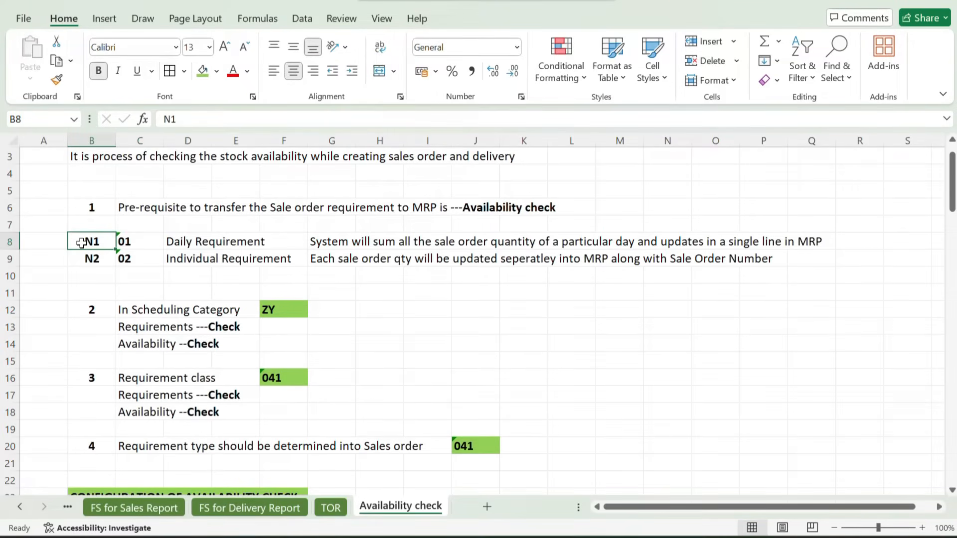
left_click(122, 259)
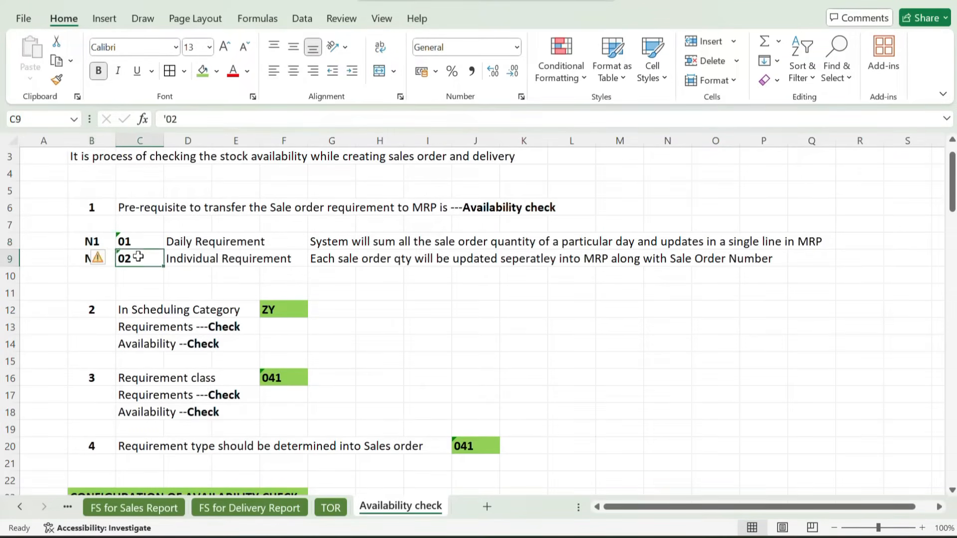
left_click(77, 259)
Switch to SAP, copy the checking group 02, Individual reqmt, with the key N2, and save the new entry
key("alt+Tab")
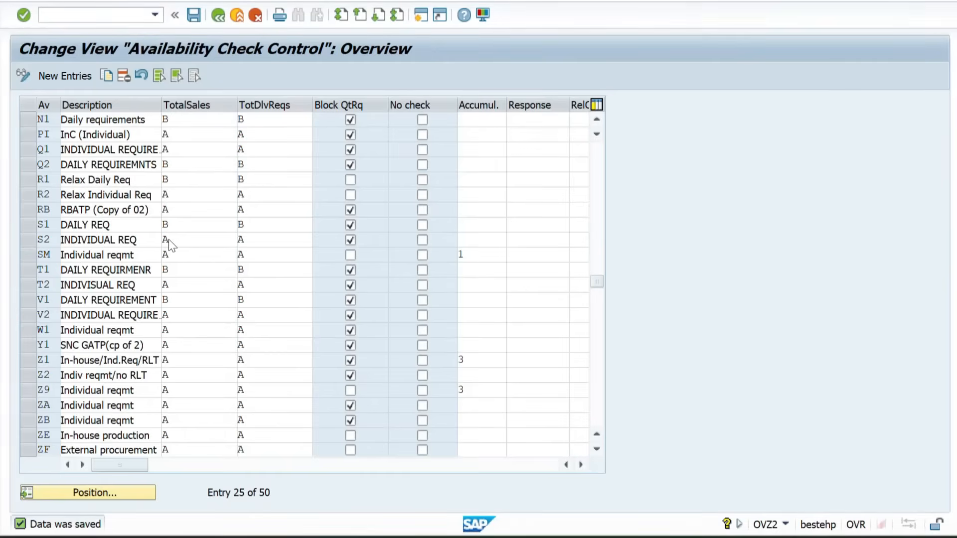
left_click(194, 16)
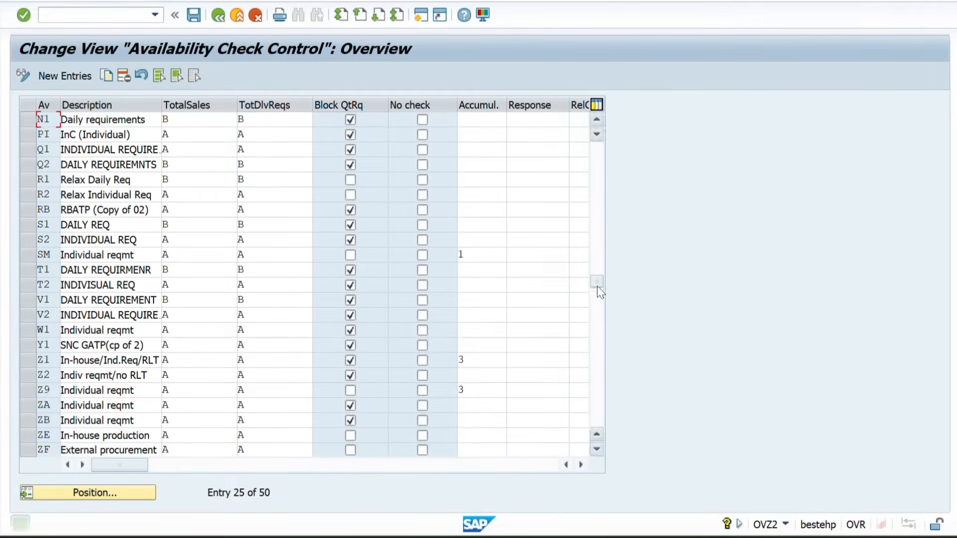
left_click_drag(600, 287, 601, 103)
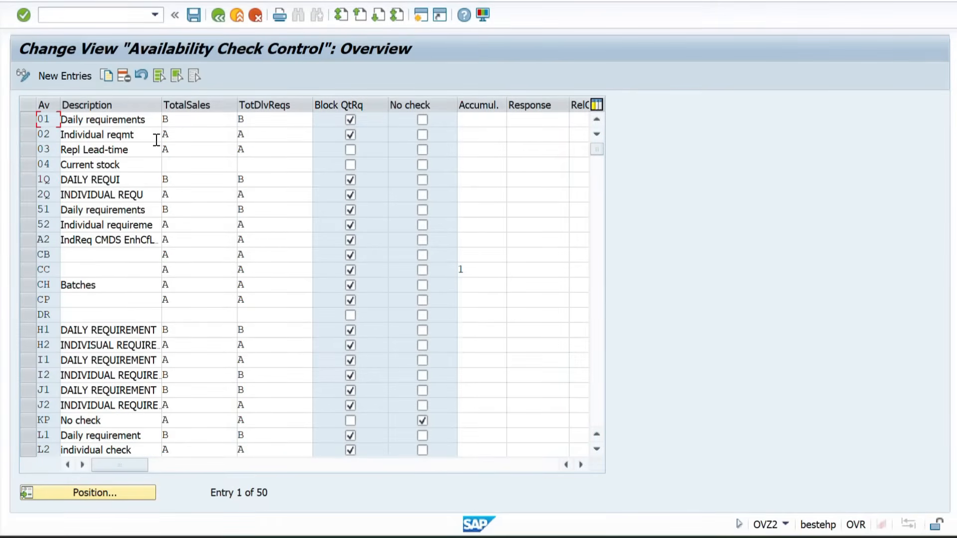
left_click(25, 133)
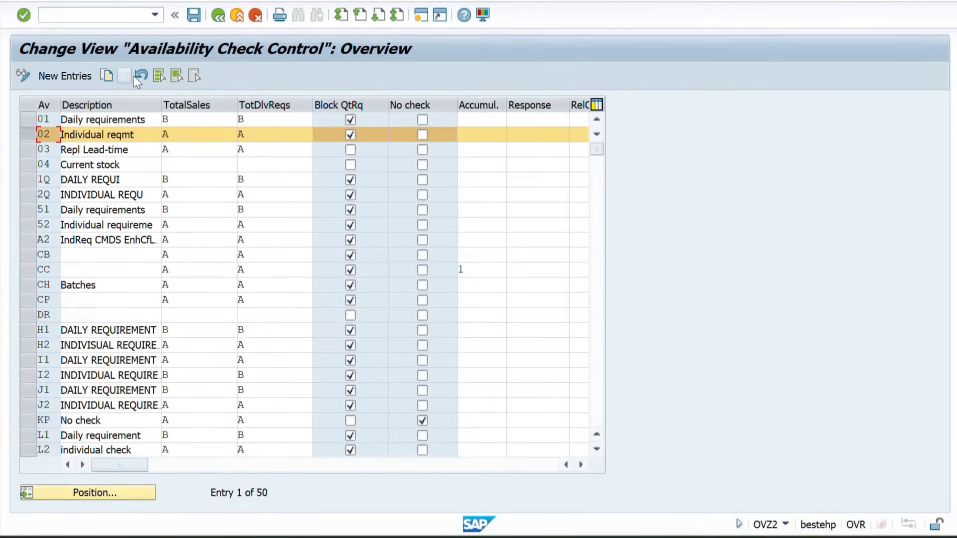
left_click(108, 76)
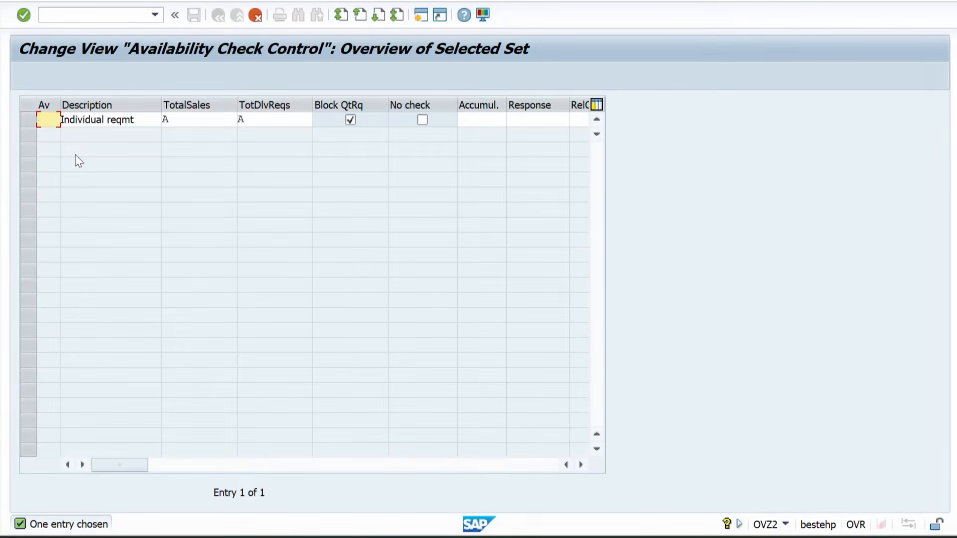
type("N2")
key("Return")
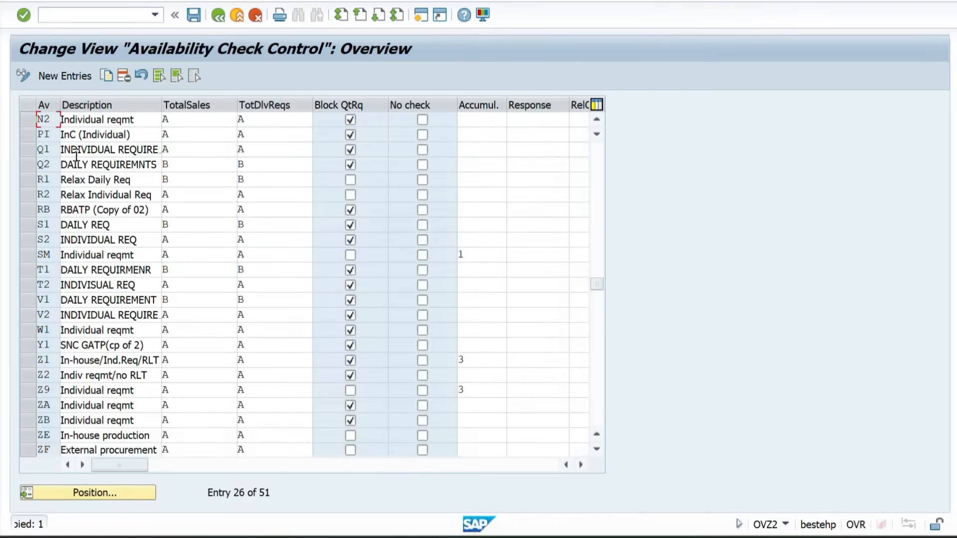
left_click(194, 15)
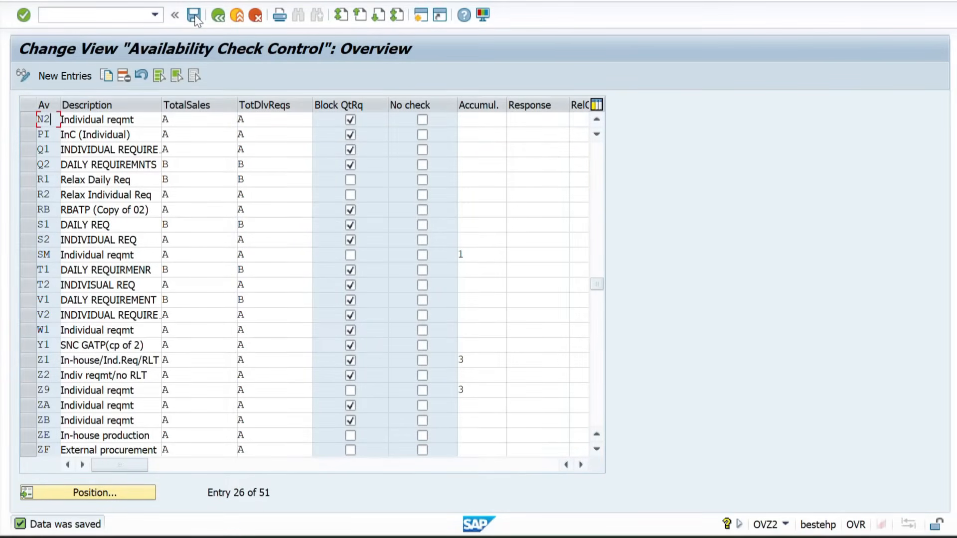
Switch to Excel and enter "Availability checkTotal Sales" in C27, below the Define Checking Group heading
key("alt+Tab")
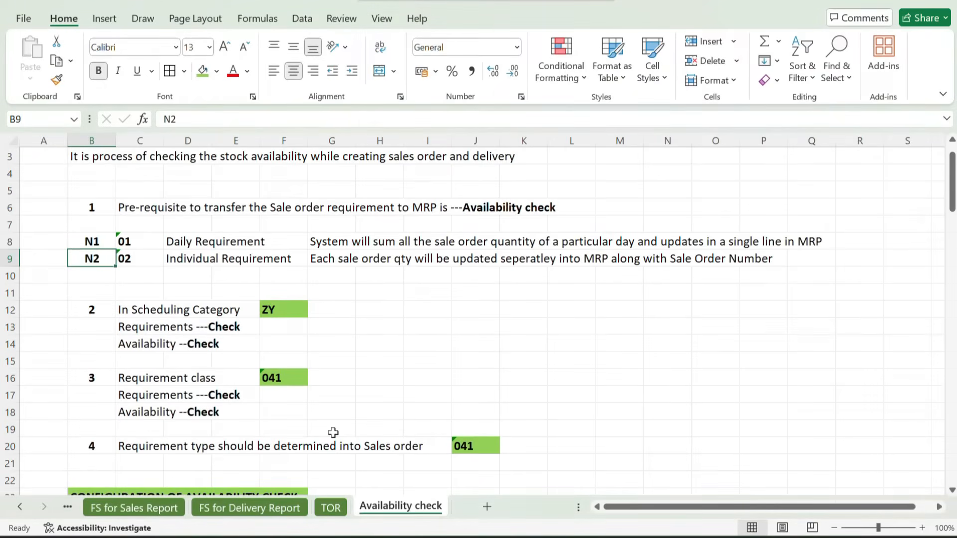
scroll(333, 433, "down", 5)
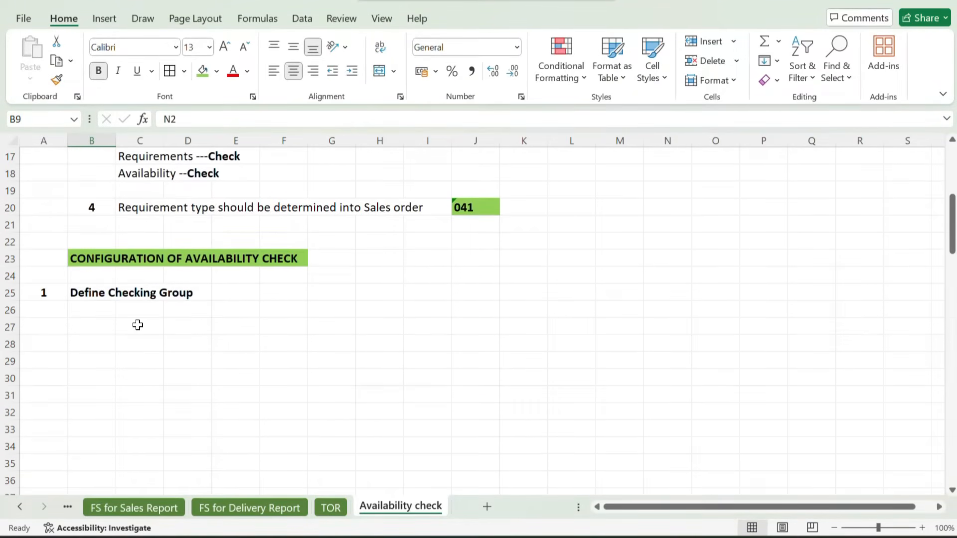
left_click(137, 325)
type("A")
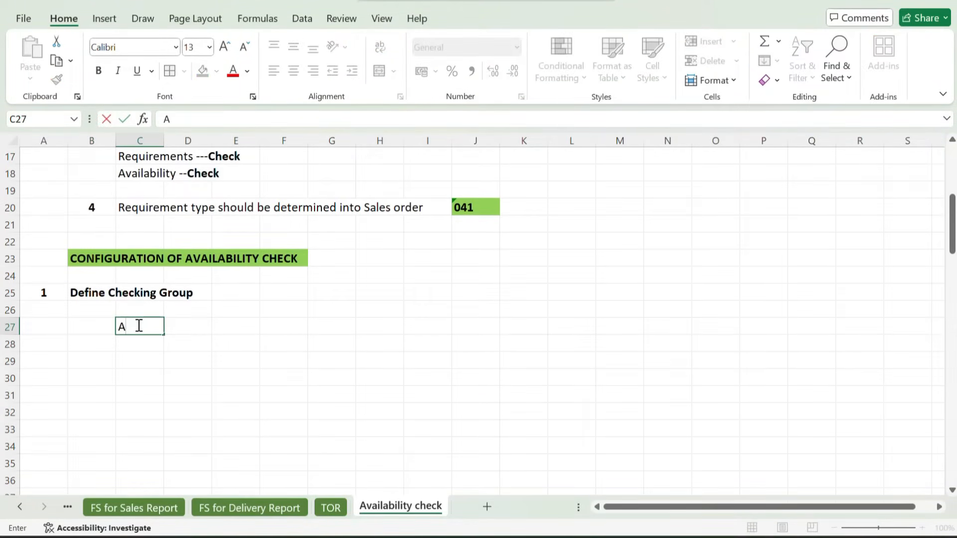
type("val")
type("lability")
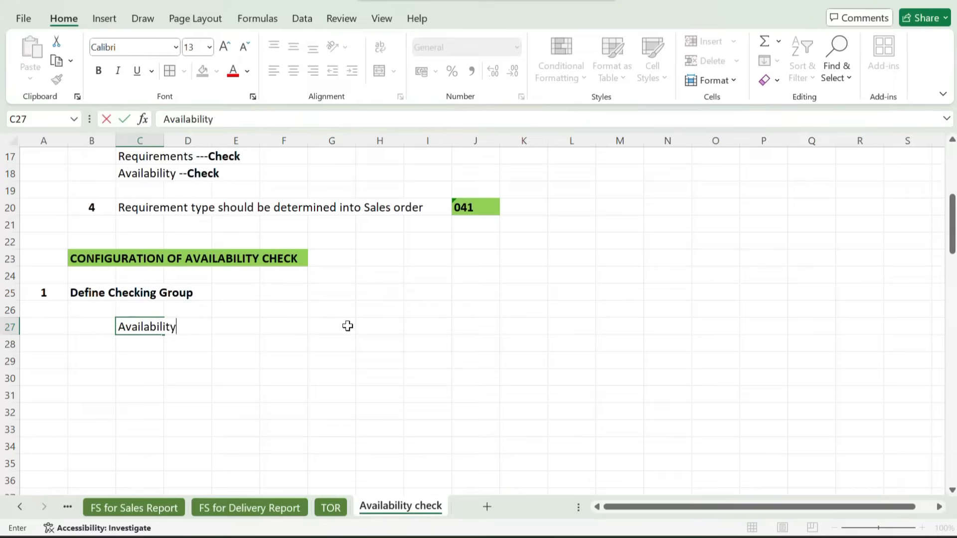
type(" checkT")
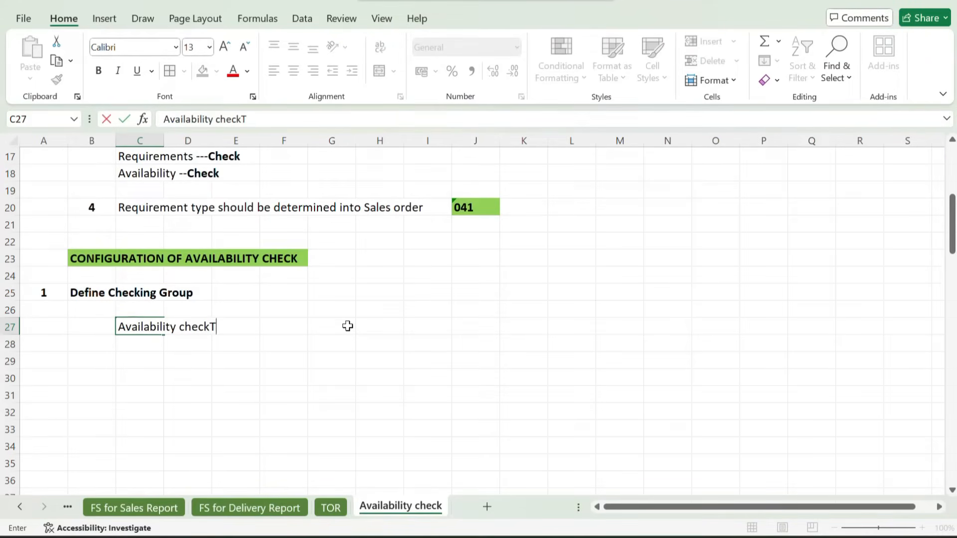
type("otal Sales")
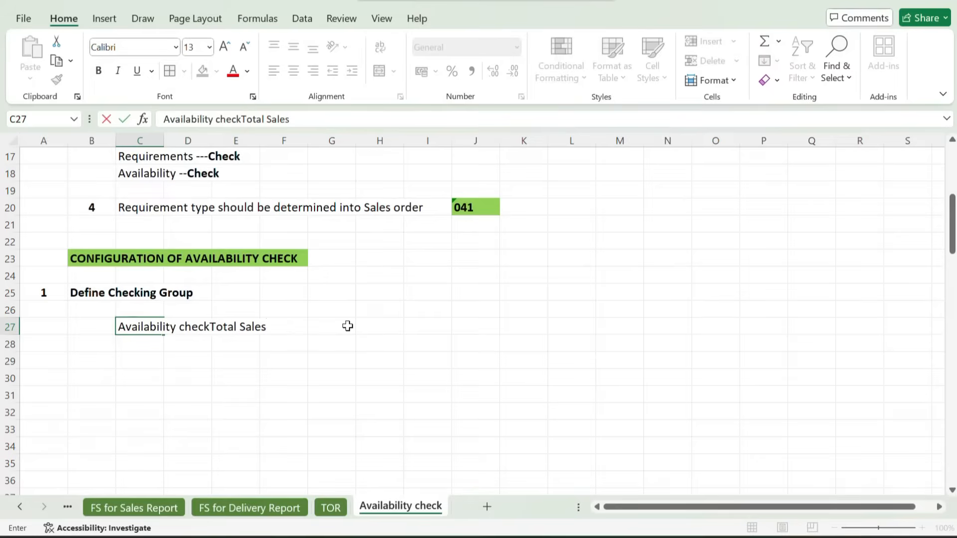
key("Tab")
Enter the heading "Total Delivery" in D27
type("To")
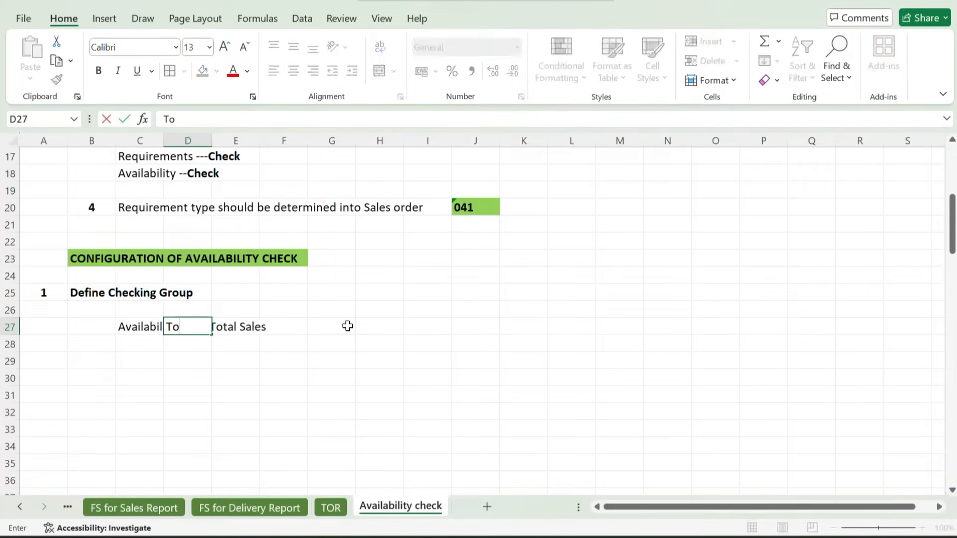
type("tal Deliver")
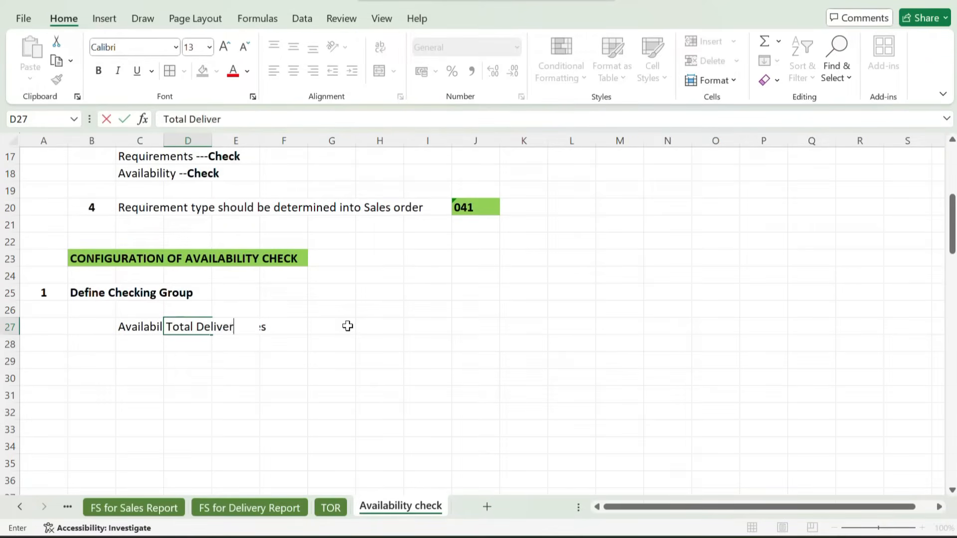
type("y")
key("Return")
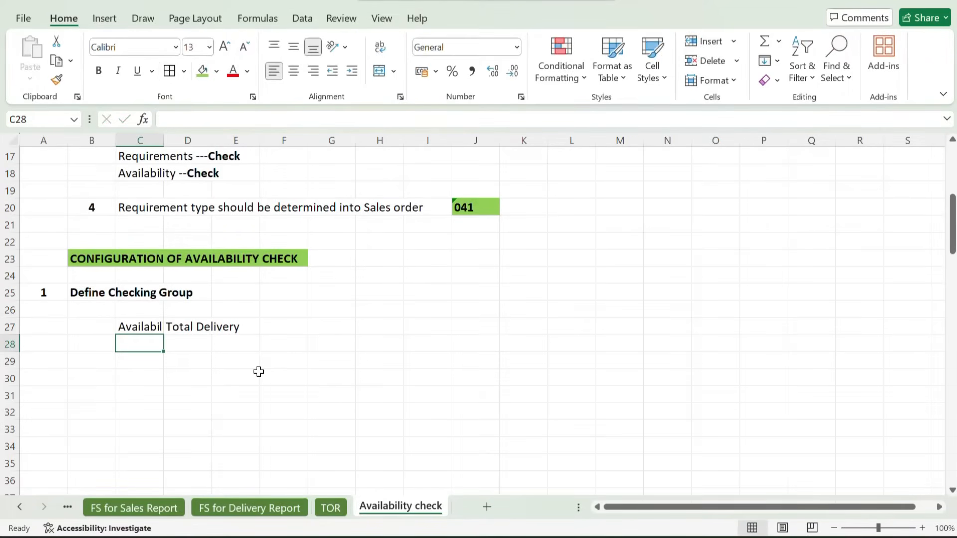
left_click_drag(131, 332, 227, 329)
key("ctrl+q")
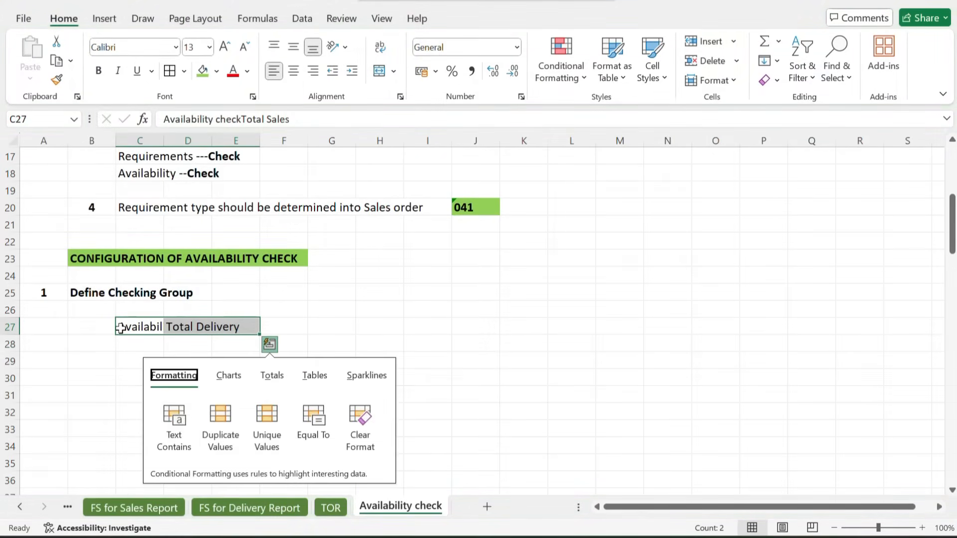
left_click(120, 328)
key("Right")
key("Right")
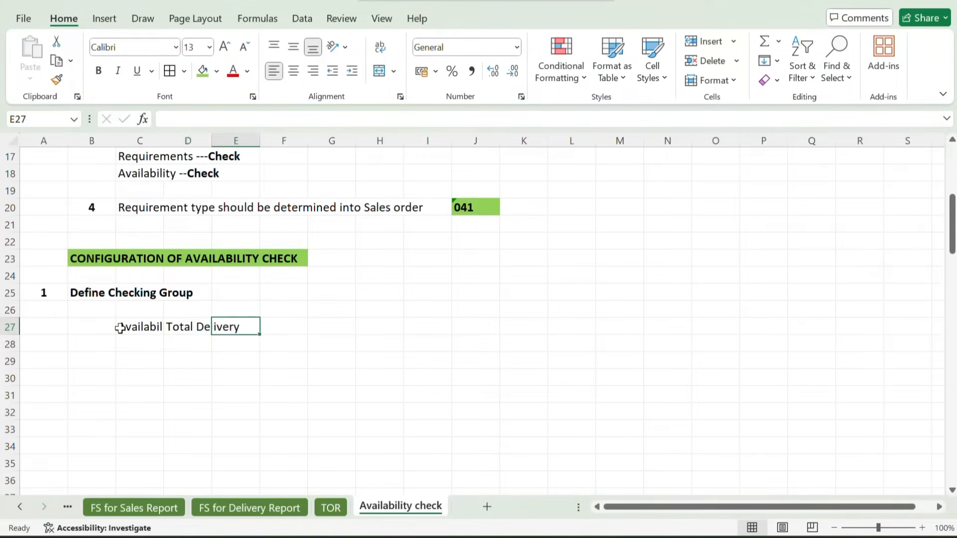
left_click(152, 327)
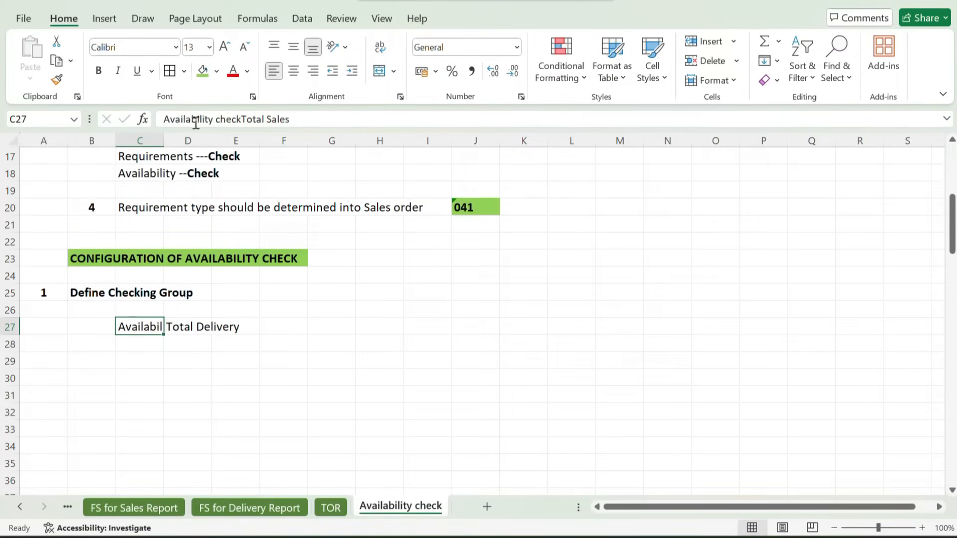
left_click_drag(165, 122, 241, 120)
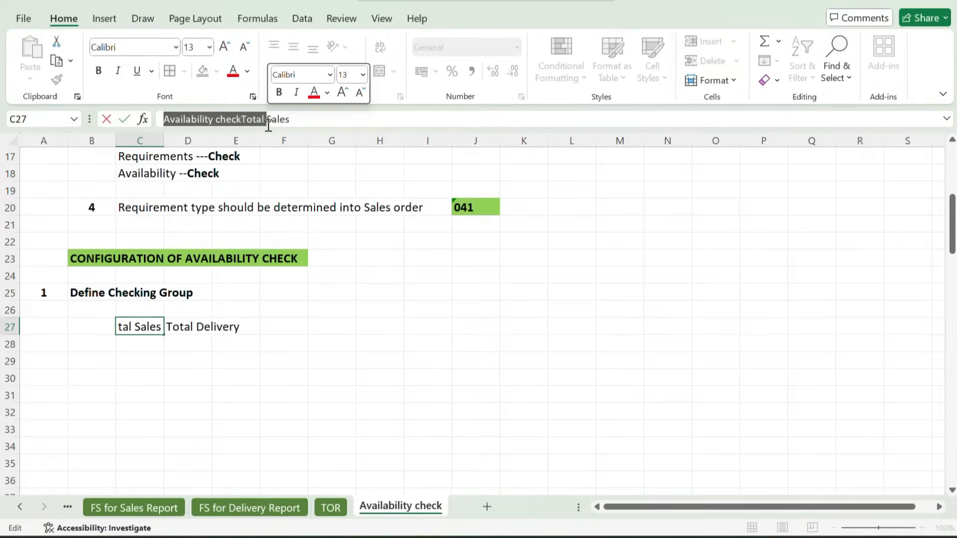
left_click(225, 327)
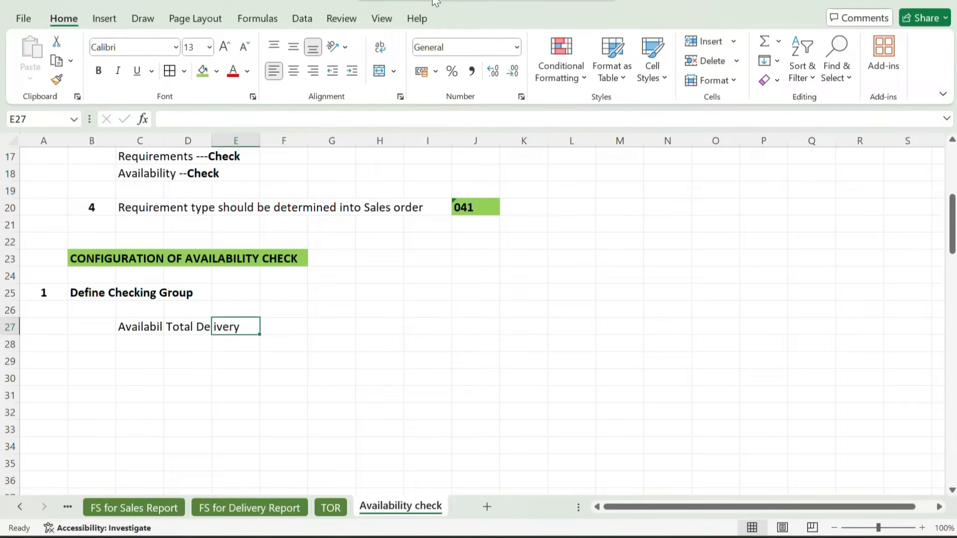
Cut the text "Availability check" out of C27, leaving "Total Sales" there, and paste it into L25
left_click(134, 328)
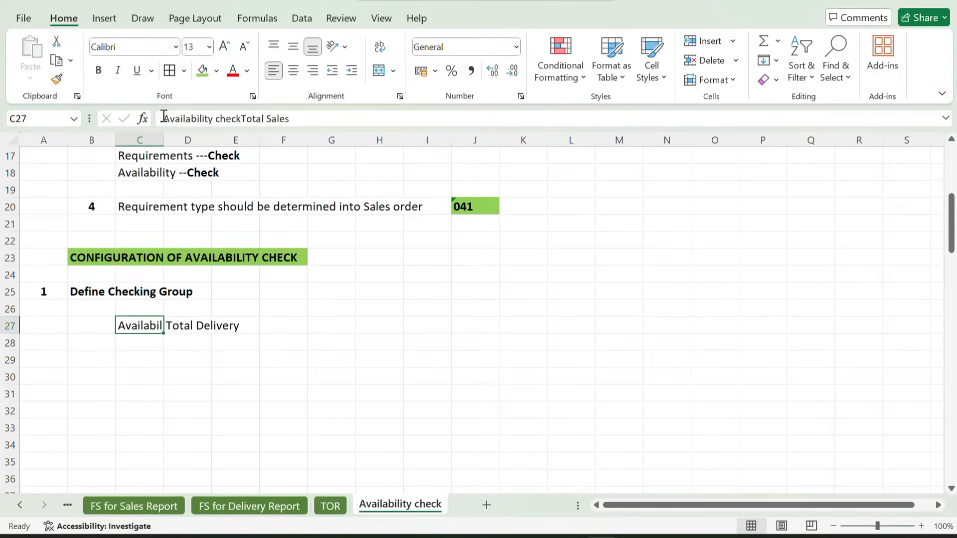
left_click_drag(163, 118, 242, 118)
key("ctrl+c")
key("BackSpace")
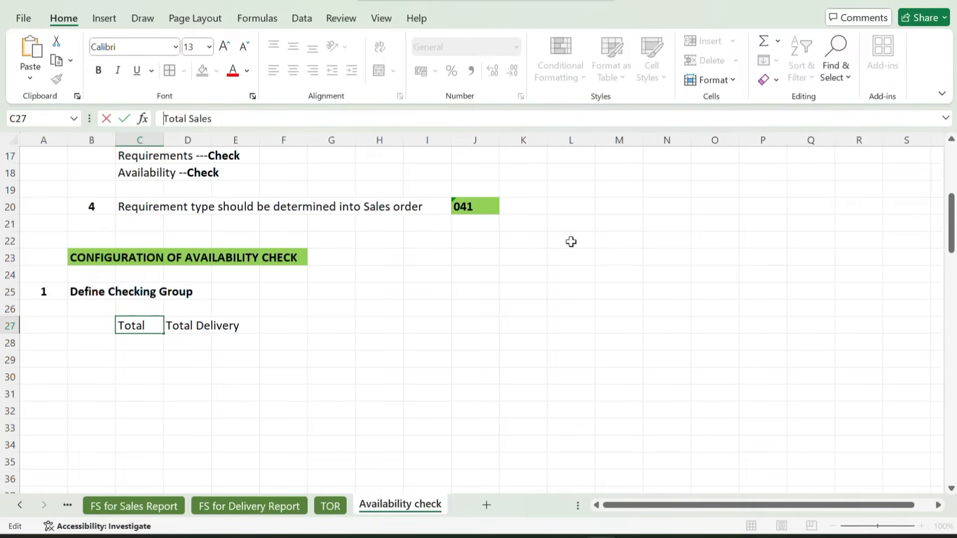
left_click(574, 291)
key("ctrl+v")
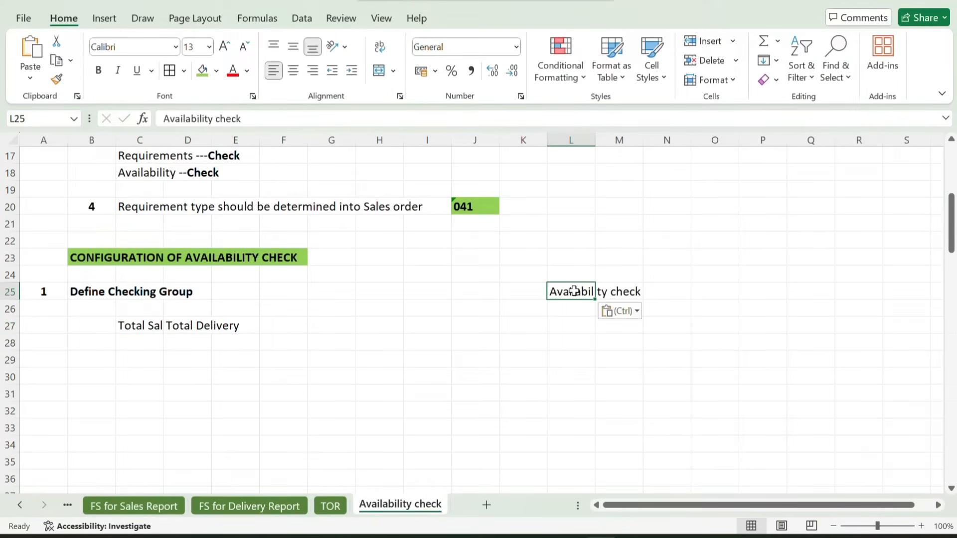
Move Total Sales from C27 to M25 and Total Delivery from D27 to N25
left_click(133, 323)
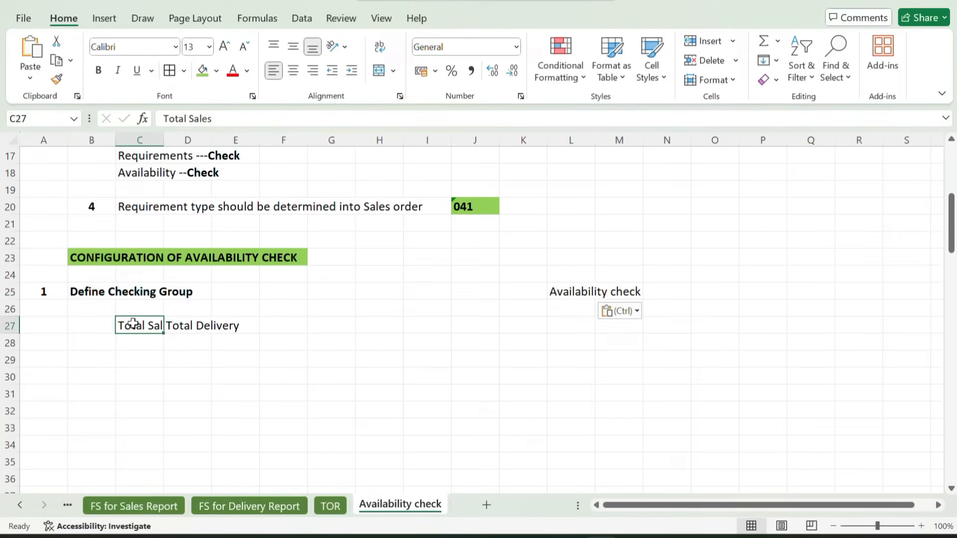
key("ctrl+c")
left_click(614, 299)
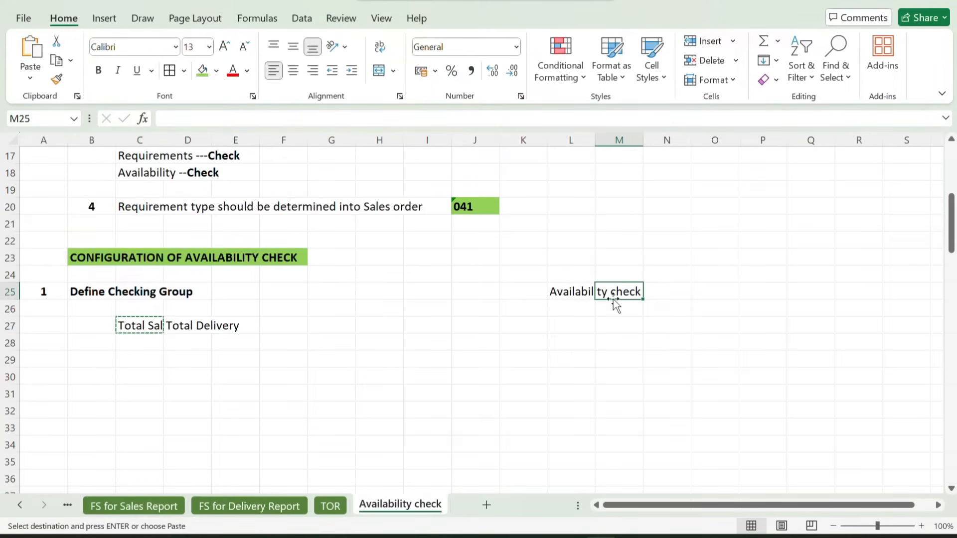
key("ctrl+v")
left_click(180, 326)
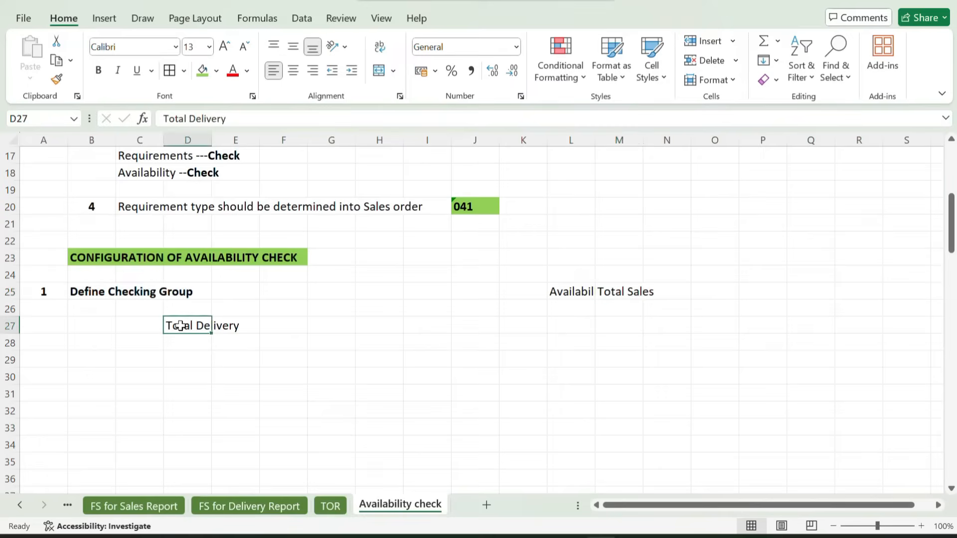
key("ctrl+c")
left_click(664, 292)
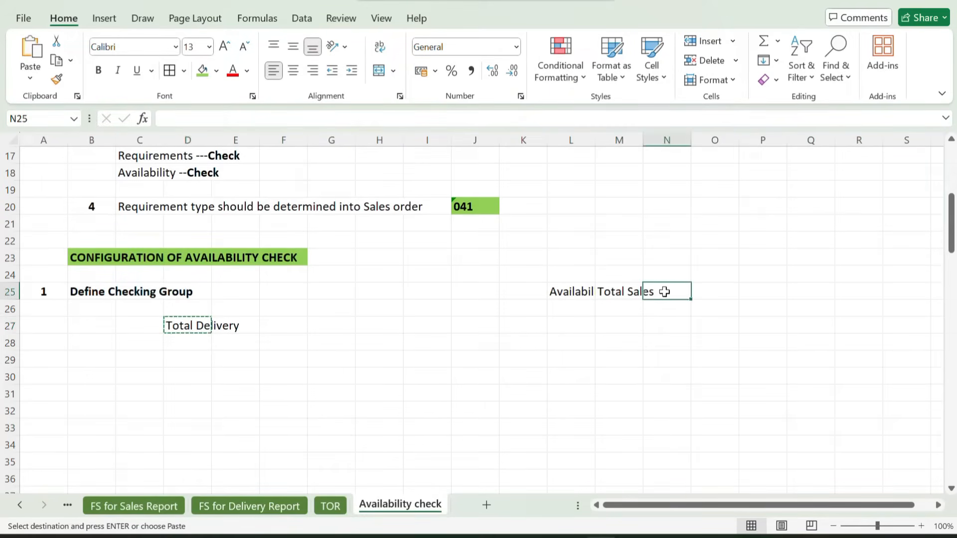
key("ctrl+v")
Fit the widths of columns L, M and N to their heading text
left_click_drag(593, 136, 593, 136)
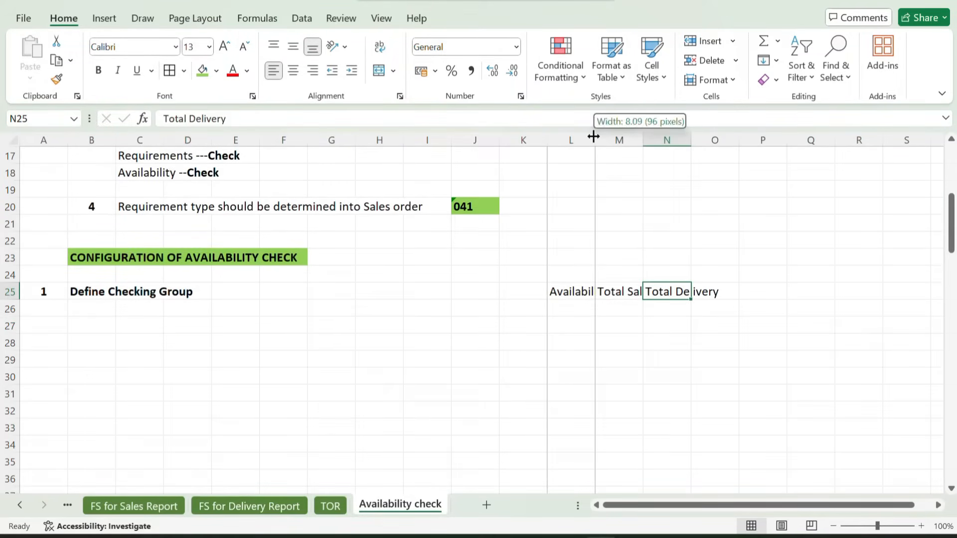
left_click(594, 136)
double_click(692, 136)
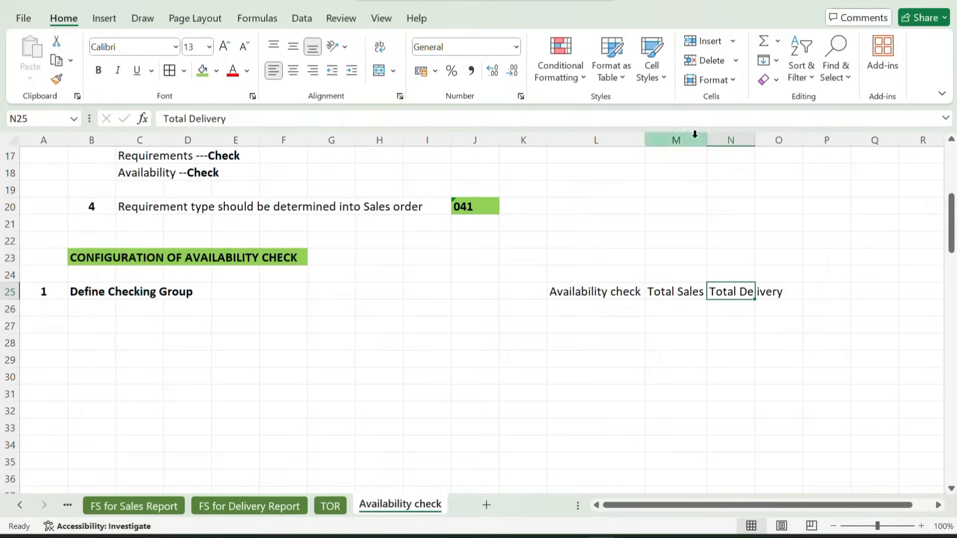
double_click(755, 139)
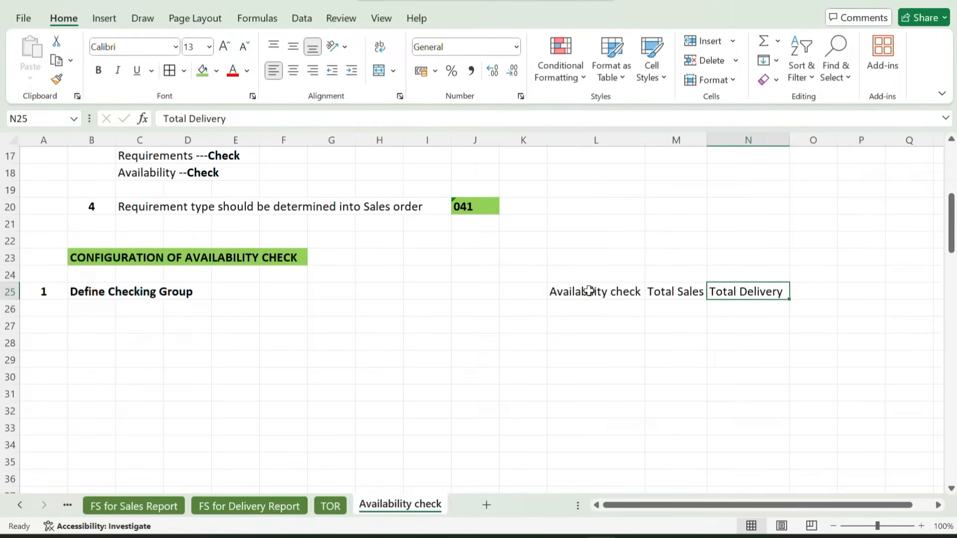
Apply all borders to L25:N27 and make the headings in L25:N25 bold
left_click_drag(588, 290, 724, 321)
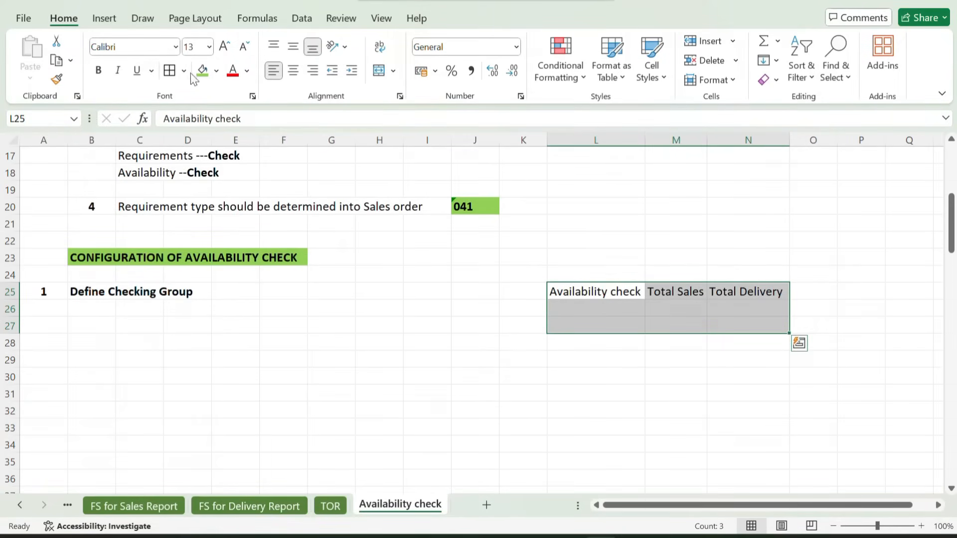
left_click(170, 71)
left_click_drag(589, 289, 728, 299)
key("ctrl+b")
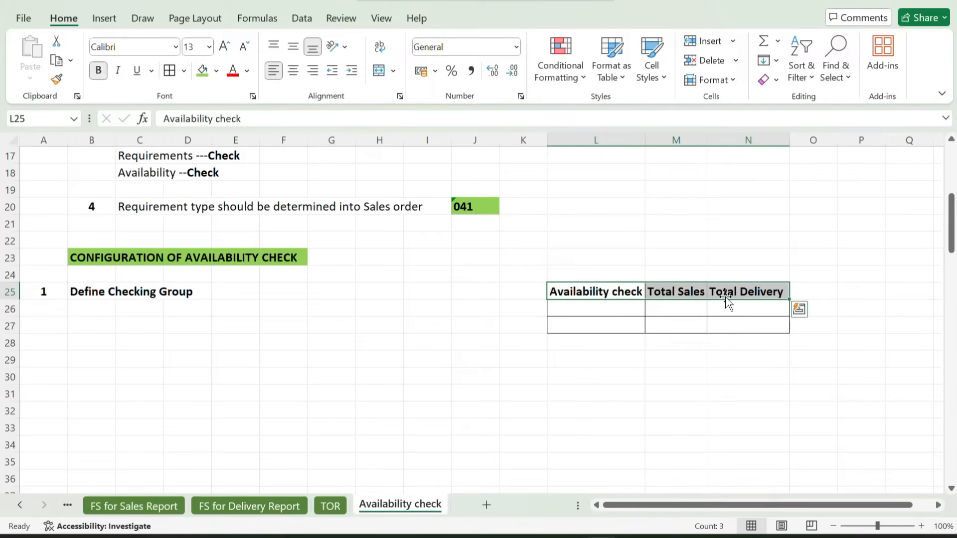
Centre the empty table cells L26:N27 horizontally
left_click(594, 309)
left_click_drag(593, 309, 717, 319)
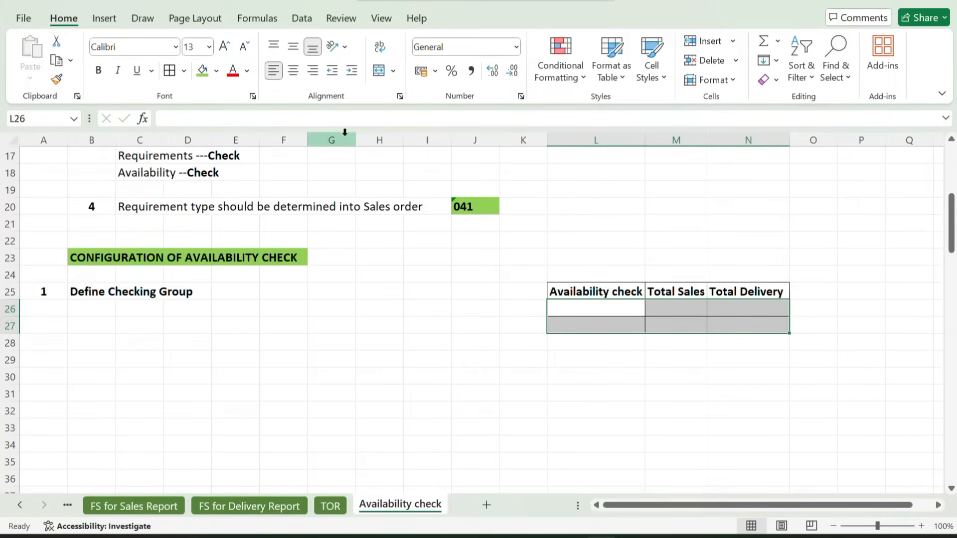
left_click(294, 72)
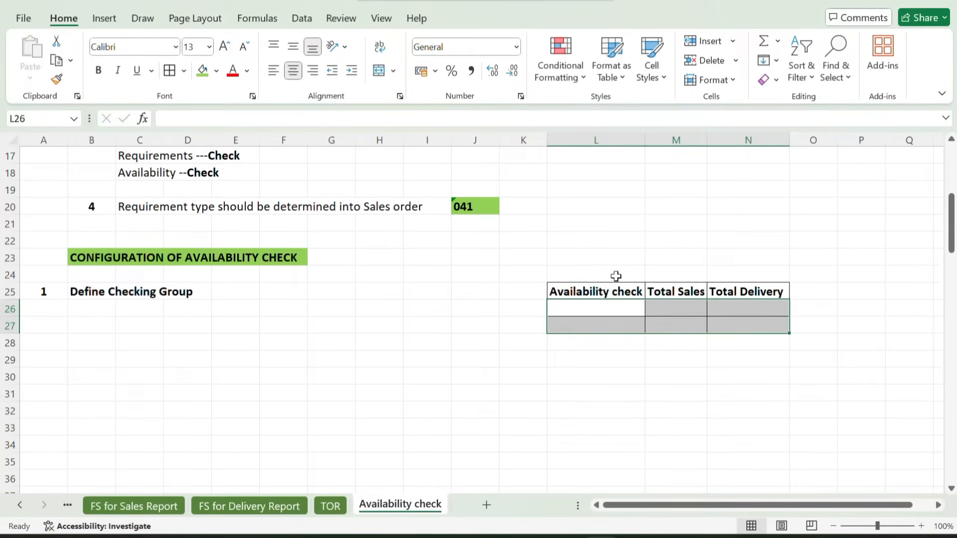
Enter the checking groups N1 in L26 and N2 in L27 under the Availability check heading
left_click(589, 313)
type("N1")
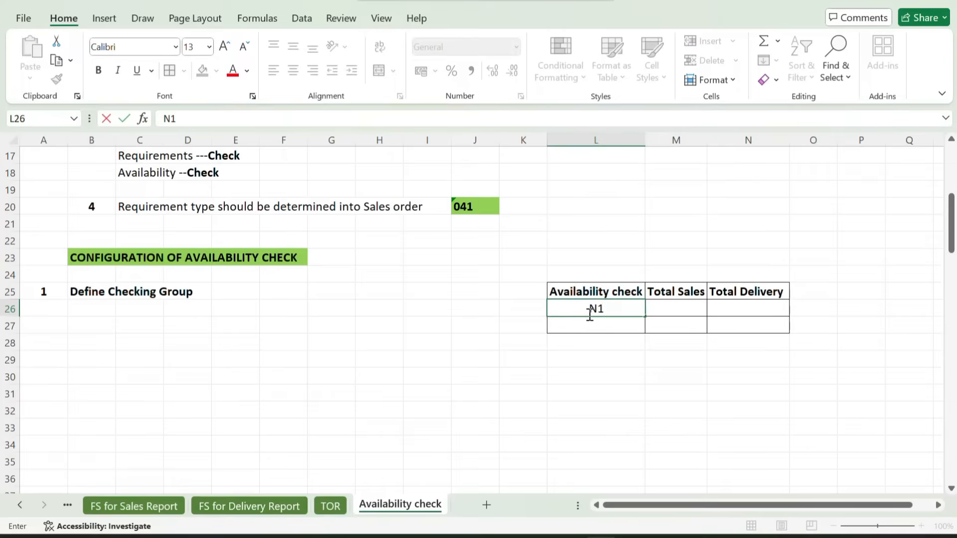
key("Return")
type("N2")
key("Tab")
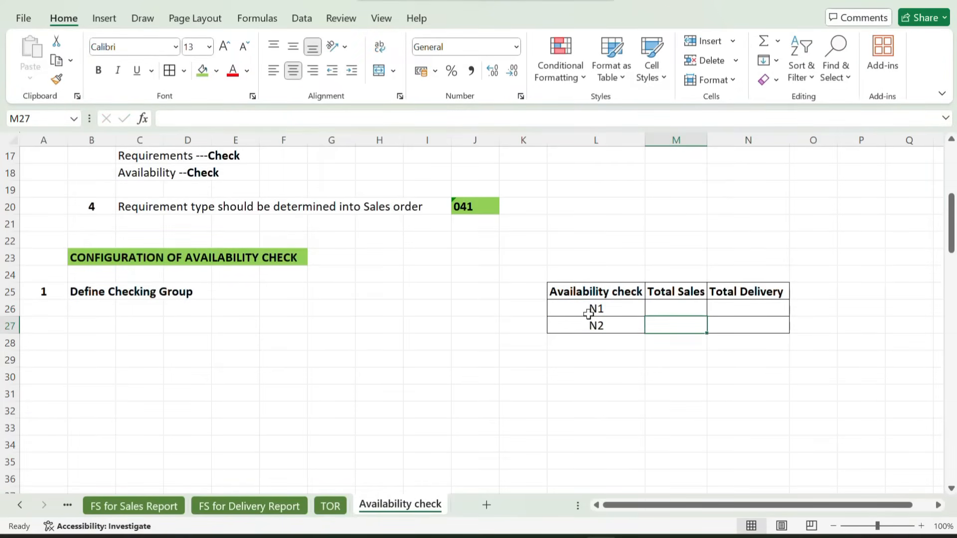
Fill in Total Sales and Total Delivery with B for N1 and A for N2
key("Up")
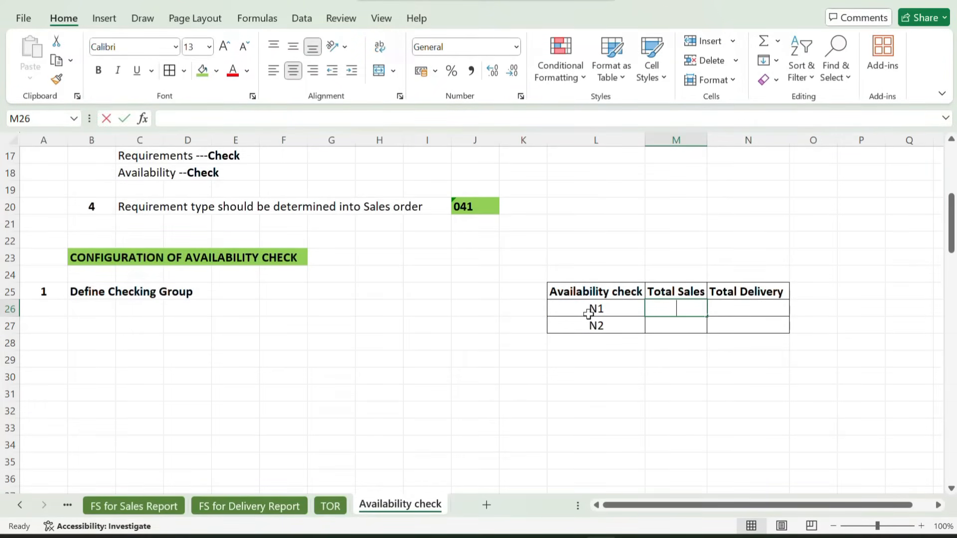
type("B")
key("Tab")
type("B")
key("Down")
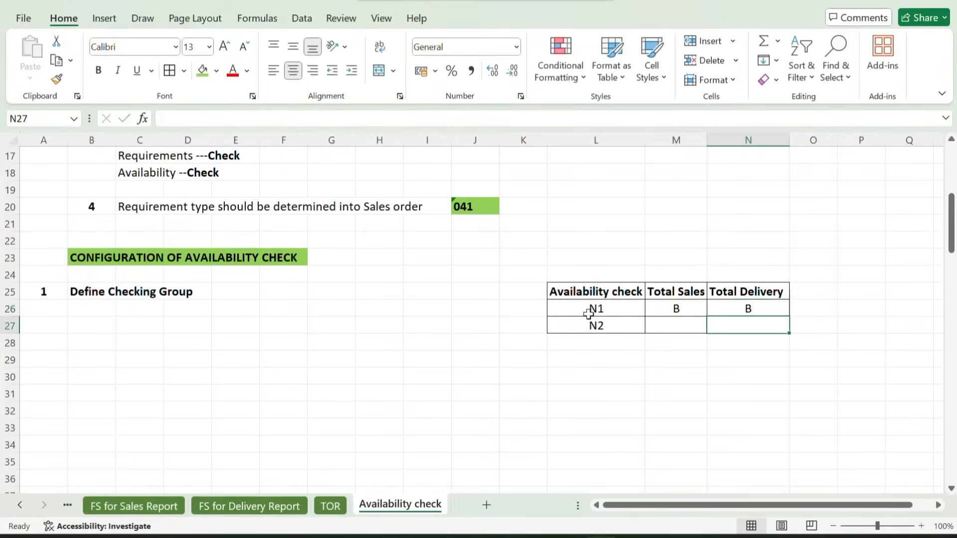
key("Left")
type("A")
key("Tab")
type("A")
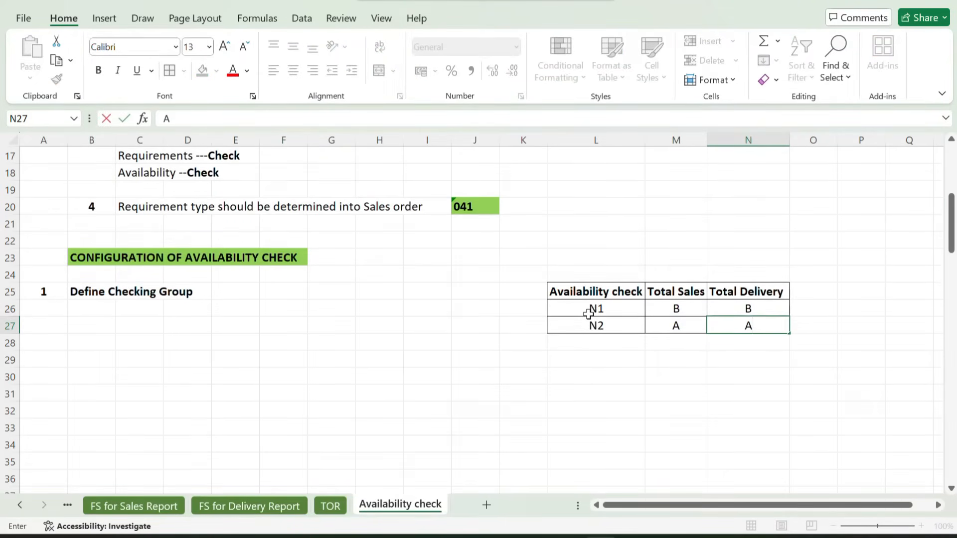
Switch to SAP and examine the total sales and total delivery requirements settings of checking groups N1 and N2
key("alt+Tab")
key("alt+Tab")
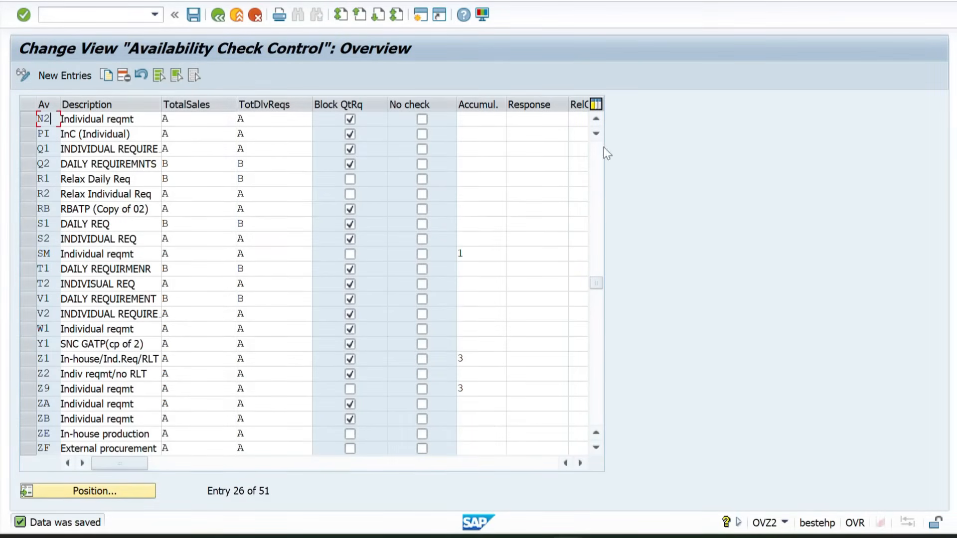
left_click(601, 123)
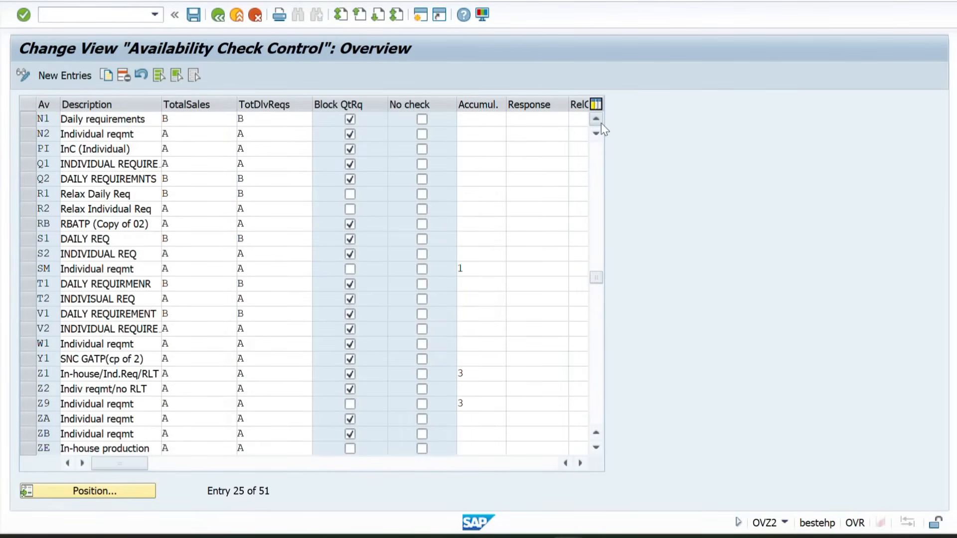
left_click(601, 123)
left_click(29, 139)
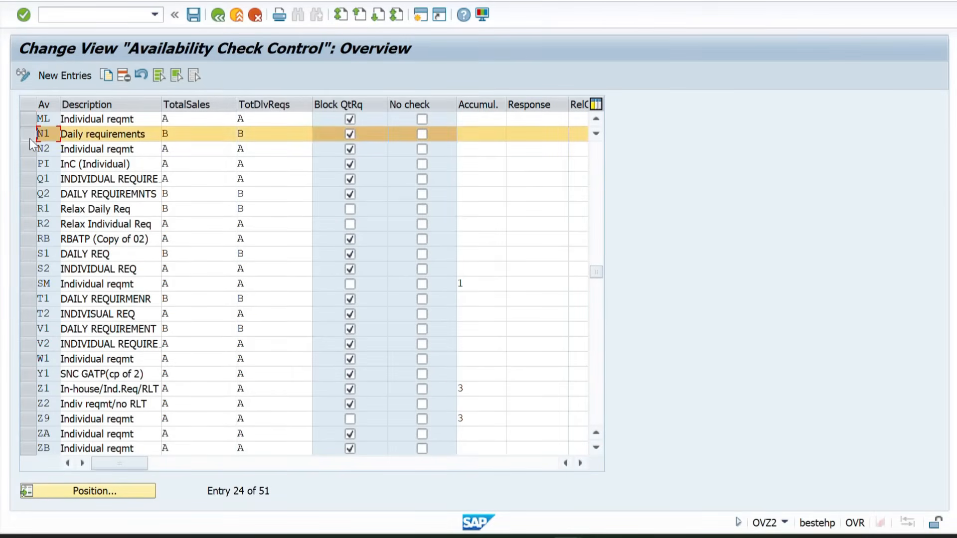
left_click(28, 152)
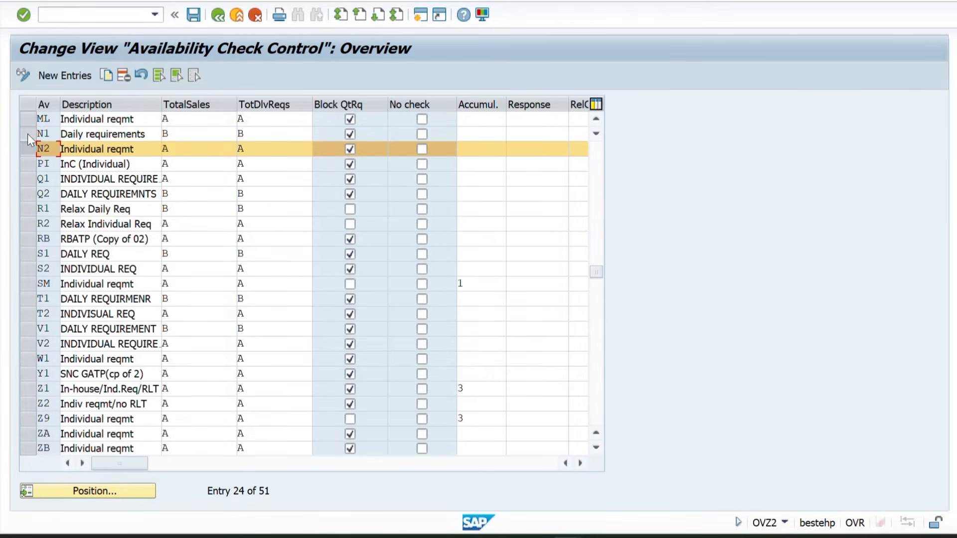
left_click(28, 135)
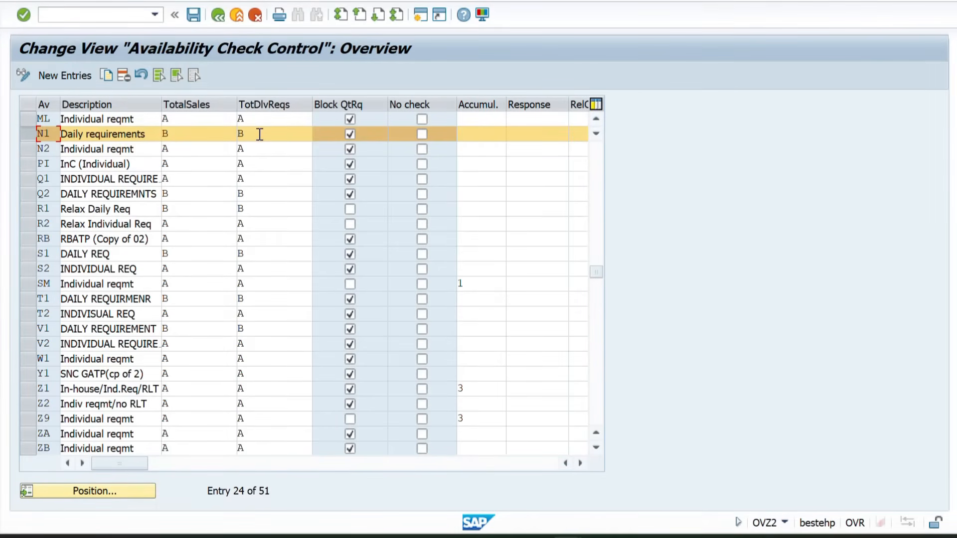
left_click(39, 149)
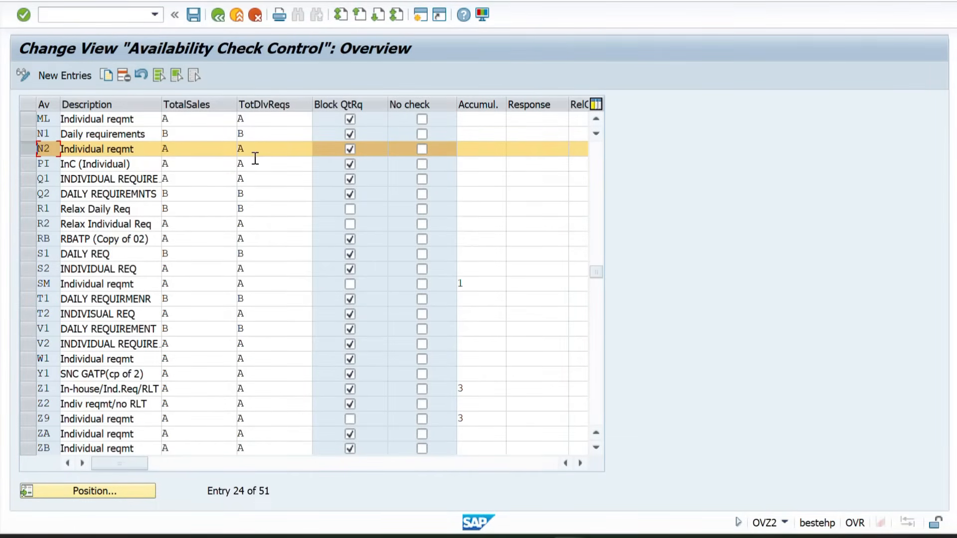
left_click(172, 133)
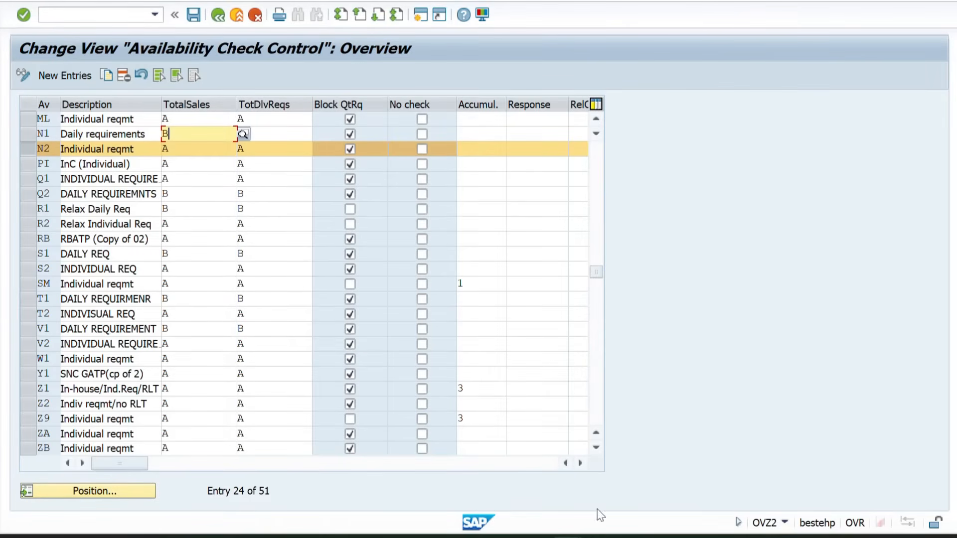
Switch to the Excel sheet and review the daily and individual requirement descriptions against the N1 and N2 sales and delivery values
left_click(621, 467)
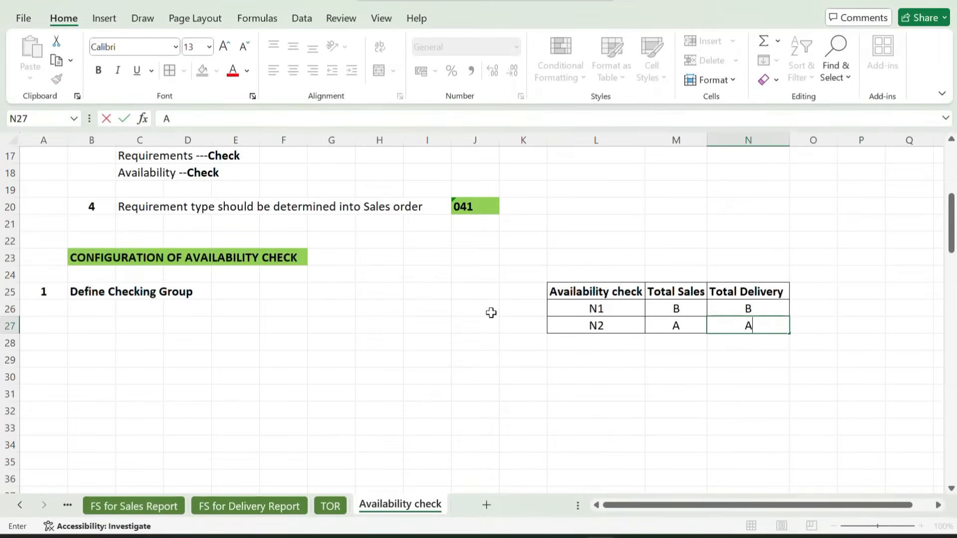
scroll(491, 313, "up", 2)
scroll(491, 312, "up", 4)
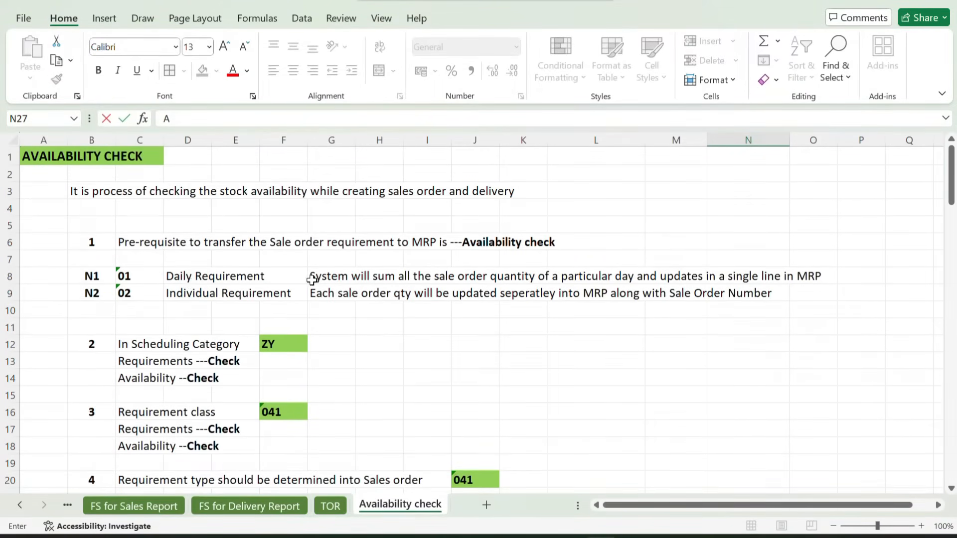
left_click_drag(319, 277, 823, 278)
scroll(500, 336, "down", 7)
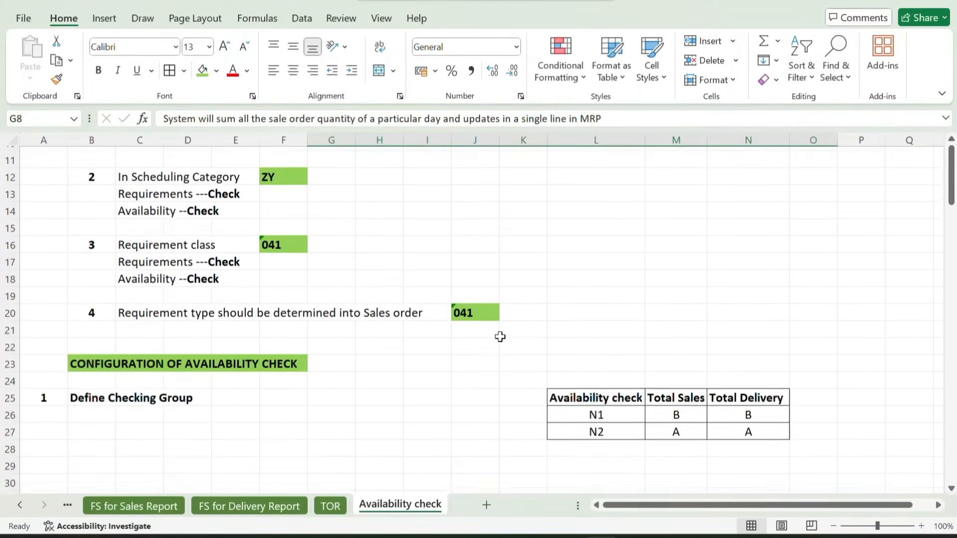
scroll(500, 337, "up", 1)
scroll(500, 337, "up", 1)
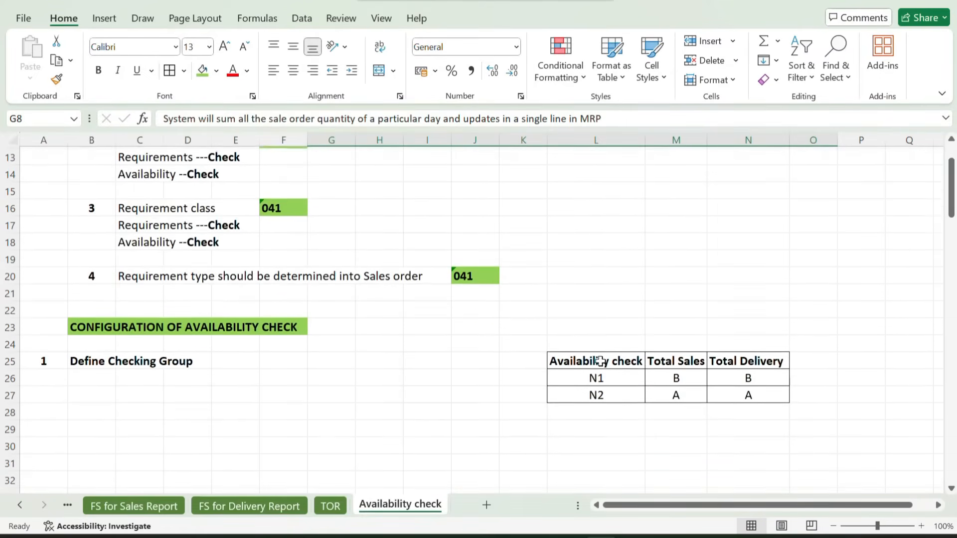
left_click(680, 376)
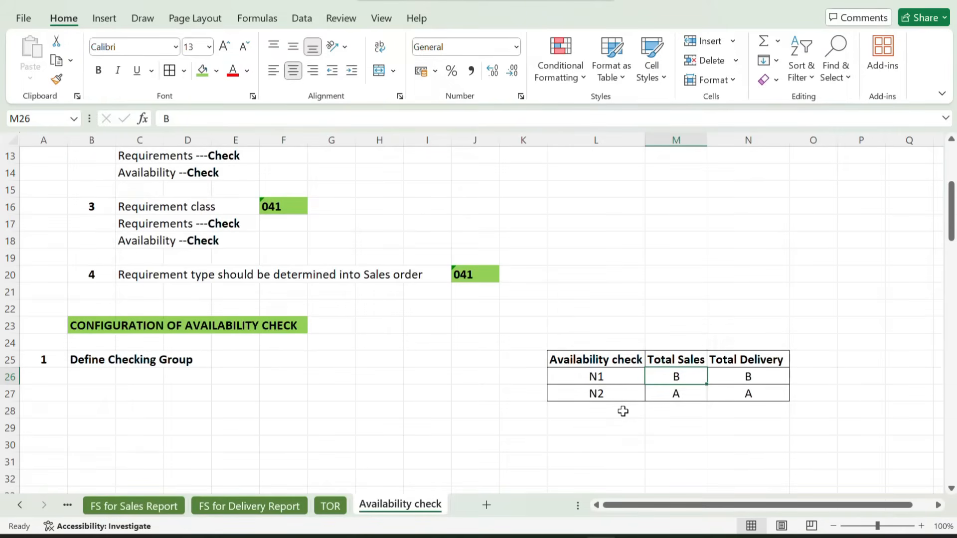
double_click(674, 393)
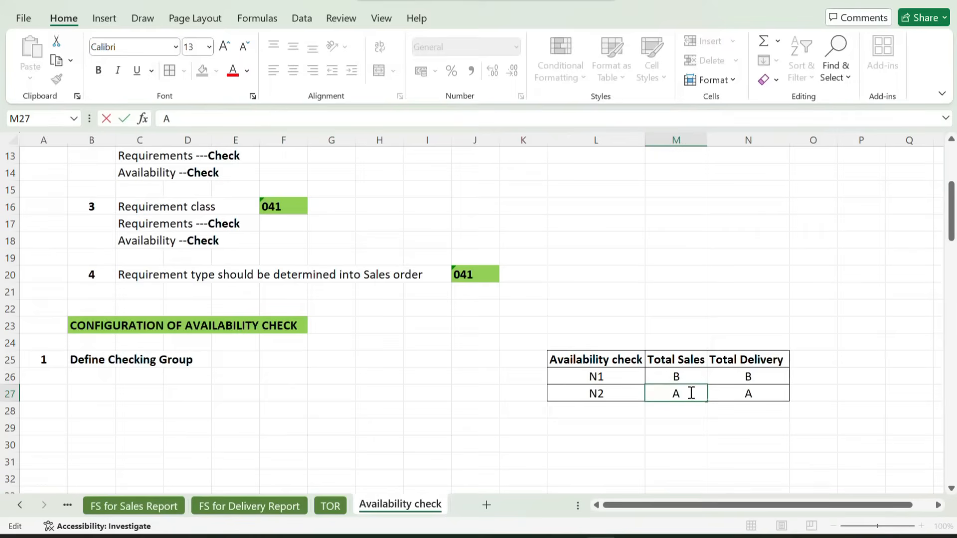
left_click(731, 392)
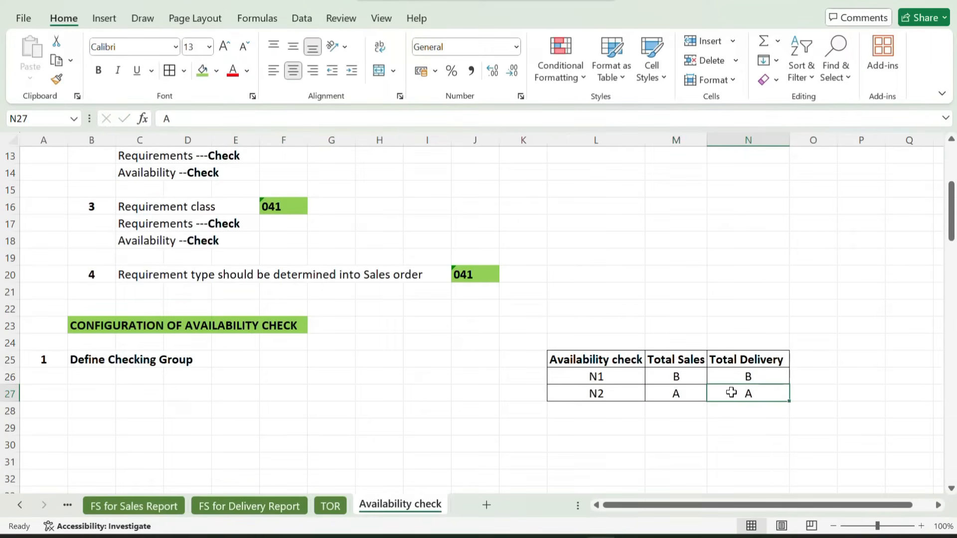
Extend the Total Delivery heading in N25 to read Total Delivery Reqy and autofit column N to its contents
double_click(786, 359)
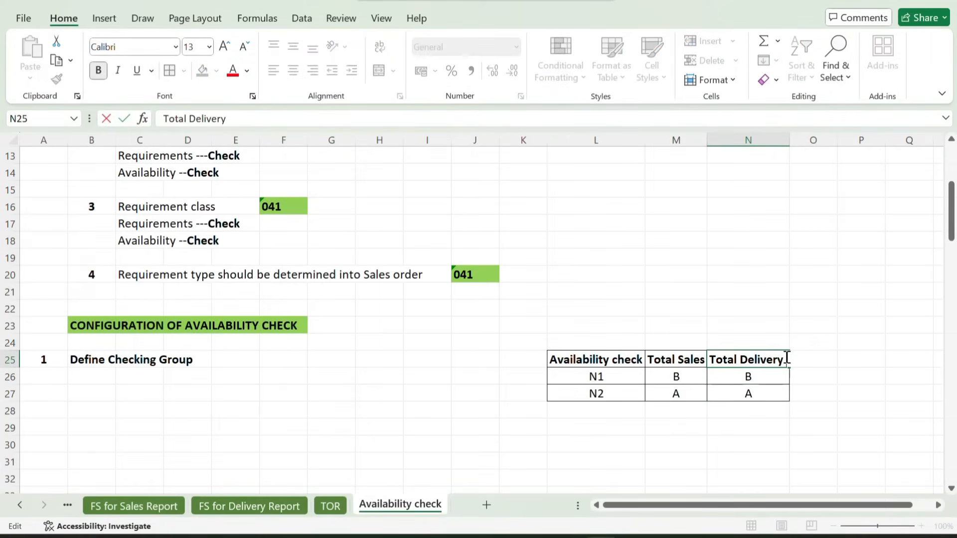
type("Reqy")
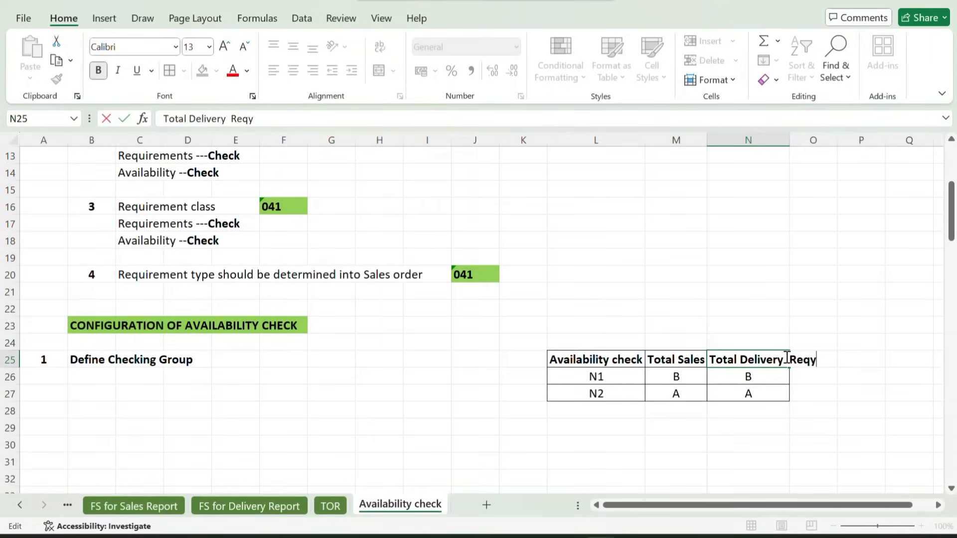
key("Return")
left_click(867, 378)
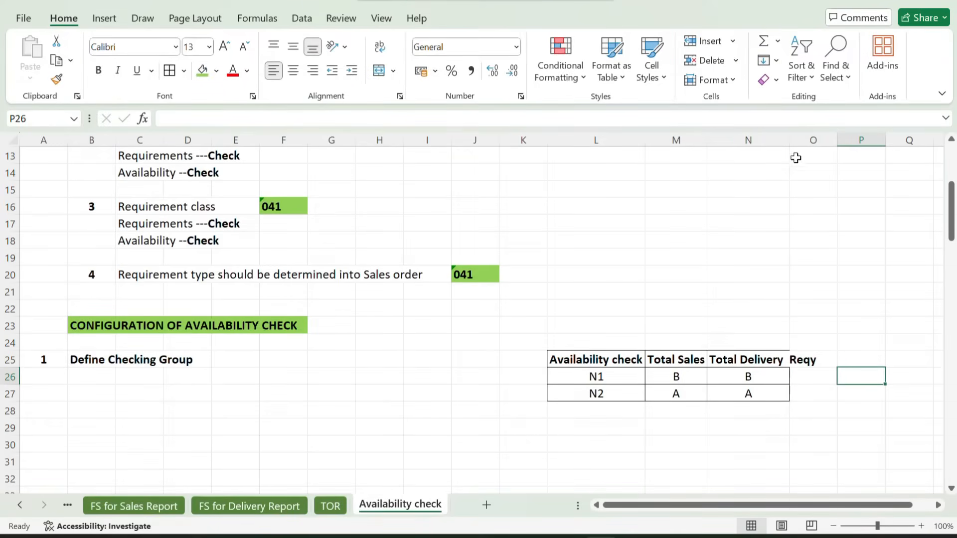
double_click(790, 140)
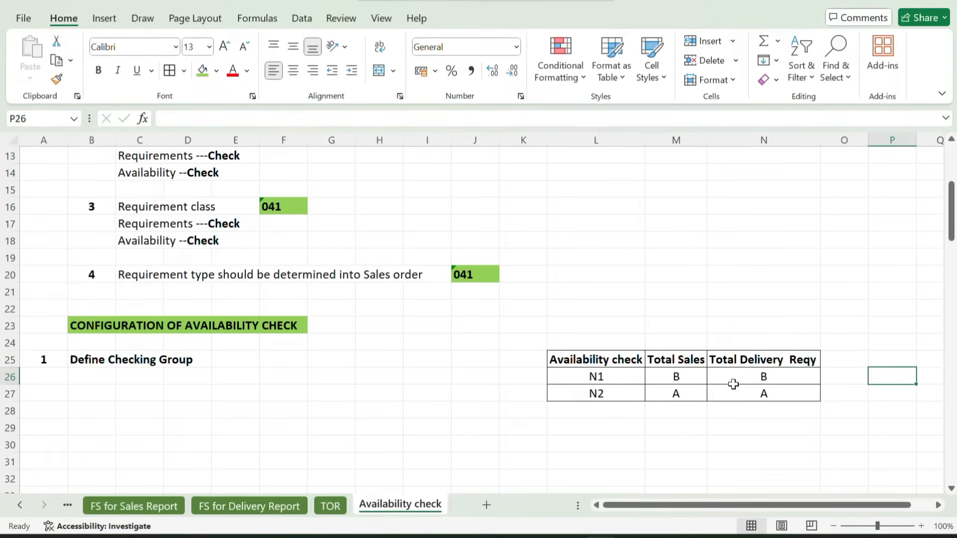
left_click_drag(673, 395, 738, 394)
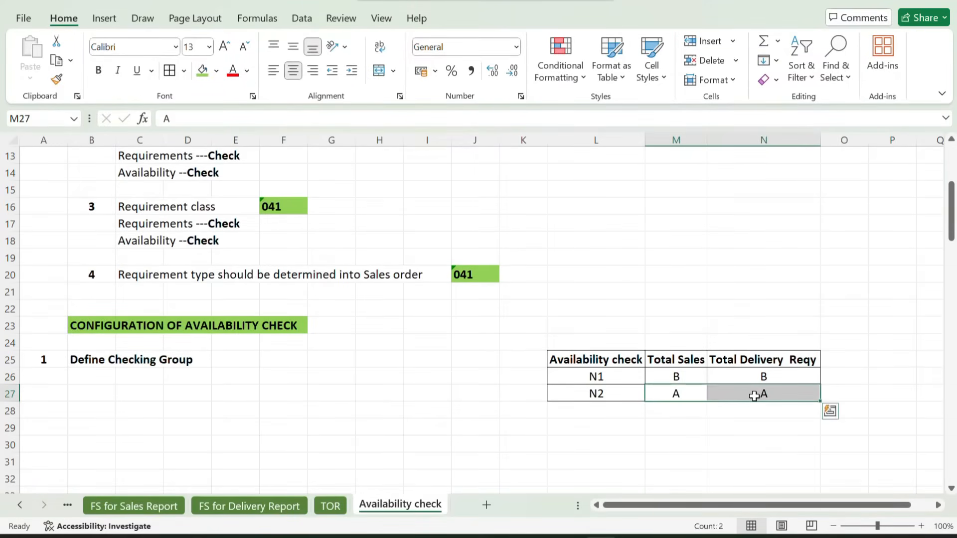
left_click(673, 377)
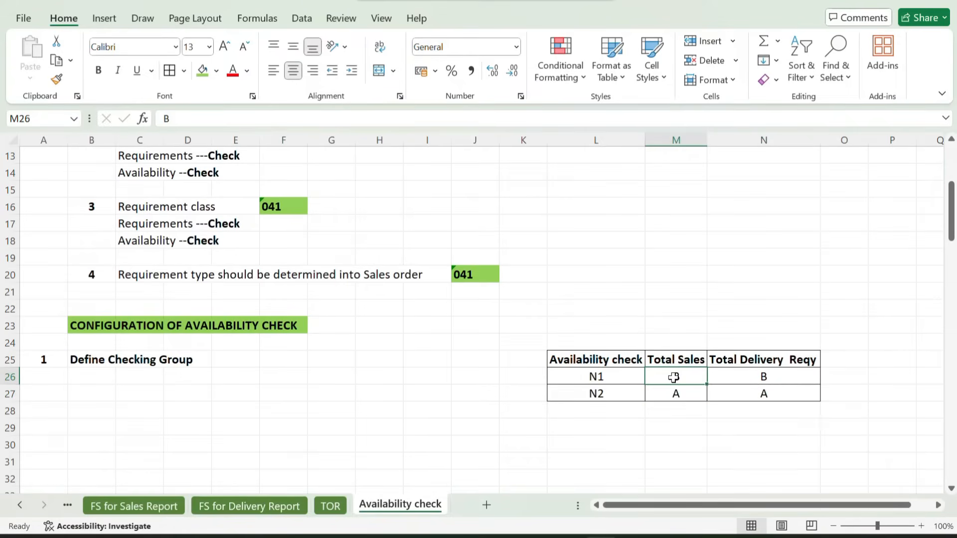
left_click(590, 377)
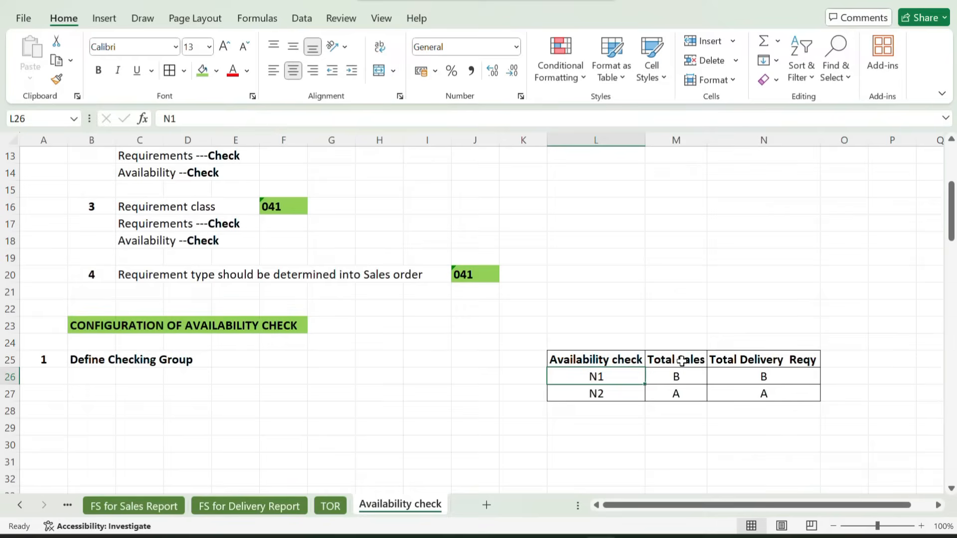
left_click_drag(682, 361, 736, 374)
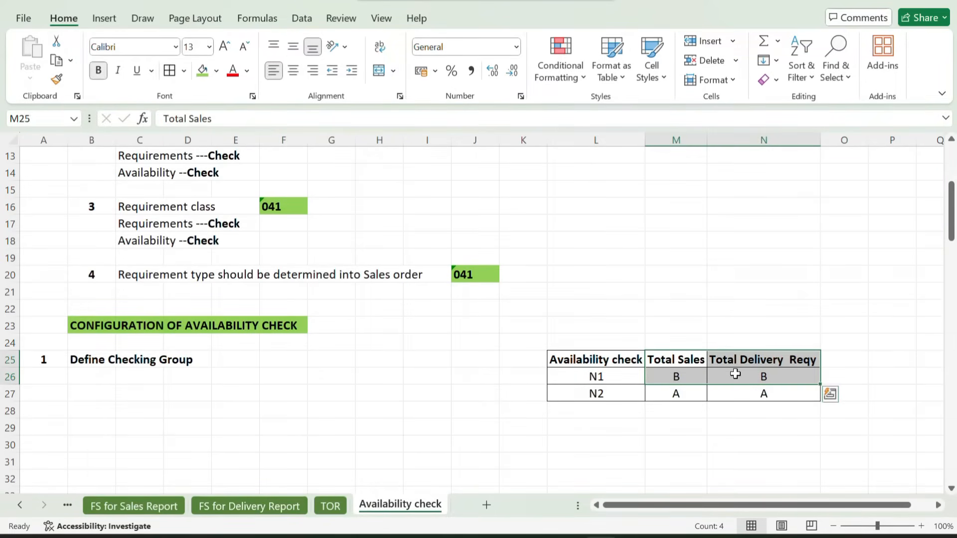
Add the source groups to the checking group cells, making L26 read N1 (01) and L27 read N2 (02)
double_click(631, 379)
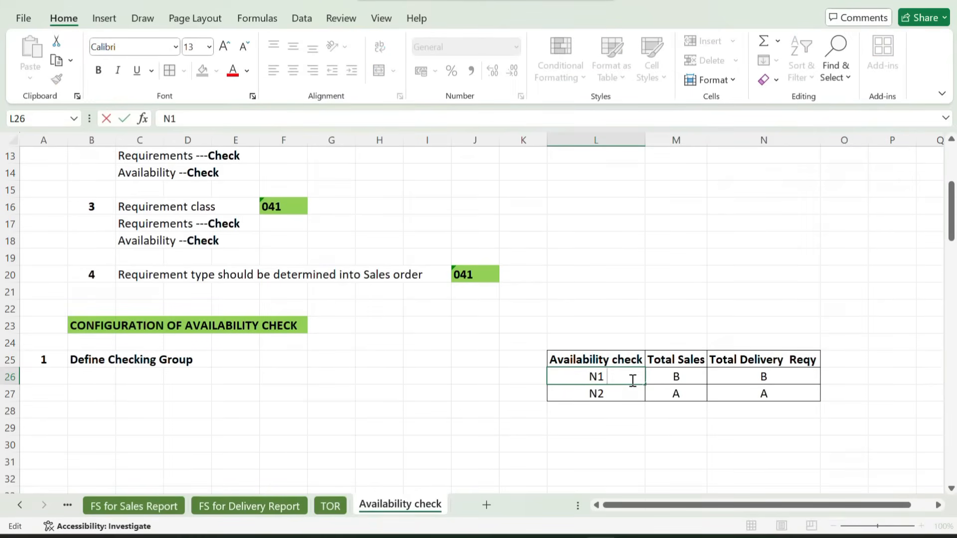
type("(01)")
key("Return")
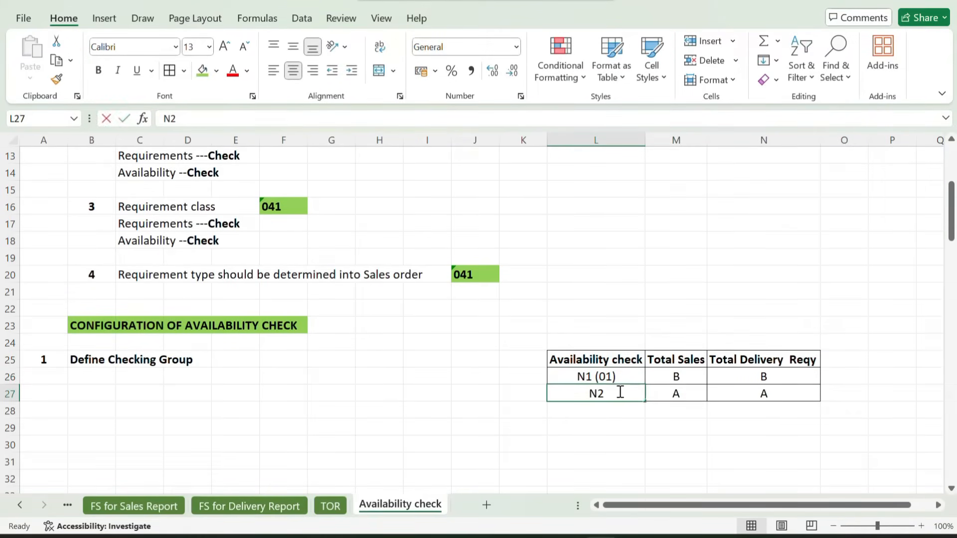
double_click(620, 392)
type("(")
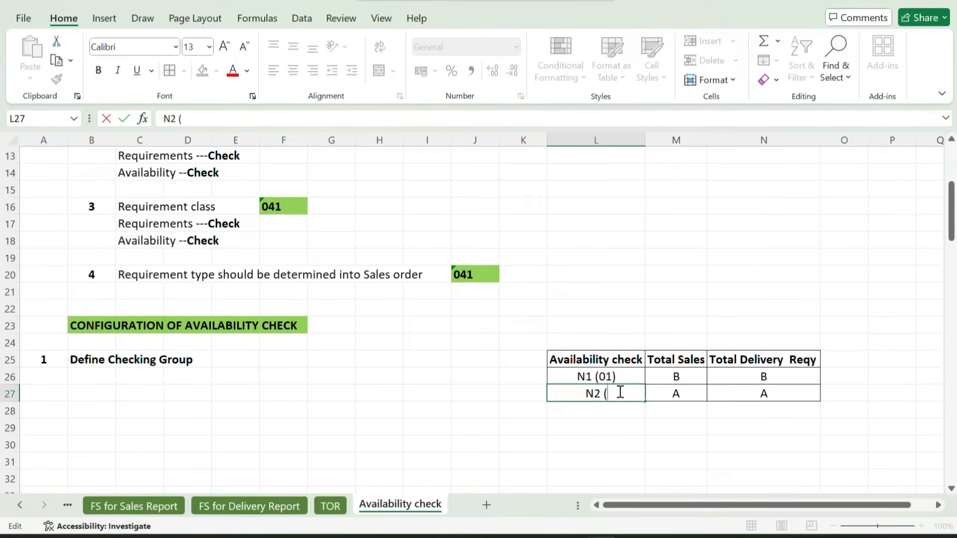
type("02)")
key("Return")
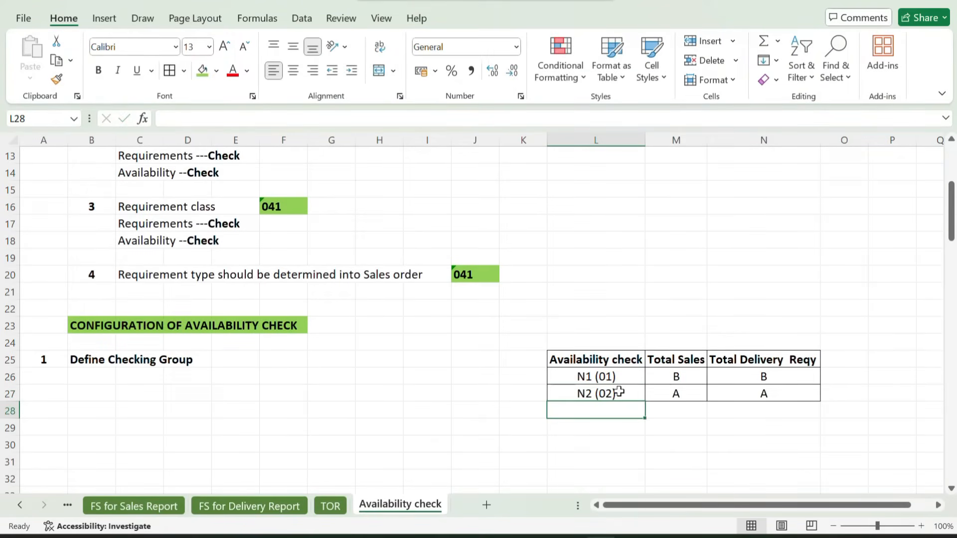
left_click(582, 377)
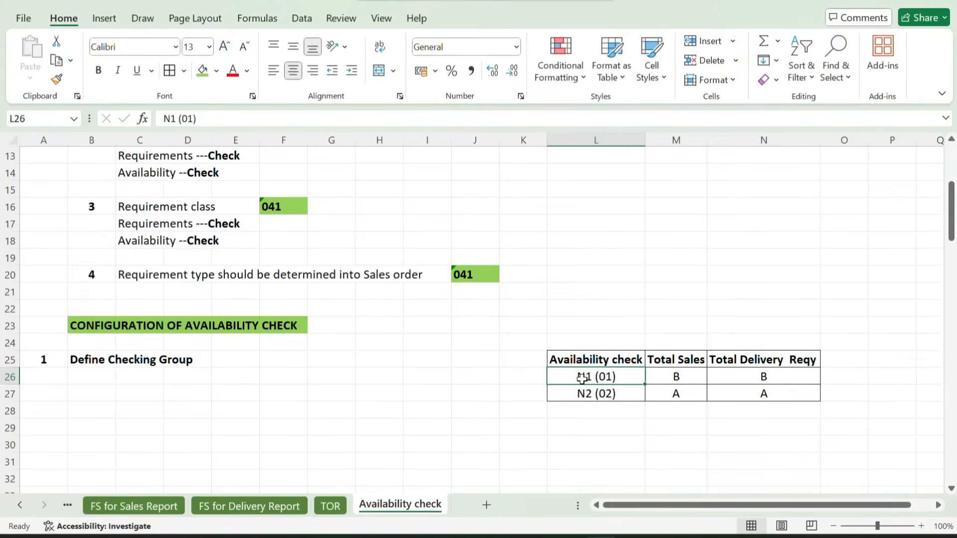
left_click(571, 393)
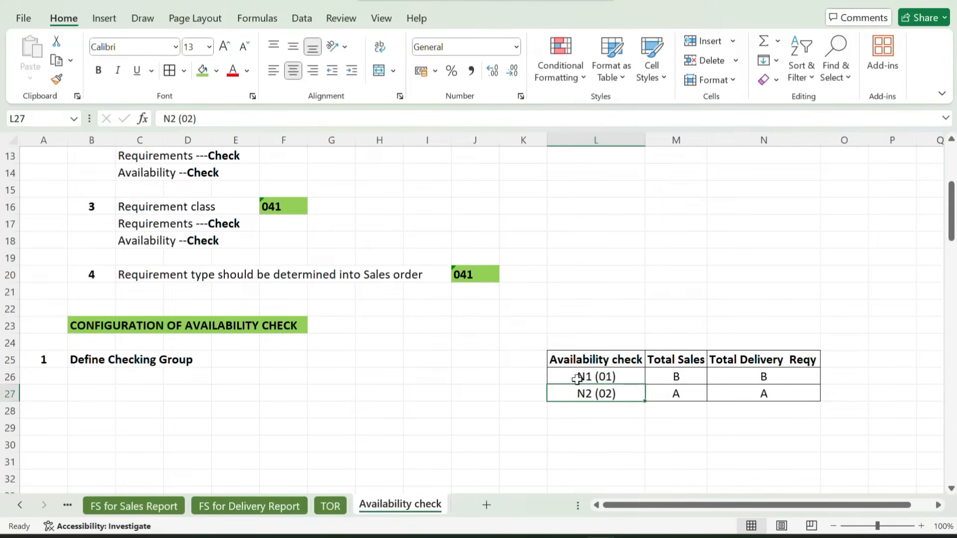
Add configuration step 2 in row 30, with the number in A30 and "Define Material block for other user's" in B30
left_click_drag(94, 359, 191, 358)
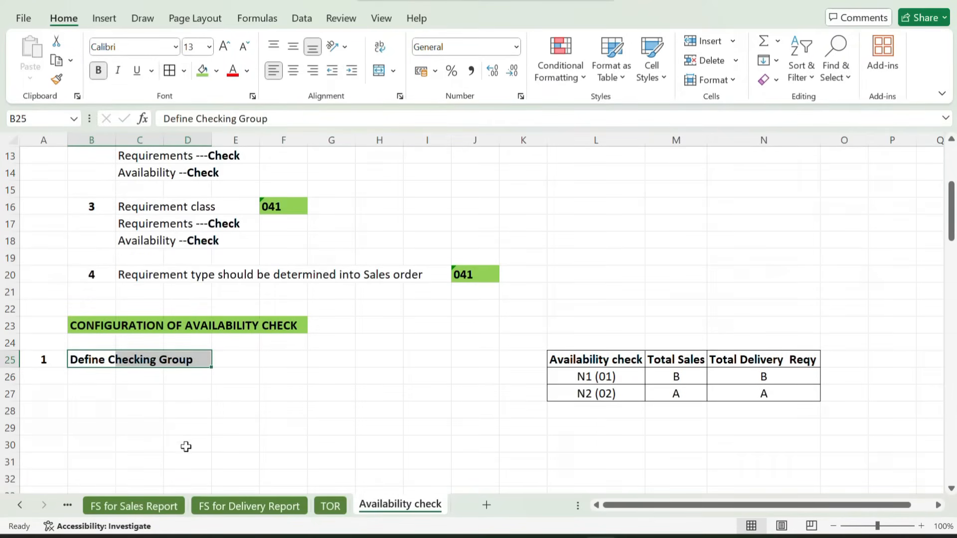
left_click(69, 458)
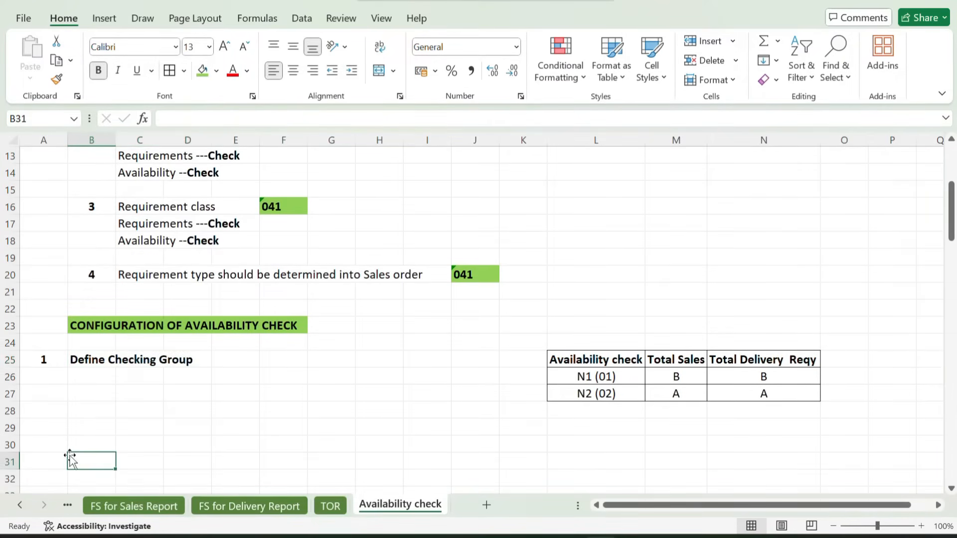
left_click(45, 447)
type("2")
key("Tab")
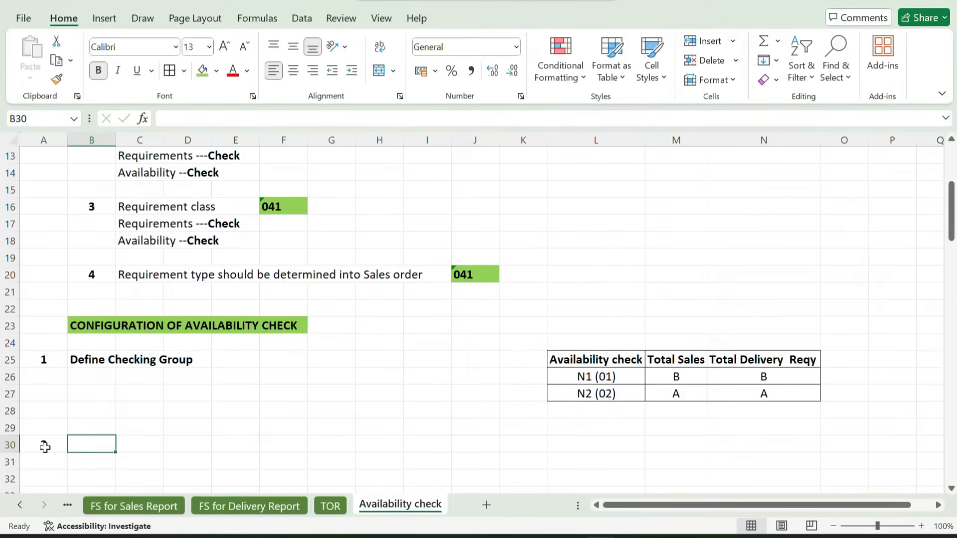
type("Defin")
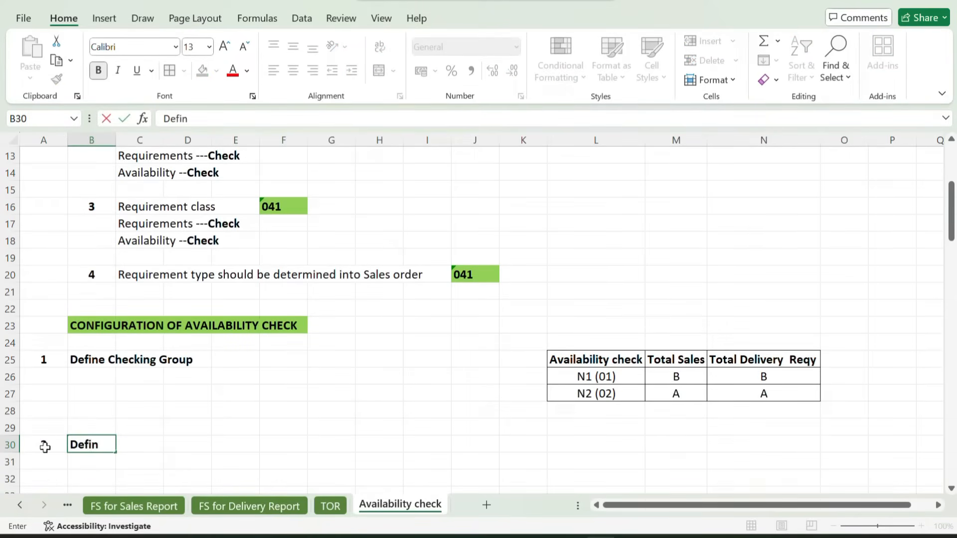
type("e Material")
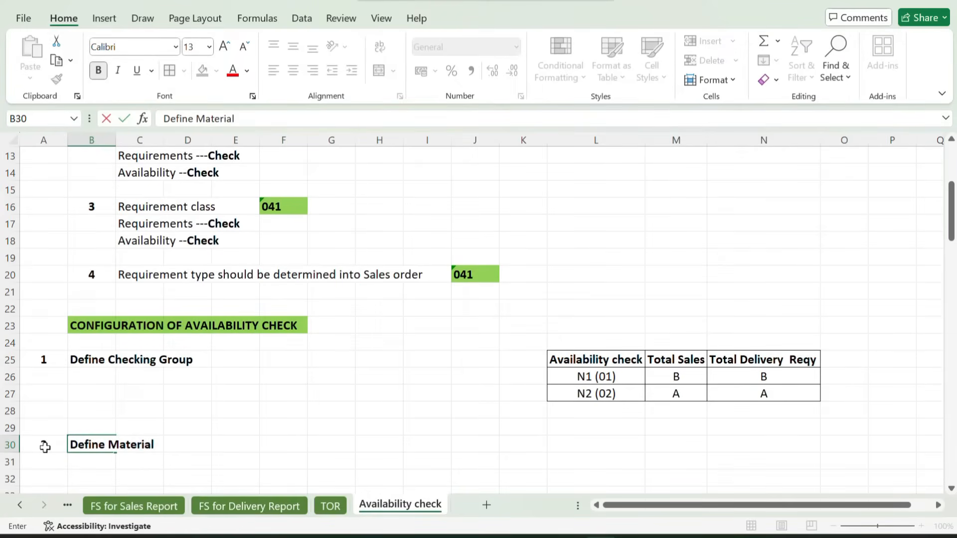
type(" blovk")
key("BackSpace")
key("BackSpace")
type("ck for")
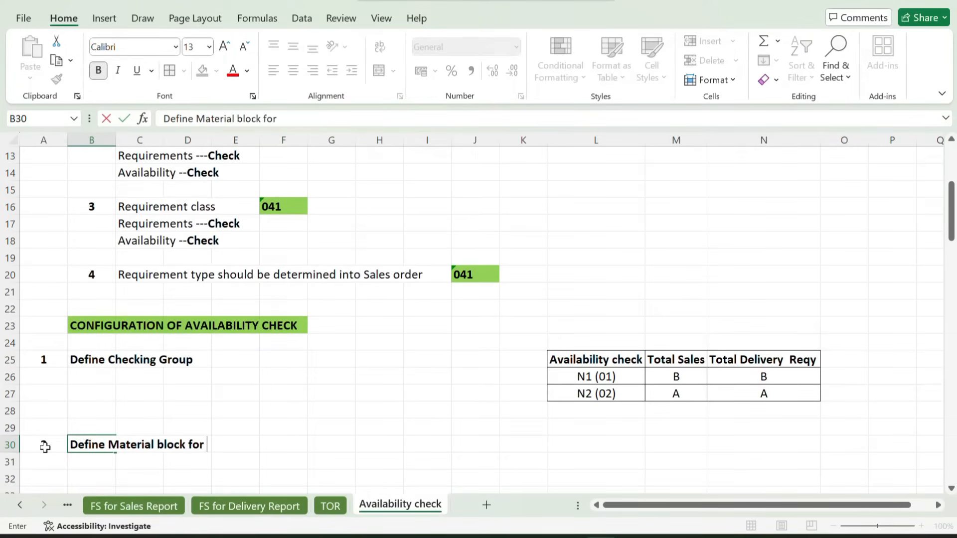
type(" other user's")
key("Return")
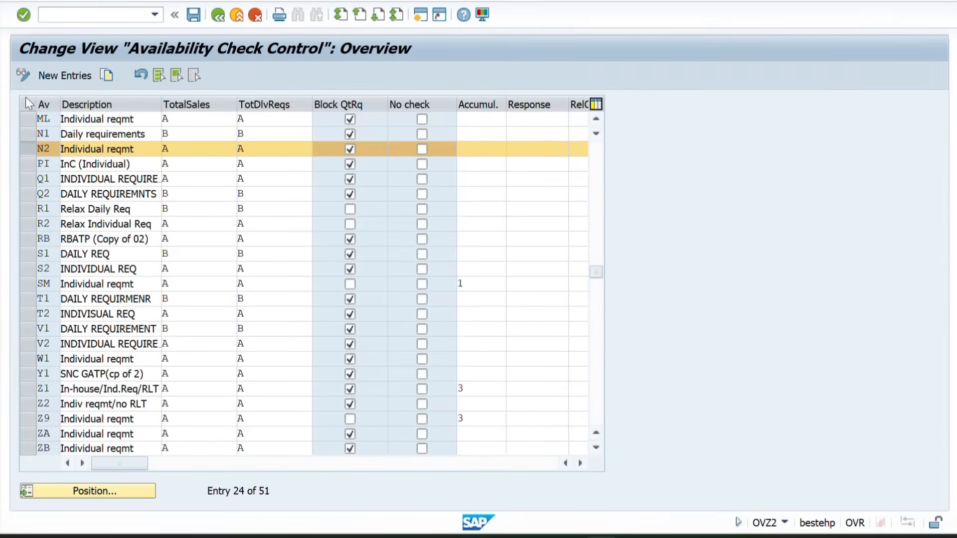
Switch to SAP, return from Availability Check Control to the IMG structure, and open the Define Material Block For Other Users activity
left_click(198, 134)
type("B")
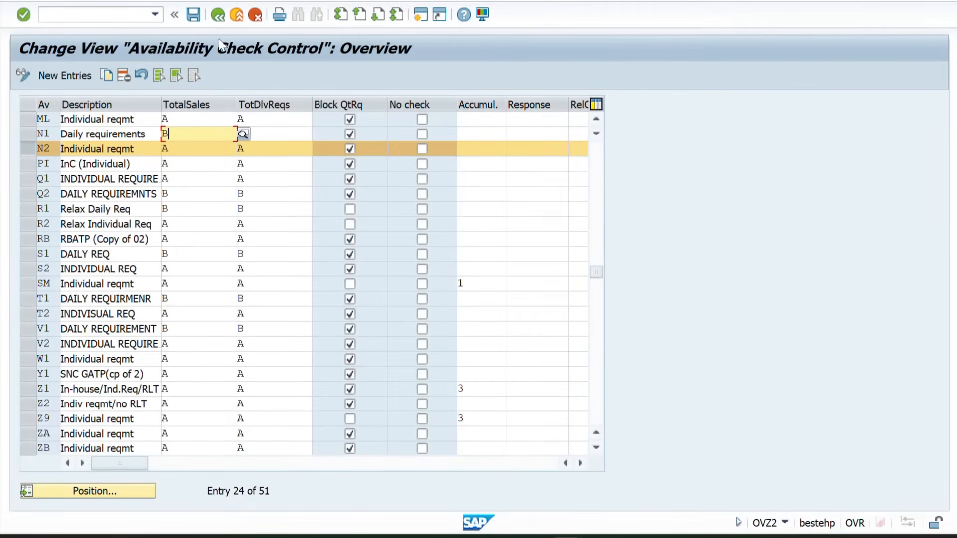
left_click(215, 14)
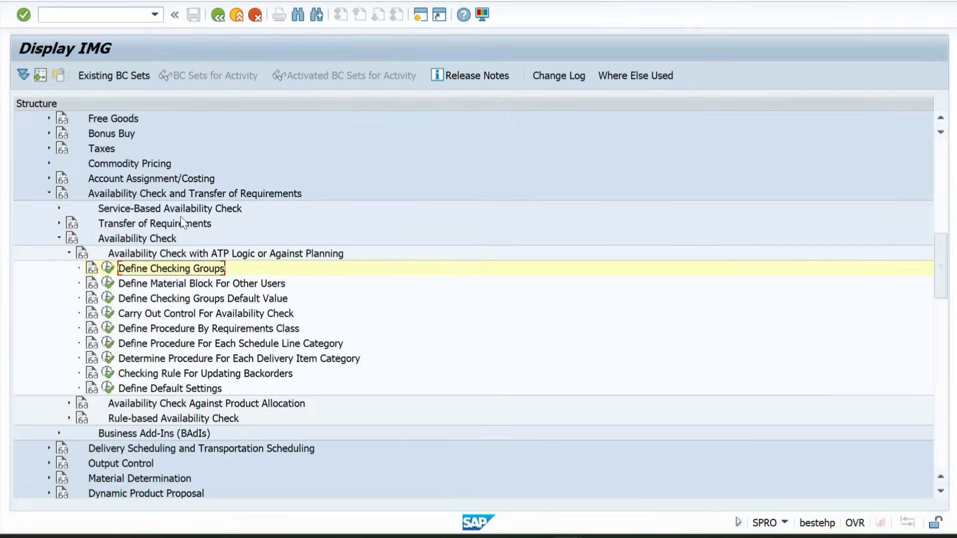
left_click(137, 287)
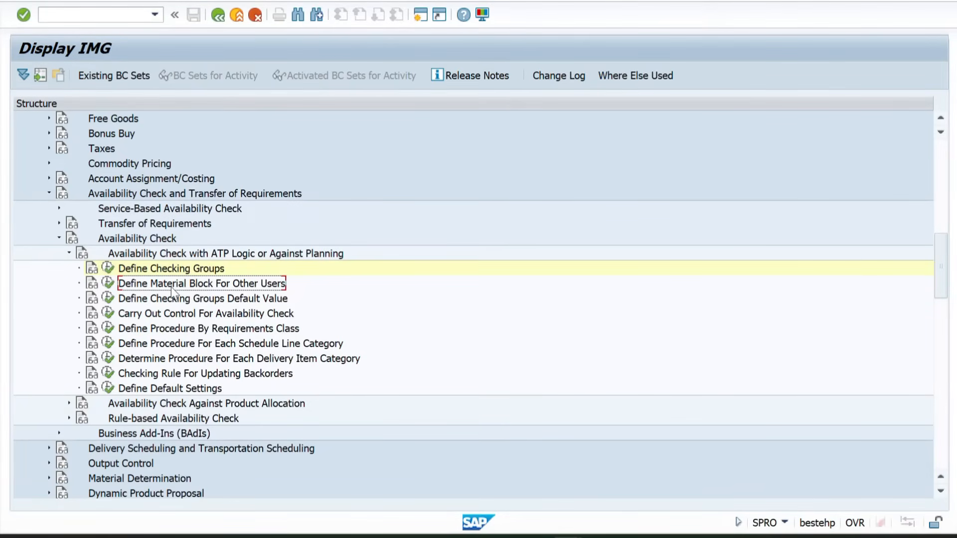
left_click(107, 285)
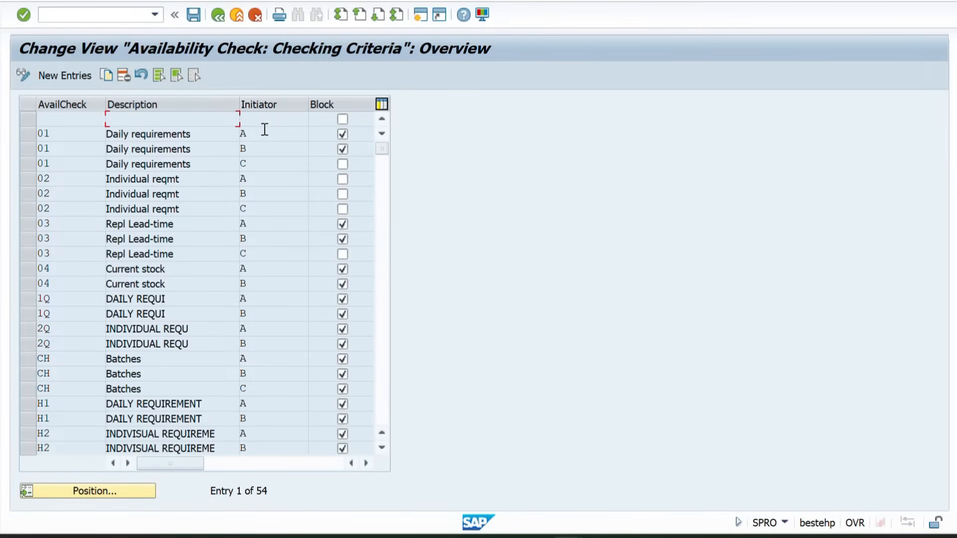
Start new entries in the checking criteria table and add availability check N1 with initiator A (Order)
left_click(55, 74)
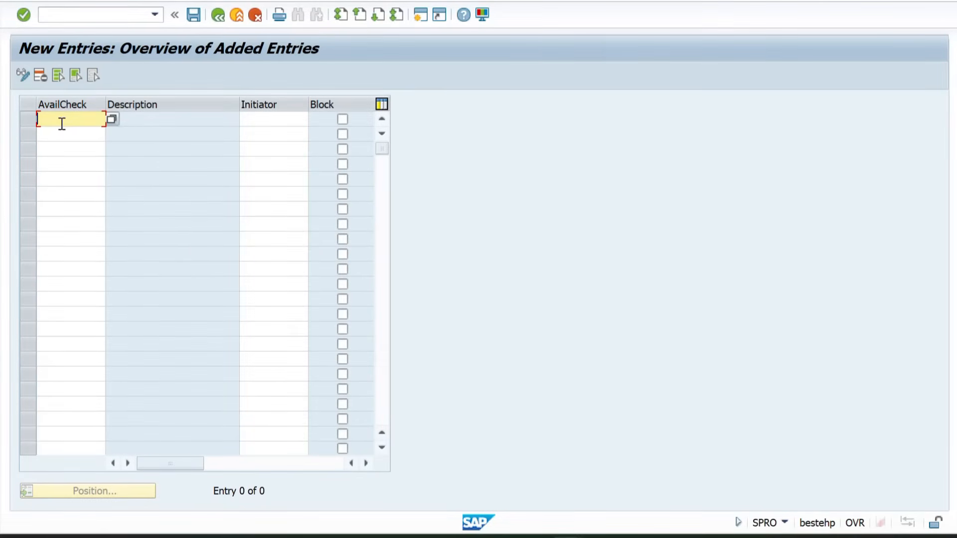
type("N1")
key("Tab")
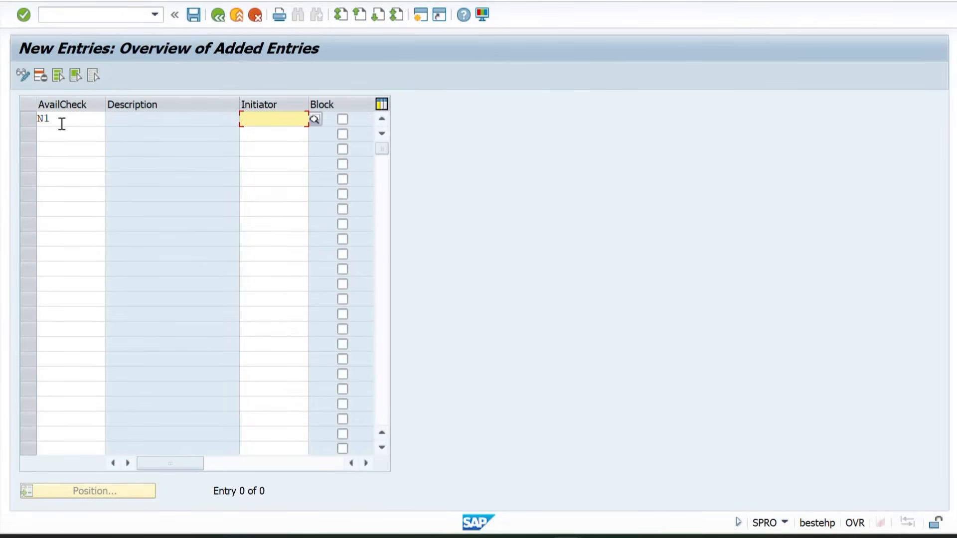
left_click(58, 130)
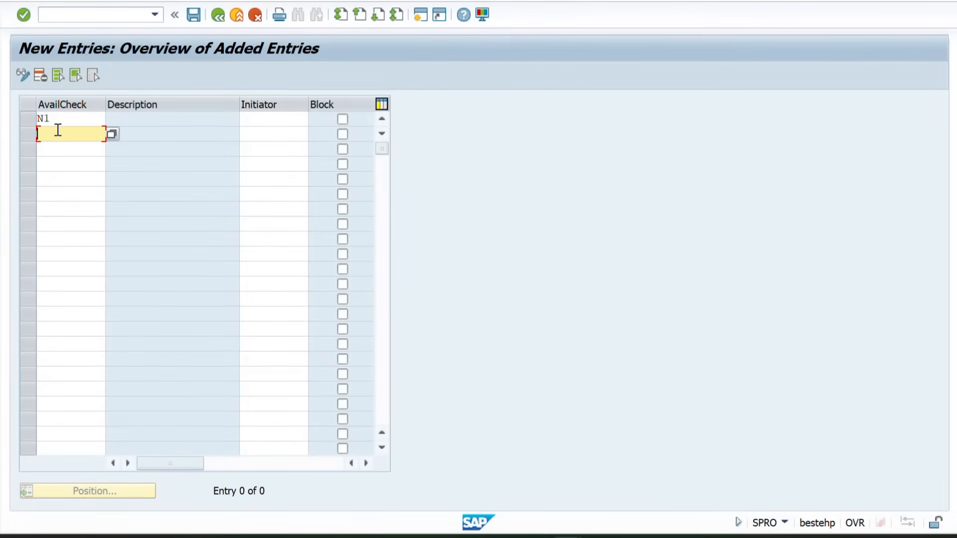
left_click(252, 119)
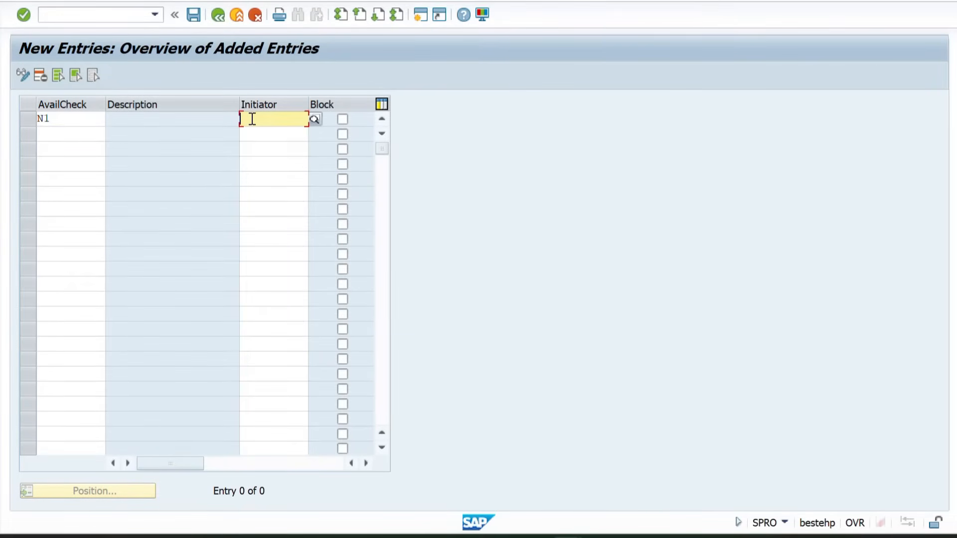
type("A")
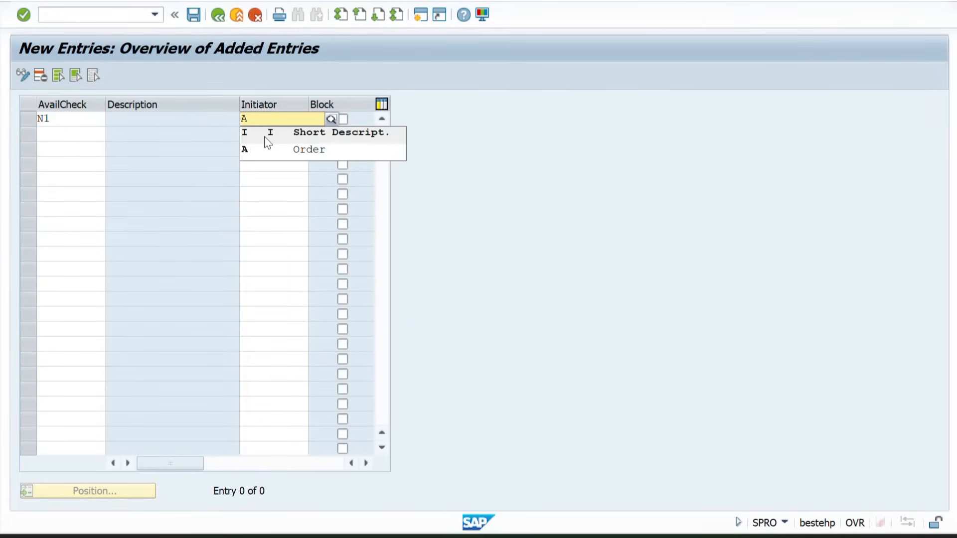
left_click(289, 155)
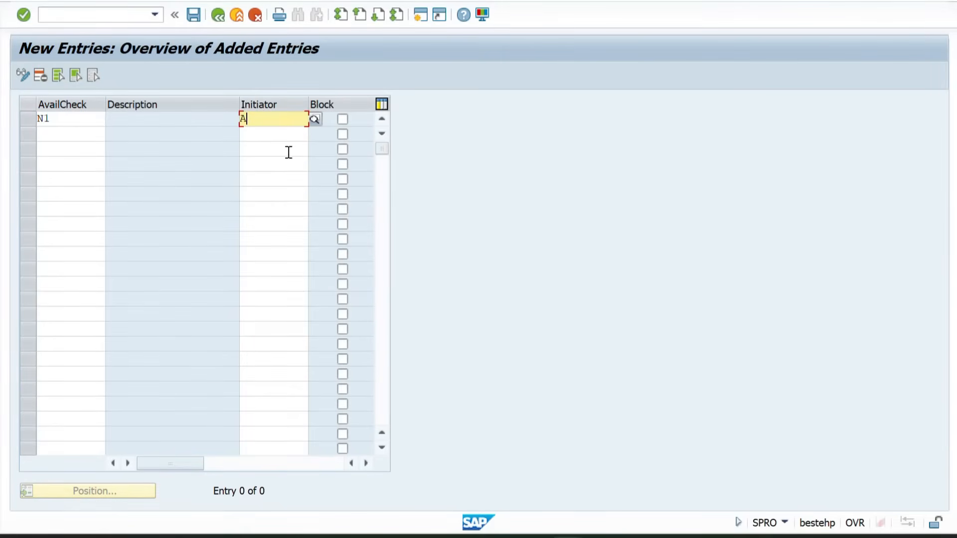
Add a second entry for availability check N1 with initiator B (Delivery note)
left_click(72, 132)
type("N1")
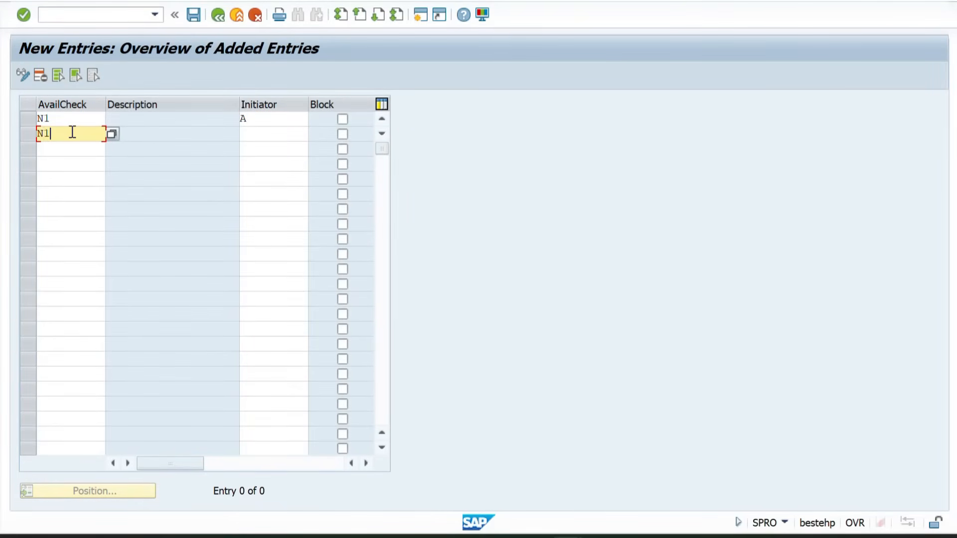
key("Tab")
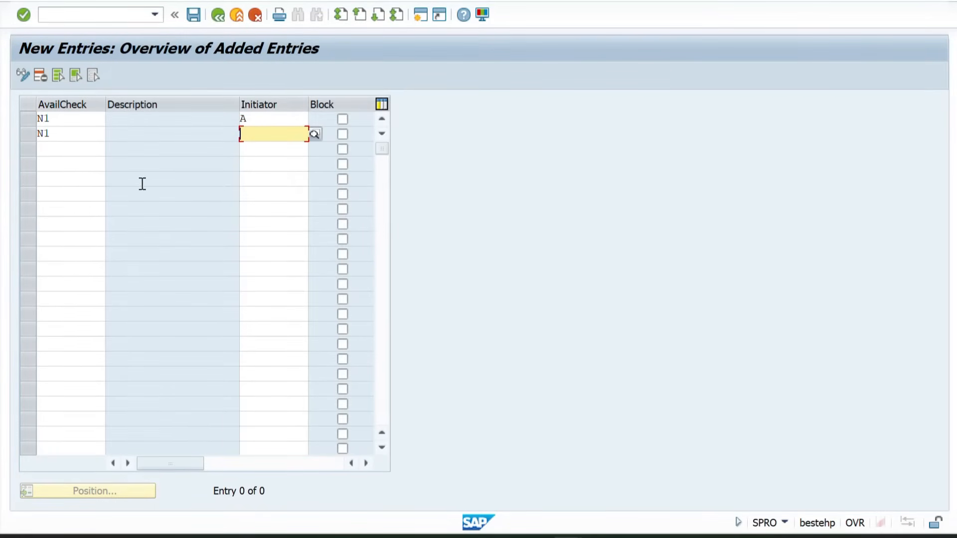
type("B")
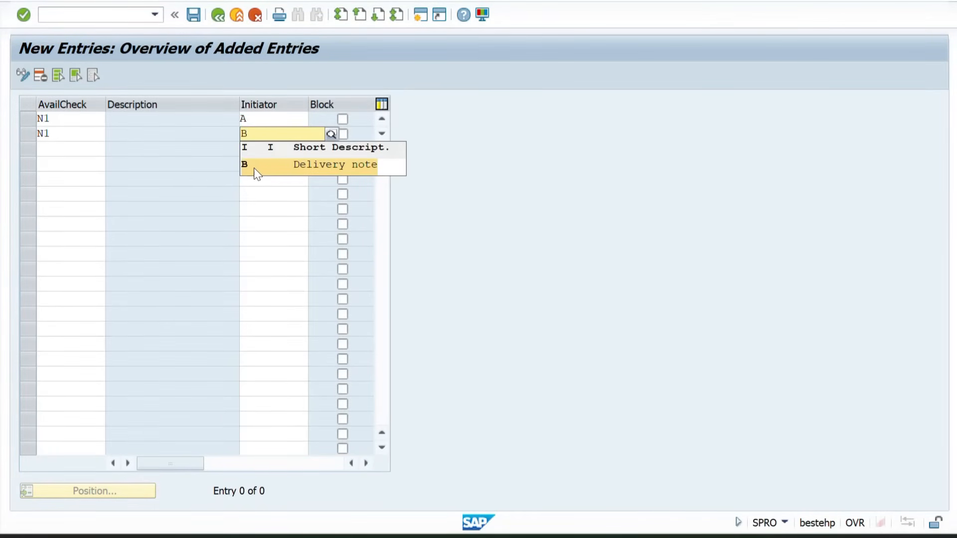
left_click(267, 170)
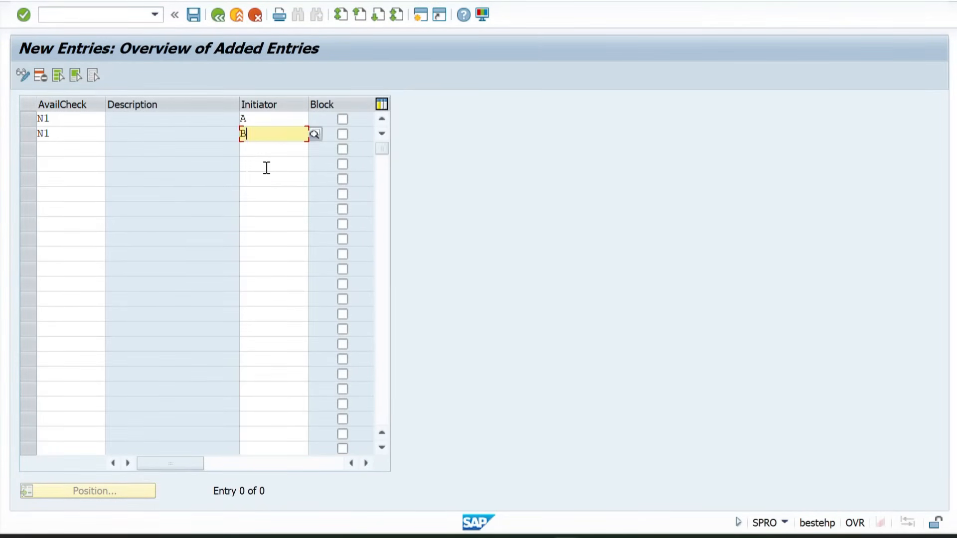
Add an entry for availability check N2 with initiator A in the third row
left_click(72, 154)
type("N")
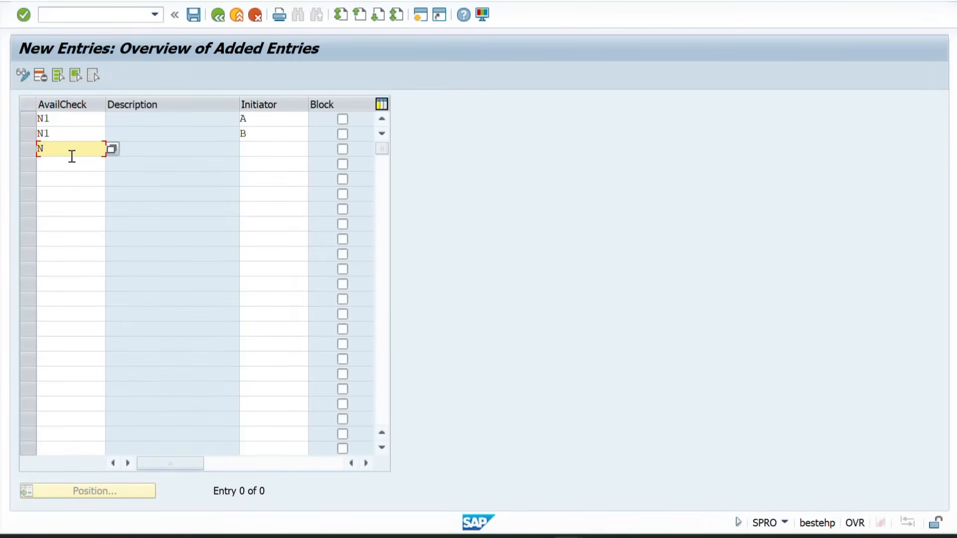
type("2")
key("Tab")
type("A")
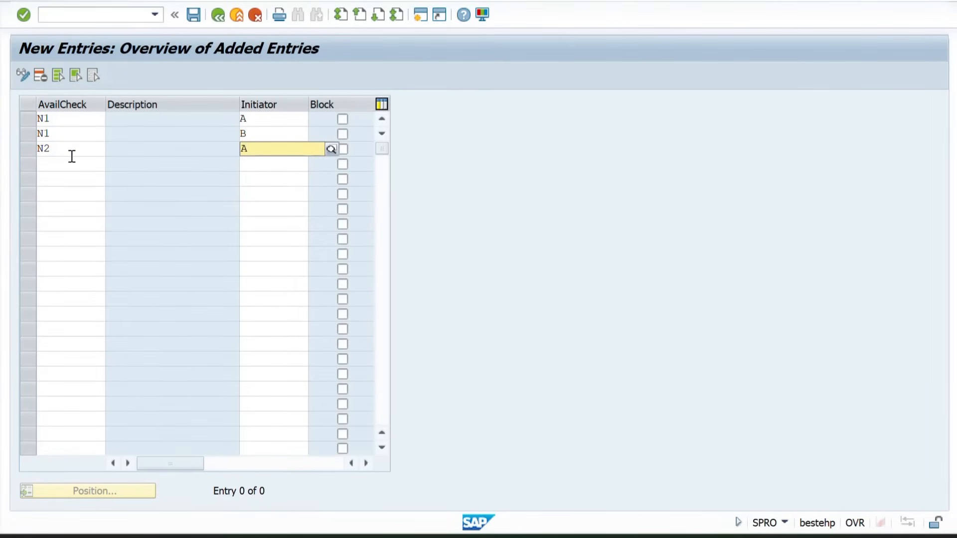
key("F4")
left_click(249, 182)
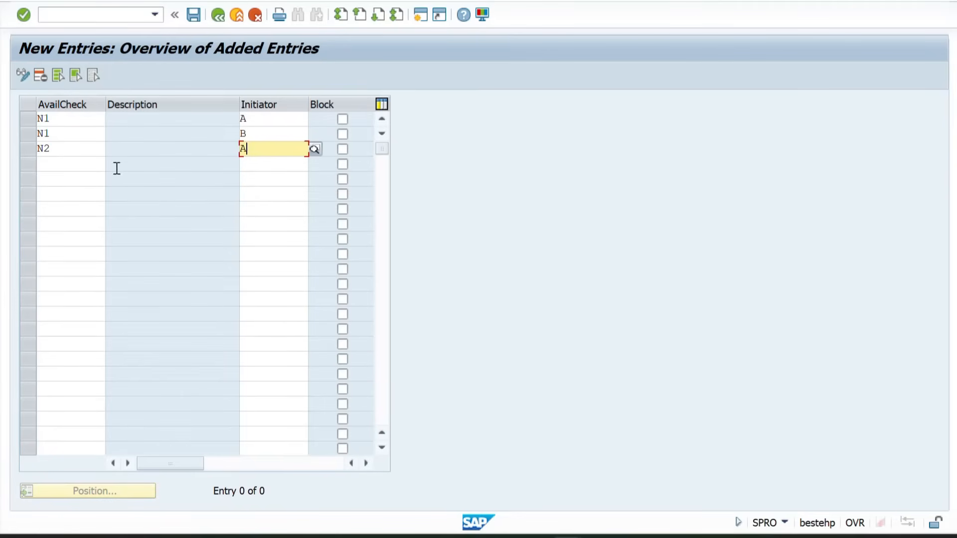
Add another entry for availability check N2 with initiator B in the fourth row
left_click(50, 163)
type("N2")
key("Tab")
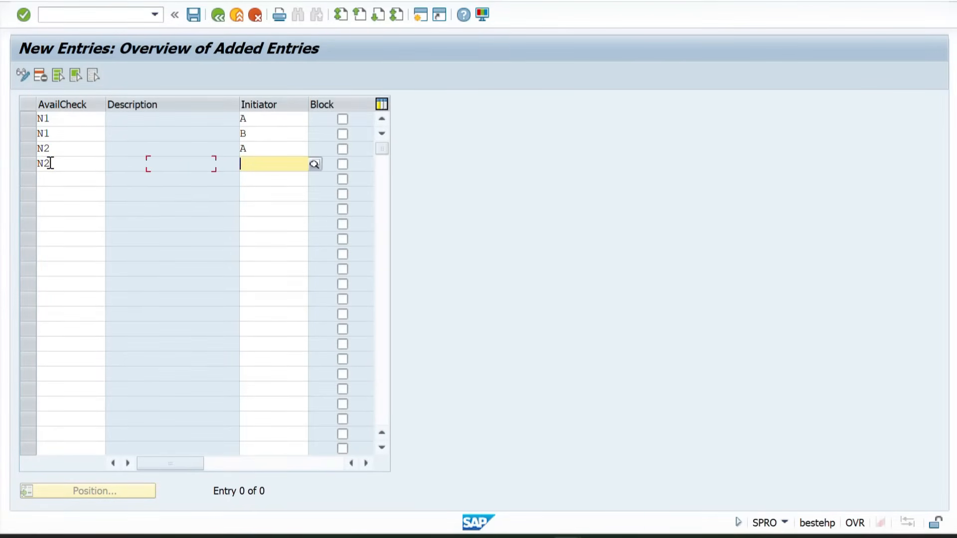
type("B")
key("F4")
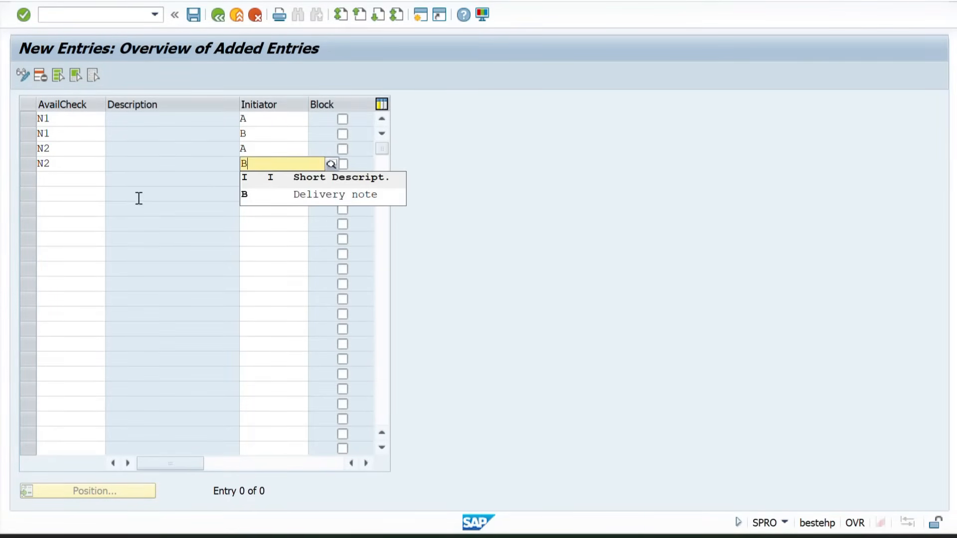
Enable Block for all four N1 and N2 entries and save them to customizing request DPKK900290
left_click(343, 121)
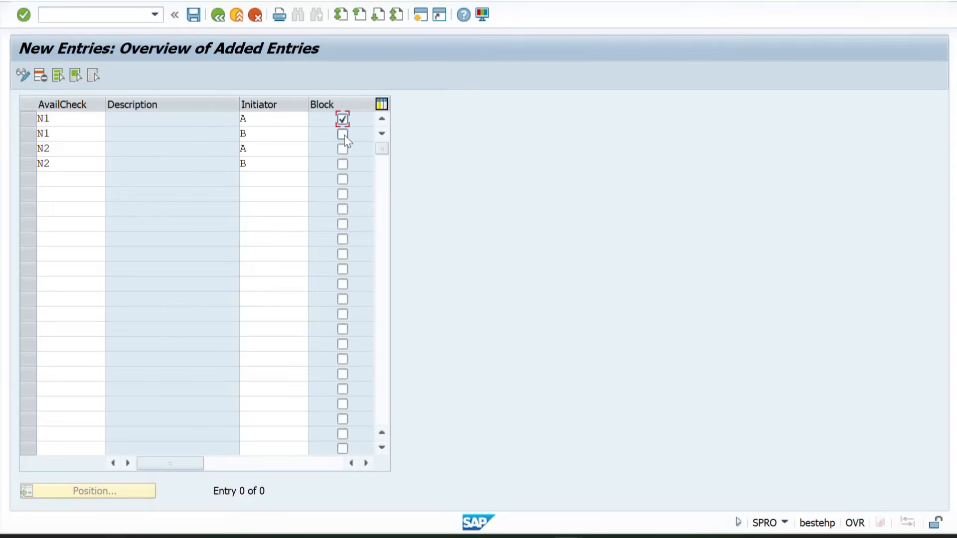
left_click(346, 134)
left_click(345, 149)
left_click(343, 164)
left_click(196, 15)
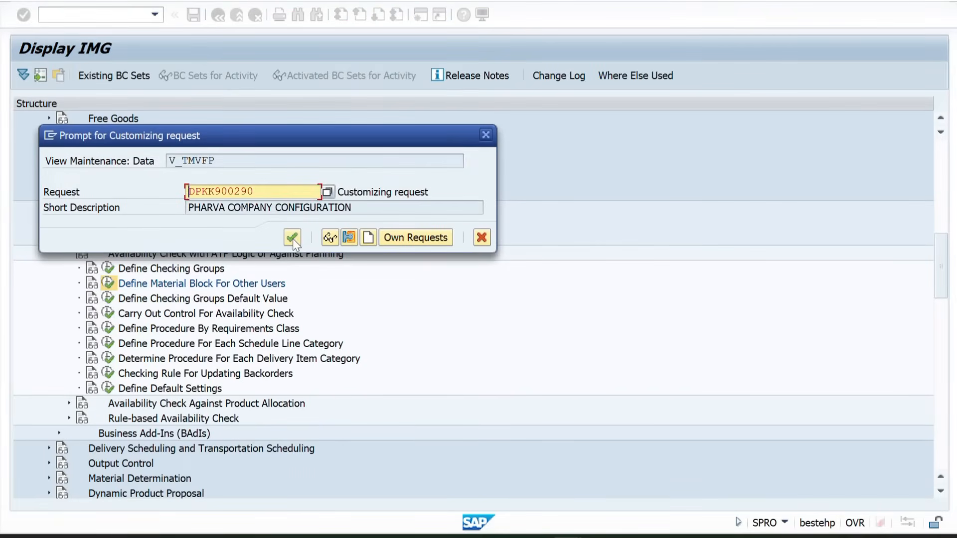
left_click(291, 243)
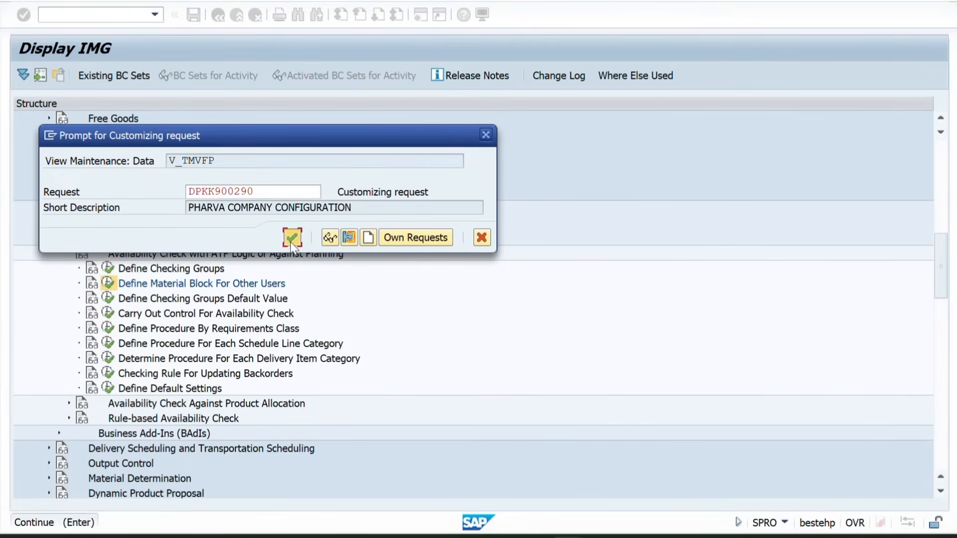
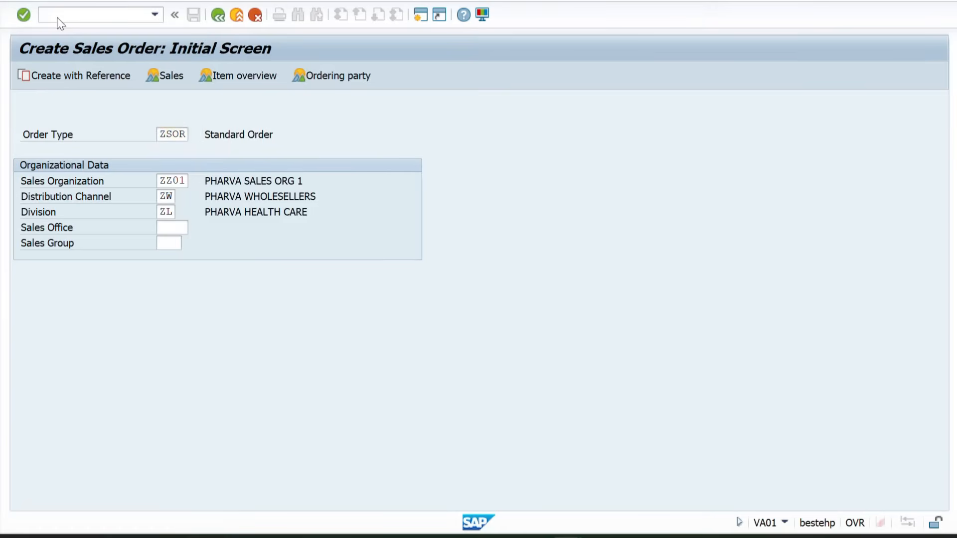
Start a standard order, enter the sold-to party's customer number and the PO number, and accept the proposed unloading point
key("Return")
key("Tab")
key("Tab")
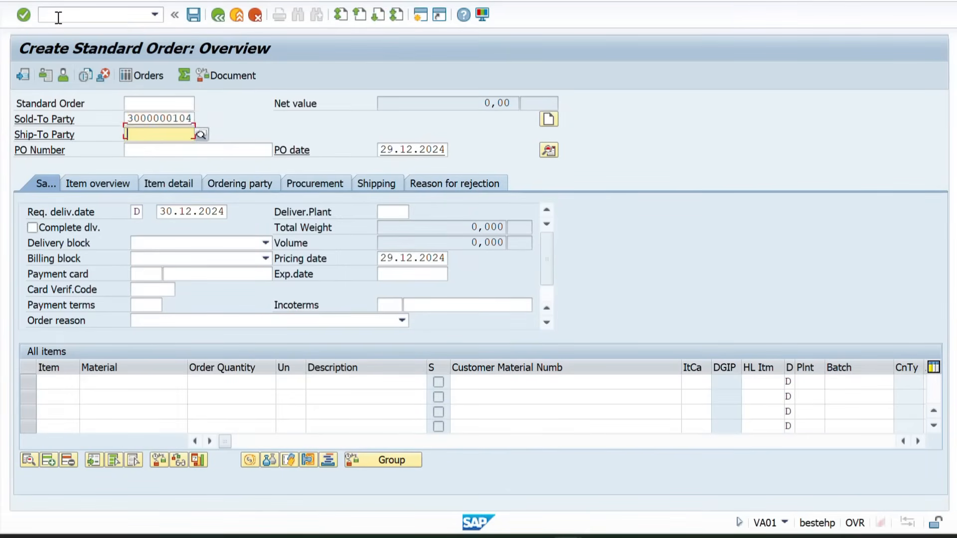
key("space")
key("Return")
key("Return")
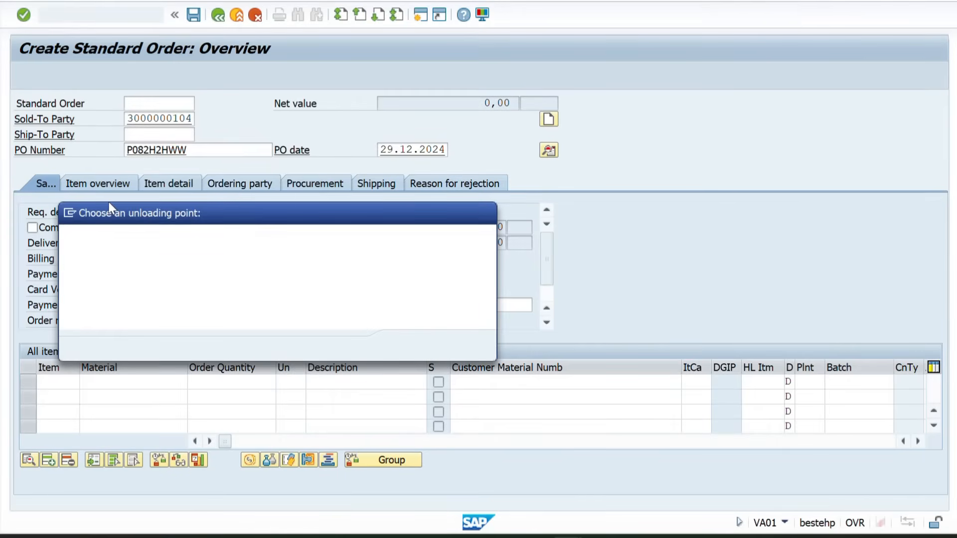
key("Return")
Add material 50065854 with an order quantity of 10 as the first order item
type("50065854")
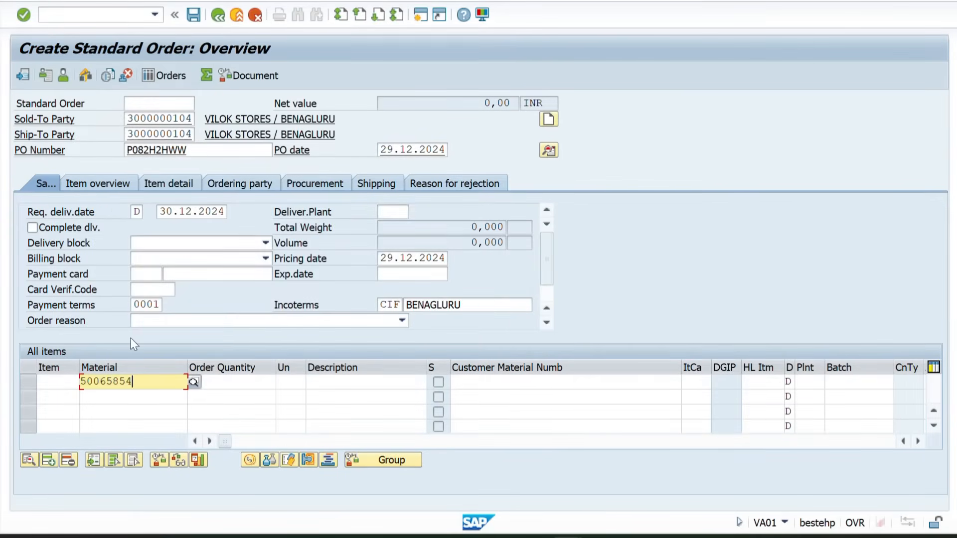
key("Tab")
type("10")
key("Return")
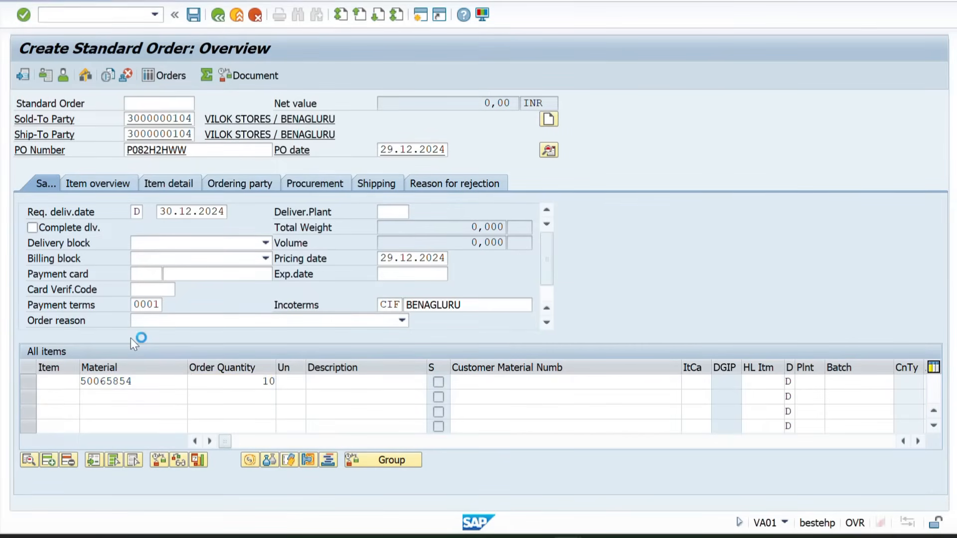
key("Return")
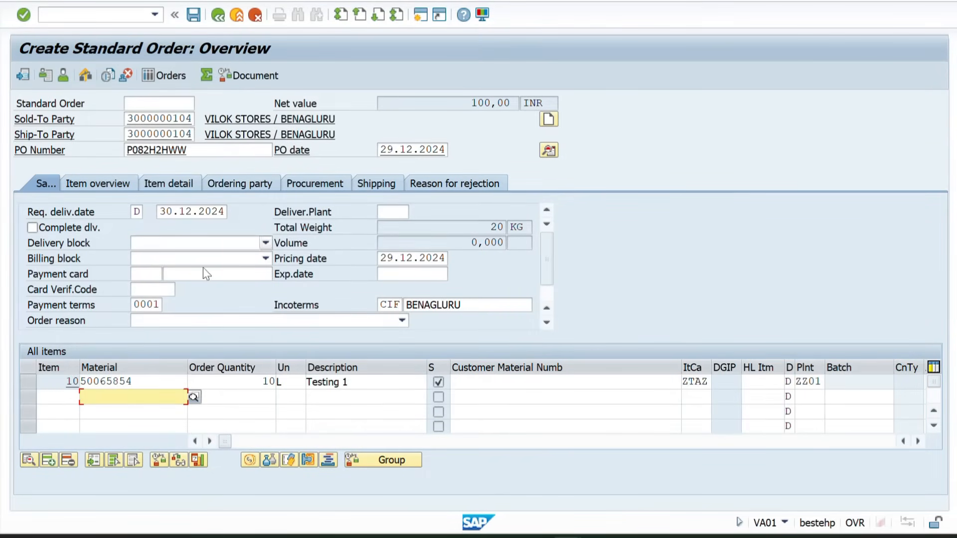
Open transaction VA01 in a new session and start another standard order
left_click(80, 15)
type("/OVA0")
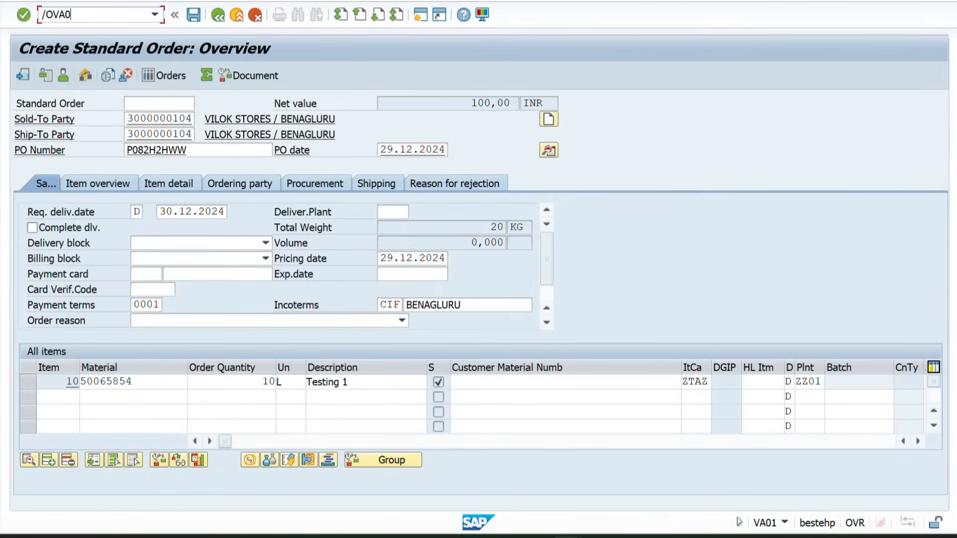
type("1")
key("Return")
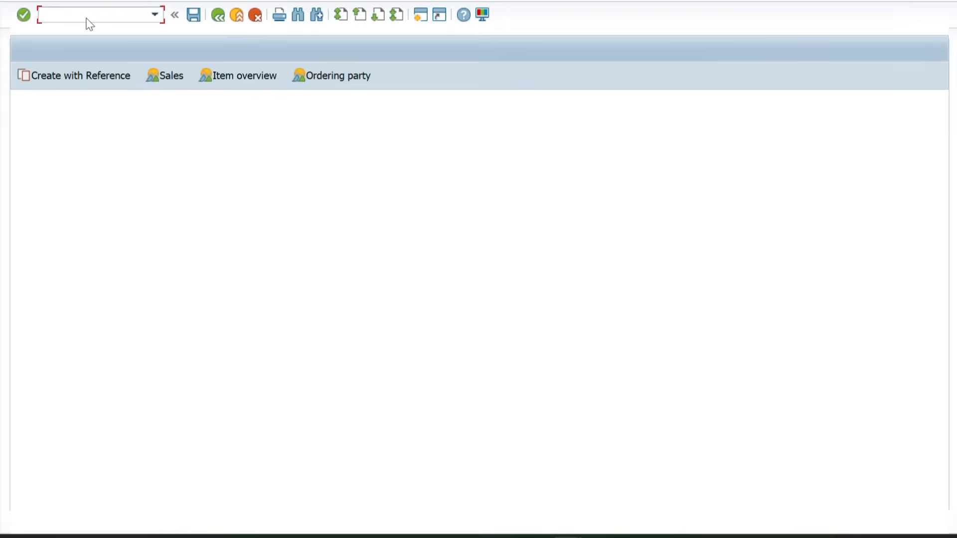
key("Return")
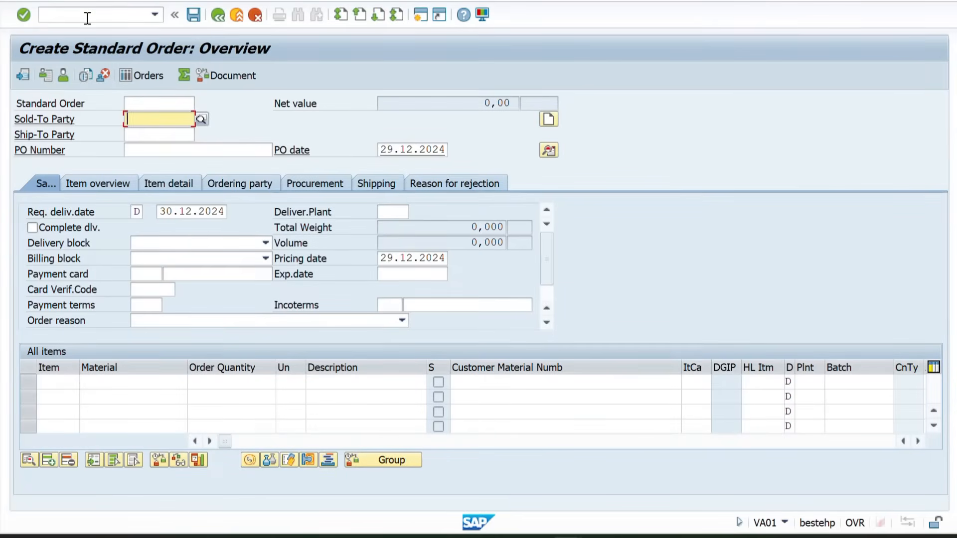
Enter the sold-to party's customer number and the PO number in the second order and accept unloading point BENGALURU
key("BackSpace")
key("Return")
key("Tab")
key("Tab")
key("BackSpace")
key("Return")
key("Return")
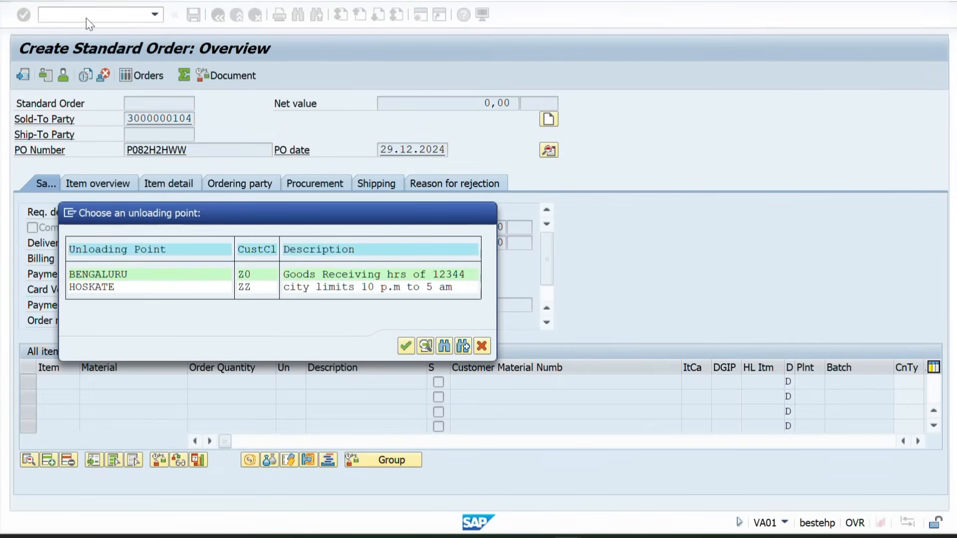
key("Return")
Add material 50065854 as the item of the second order and acknowledge the freight message
key("BackSpace")
key("Return")
key("Return")
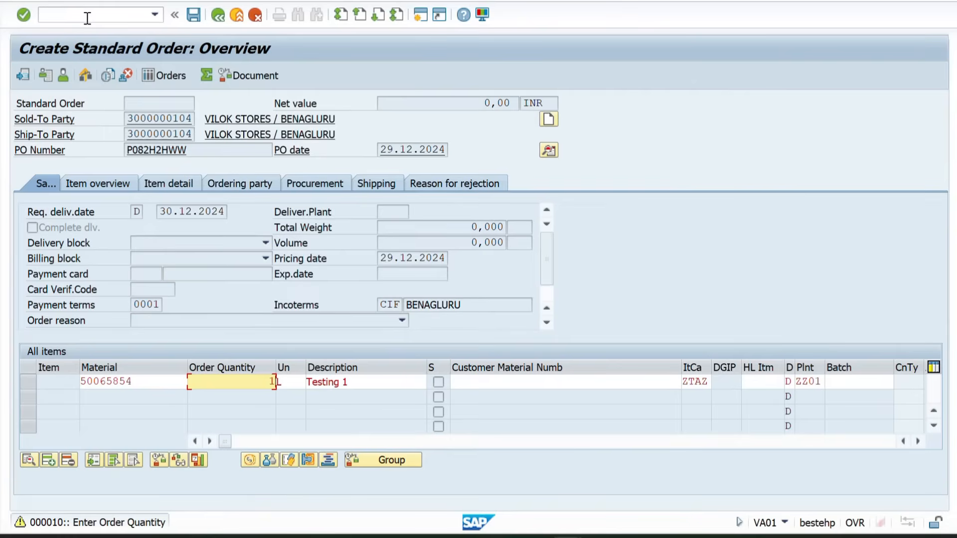
key("Return")
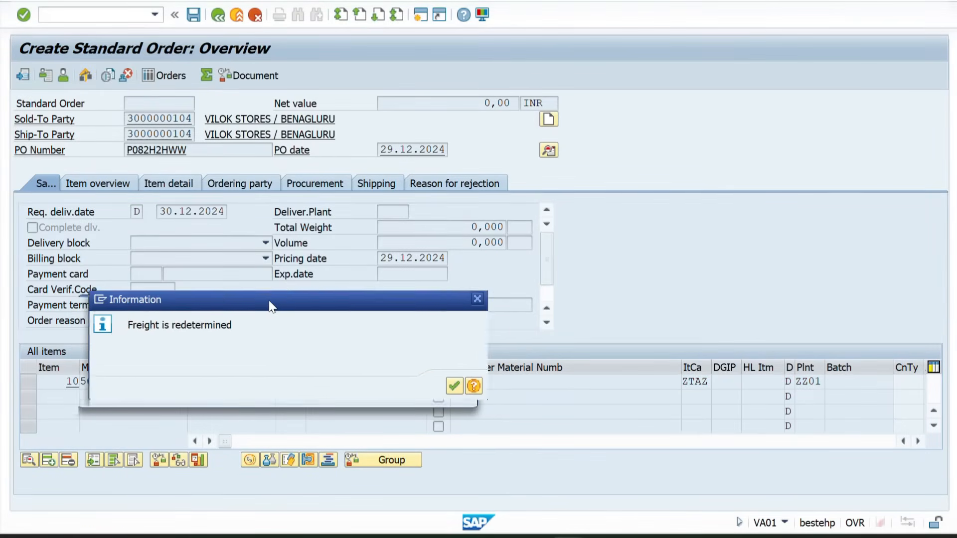
key("Return")
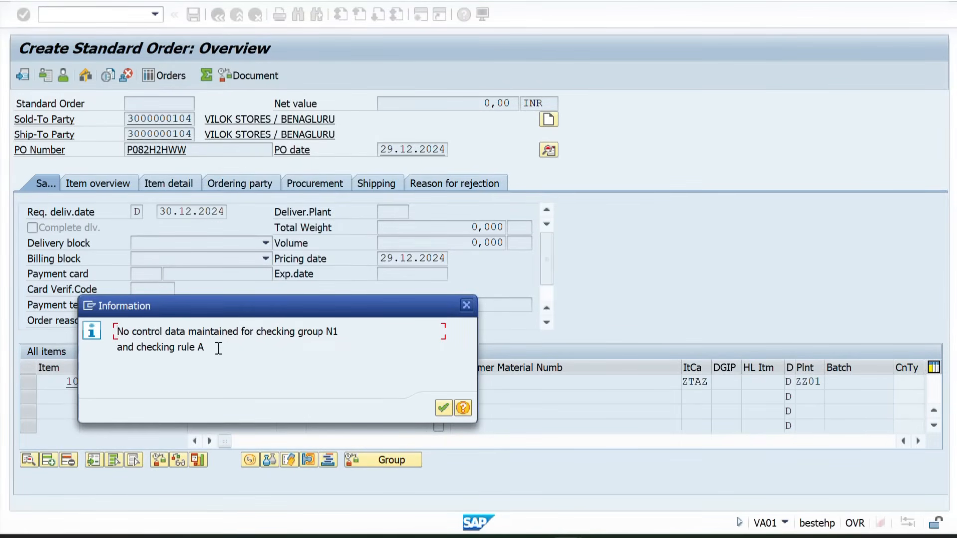
Examine the message on control data for the checking group and rule, compare the other order session, and close the message
left_click_drag(219, 349, 143, 343)
left_click(209, 334)
left_click_drag(210, 347, 175, 329)
left_click(176, 330)
key("alt+Tab")
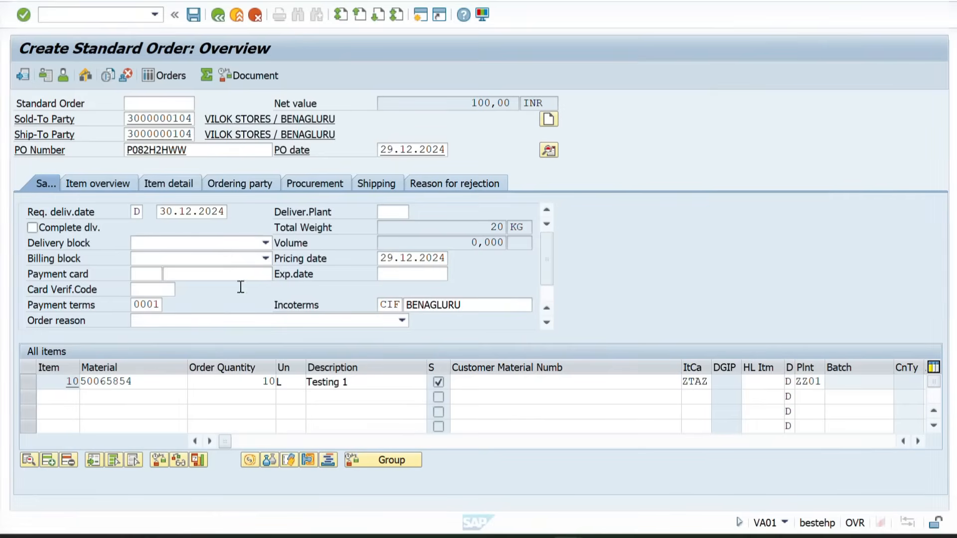
key("alt+Tab")
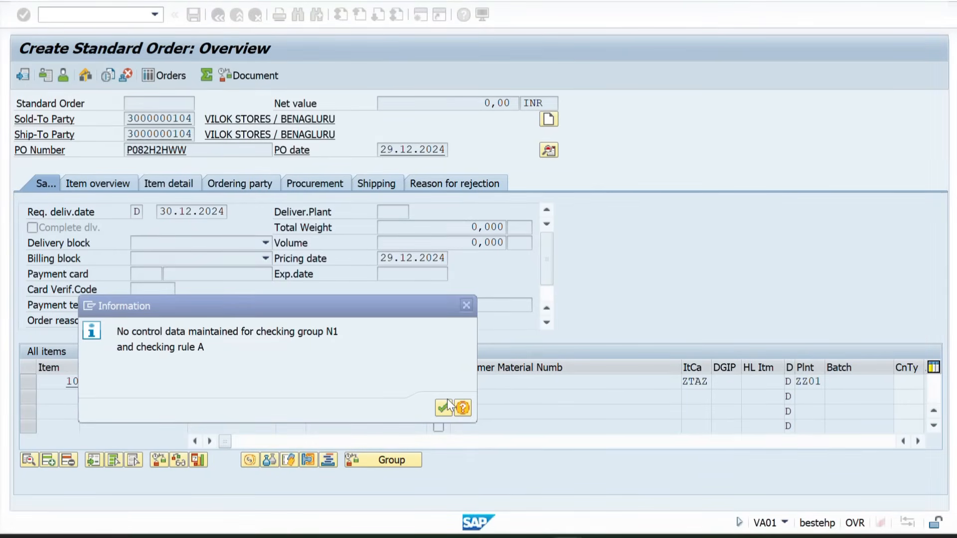
left_click(445, 406)
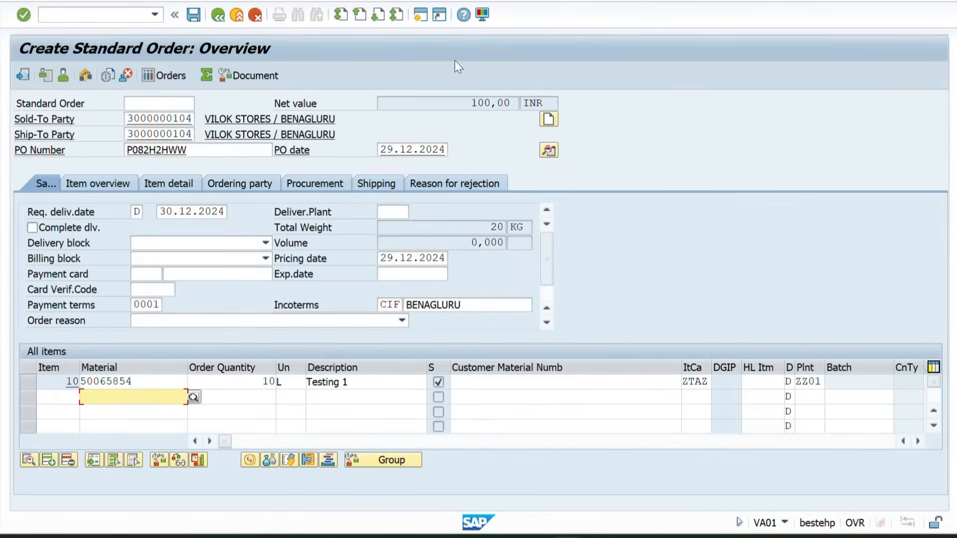
Switch back to the new availability check entries and narrow the Description column
key("alt+Tab")
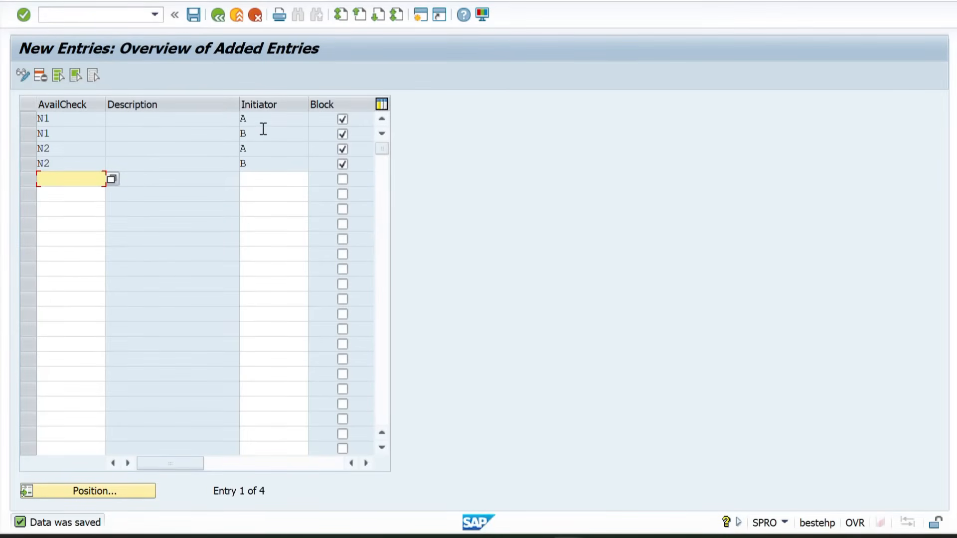
left_click(263, 130)
left_click(284, 118)
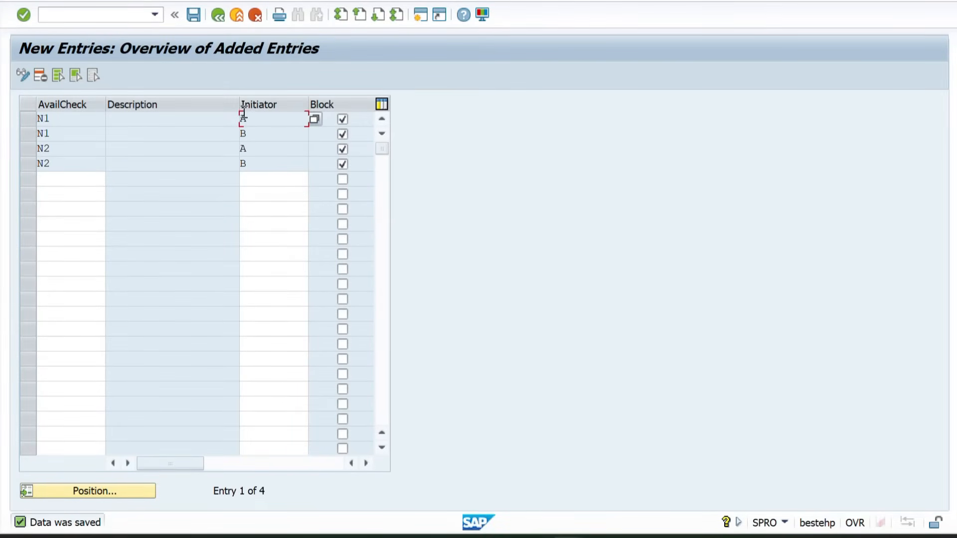
left_click_drag(239, 104, 155, 104)
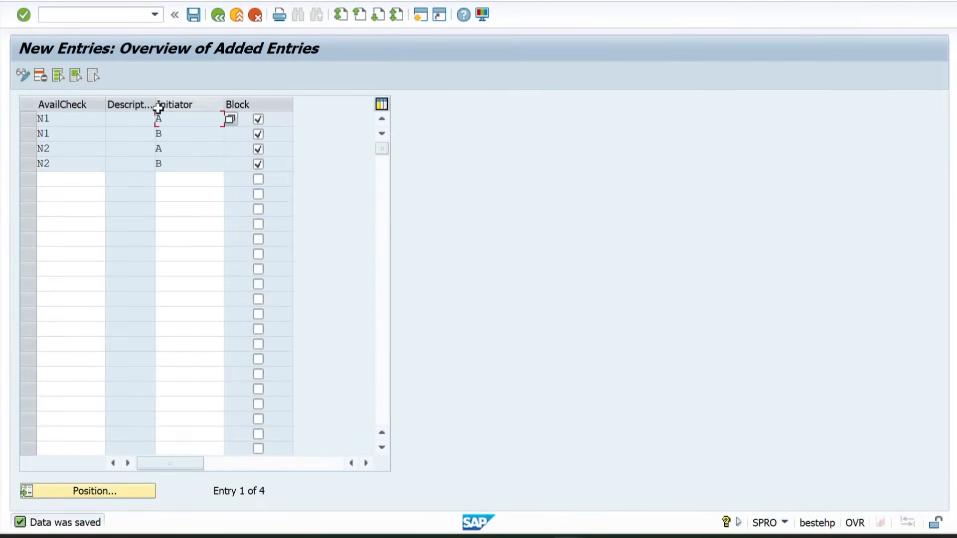
left_click(177, 137)
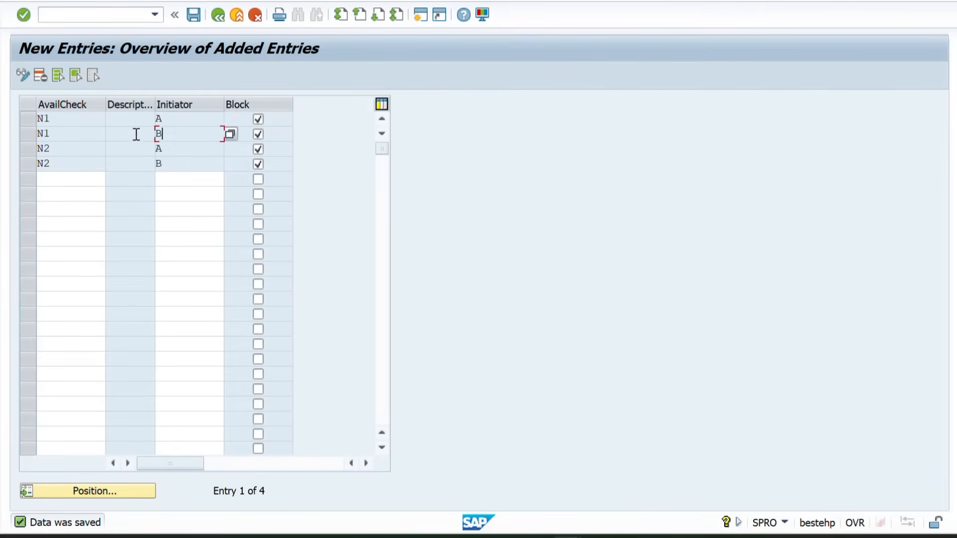
Select the first N1 entry with initiator A and save the availability check entries again
left_click(52, 121)
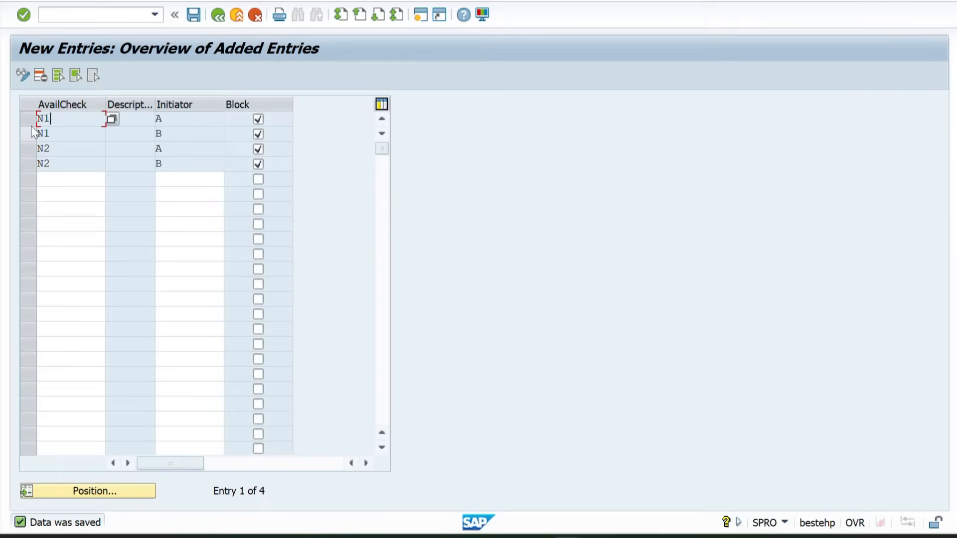
left_click(27, 124)
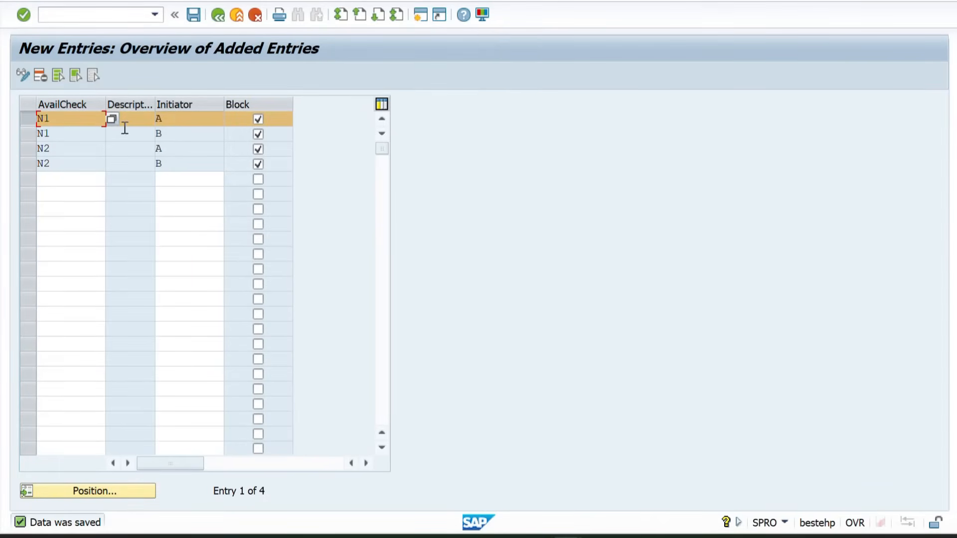
left_click(173, 124)
left_click(172, 133)
left_click(189, 14)
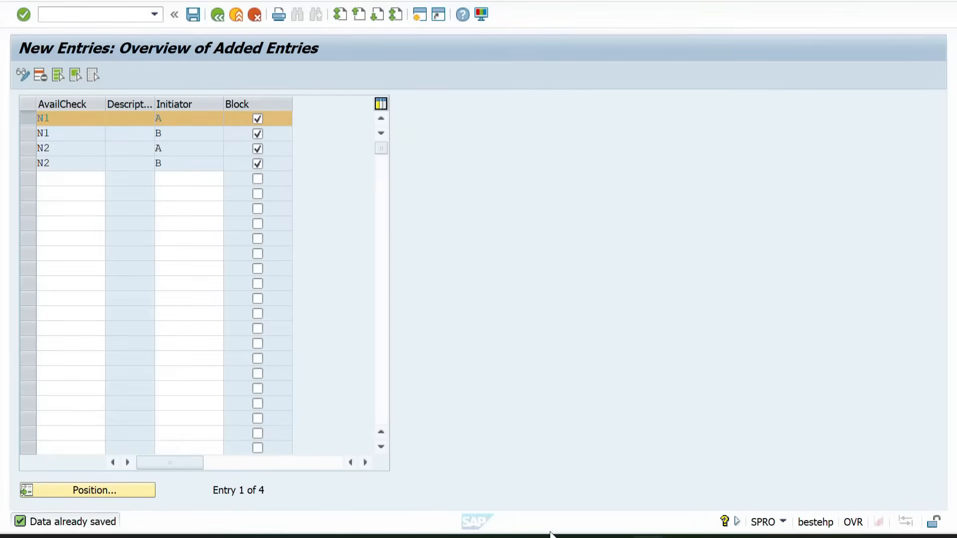
Switch to the Excel workbook and copy the "Availability check" header from L25 to L30
mouse_move(578, 536)
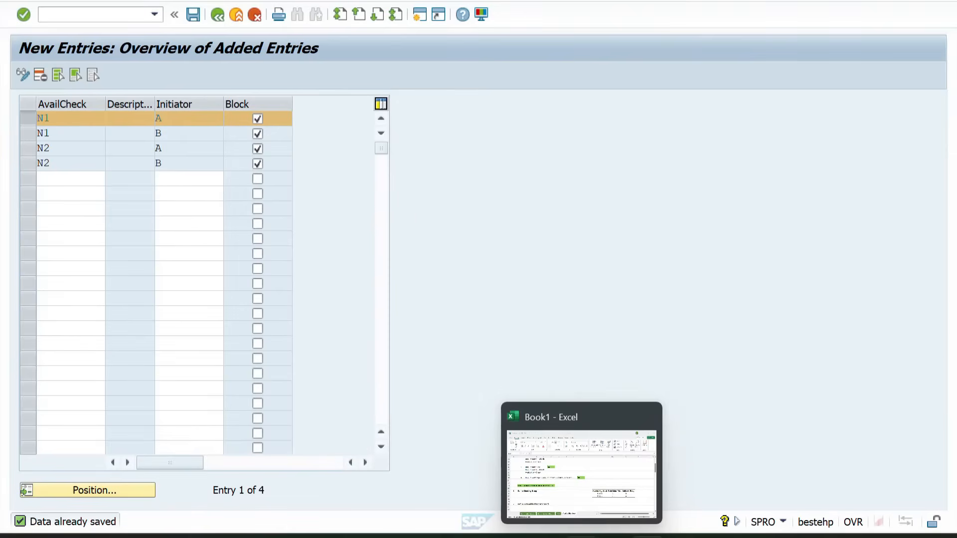
left_click(593, 486)
scroll(459, 400, "down", 1)
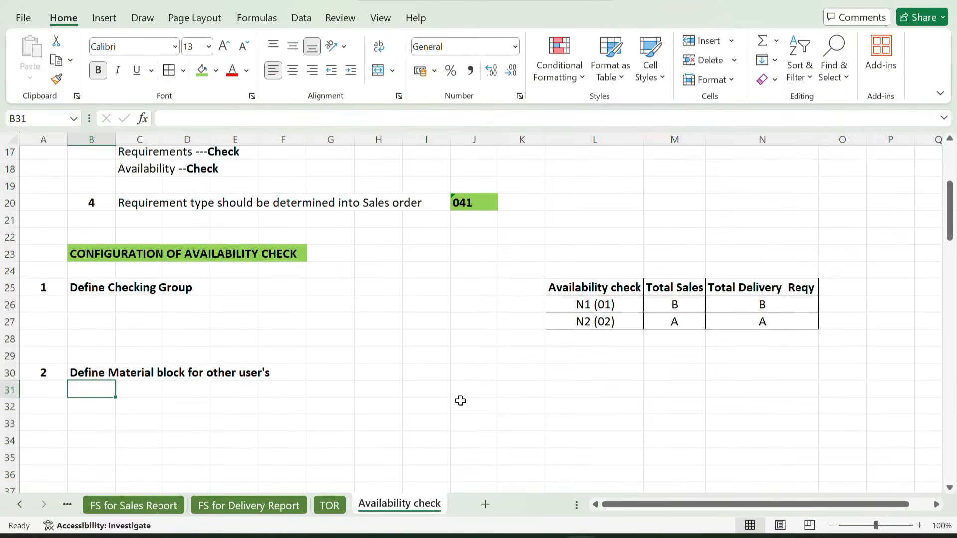
left_click(582, 367)
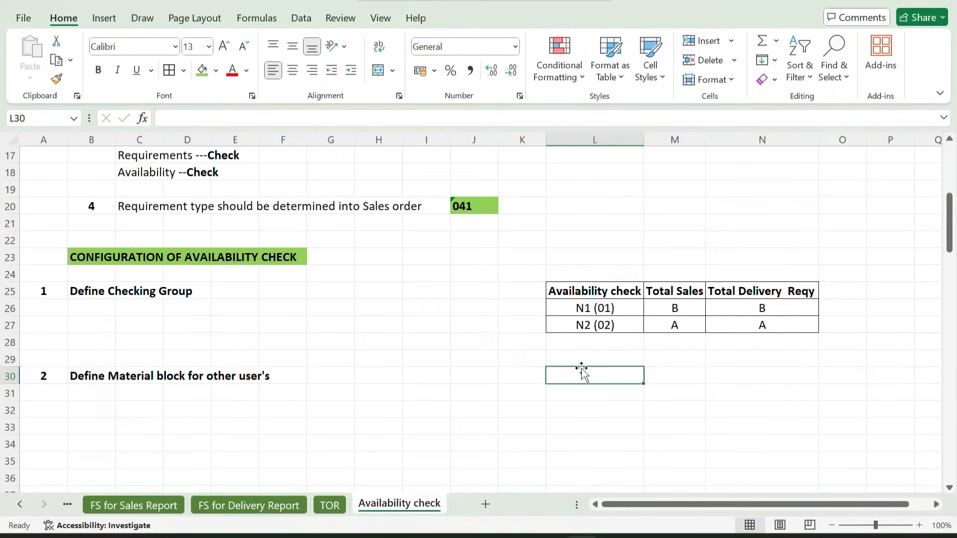
left_click(592, 292)
key("ctrl+c")
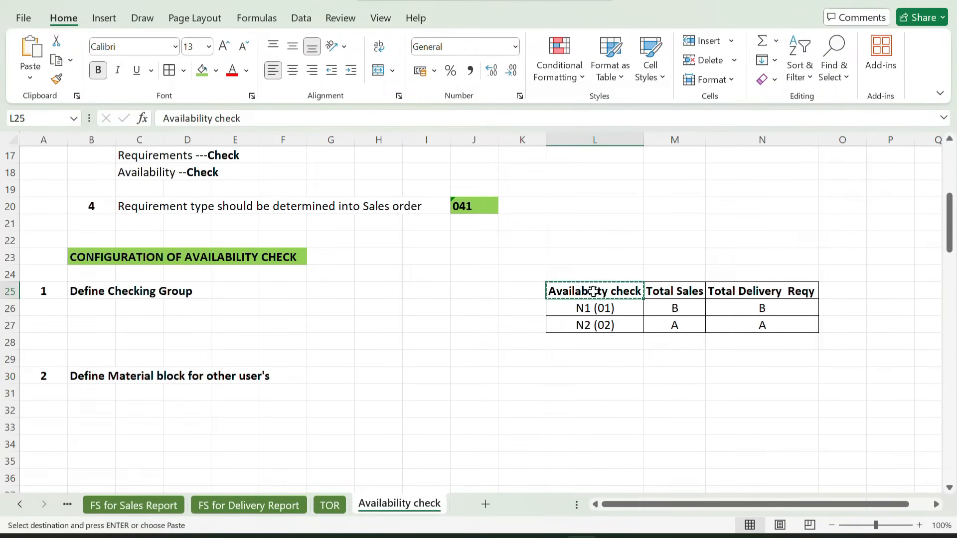
left_click(571, 376)
key("ctrl+v")
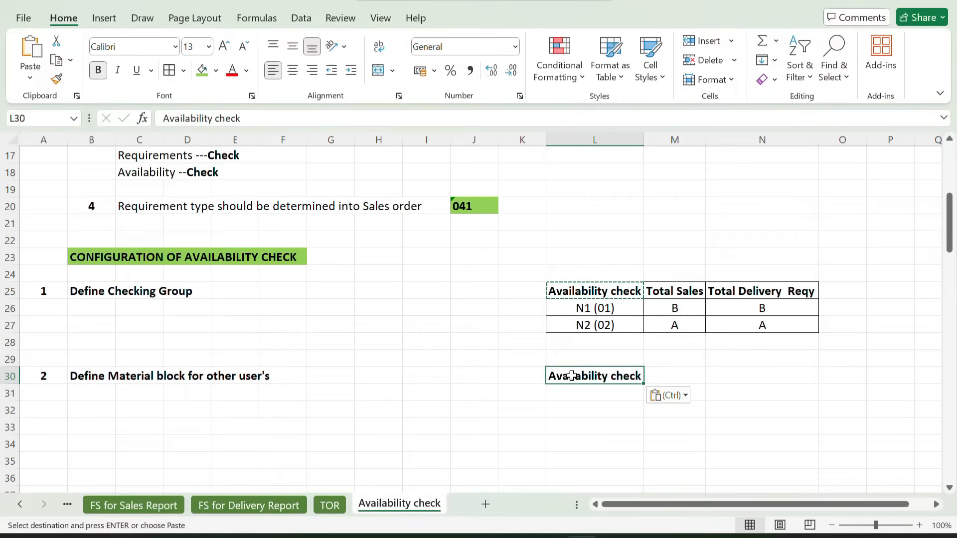
Enter the header "Initiator" in cell M30, checking the column name against the SAP entries table
key("Tab")
type("Inm")
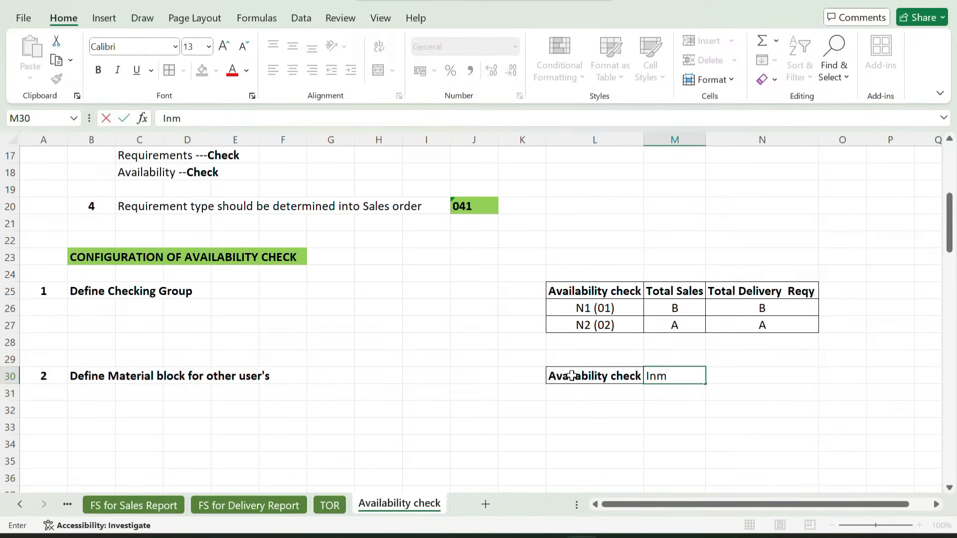
key("BackSpace")
key("alt+Tab")
key("Tab")
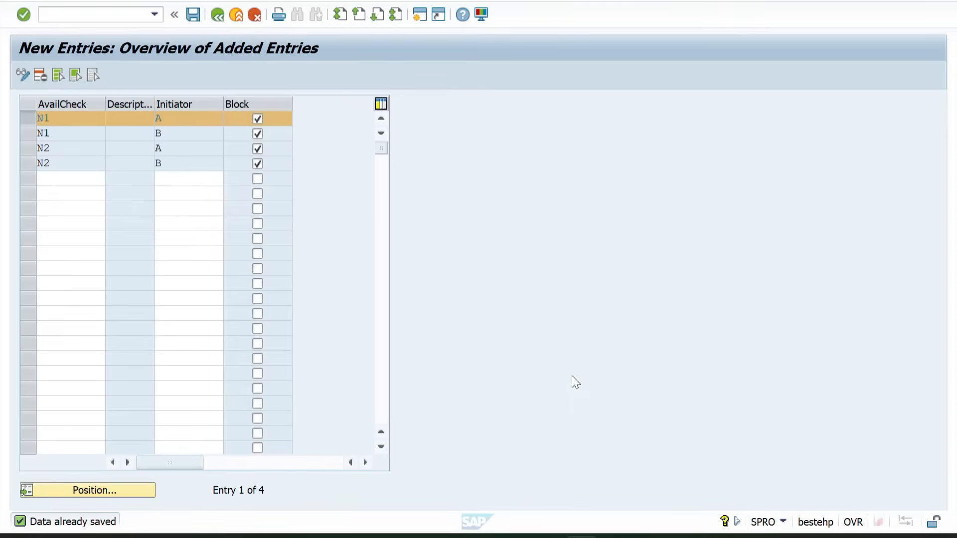
key("alt+Tab")
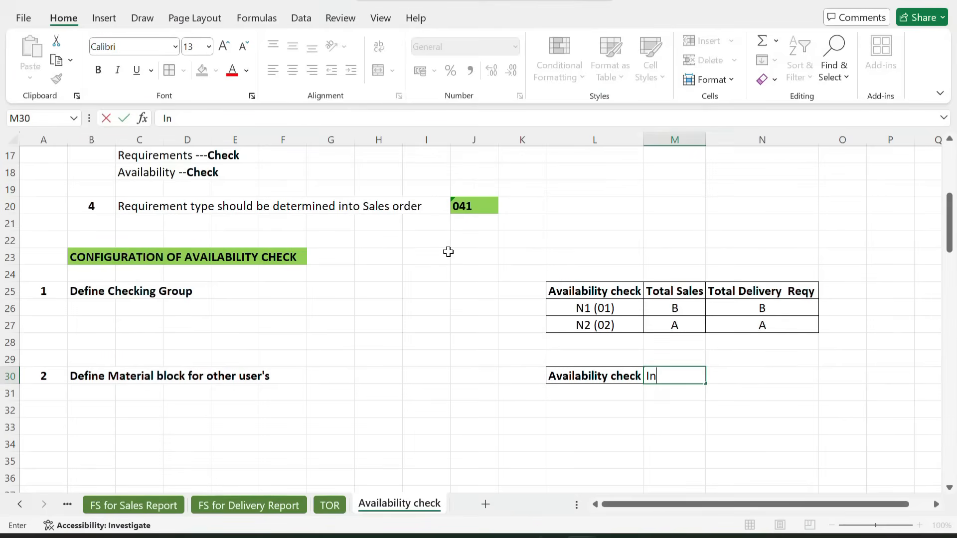
type("it")
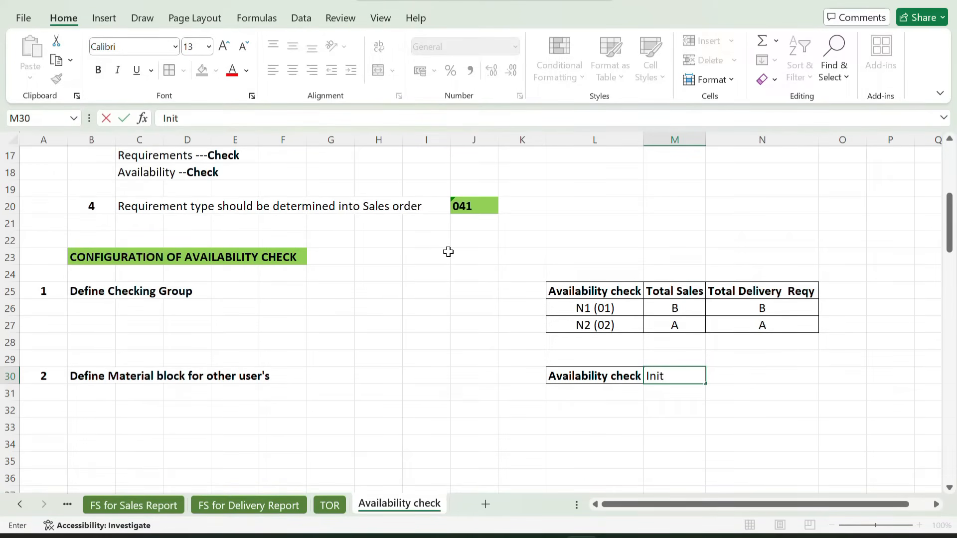
type("iator")
key("Return")
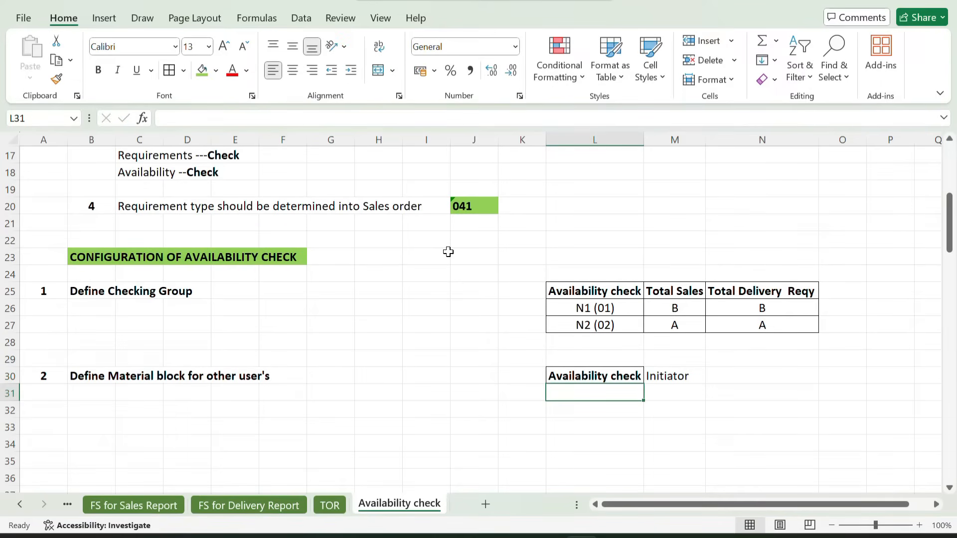
Record availability check N1 under the headers, with initiator A in row 31 and initiator B in row 32
type("B")
key("BackSpace")
type("N1")
key("Tab")
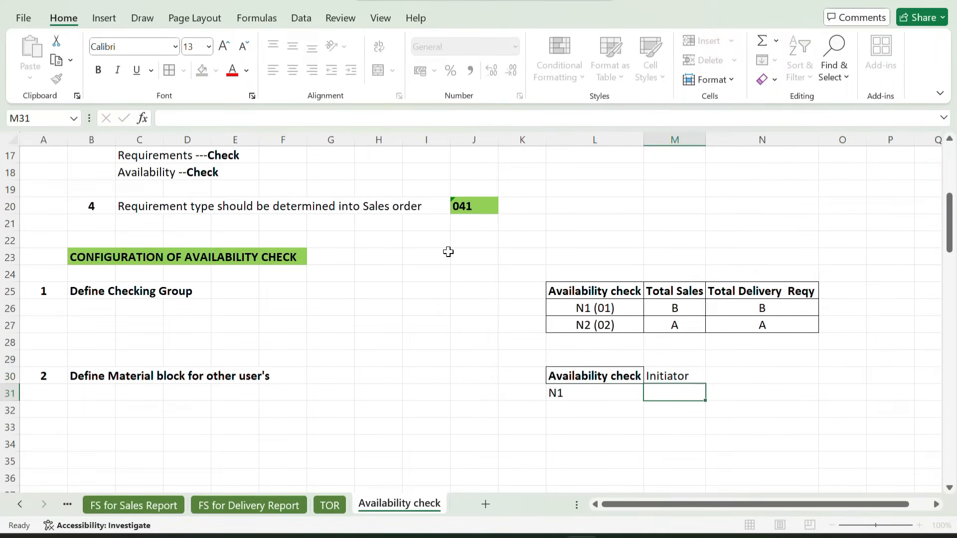
type("A")
key("Return")
type("N1")
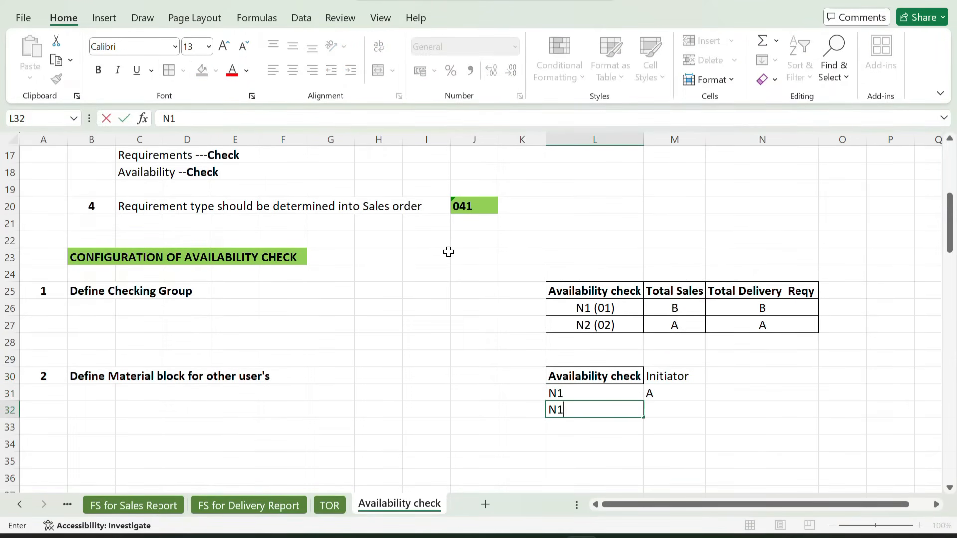
key("Tab")
type("B")
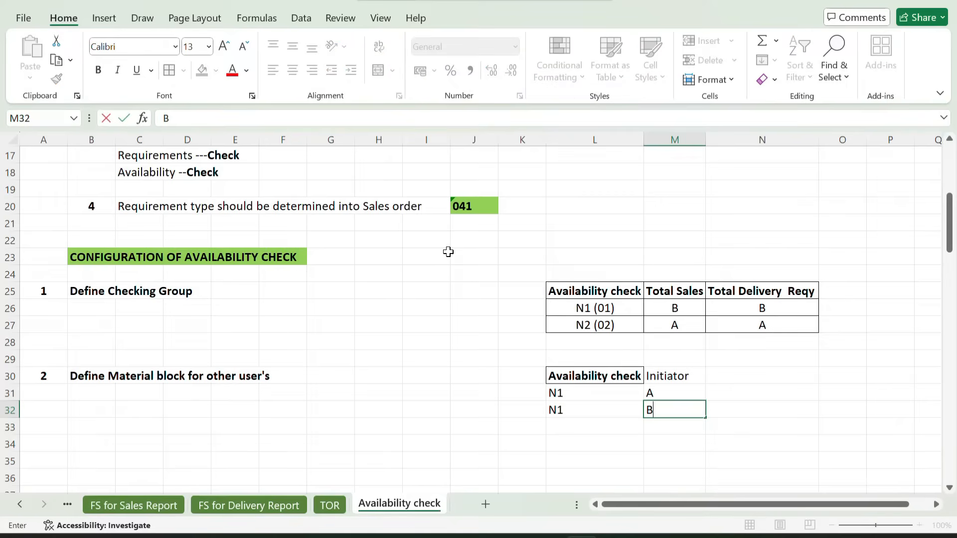
Record availability check N2 below the N1 rows, with initiator A in row 33 and initiator B in row 34
key("Return")
type("N2")
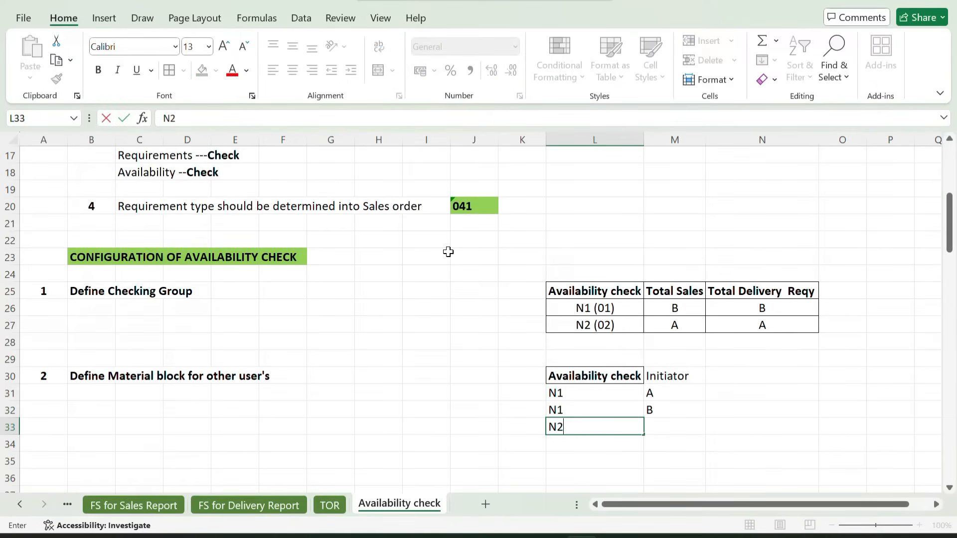
key("Tab")
type("A")
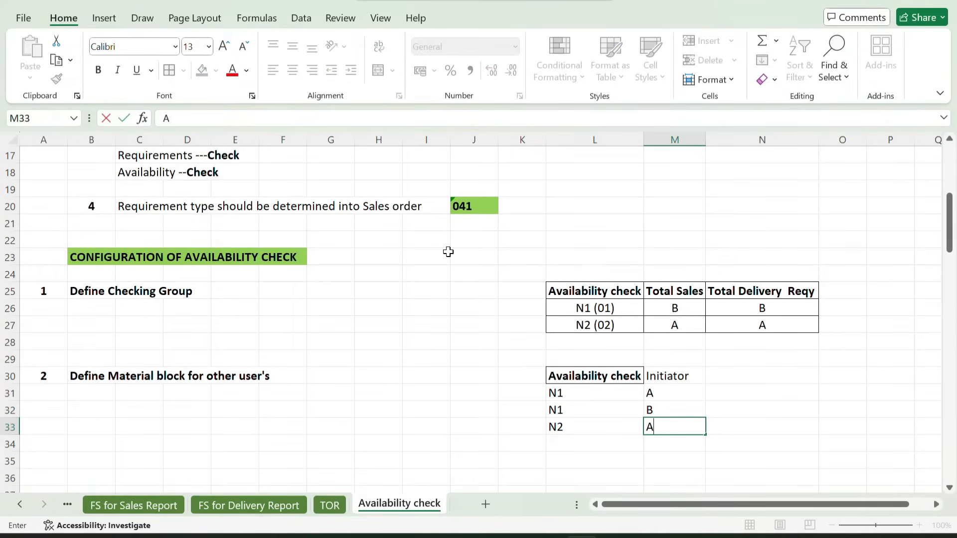
key("Return")
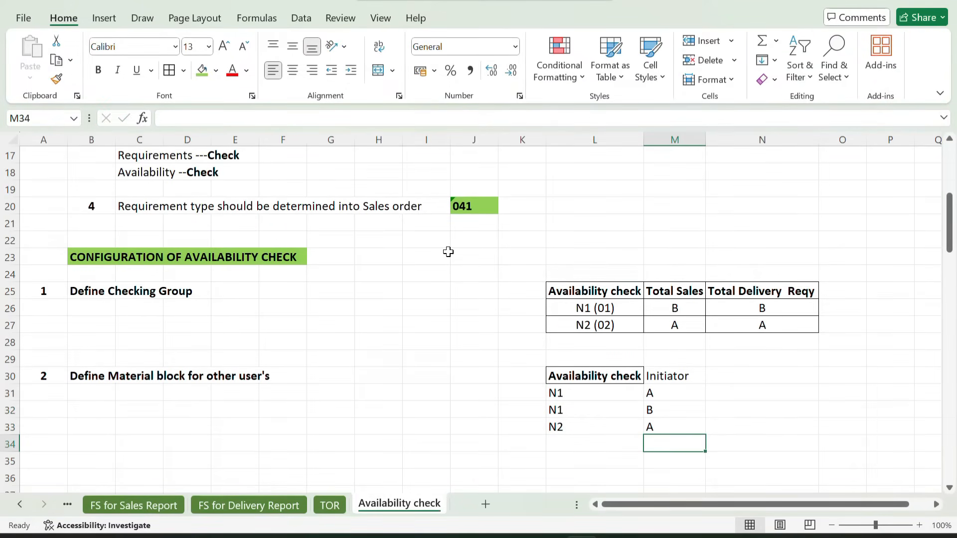
type("B")
key("shift+Tab")
type("N")
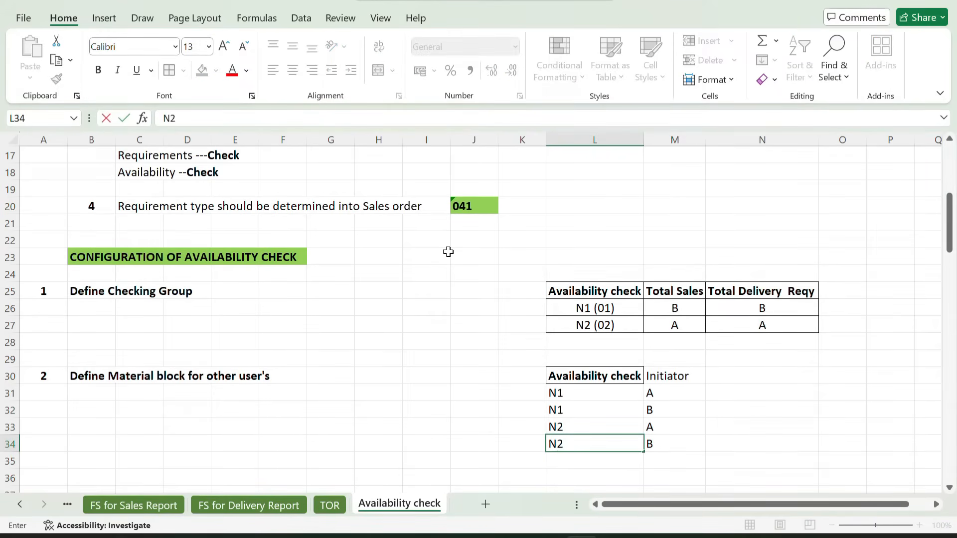
key("Return")
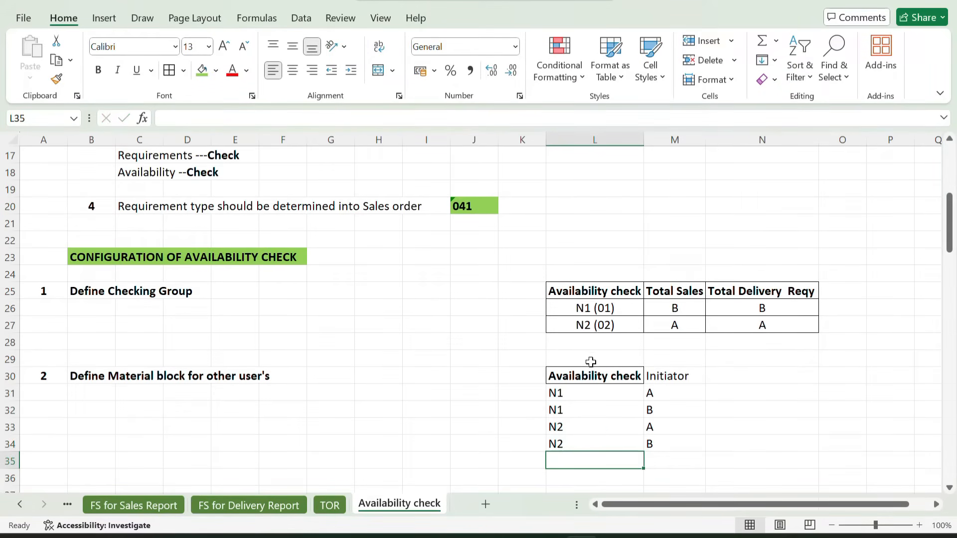
Add borders to all cells of the material block table L30:M34 and make the "Initiator" header bold
left_click_drag(584, 371, 695, 444)
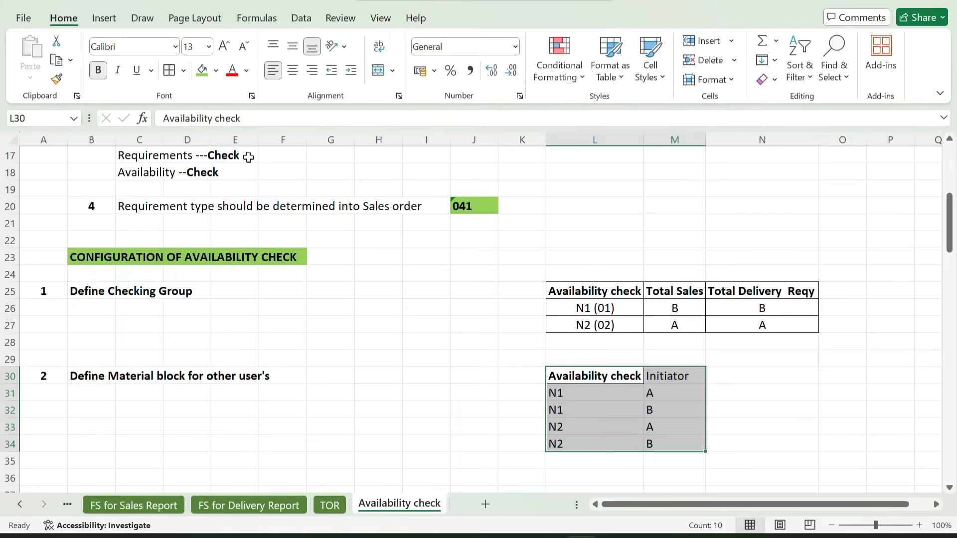
left_click(169, 70)
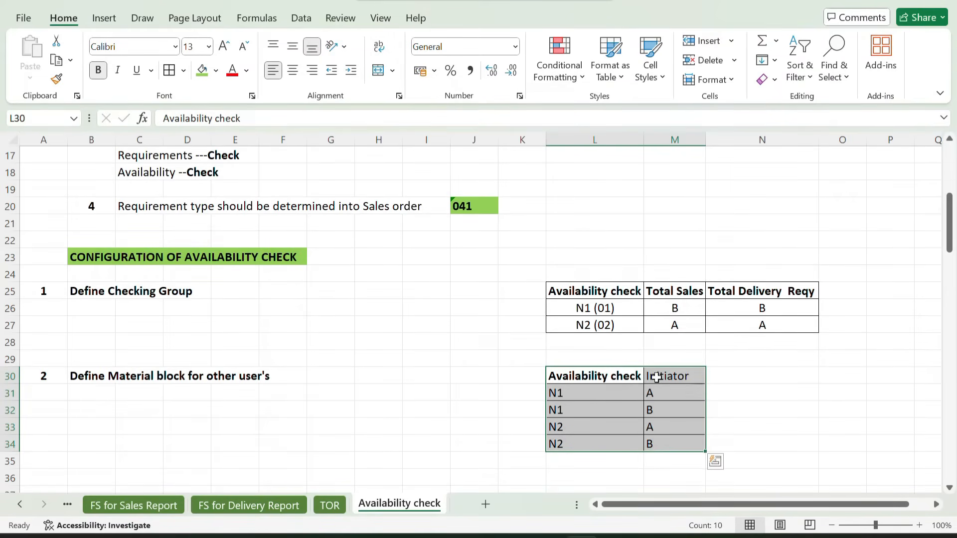
left_click(656, 377)
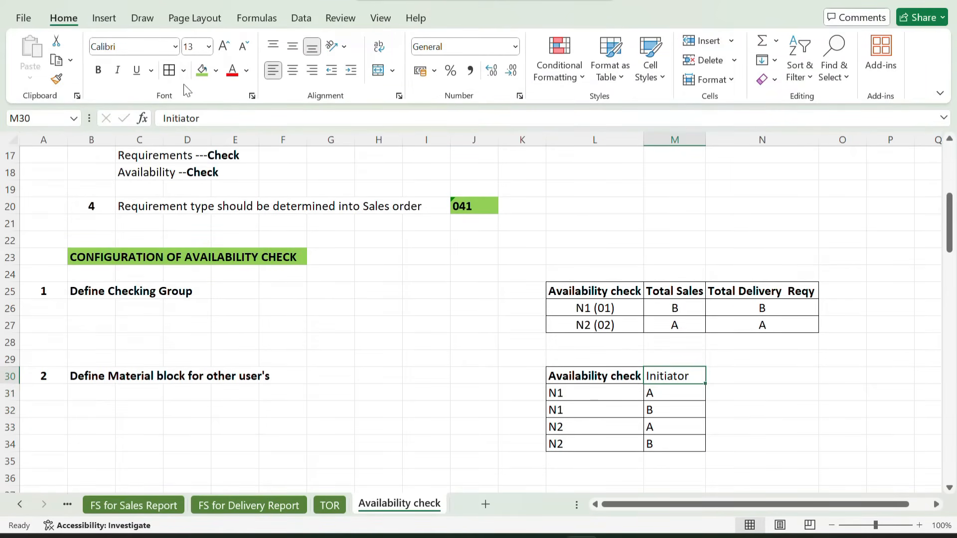
left_click(99, 72)
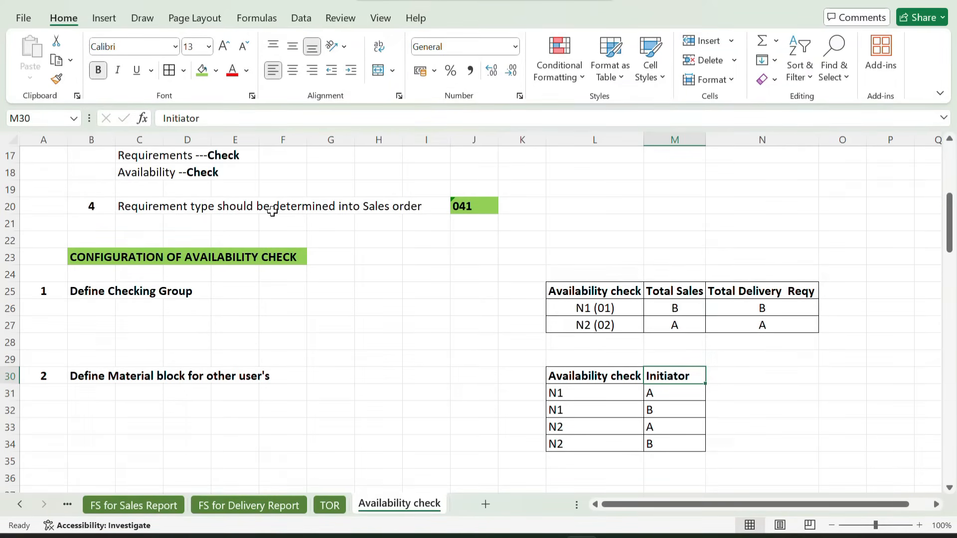
Switch to the SAP new entries window and return to the IMG structure, saving the checking criteria overview on the way
mouse_move(549, 537)
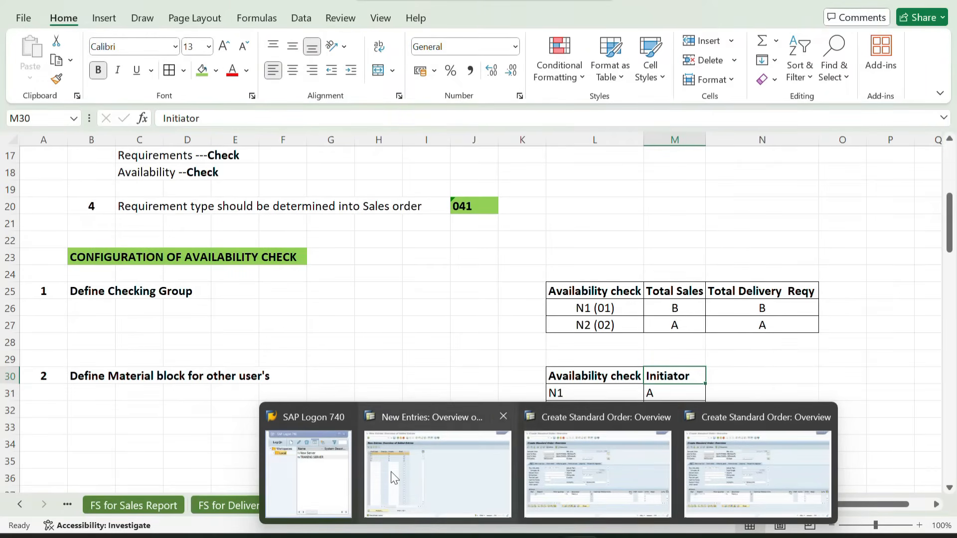
left_click(409, 476)
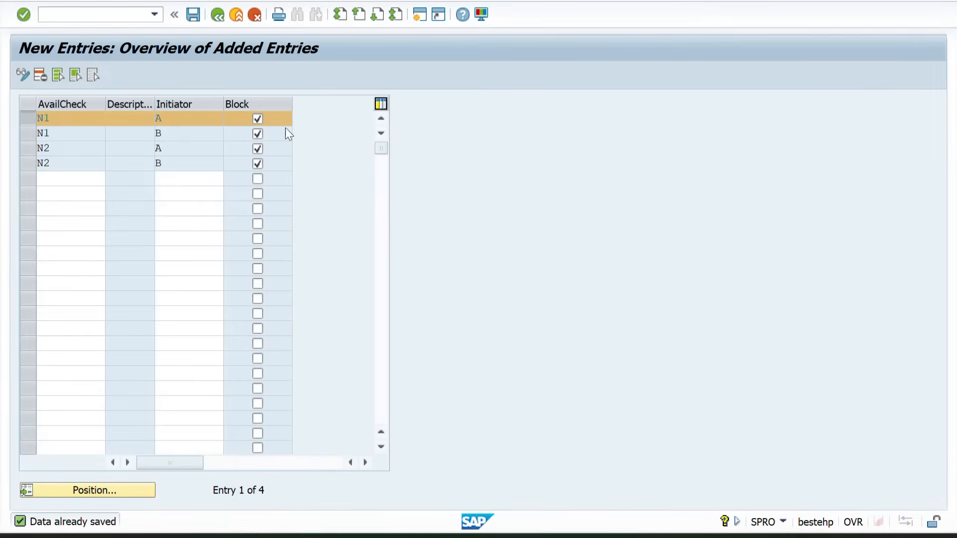
left_click(217, 15)
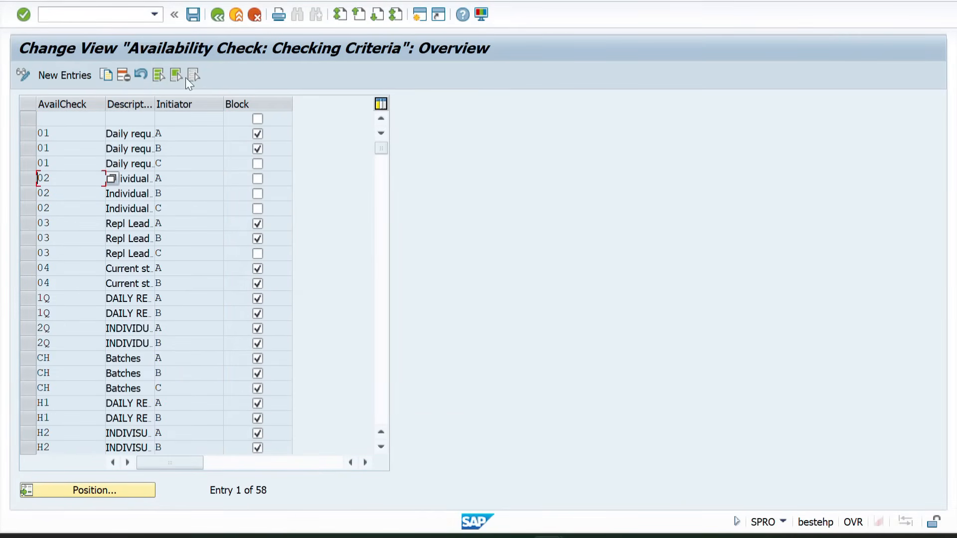
left_click(192, 13)
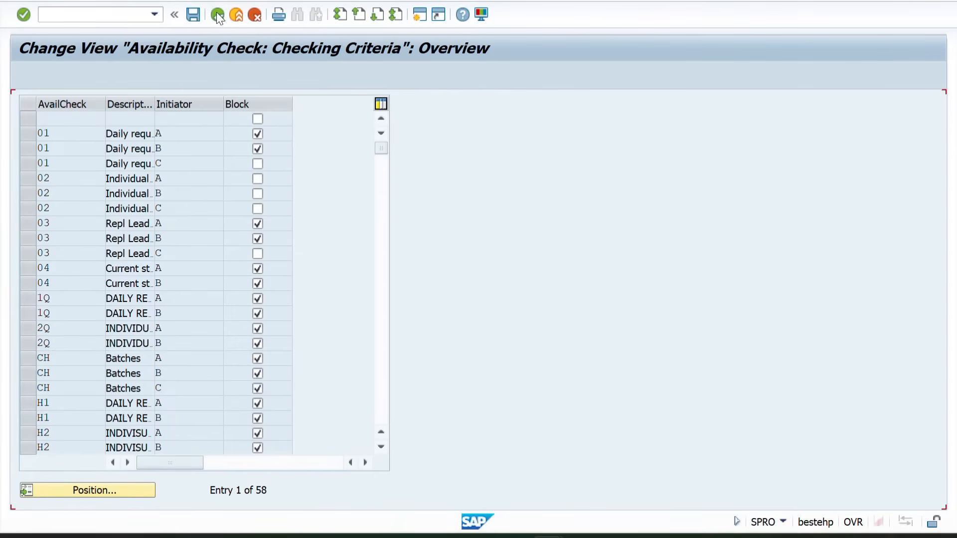
left_click(217, 14)
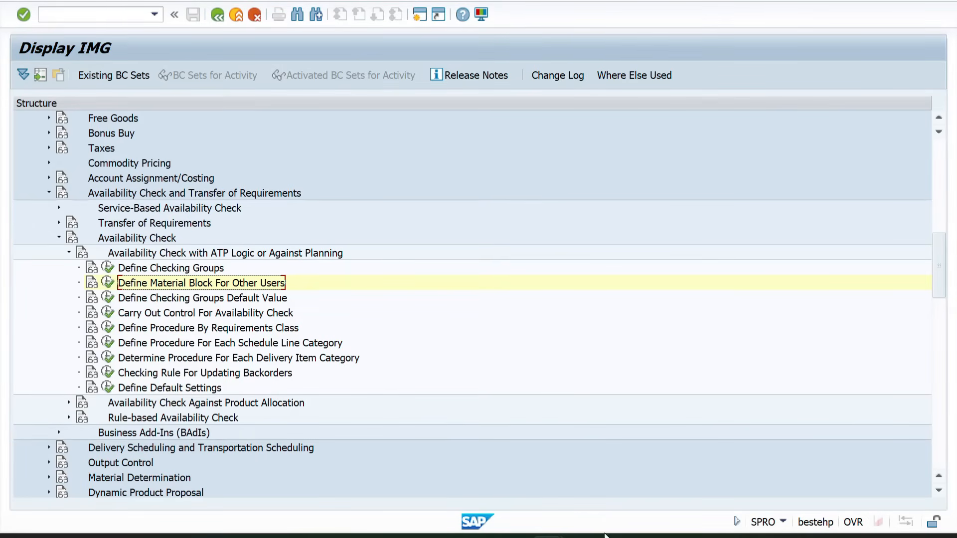
Switch to the Excel workbook and add item 3, "Define checking Group Default Values", in row 36
mouse_move(604, 535)
left_click(573, 474)
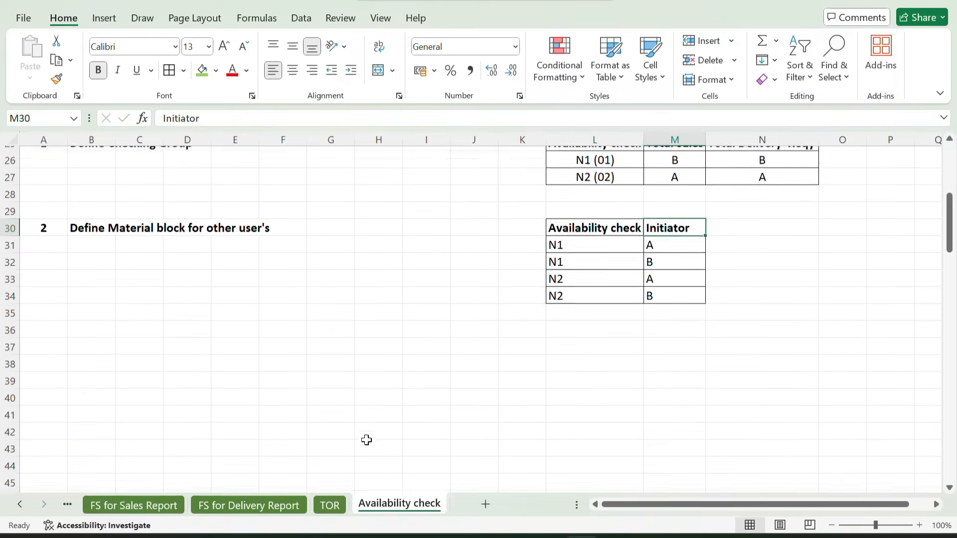
scroll(366, 439, "down", 1)
left_click(43, 305)
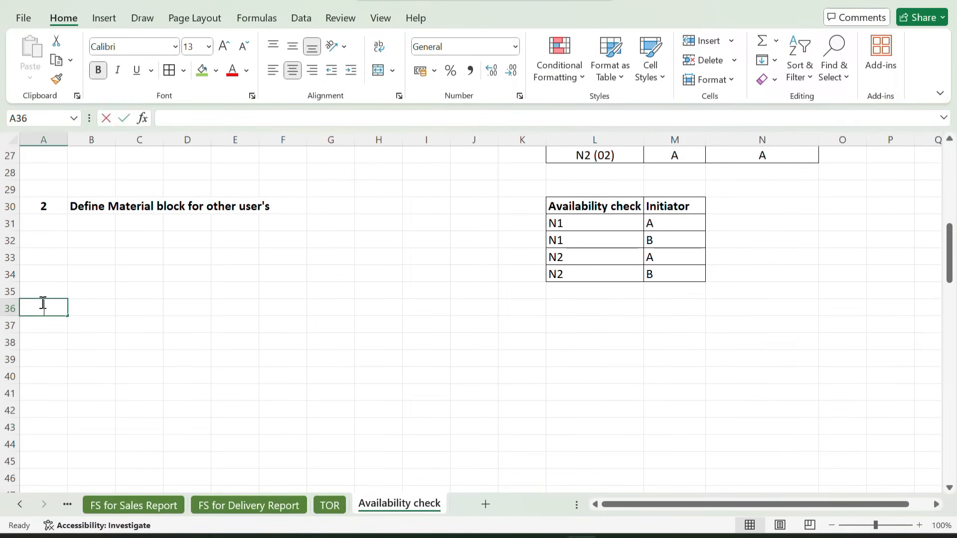
type("3")
key("Tab")
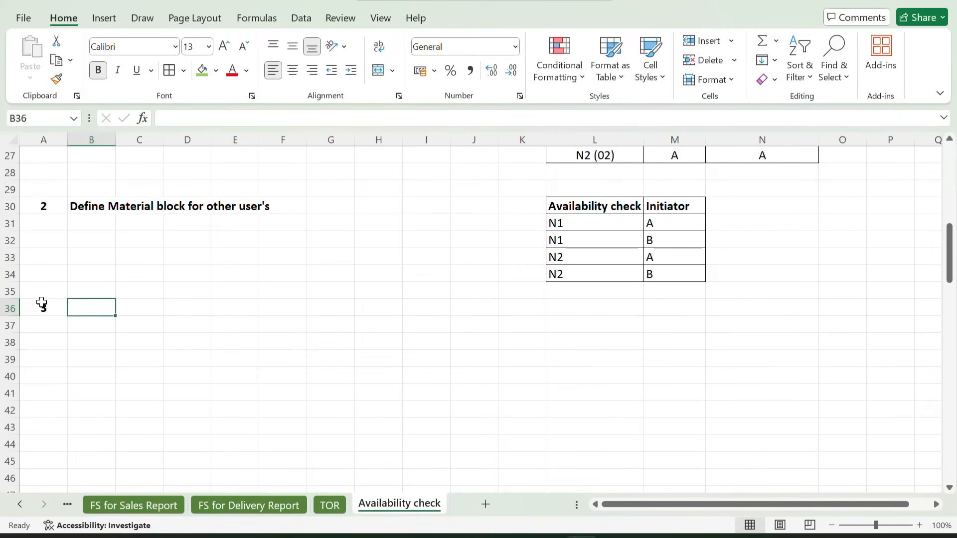
type("Define")
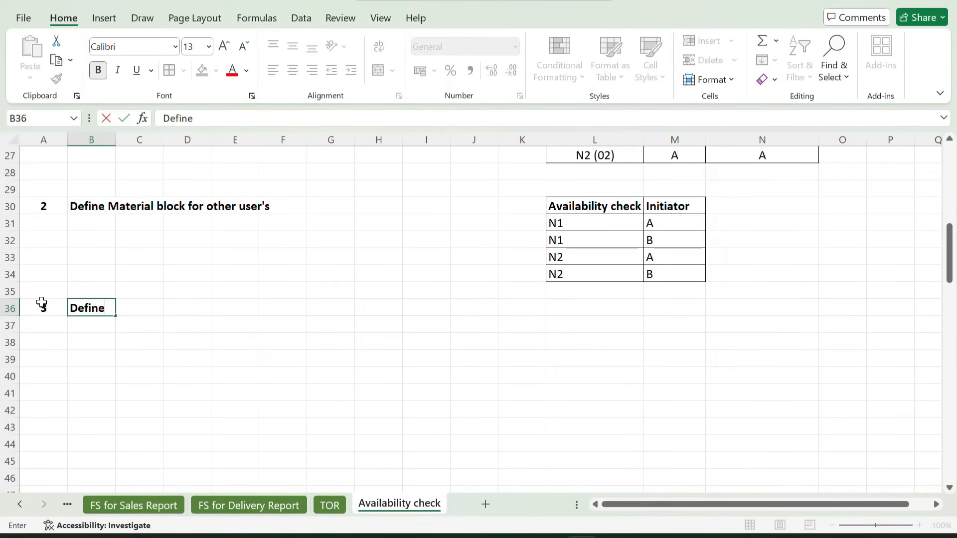
type(" checking ")
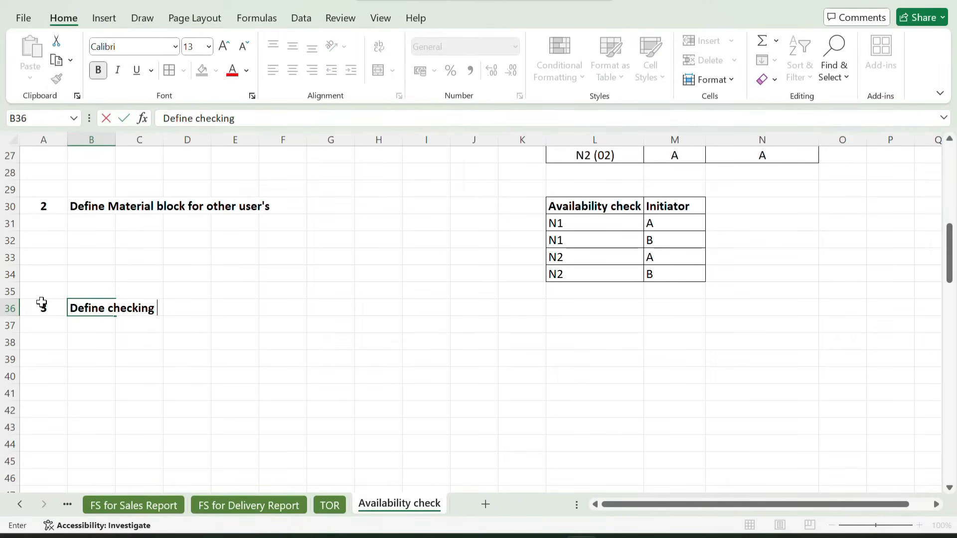
type("Group Default")
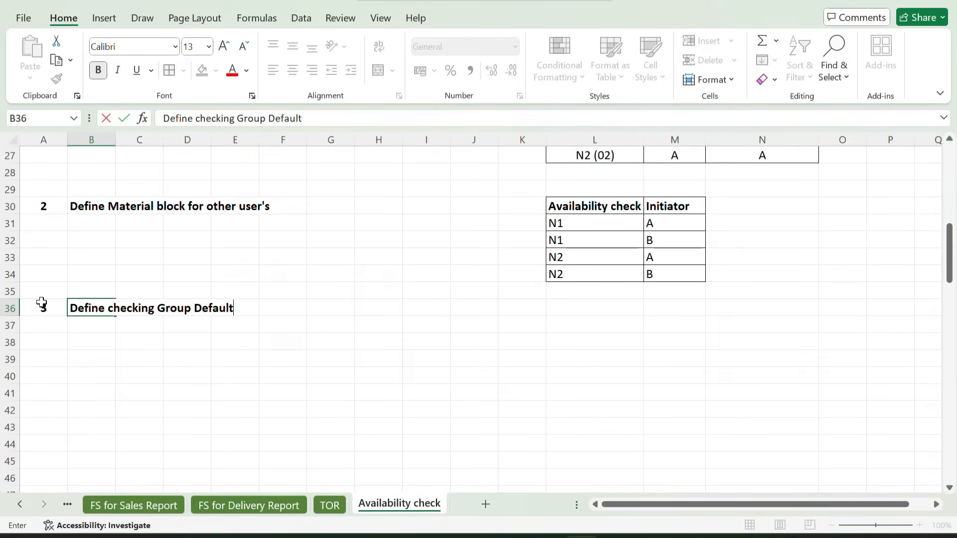
type(" Values")
key("Return")
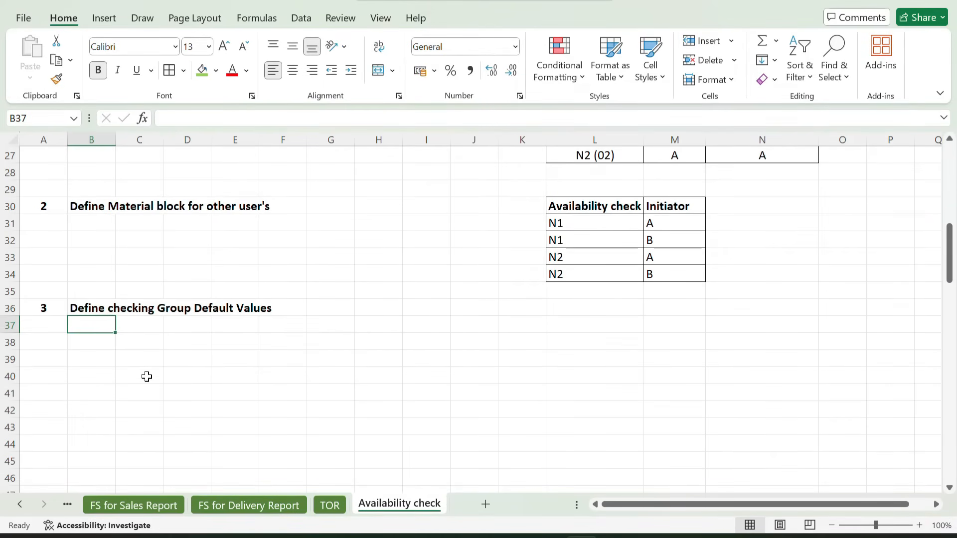
Enter the headers "Material Type" in L36 and "Plant" in M36, and copy the "Availability check" header from L30 to N36
left_click(575, 320)
left_click(569, 311)
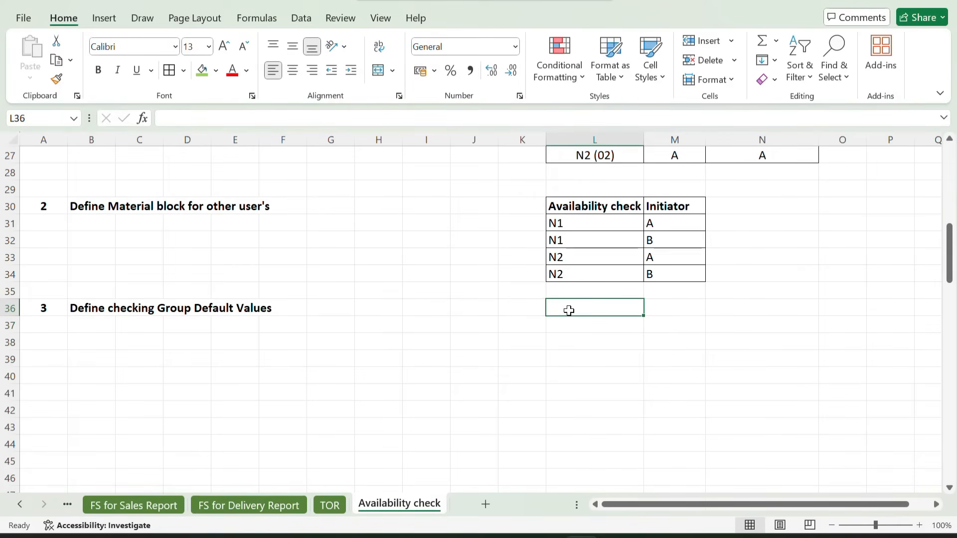
type("Material")
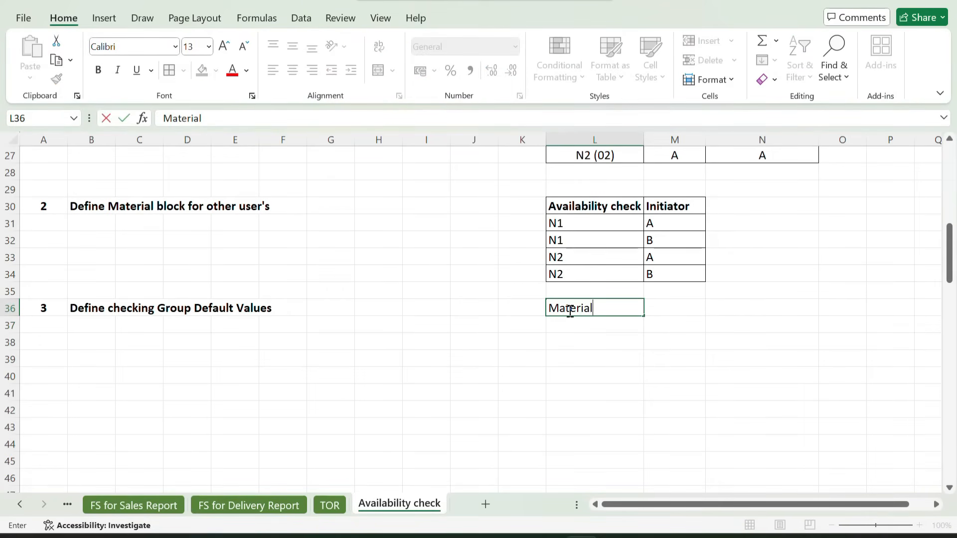
type(" Type")
key("Tab")
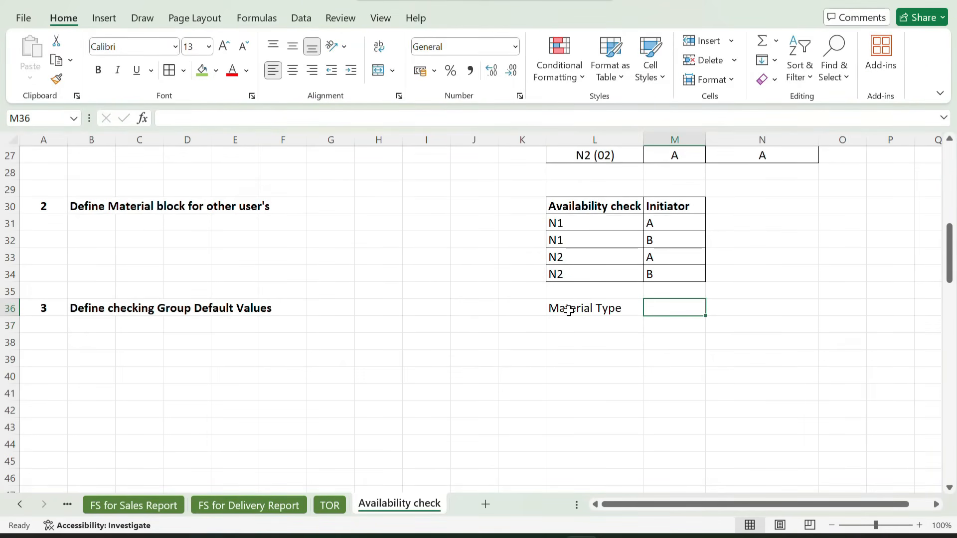
type("Plant")
key("Tab")
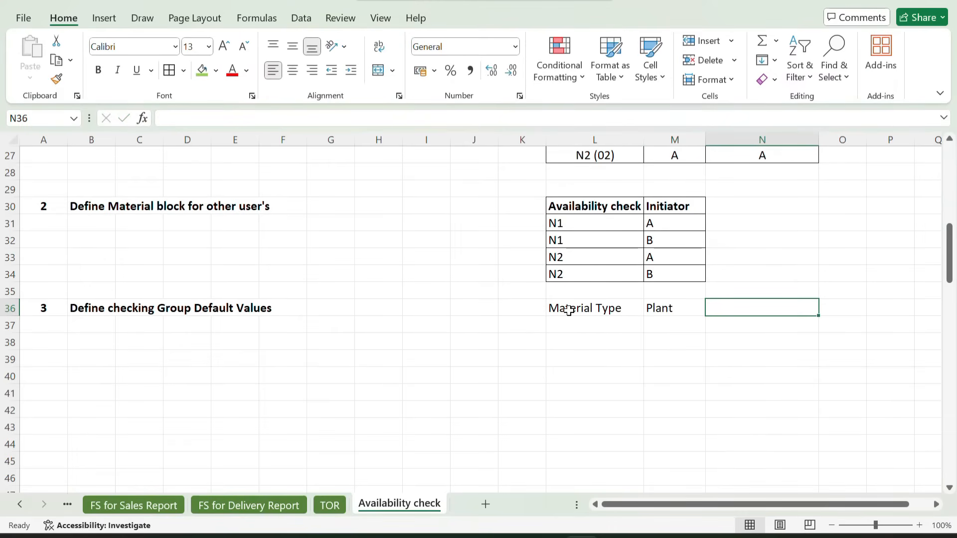
left_click(588, 212)
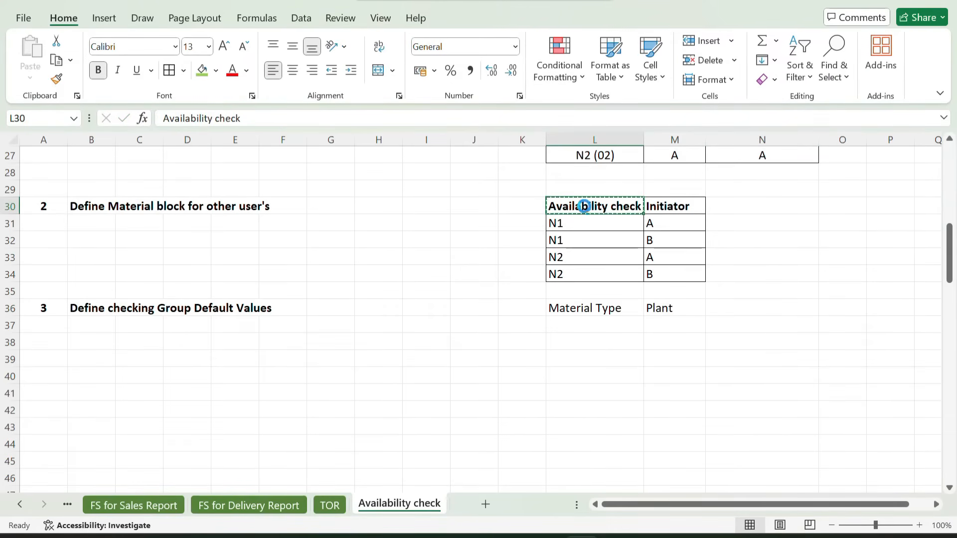
key("ctrl+c")
left_click(757, 311)
key("ctrl+v")
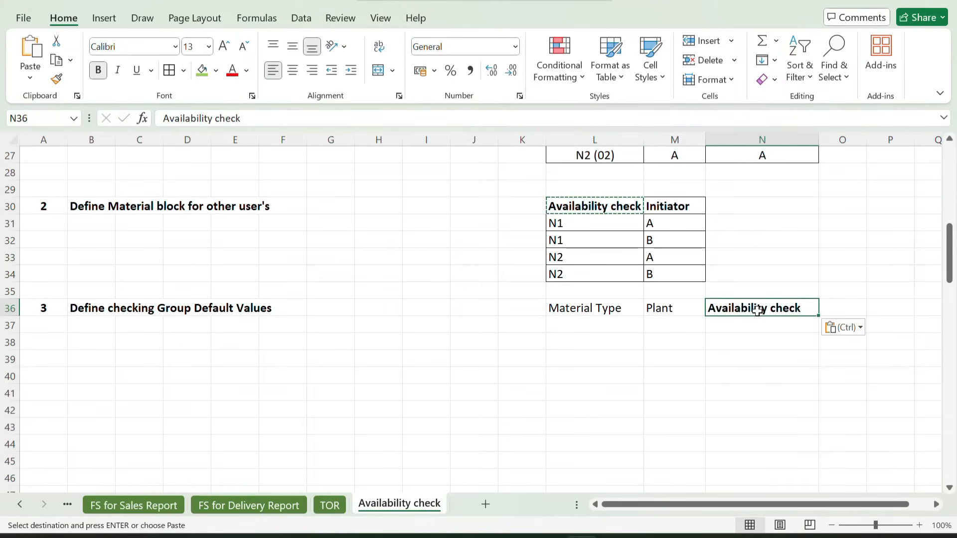
Add borders to all cells of L36:N38 and make the "Material Type" and "Plant" headers bold
left_click(607, 310)
mouse_move(606, 309)
left_mouse_down()
mouse_move(694, 342)
mouse_move(731, 322)
mouse_move(741, 337)
left_mouse_up()
left_click(170, 71)
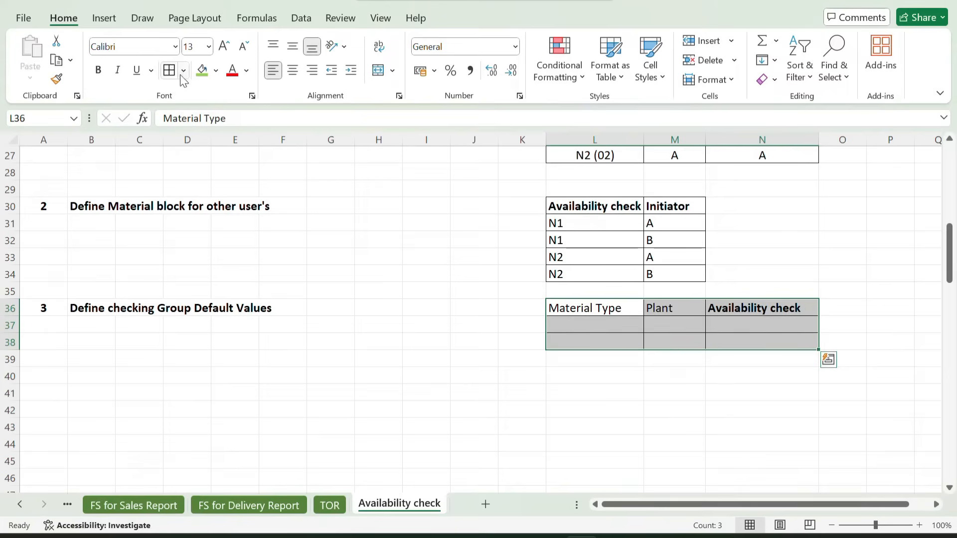
left_click_drag(609, 311, 654, 310)
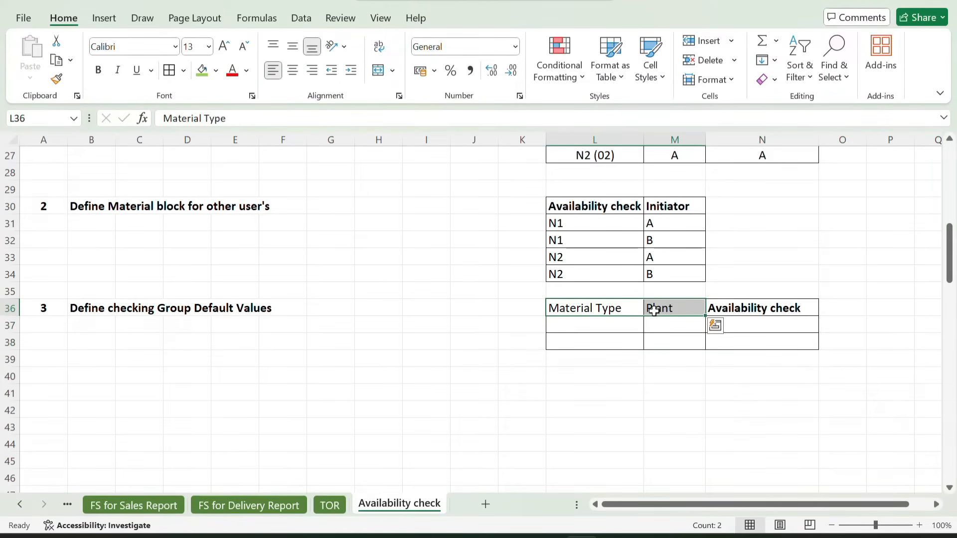
key("ctrl+b")
Fill row 37 with material type FERT, plant ZZ01 and availability check N1
left_click(579, 325)
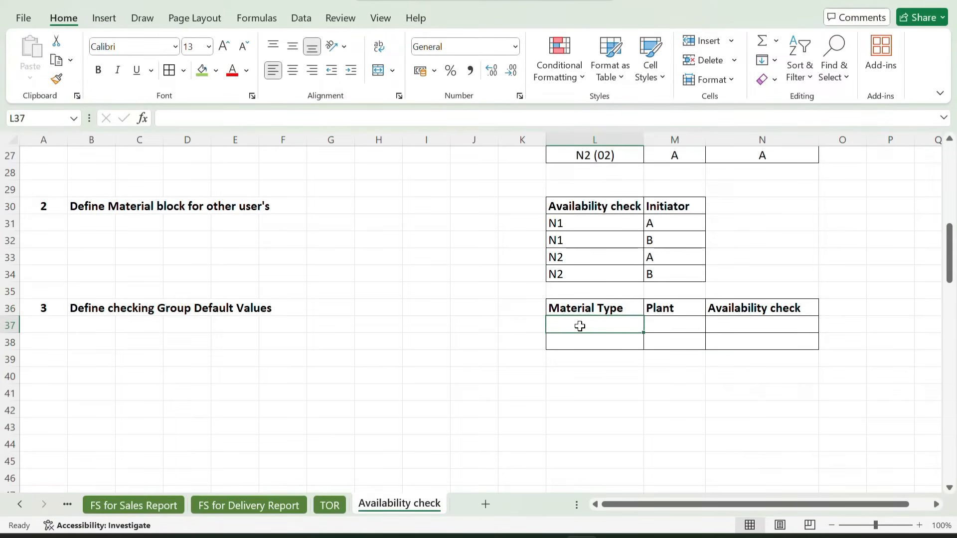
type("FERT")
key("Tab")
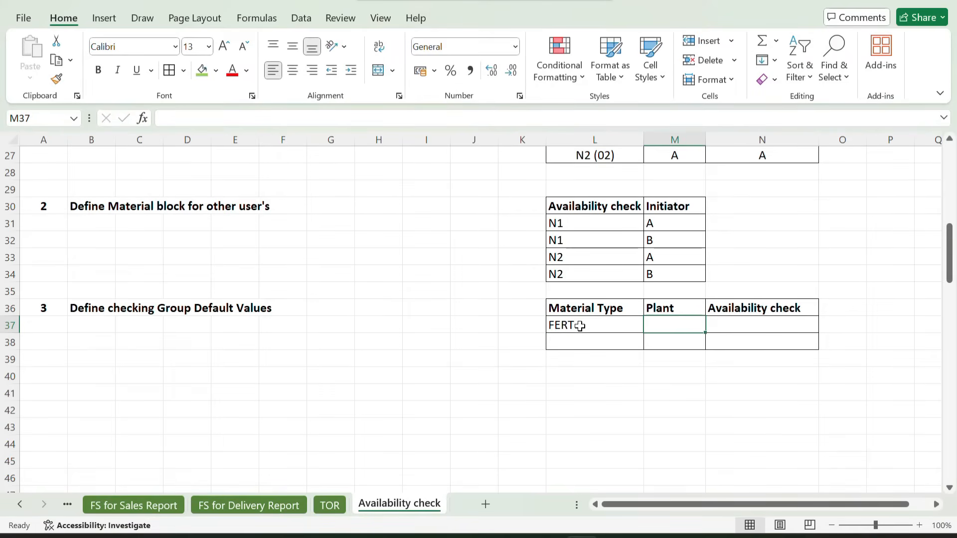
type("ZZ01")
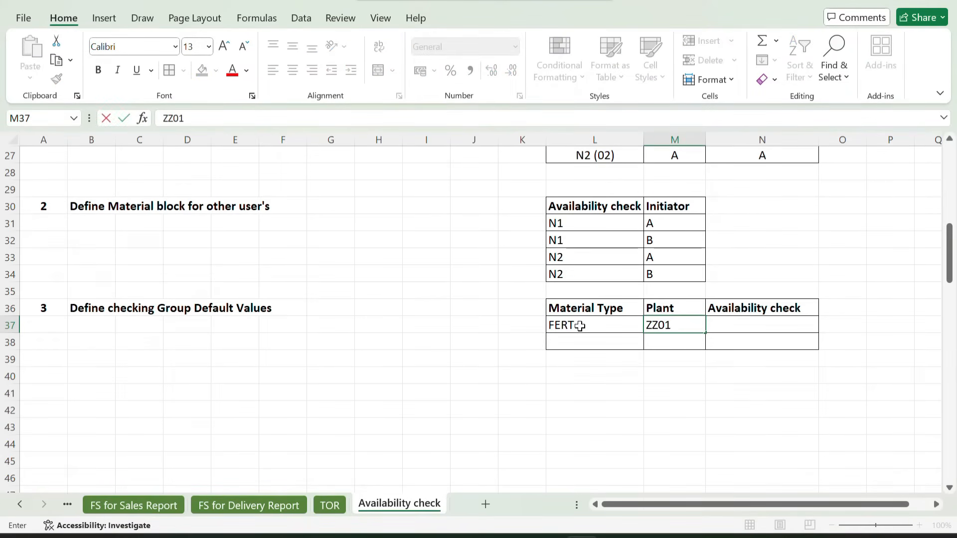
key("Tab")
type("N1")
key("Return")
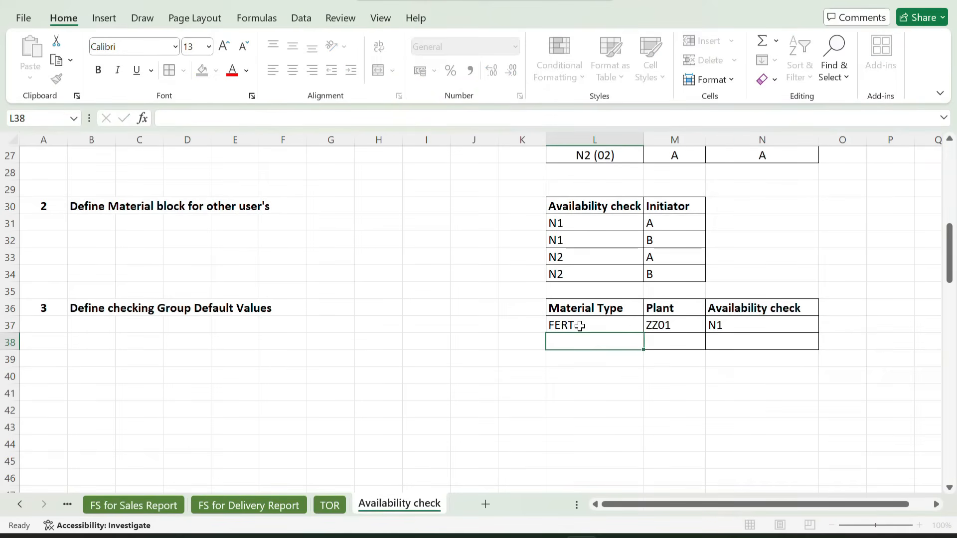
Fill row 38 with material type FERT, plant ZZ01 and availability check N2
type("FERT")
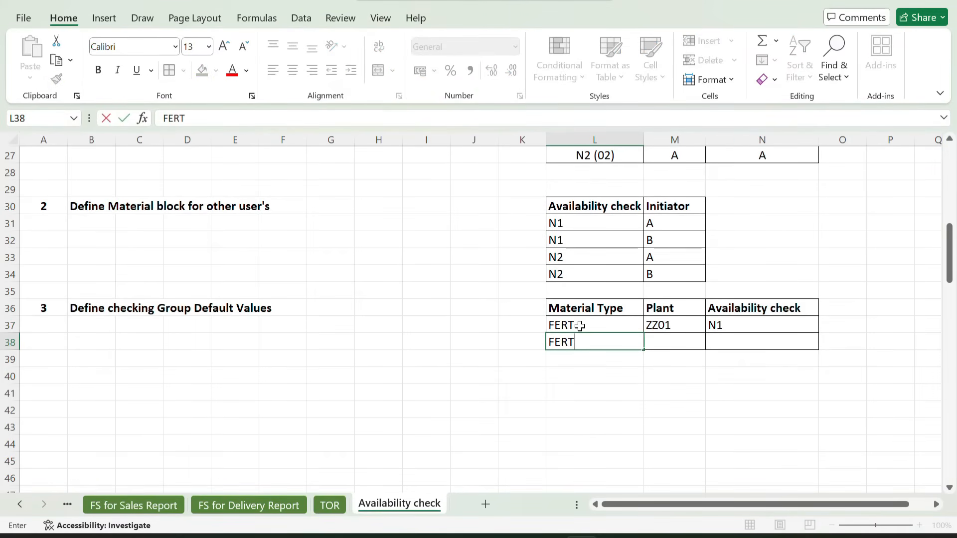
key("Tab")
type("ZZ01")
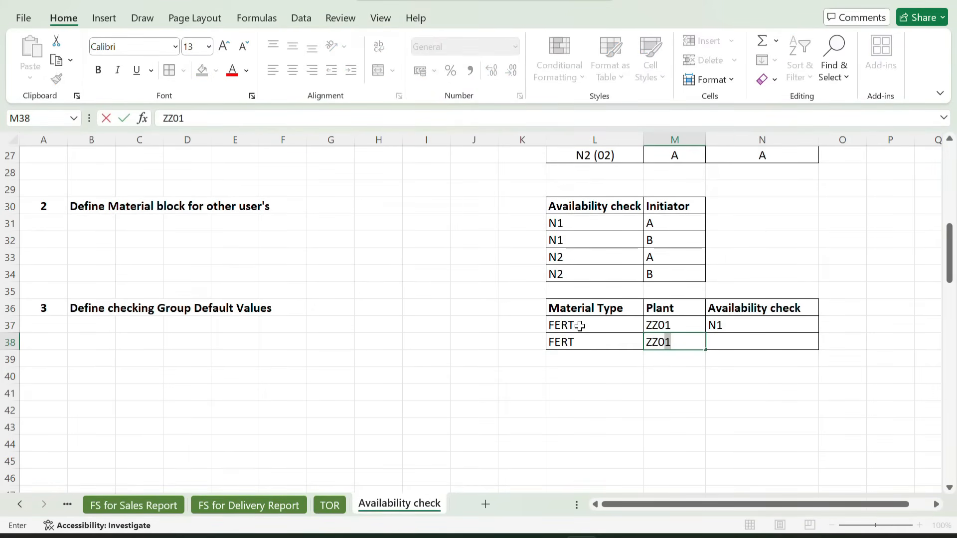
key("Tab")
type("N2")
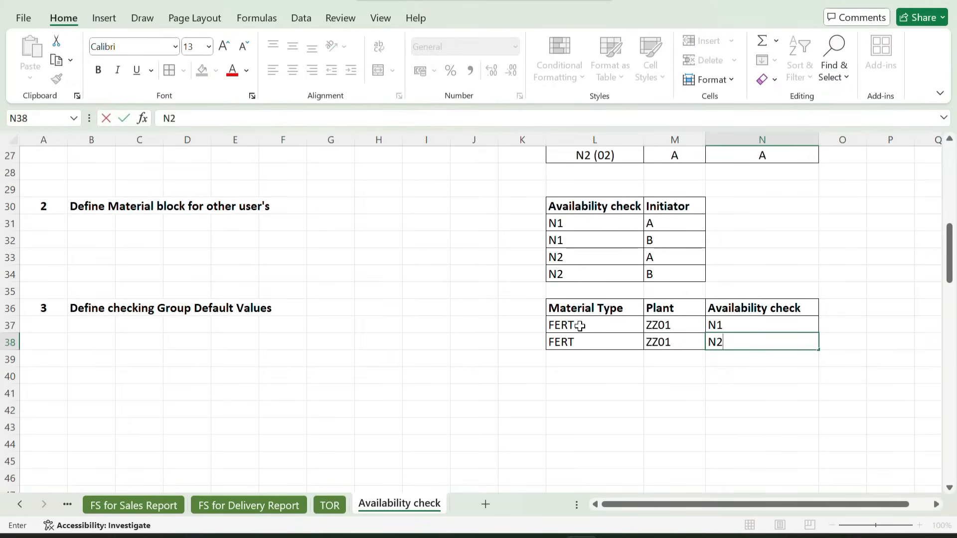
key("Return")
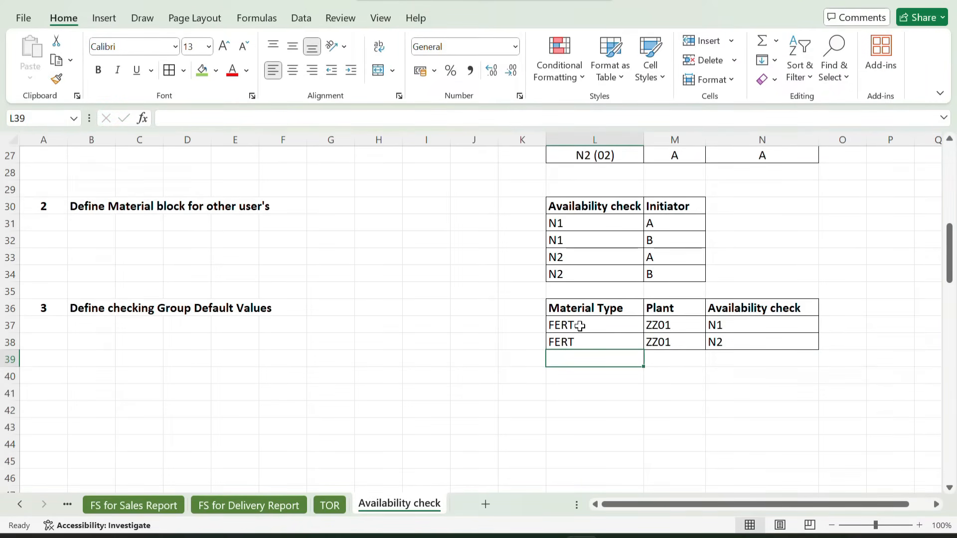
Switch to SAP, open Define Checking Groups Default Value and start new entries for the availability check defaults
key("alt+Tab")
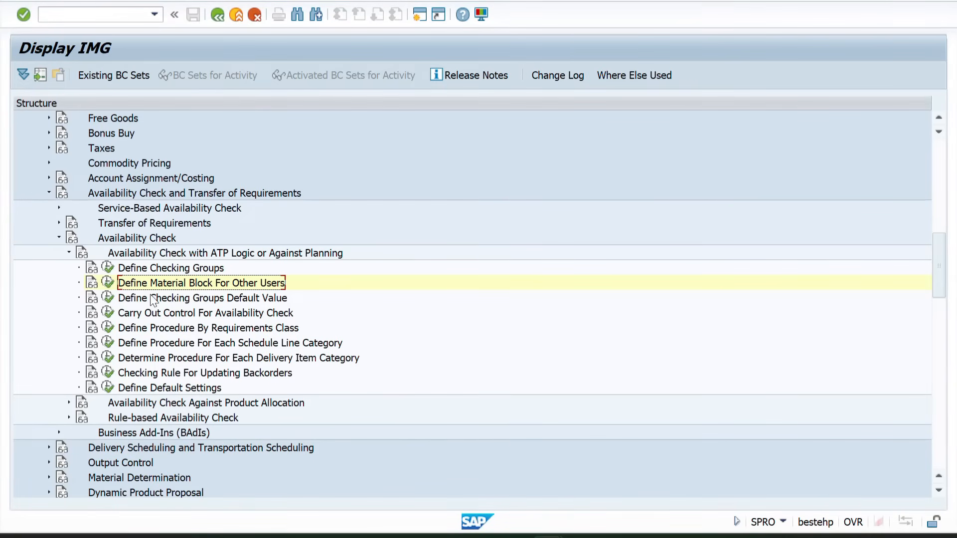
left_click(156, 299)
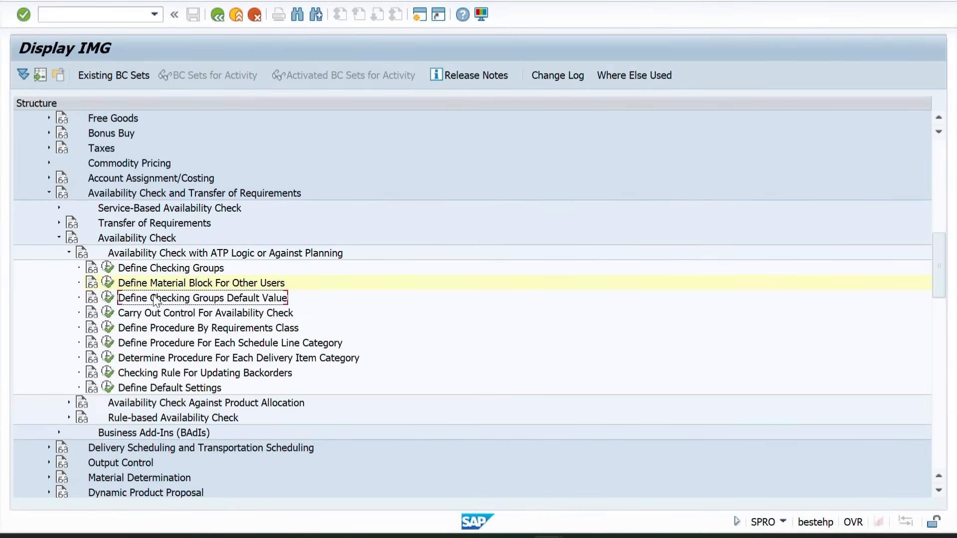
left_click(113, 298)
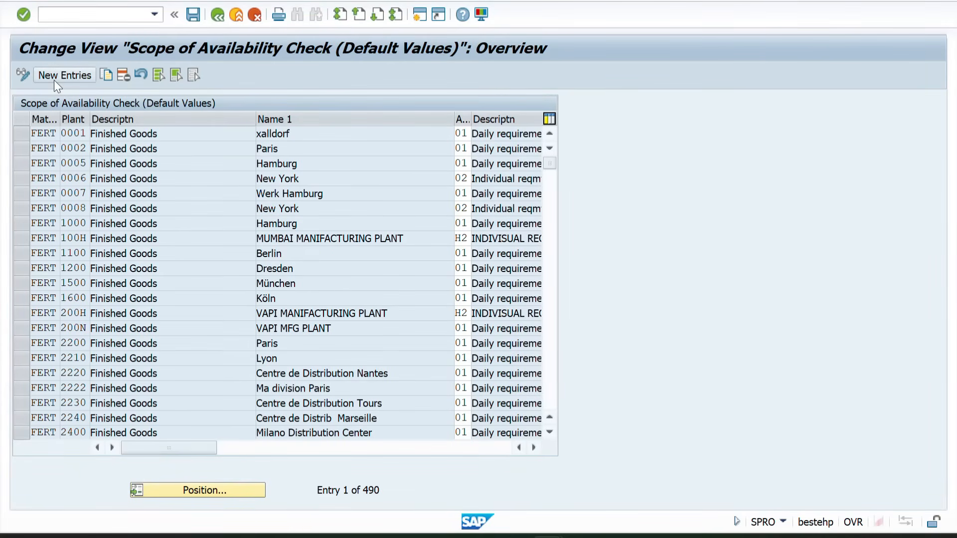
left_click(55, 81)
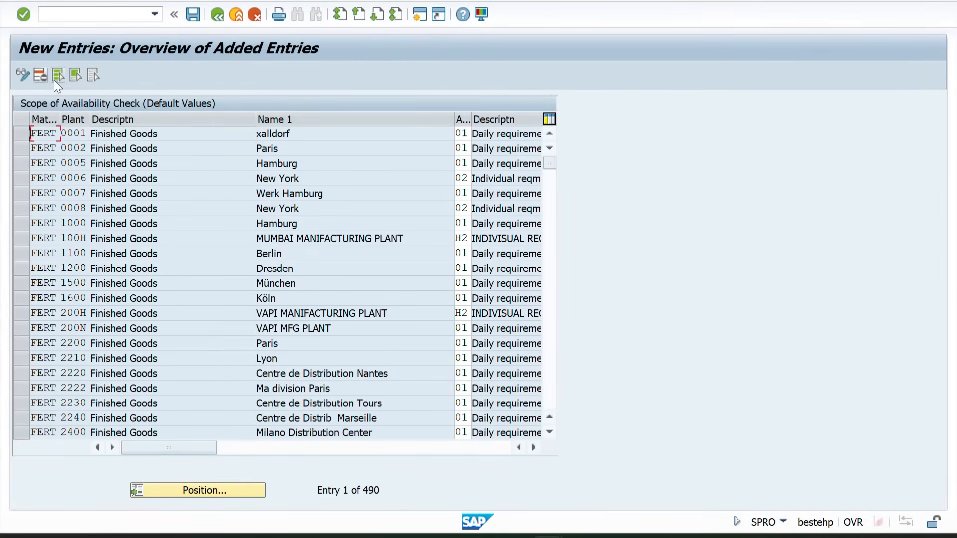
Enter material type FERT and plant ZZ01 as the first new entry
type("FERT")
key("Tab")
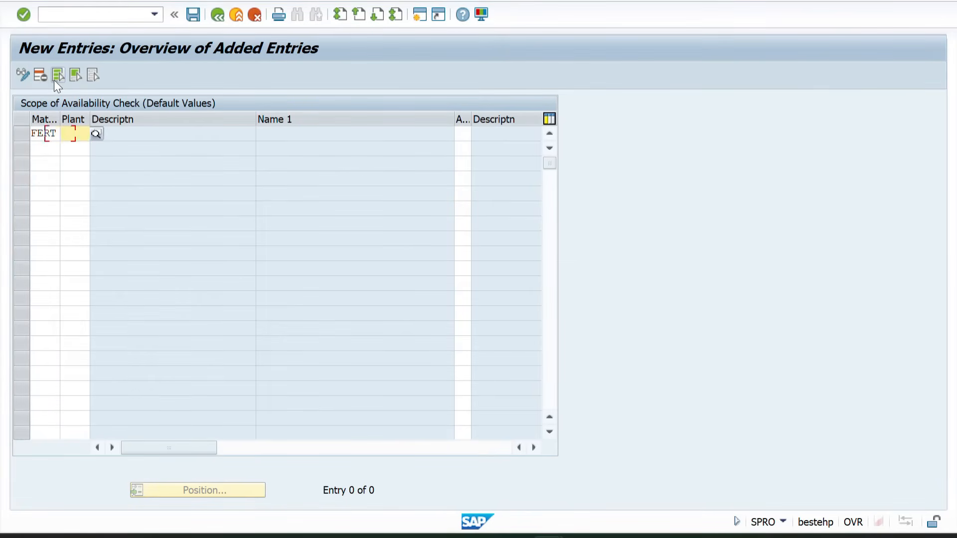
type("ZZ01")
key("Return")
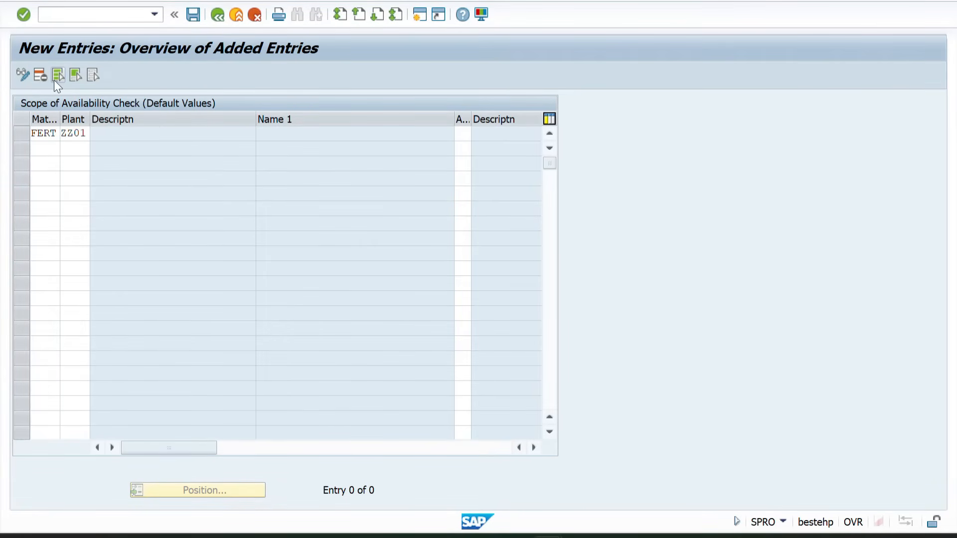
type("FERT")
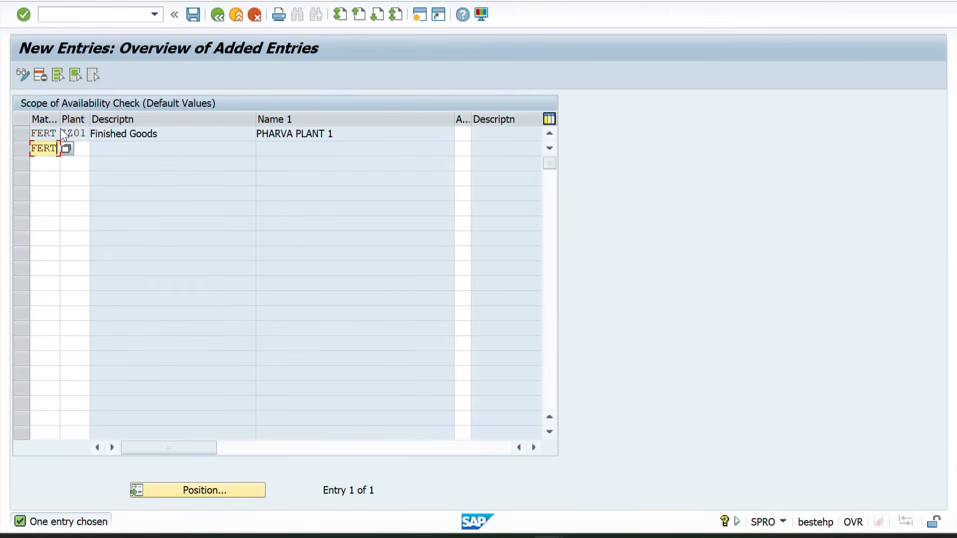
Add a second entry with material type FERT and plant ZZ01
key("Tab")
type("zz02")
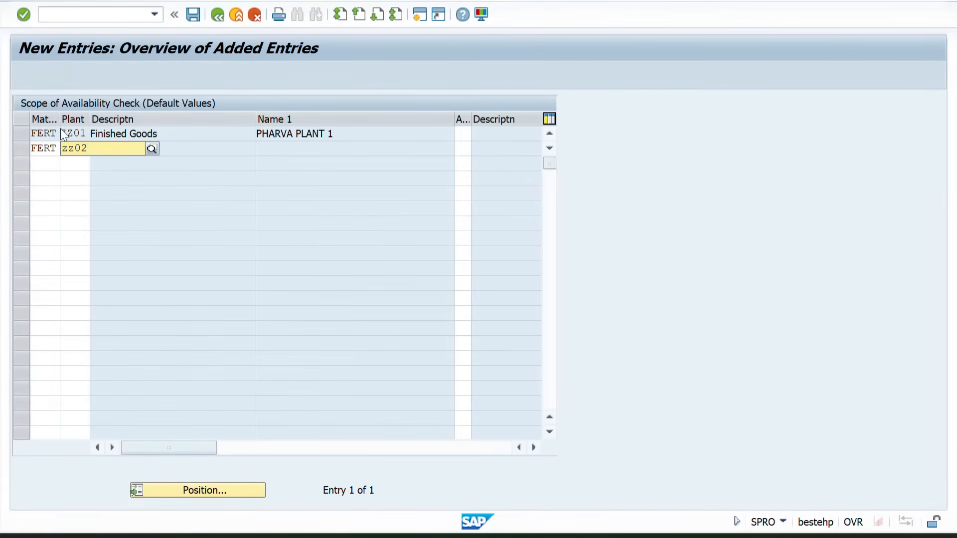
key("BackSpace")
type("1")
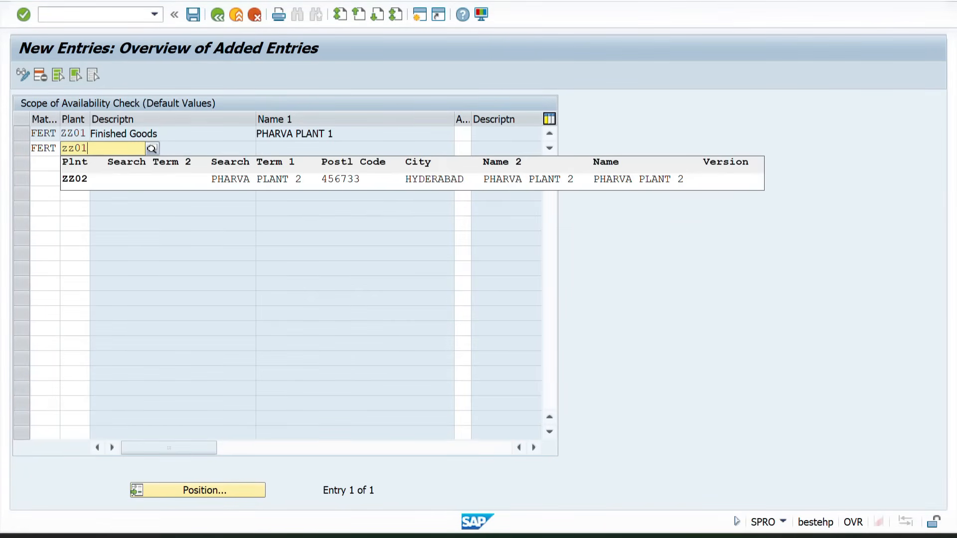
key("Tab")
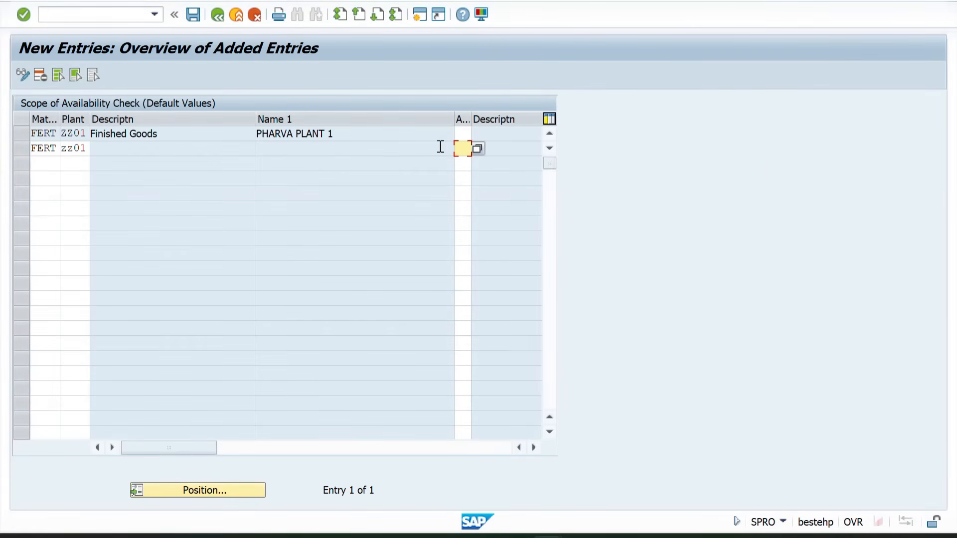
Set the availability check to N1 for the first entry and N2 for the second
left_click(463, 134)
key("Tab")
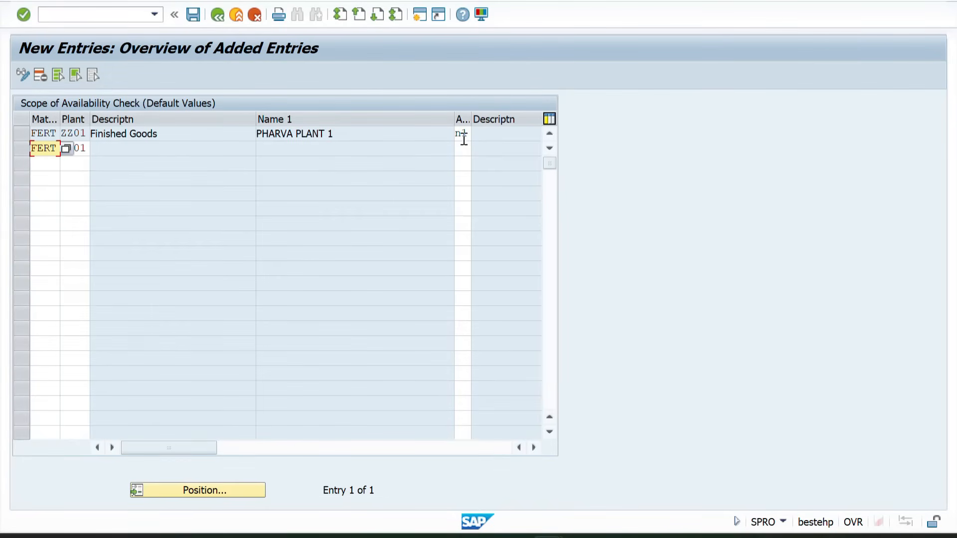
left_click(464, 146)
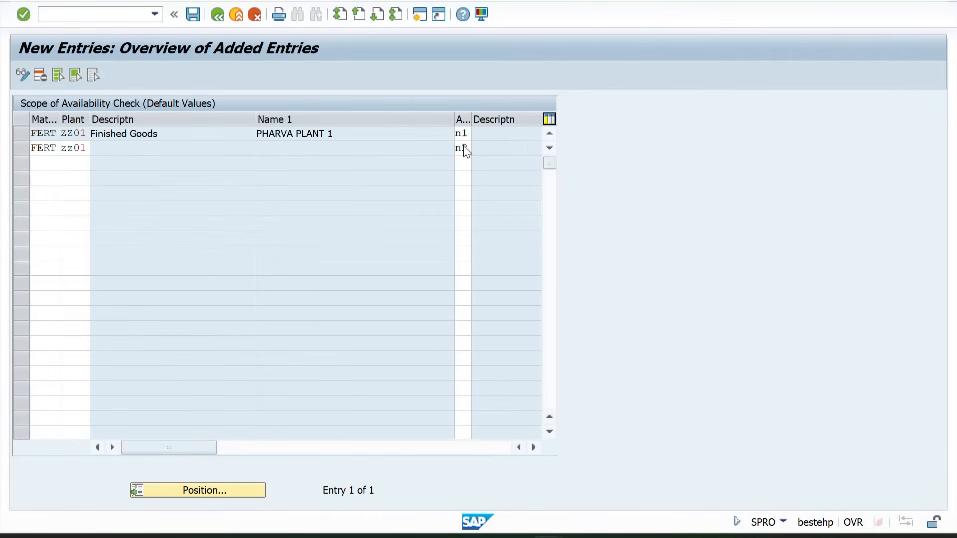
key("Return")
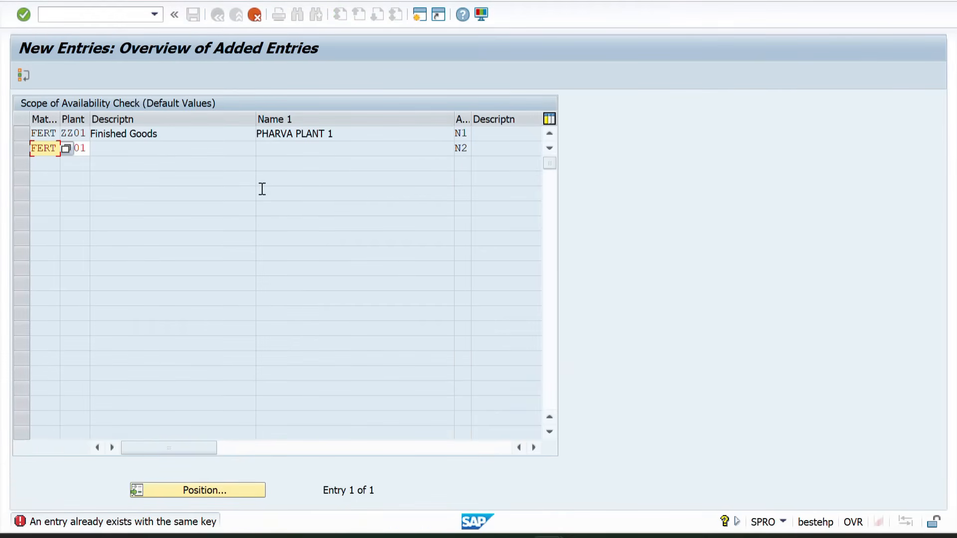
Clear the second entry's material type and re-enter its plant as ZZ01
left_click(102, 160)
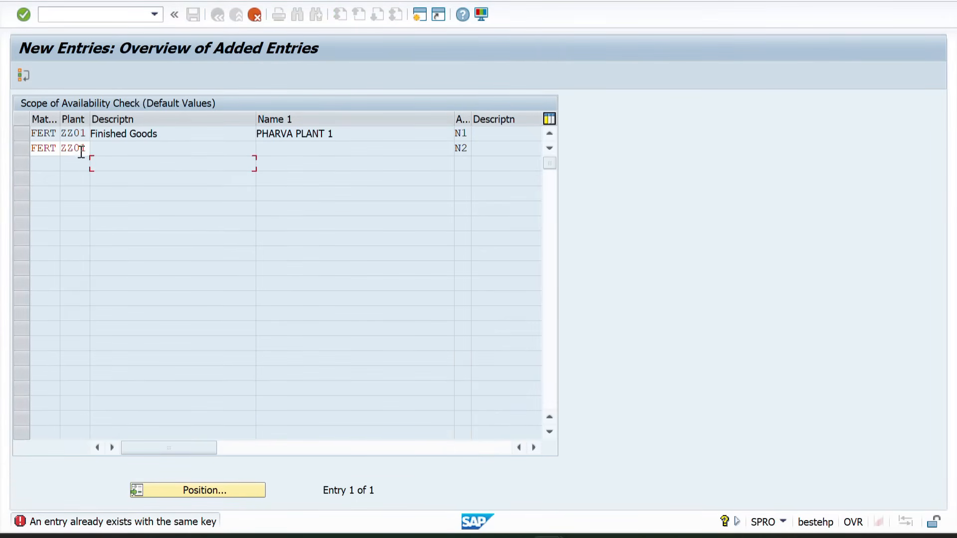
key("Return")
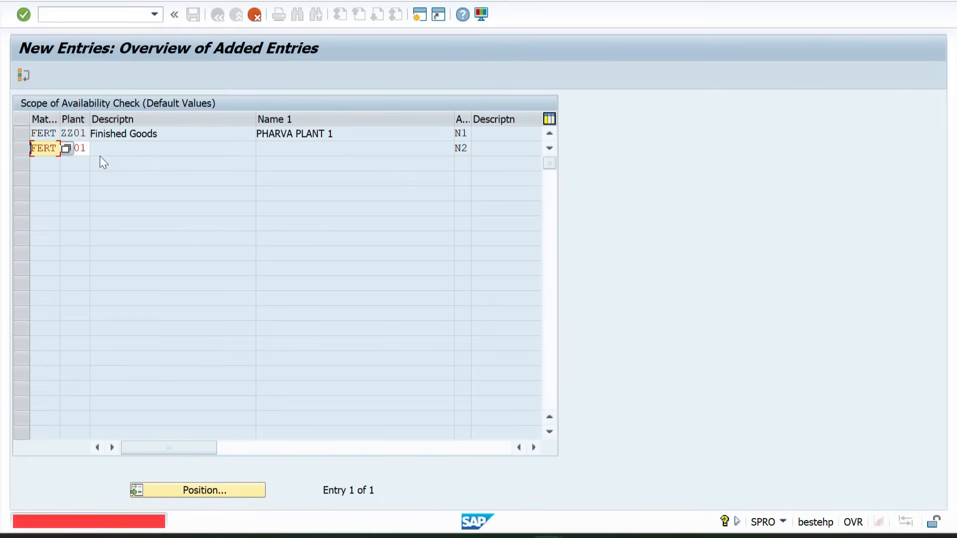
key("End")
key("BackSpace")
key("BackSpace")
key("BackSpace")
key("BackSpace")
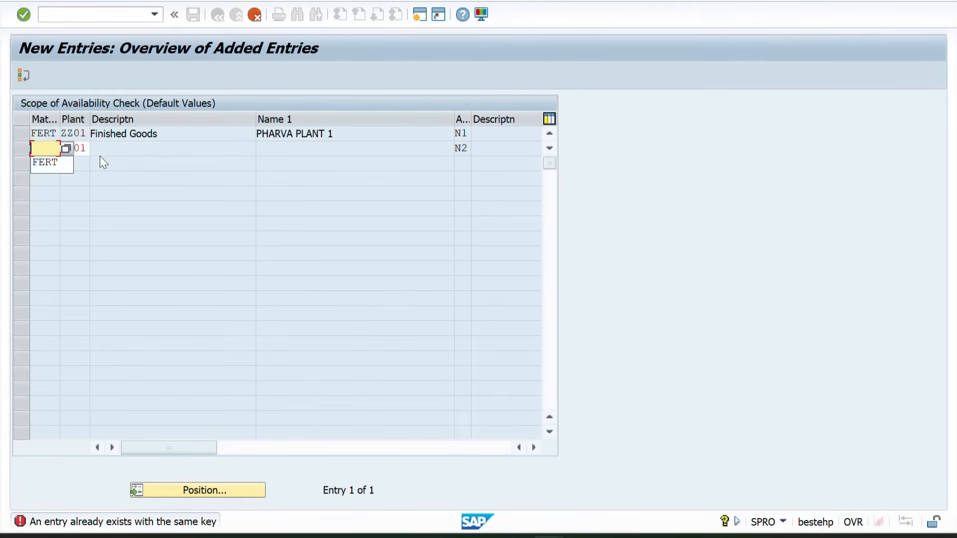
key("Tab")
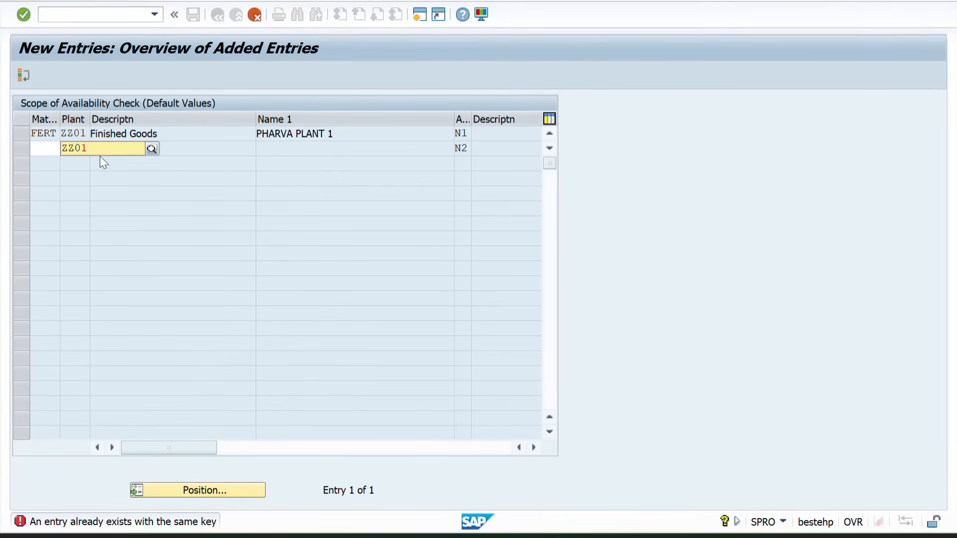
type("ZZ0")
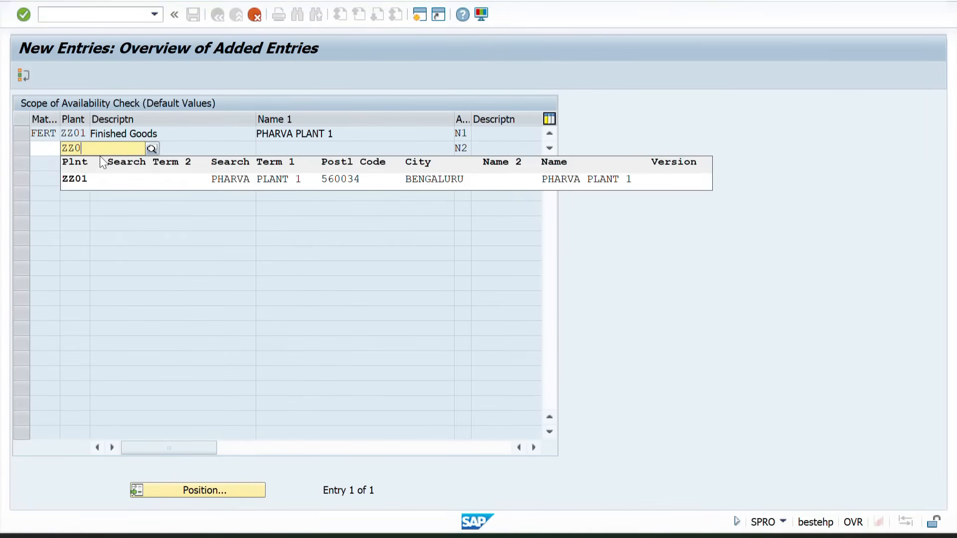
type("11")
key("Return")
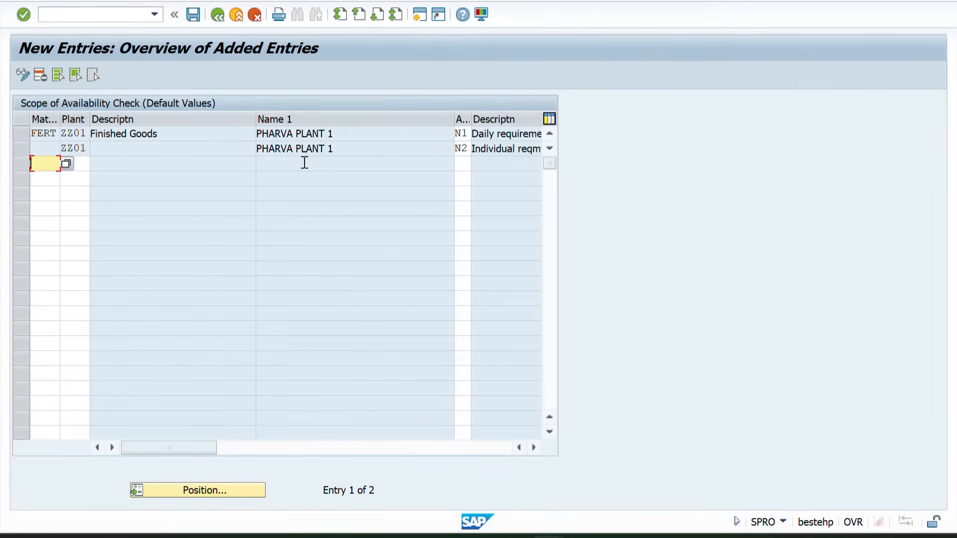
Delete the second entry with availability check N2 and narrow the material type's description column
left_click(22, 148)
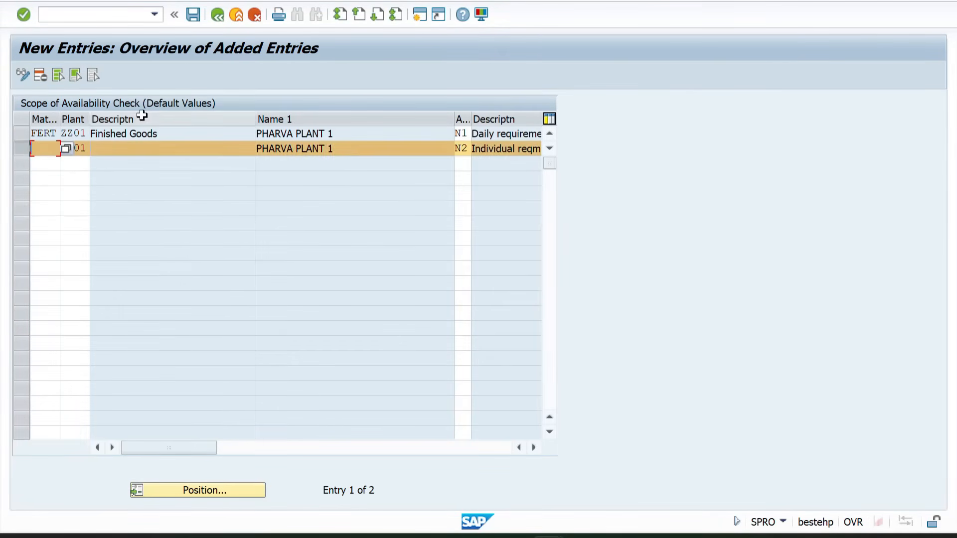
left_click(40, 75)
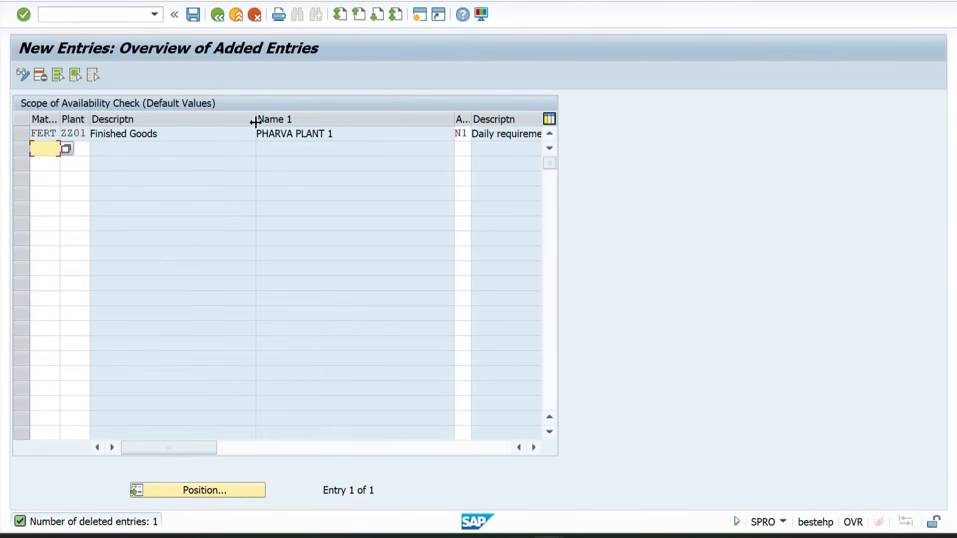
left_click_drag(253, 122, 180, 122)
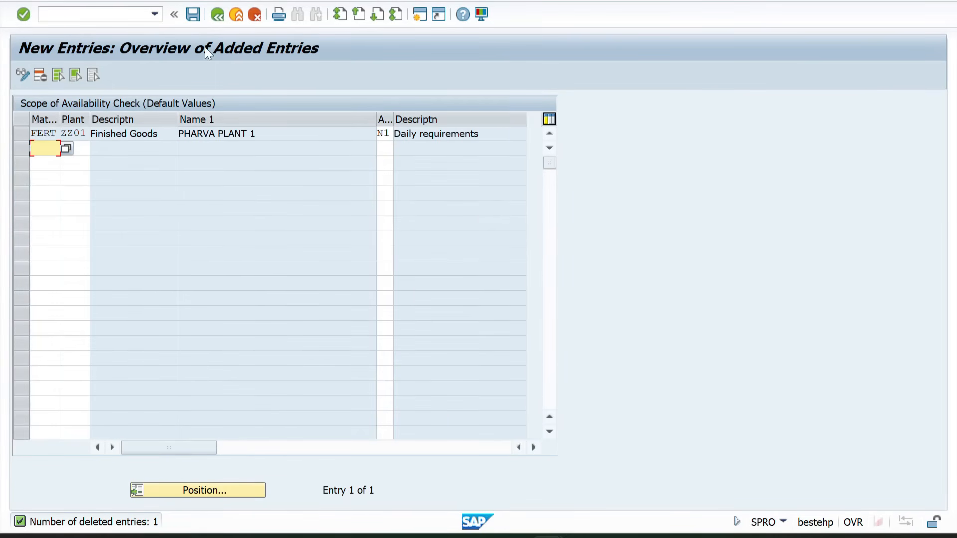
Save the new default value entry, confirm the customizing request and return to the IMG structure
left_click(193, 15)
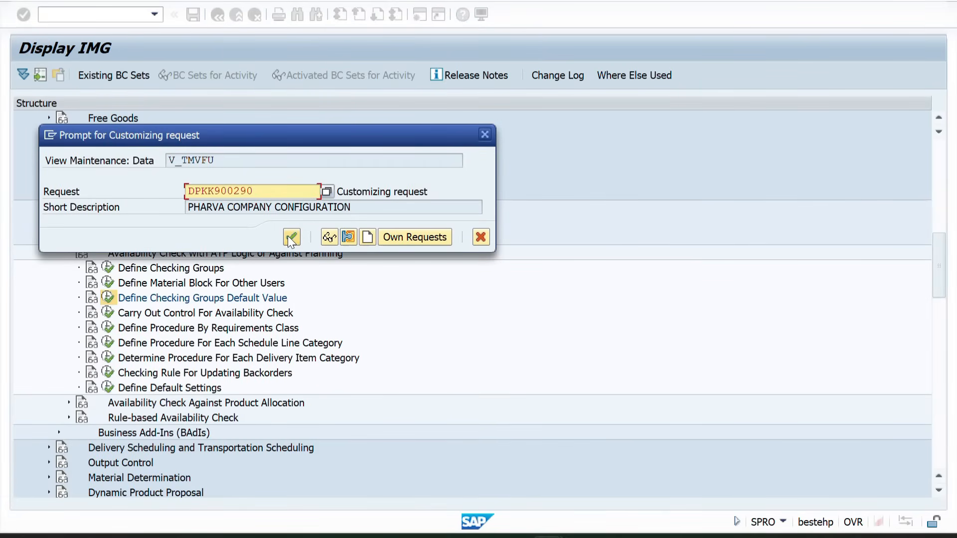
left_click(292, 237)
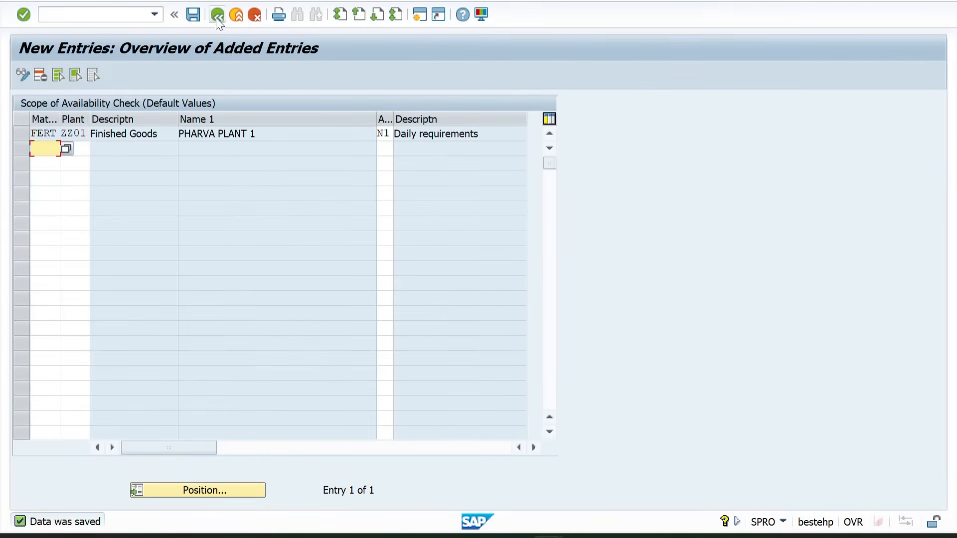
left_click(216, 15)
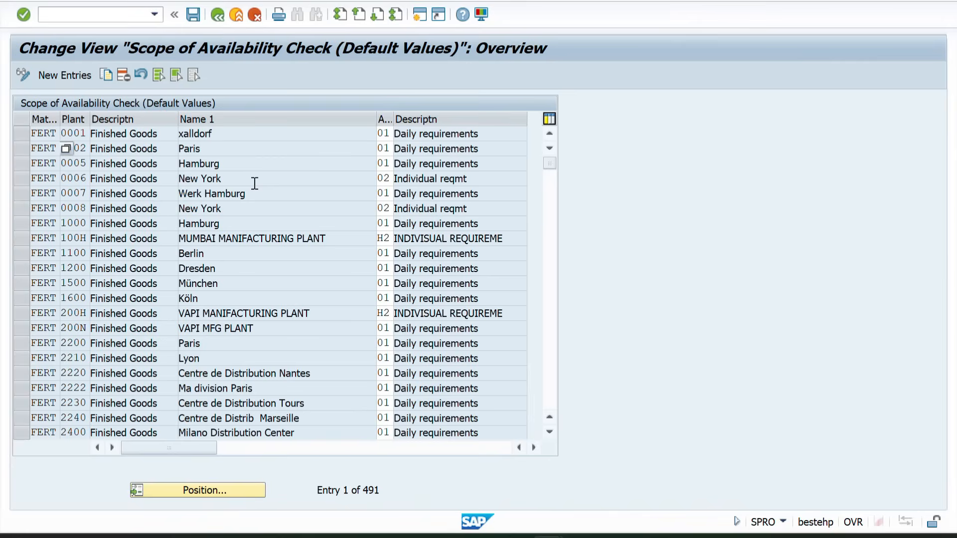
key("alt+Tab")
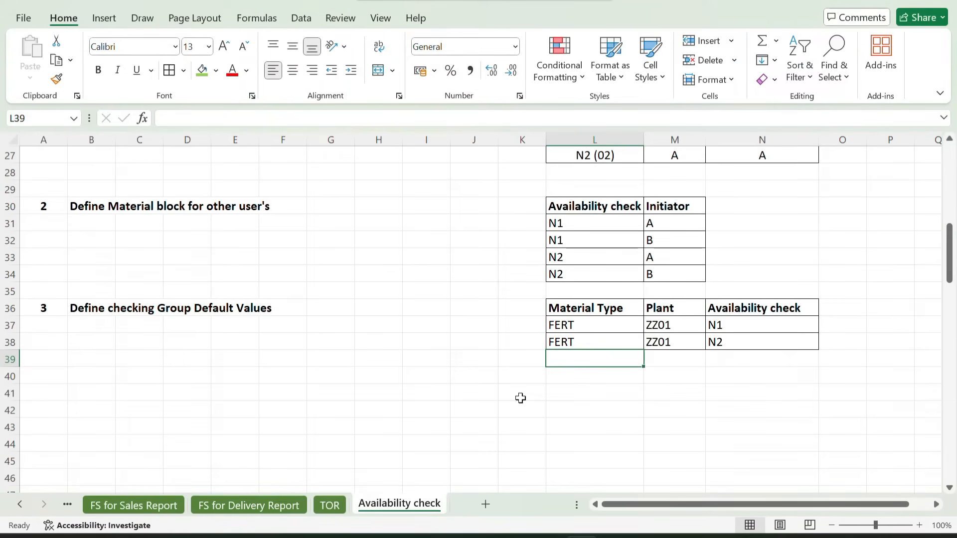
key("alt+Tab")
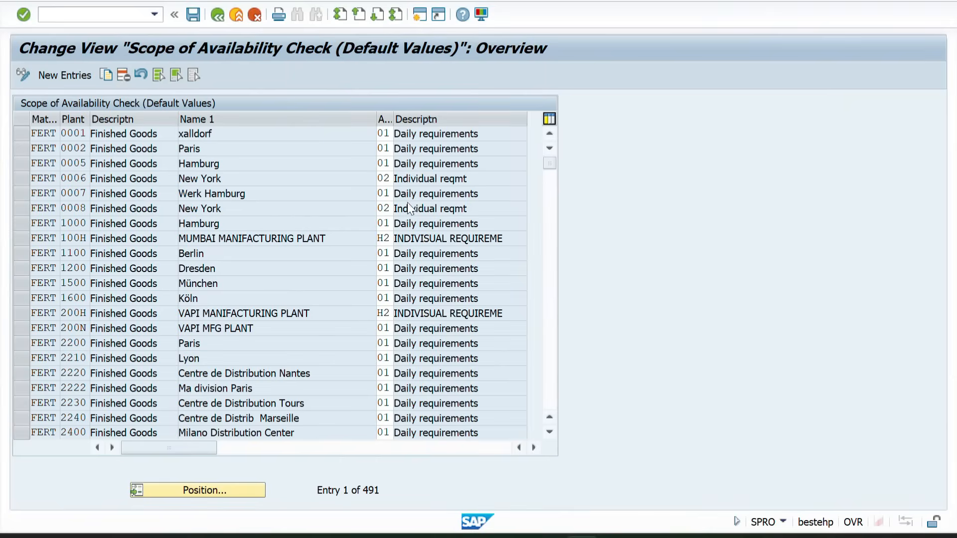
left_click(216, 15)
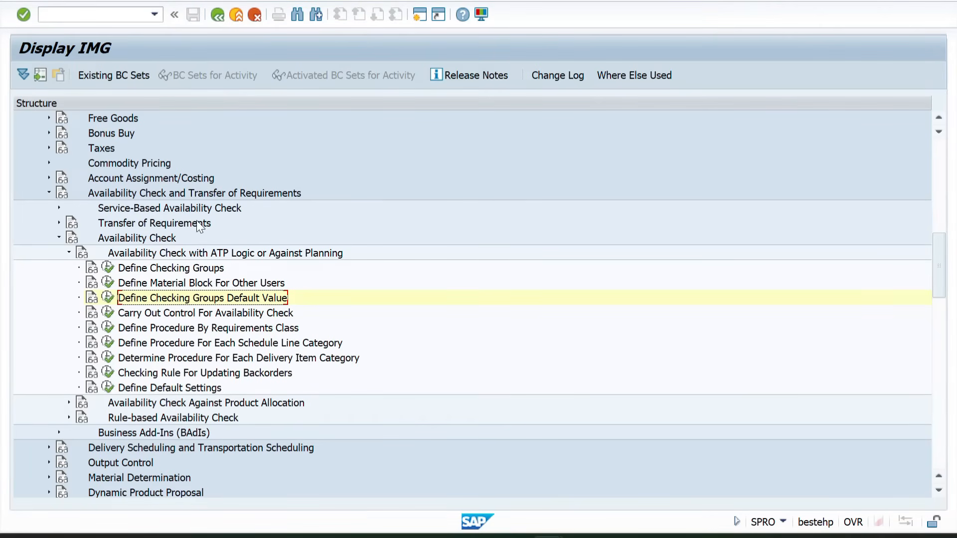
Open Carry Out Control For Availability Check, then switch to the Excel workbook at the empty rows below item 3
left_click(147, 313)
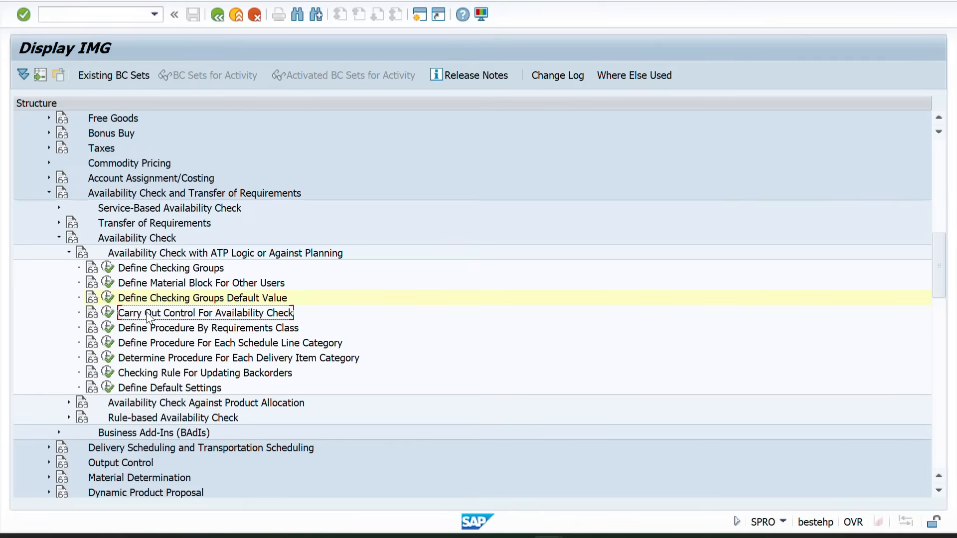
left_click(108, 313)
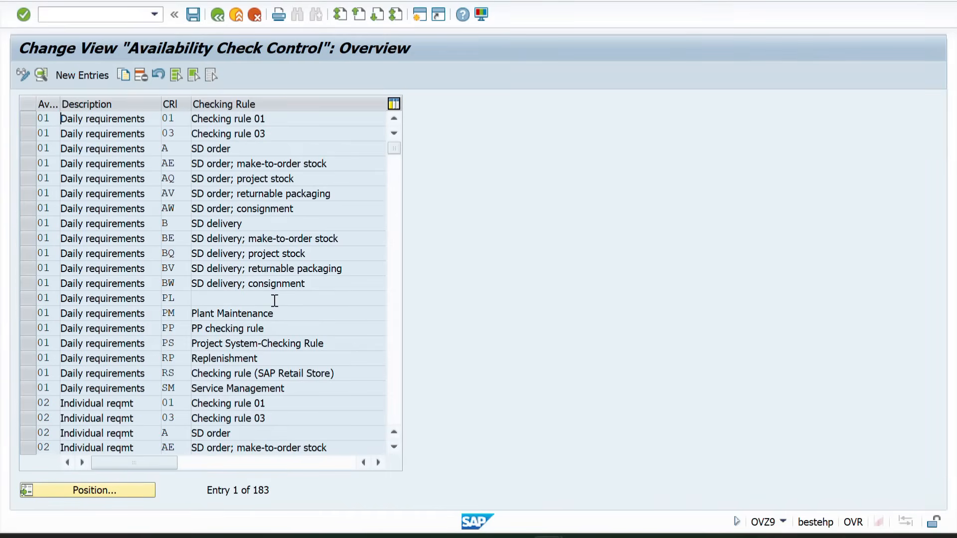
key("alt+Tab")
scroll(487, 457, "down", 1)
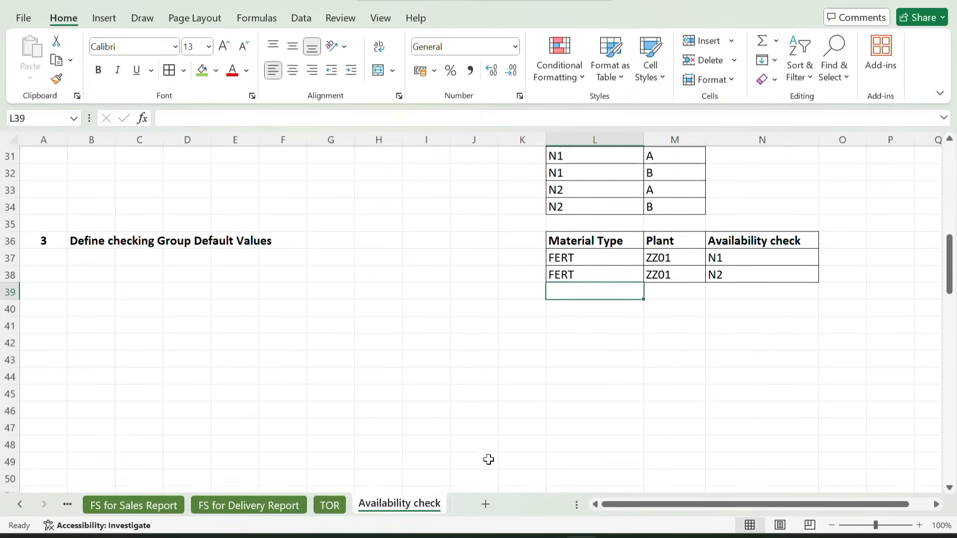
Add bold item number 4 in A41 with the heading "Carryout control for Availability check" in B41
left_click(65, 327)
key("ctrl+b")
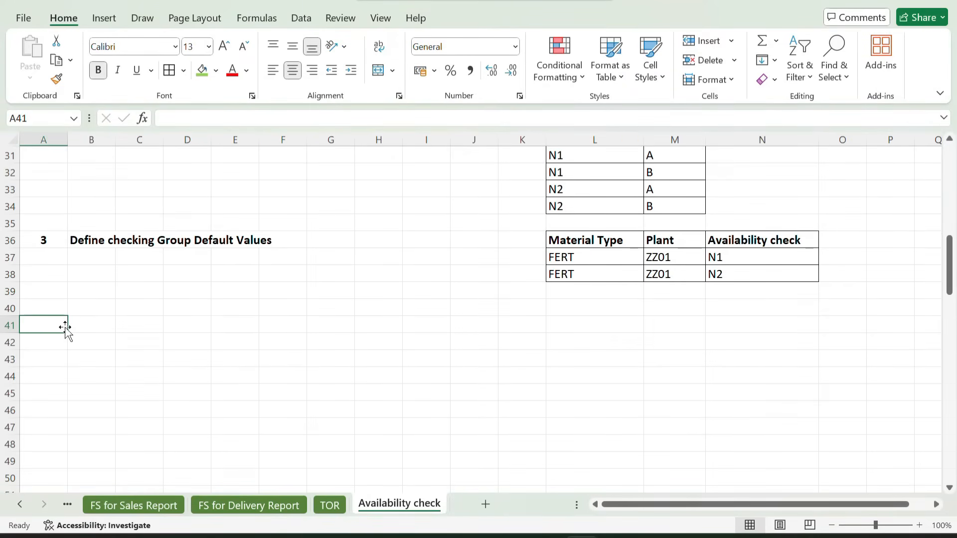
type("4")
key("Tab")
type("C")
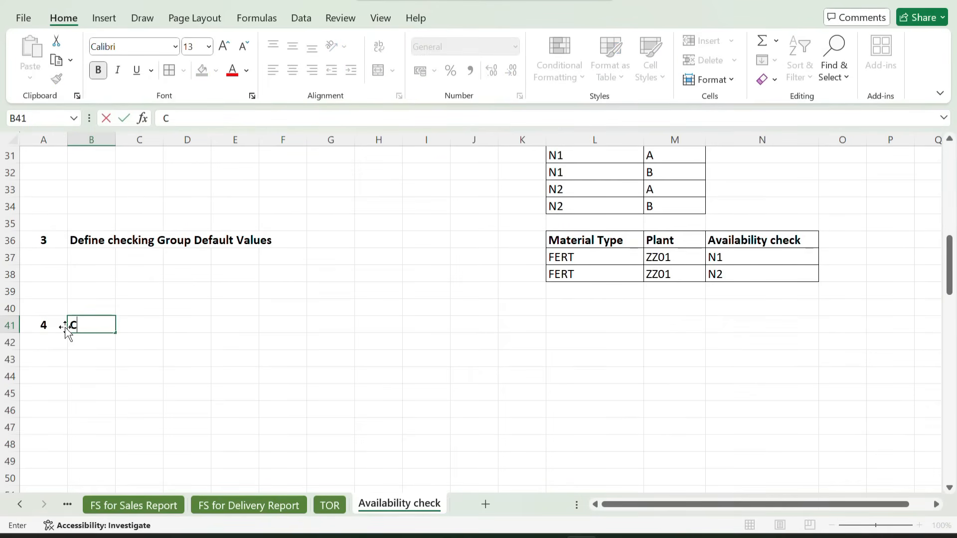
type("e")
key("BackSpace")
type("arryout control ")
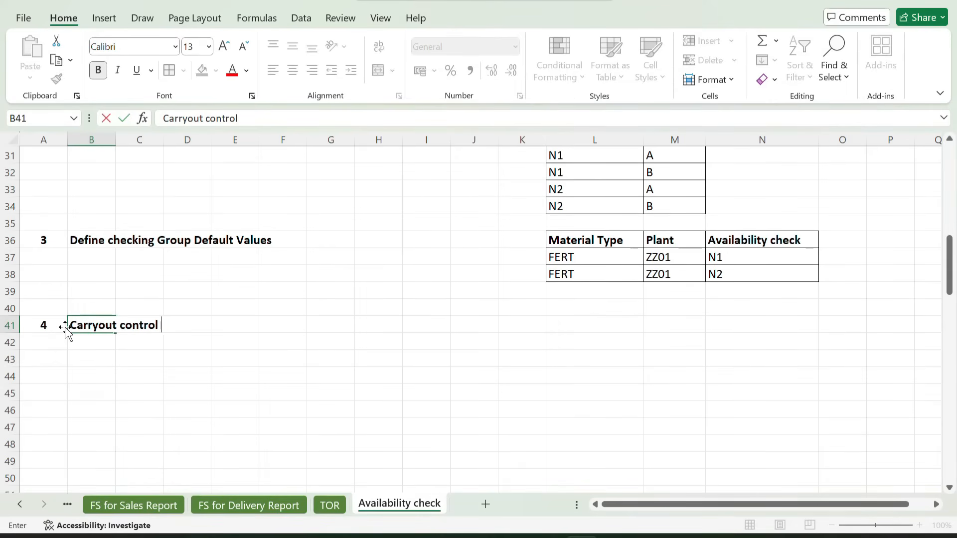
type("for Availabili")
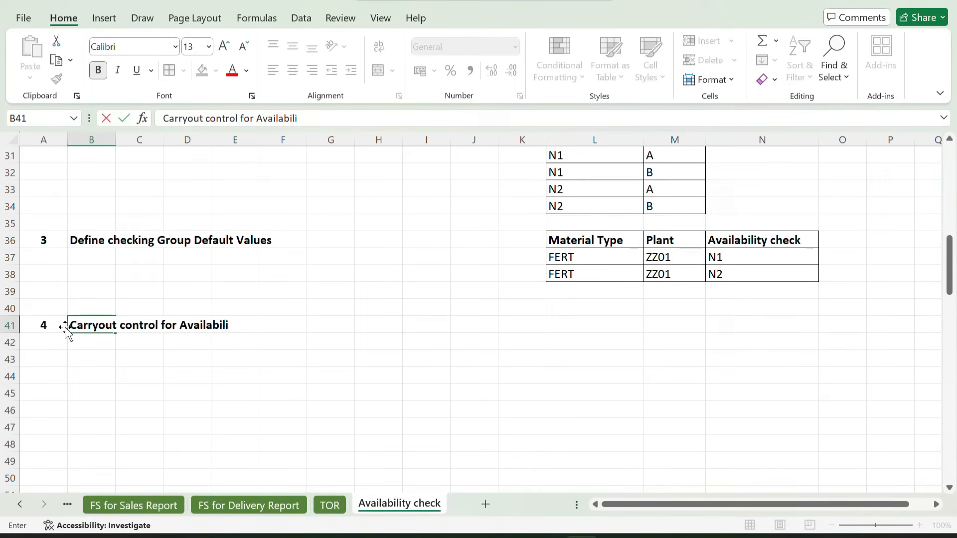
type("ty check")
key("Return")
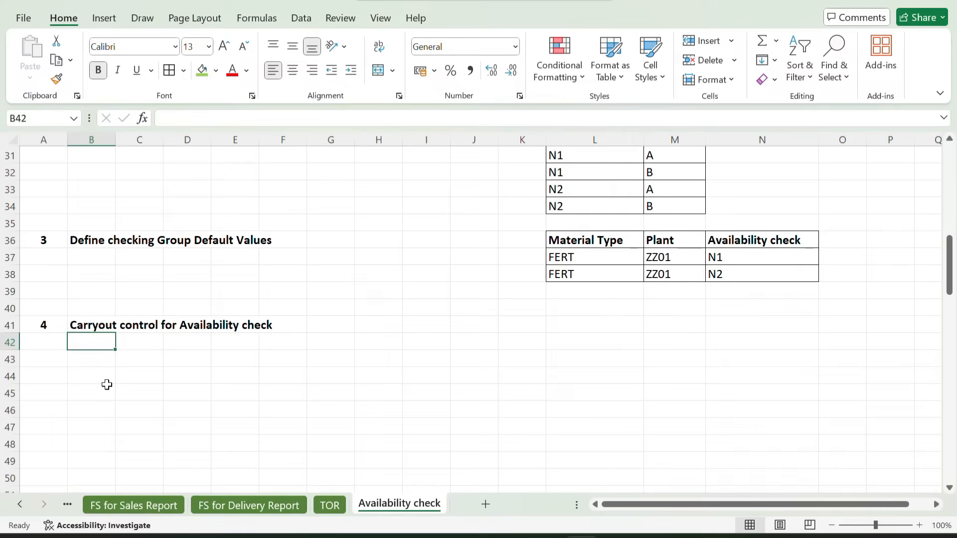
left_click(132, 343)
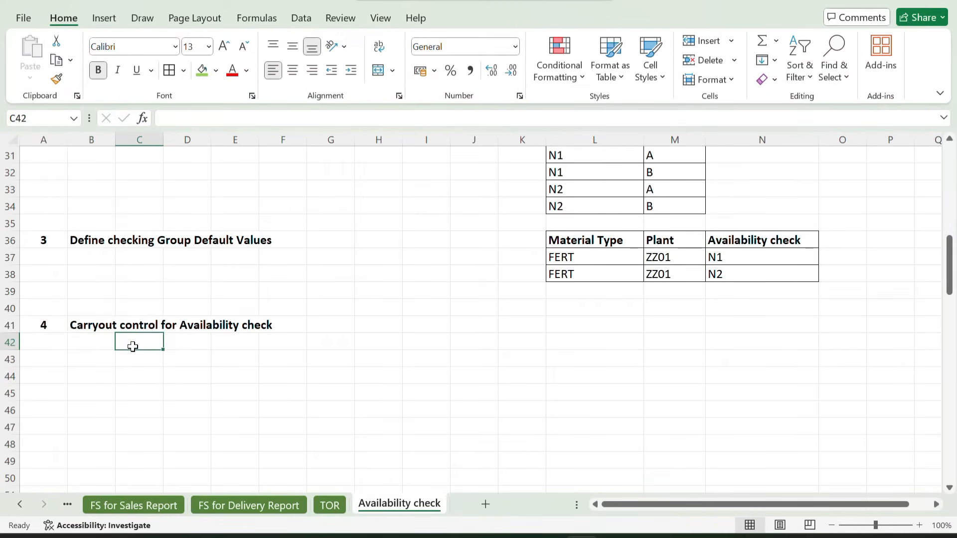
left_click_drag(77, 327, 241, 325)
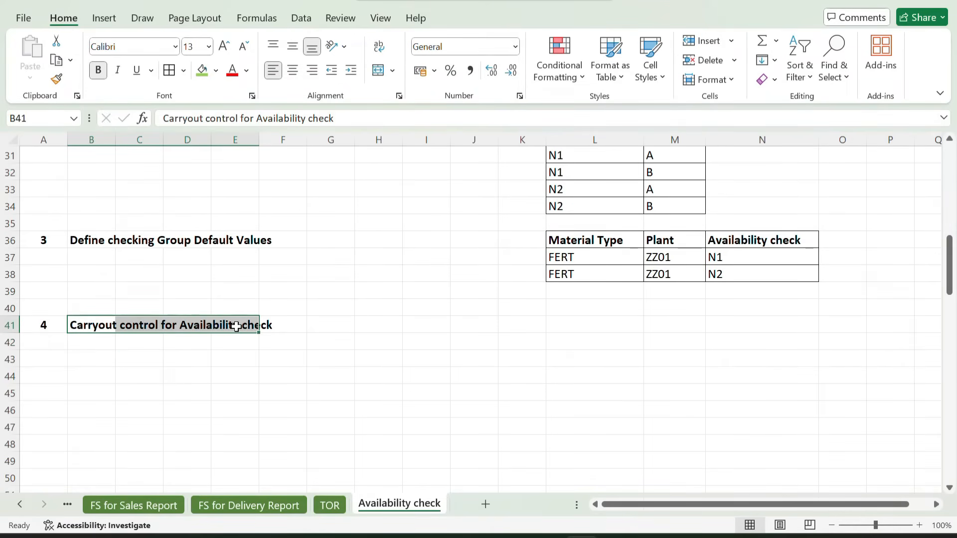
Copy the "Availability check" header from N36 into L41 and enter "Checking Rule" in M41
left_click(557, 327)
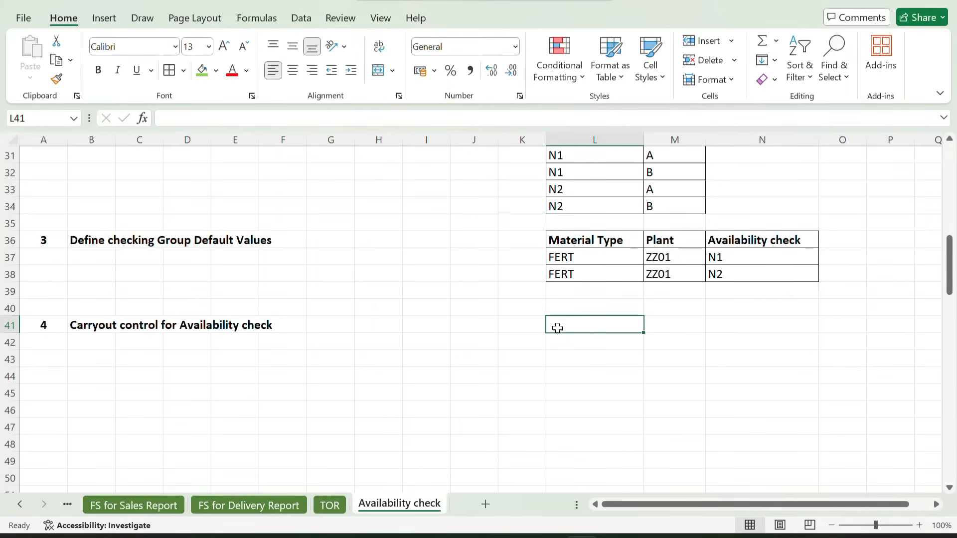
left_click(721, 240)
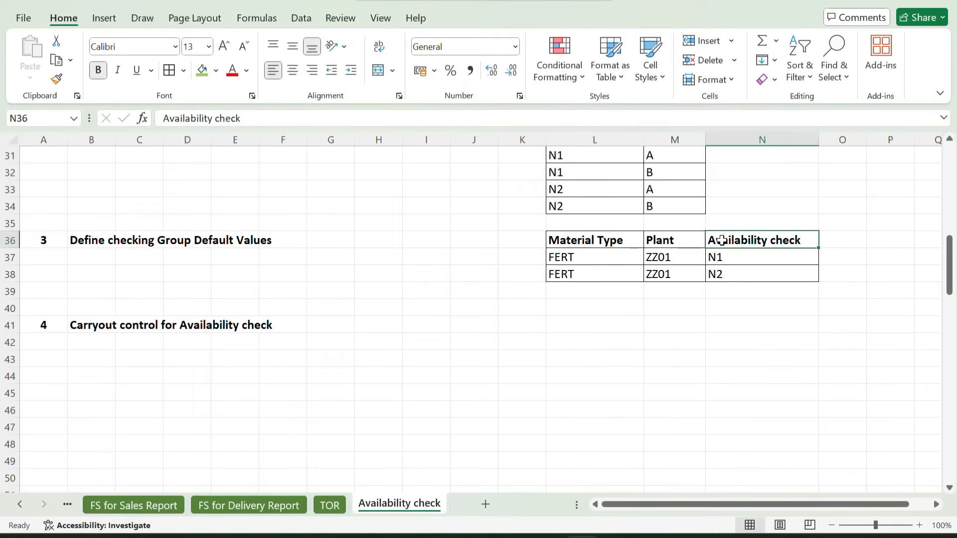
key("ctrl+c")
left_click(564, 324)
key("ctrl+v")
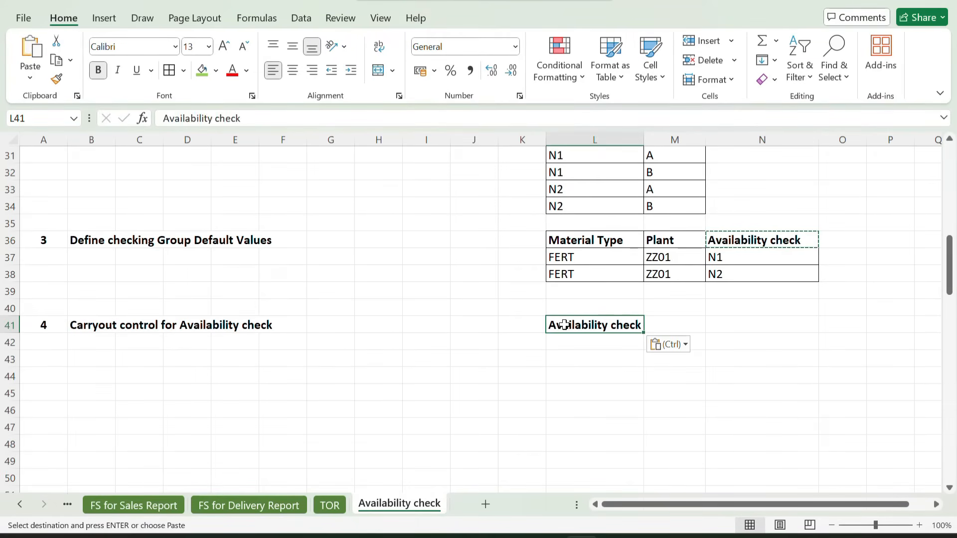
key("Tab")
type("C")
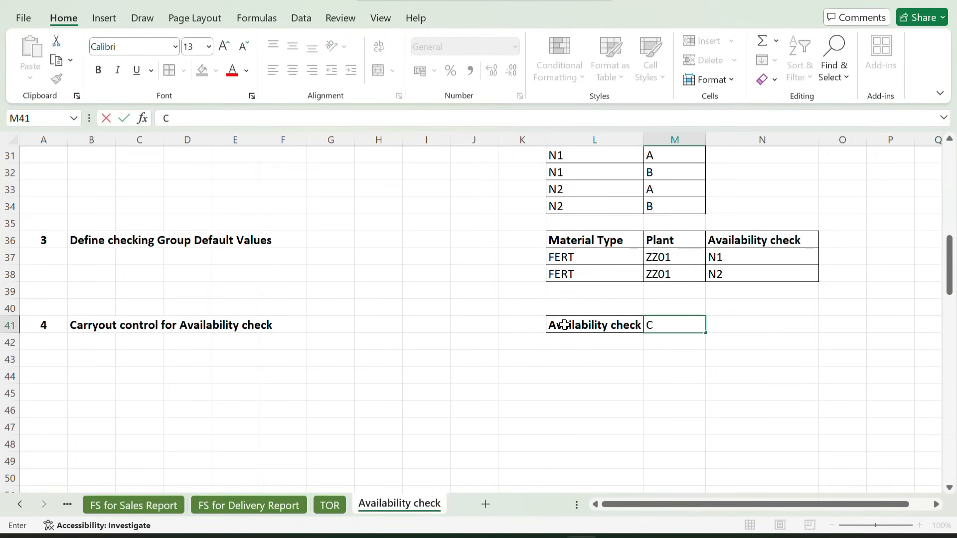
type("hecking Rule")
key("Return")
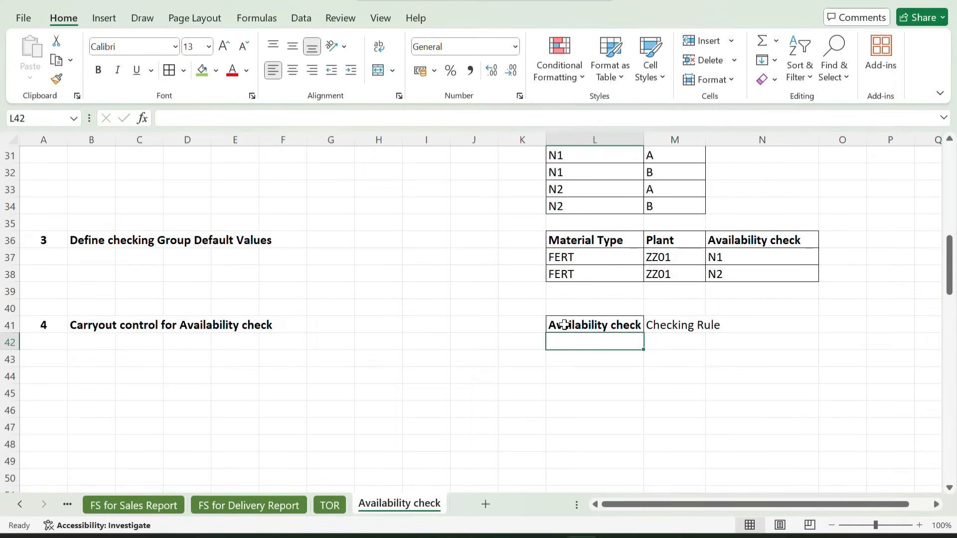
Copy the formatting of L41 to the Checking Rule header and widen column M to fit its text
left_click(571, 324)
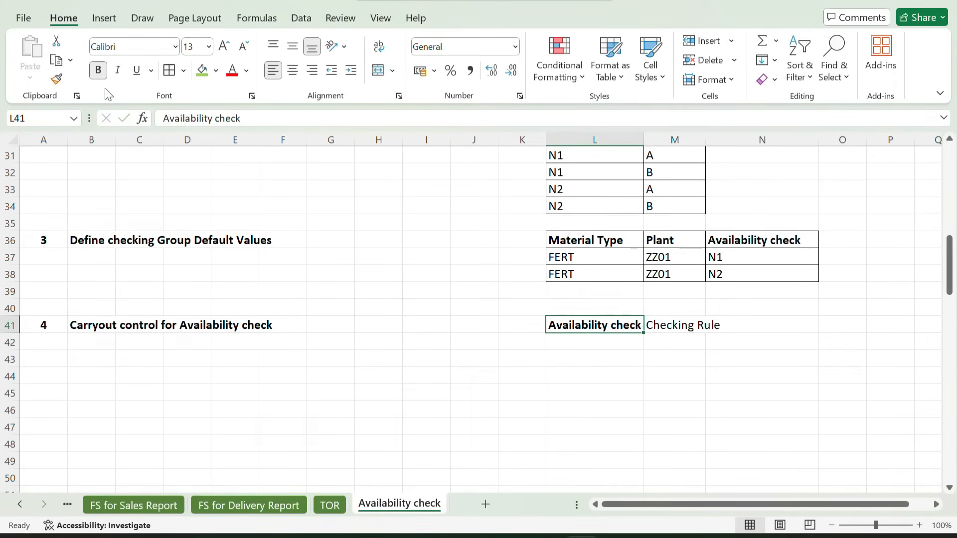
left_click(56, 79)
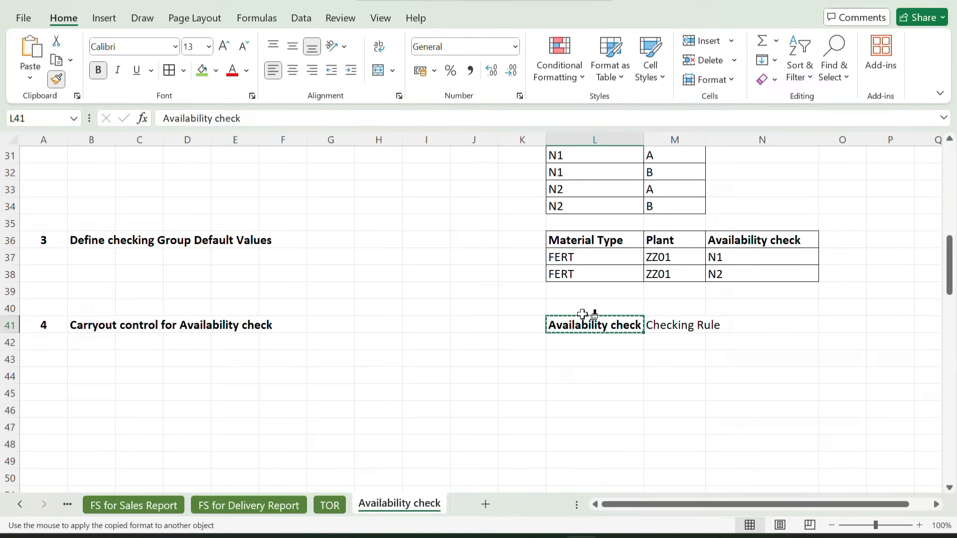
left_click(667, 325)
left_click_drag(589, 324, 675, 343)
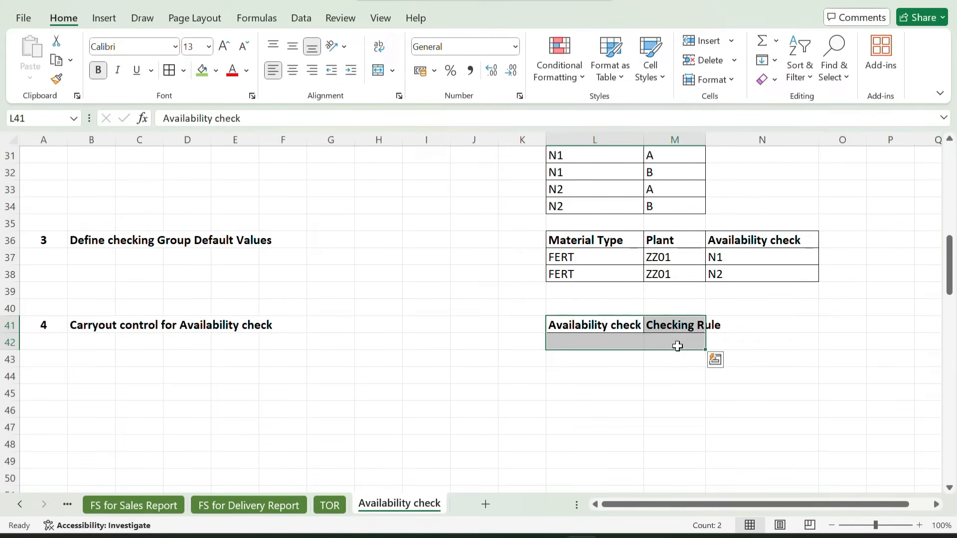
left_click(750, 305)
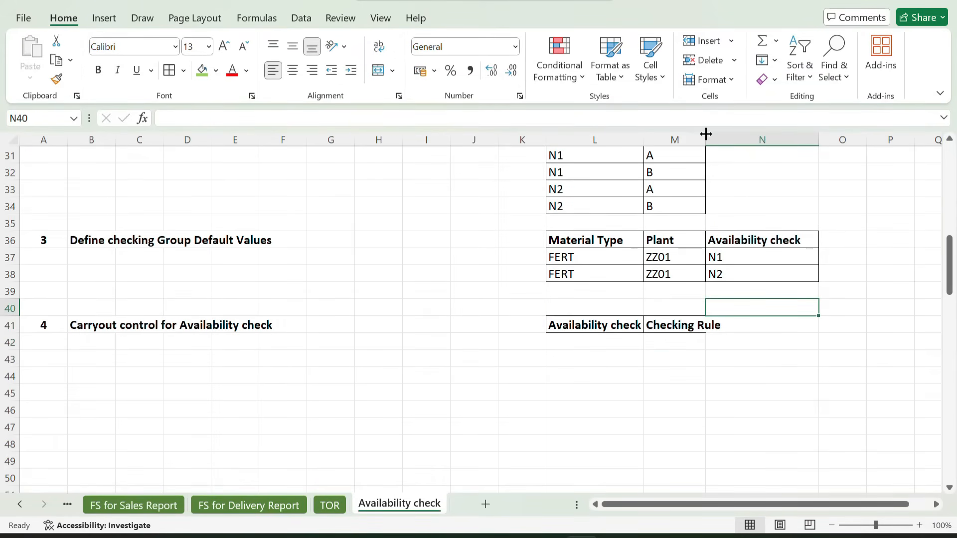
left_click_drag(705, 139, 728, 139)
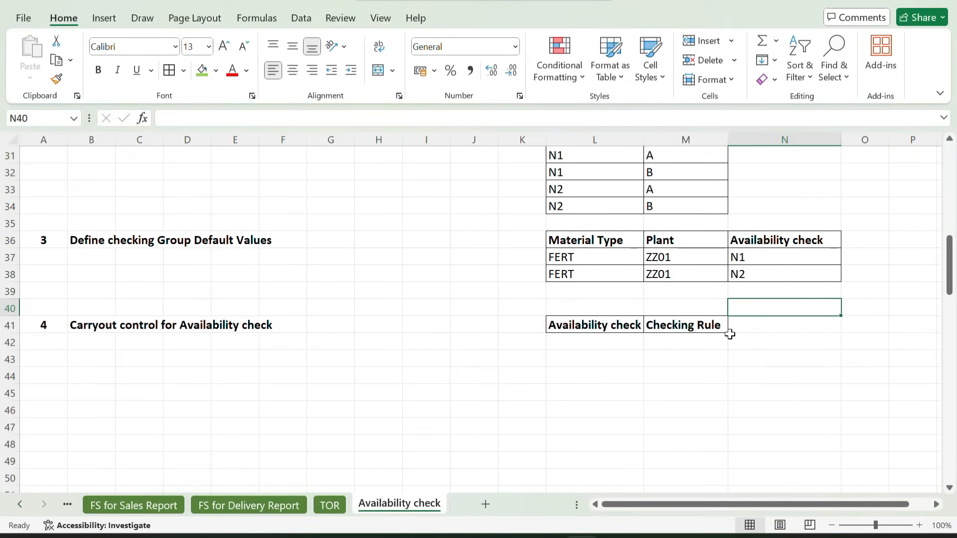
left_click(376, 326)
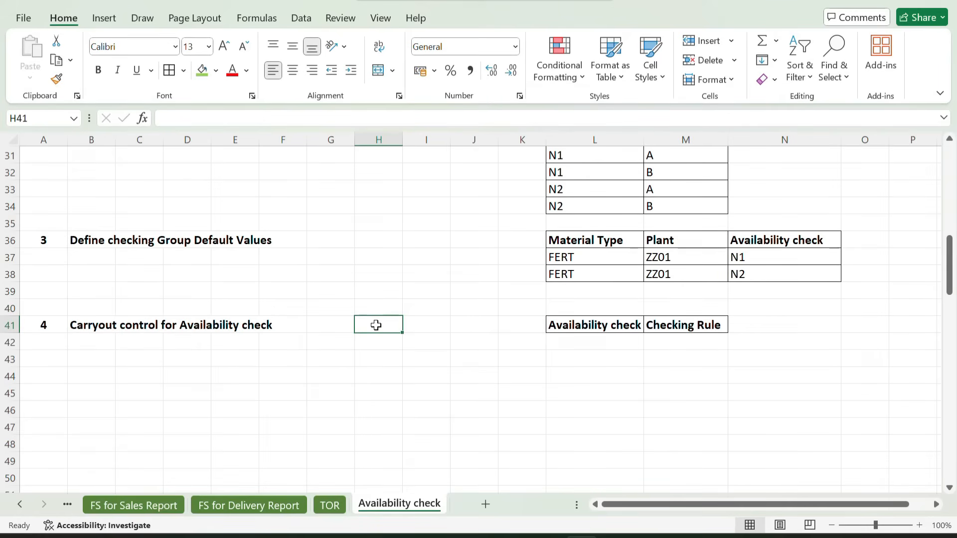
Enter a two-line note in N41 reading "A- Order" and "B- Delivery"
left_click(748, 328)
type("A-")
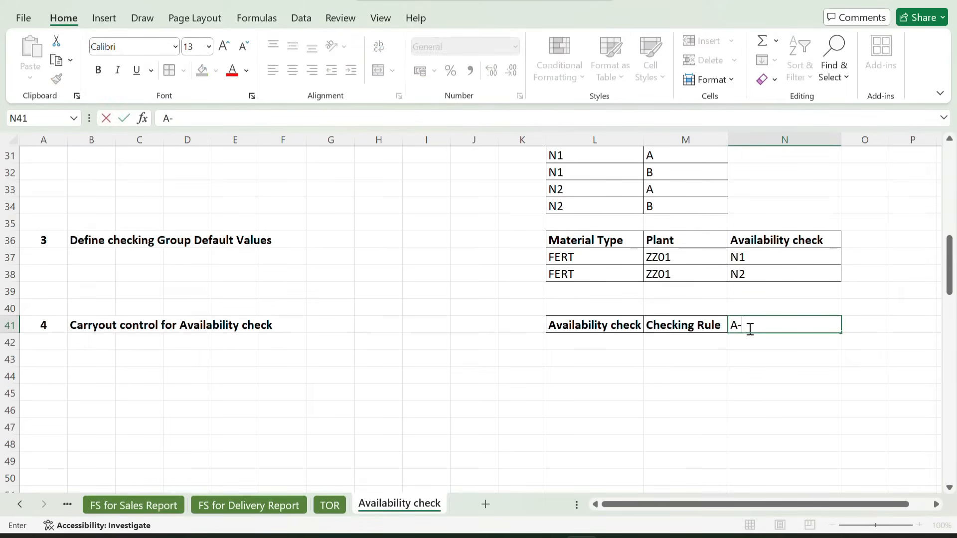
type(" Order")
key("alt+Return")
type("B")
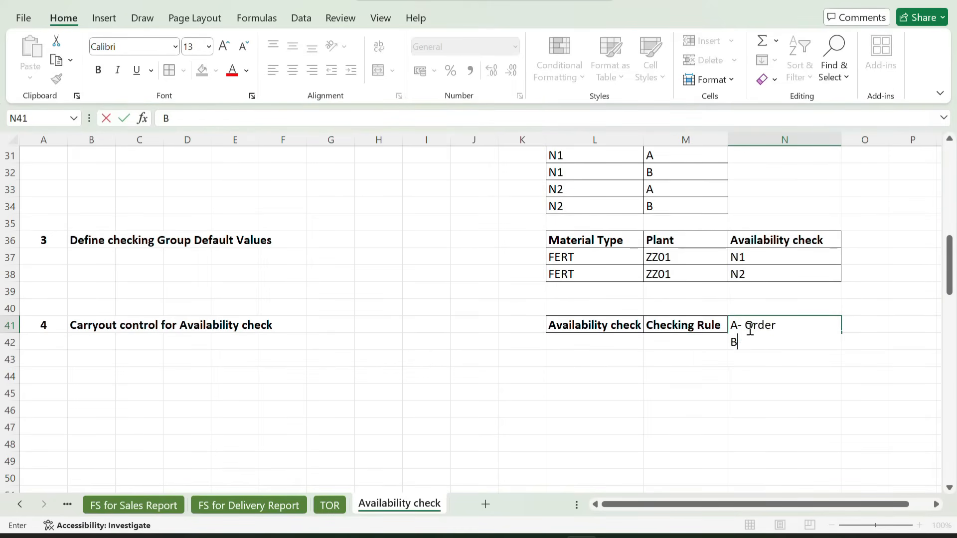
type("- Delivery")
key("Return")
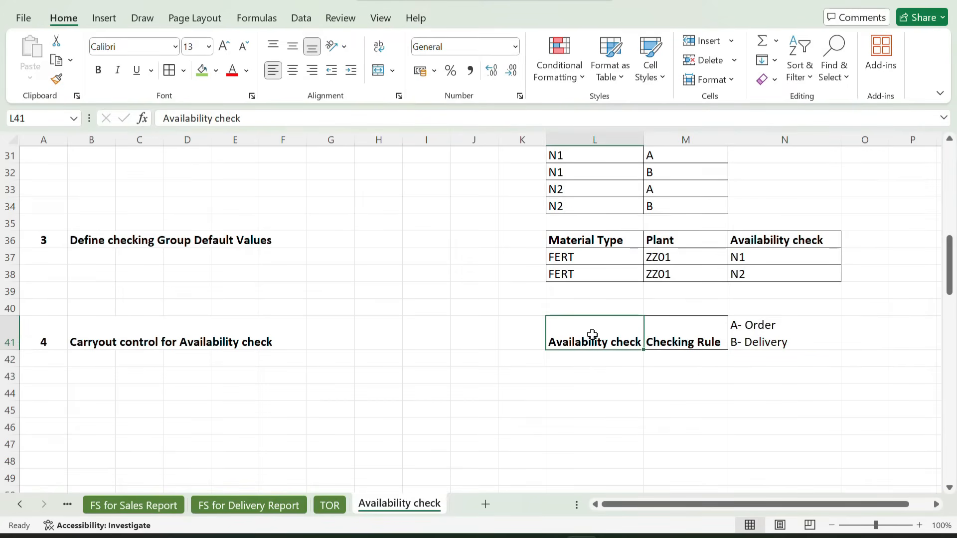
Vertically middle-align the Availability check and Checking Rule headers in L41:M41
left_click_drag(592, 335, 668, 339)
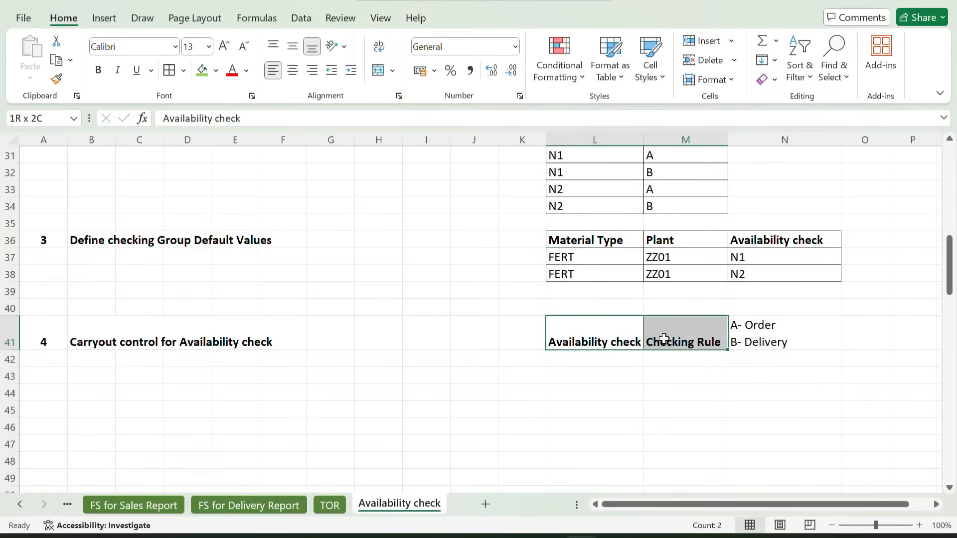
left_click(293, 46)
left_click(688, 403)
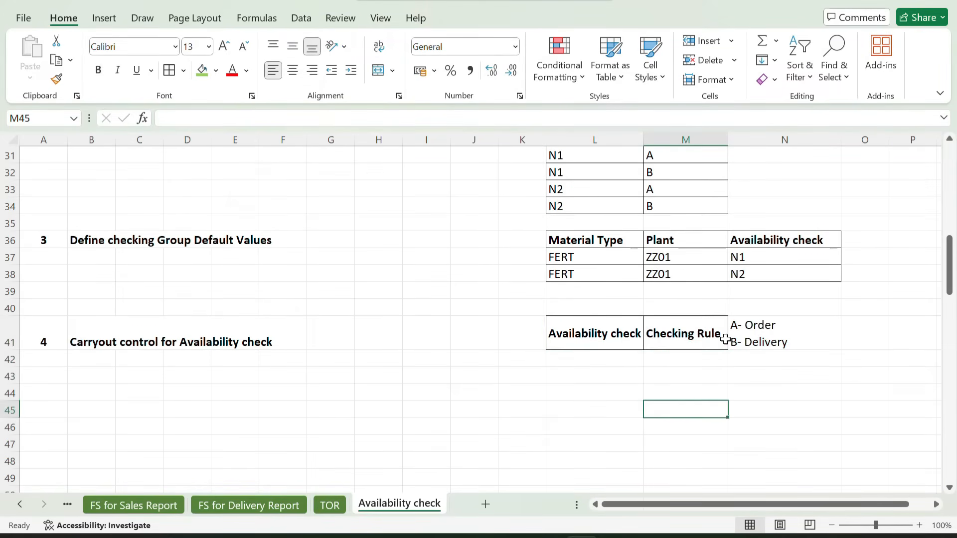
left_click_drag(690, 329, 767, 327)
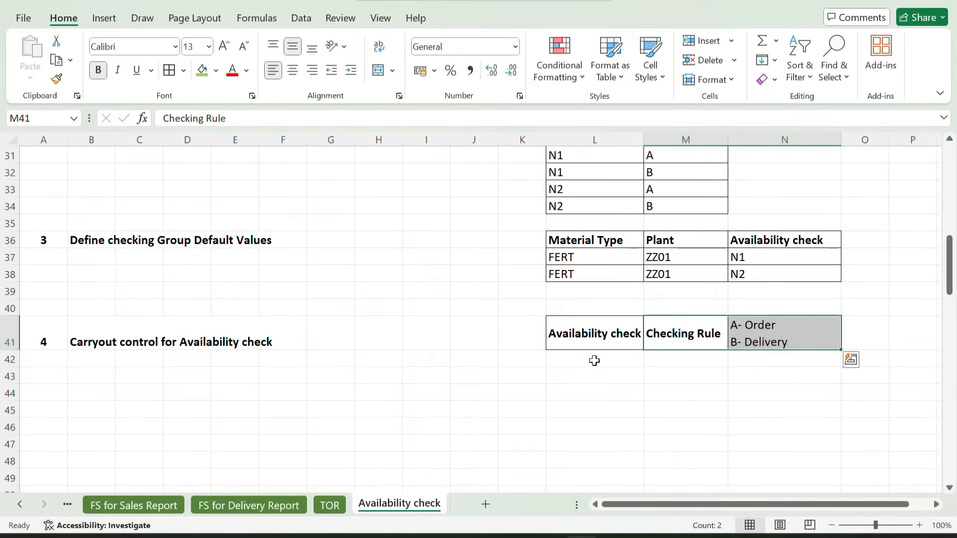
Fill rows 42 and 43 with availability check N1, paired with checking rules A and B
left_click(573, 359)
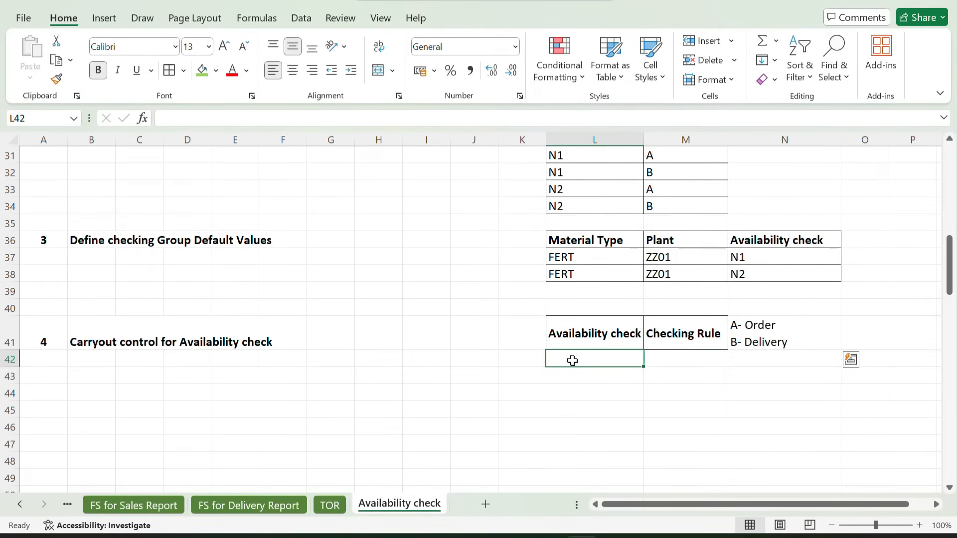
type("N1")
key("Tab")
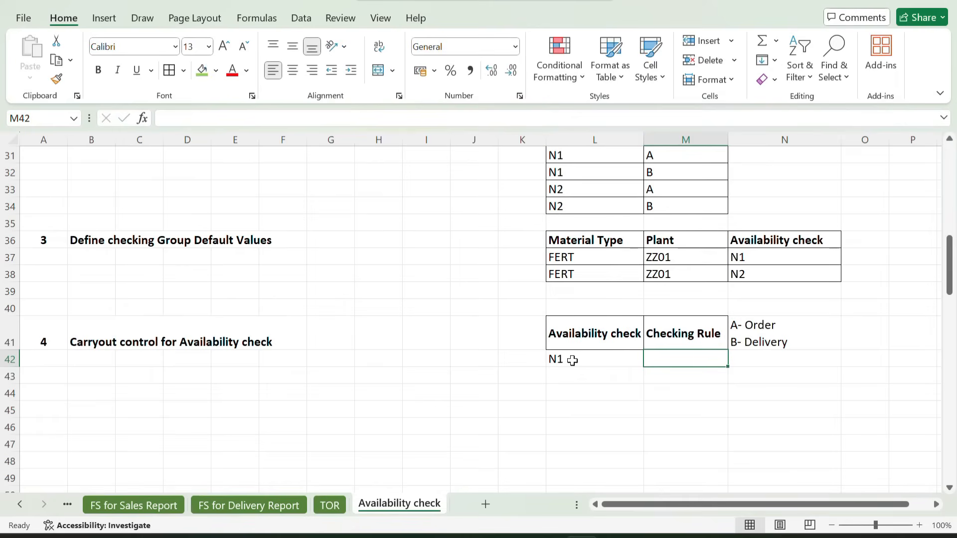
left_click(590, 359)
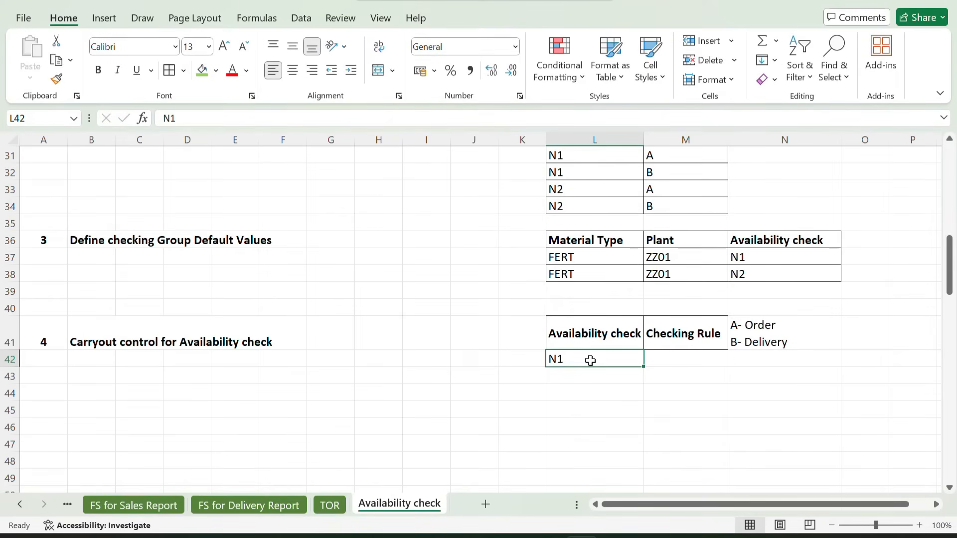
left_click(672, 359)
type("A")
key("Return")
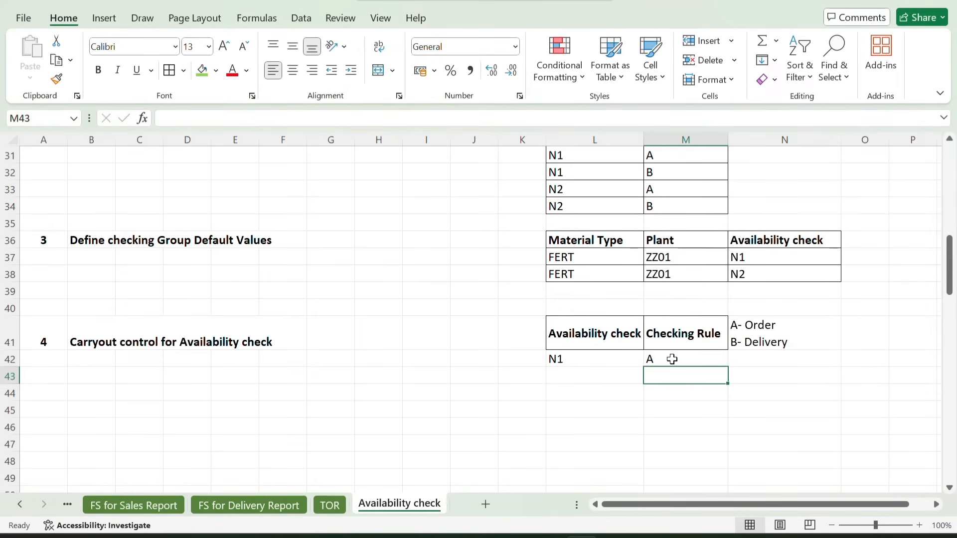
key("Left")
type("N1")
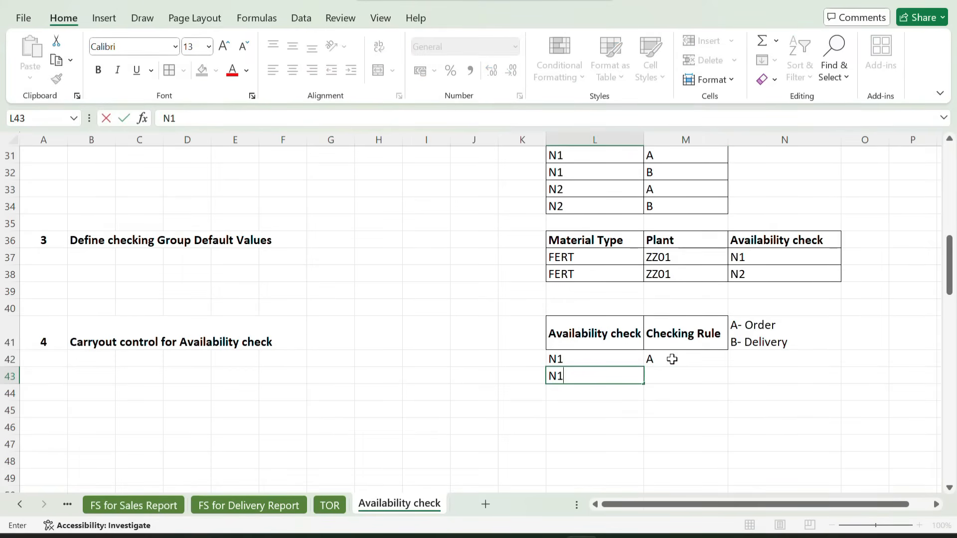
key("Tab")
type("B")
key("Return")
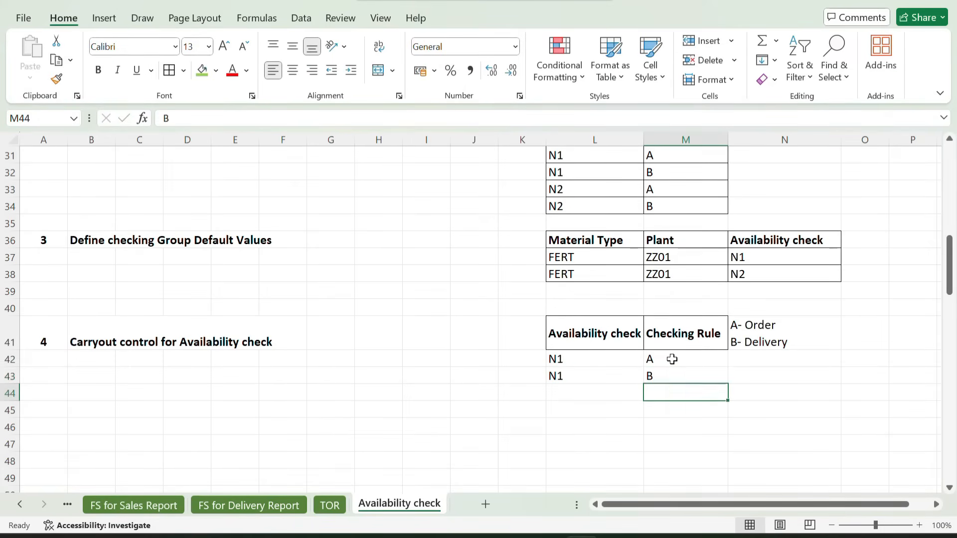
Fill rows 44 and 45 with availability check N2, paired with checking rules A and B
key("Left")
type("N2")
key("Tab")
type("A")
key("Return")
key("Left")
type("N2")
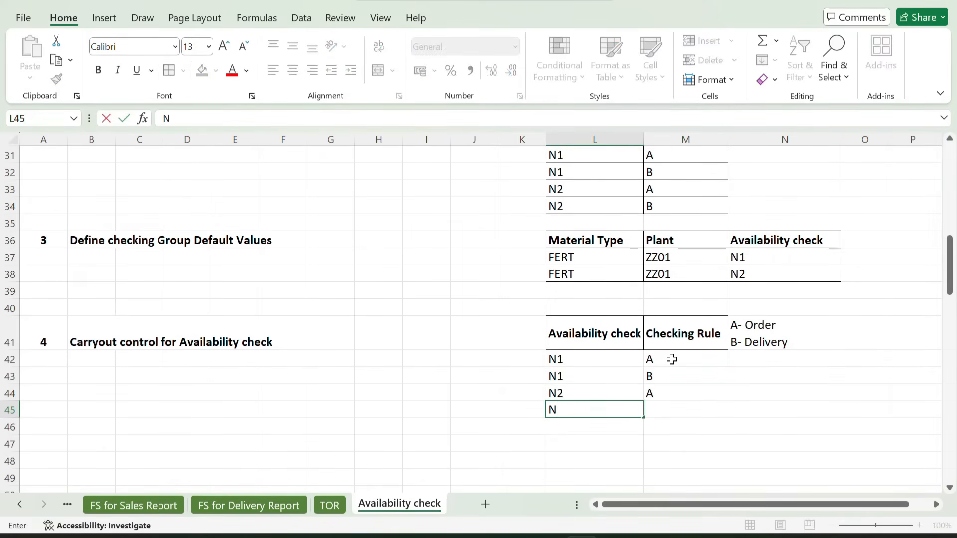
key("Tab")
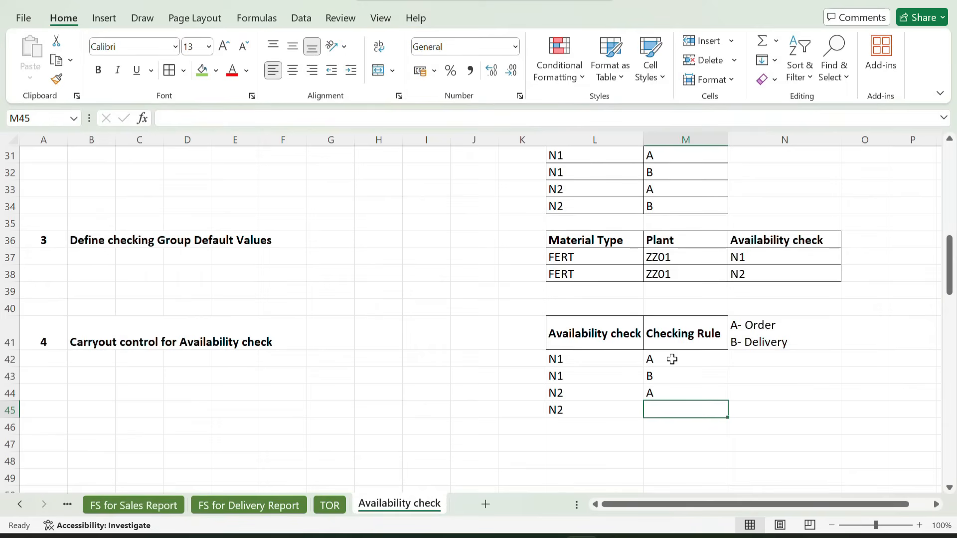
type("B")
key("Return")
Center the contents of the checking rule table L41:M45 horizontally and apply borders to all its cells
left_click_drag(612, 343, 688, 405)
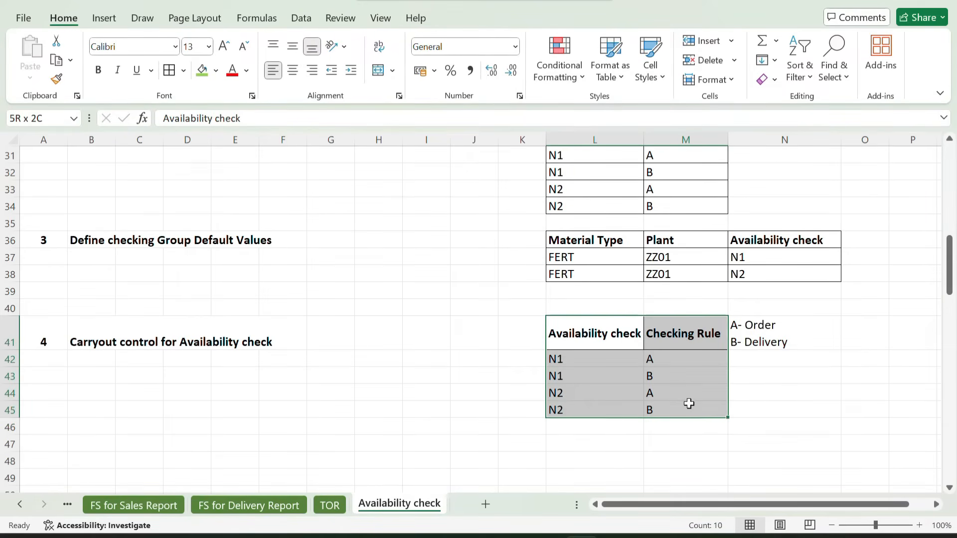
left_click(292, 71)
left_click(169, 71)
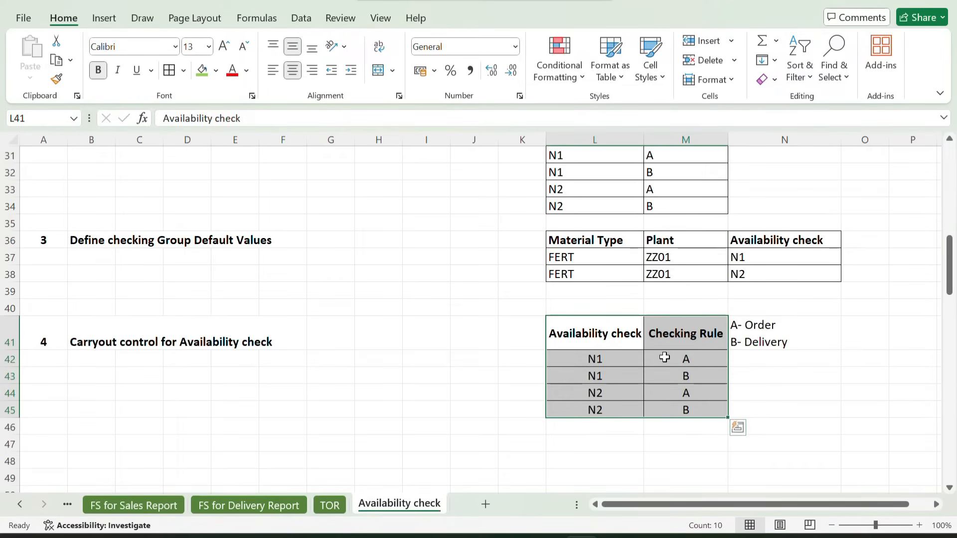
left_click(686, 356)
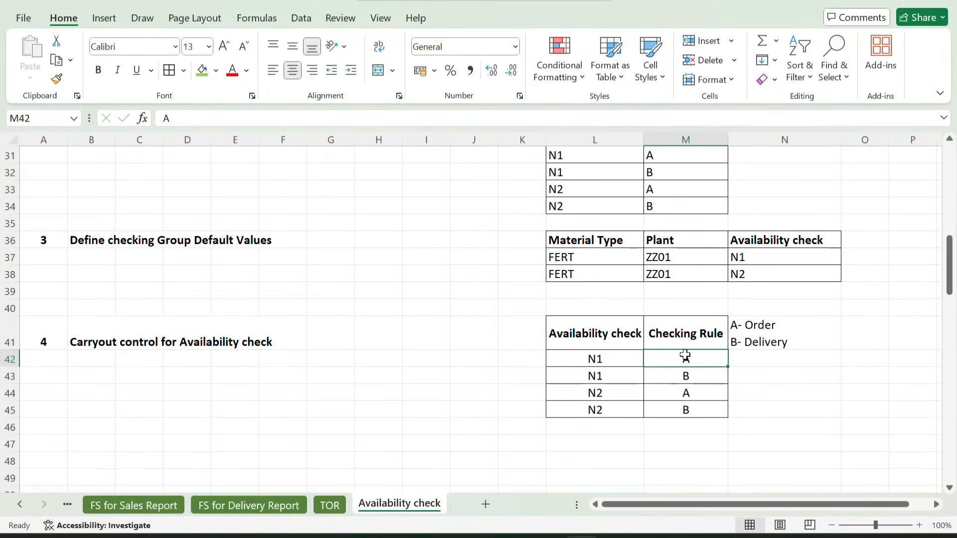
Vertically middle-align the Carryout control for Availability check heading in row 41
left_click(327, 337)
left_click_drag(66, 339, 279, 342)
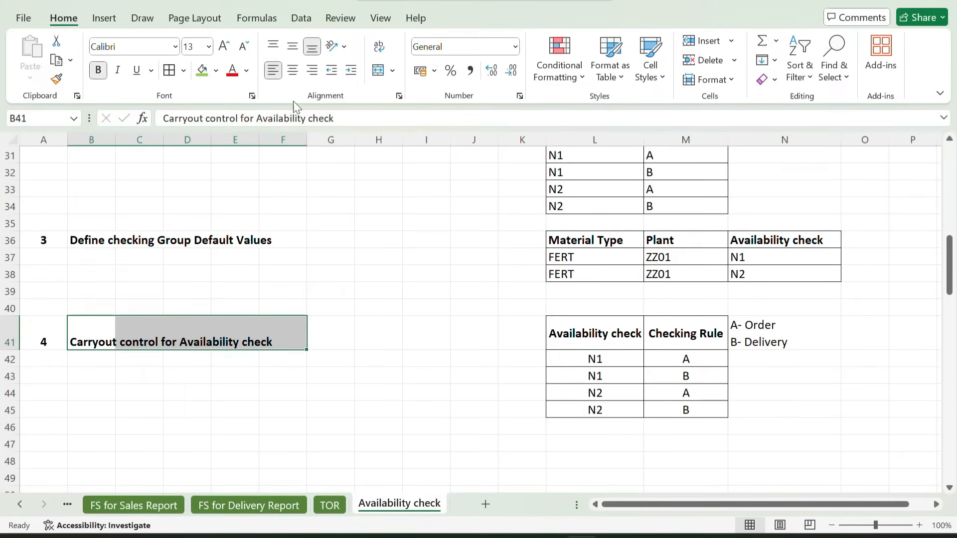
left_click(292, 46)
left_click(331, 325)
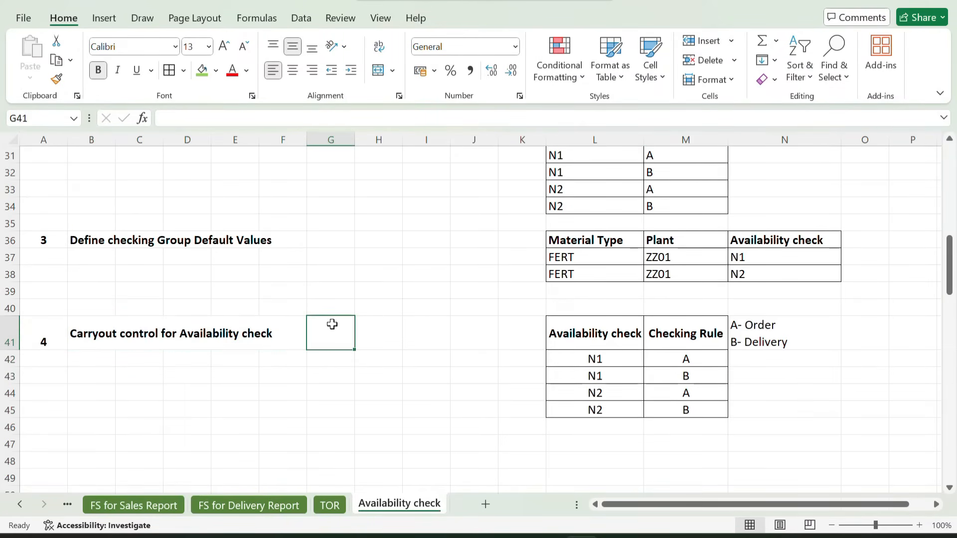
Enter the transaction code OVZ9 in B42, below the Carryout control heading, and make it bold
left_click(86, 358)
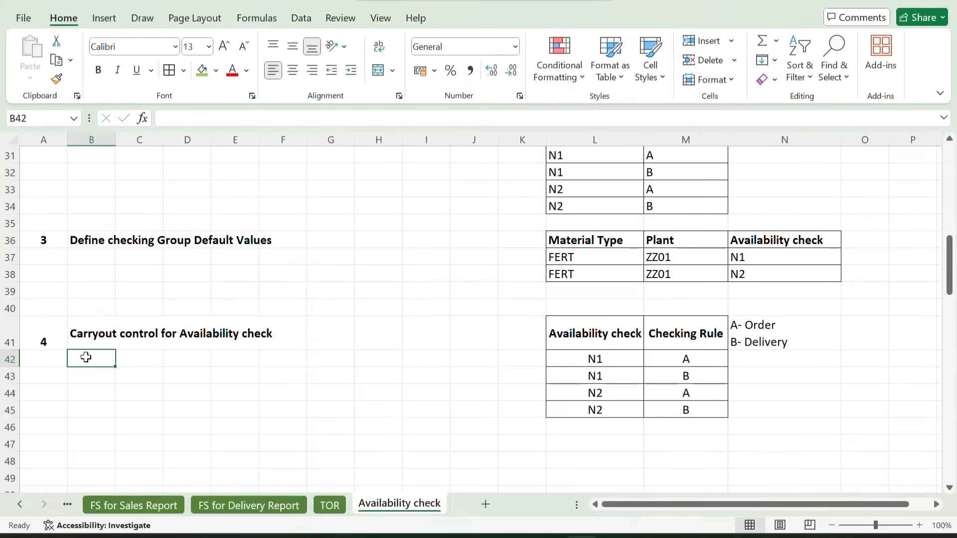
type("OVZ9")
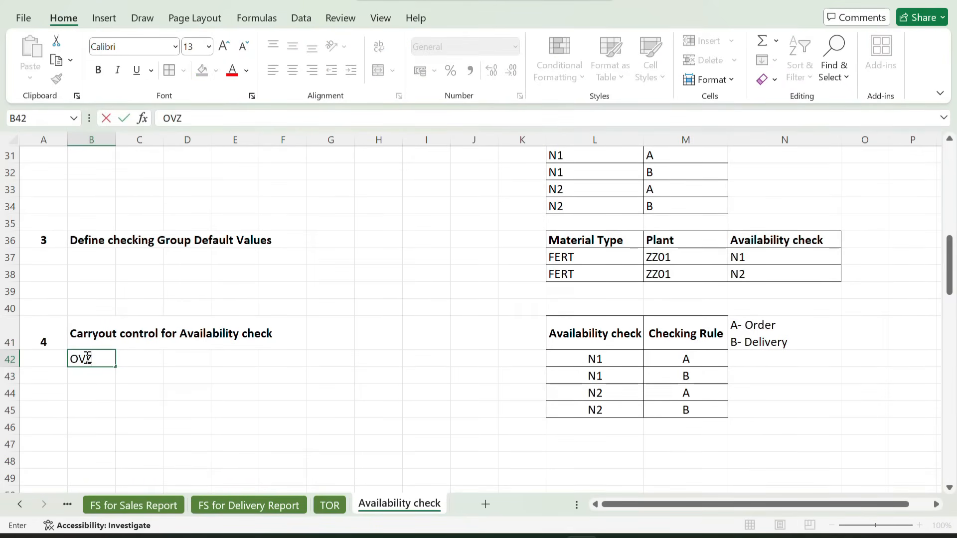
key("Return")
left_click(88, 357)
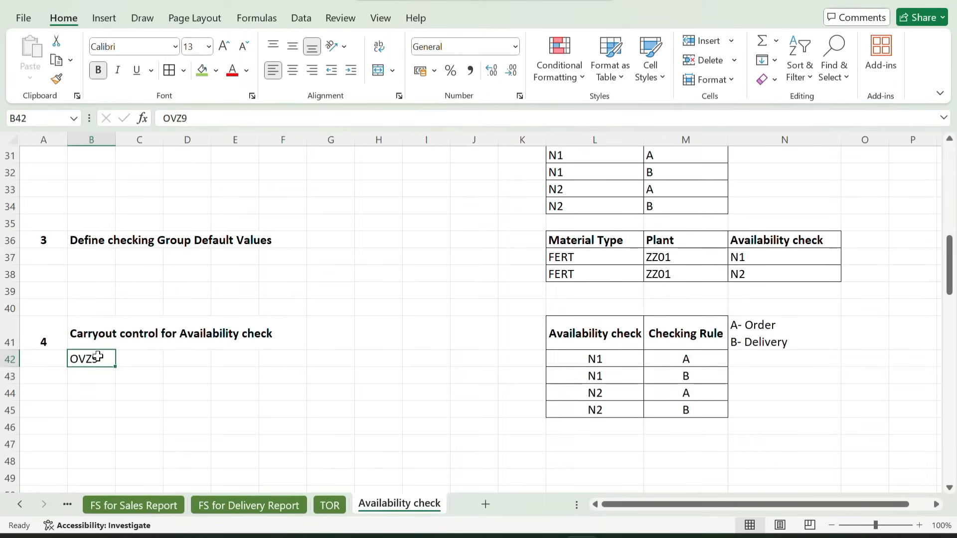
key("ctrl+b")
left_click(95, 384)
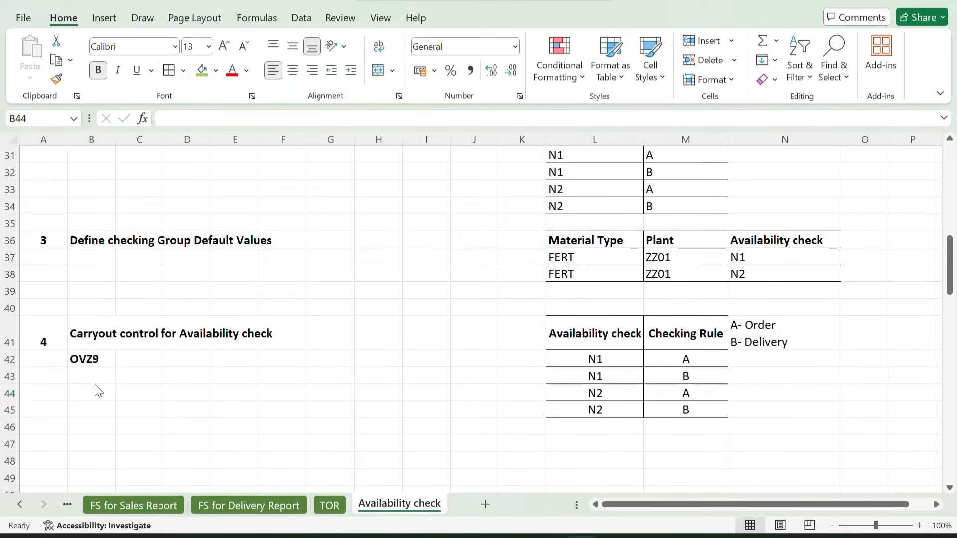
Switch to SAP, reopen Carry Out Control For Availability Check from the IMG and view the details of availability check 01 with checking rule 01
key("alt+Tab")
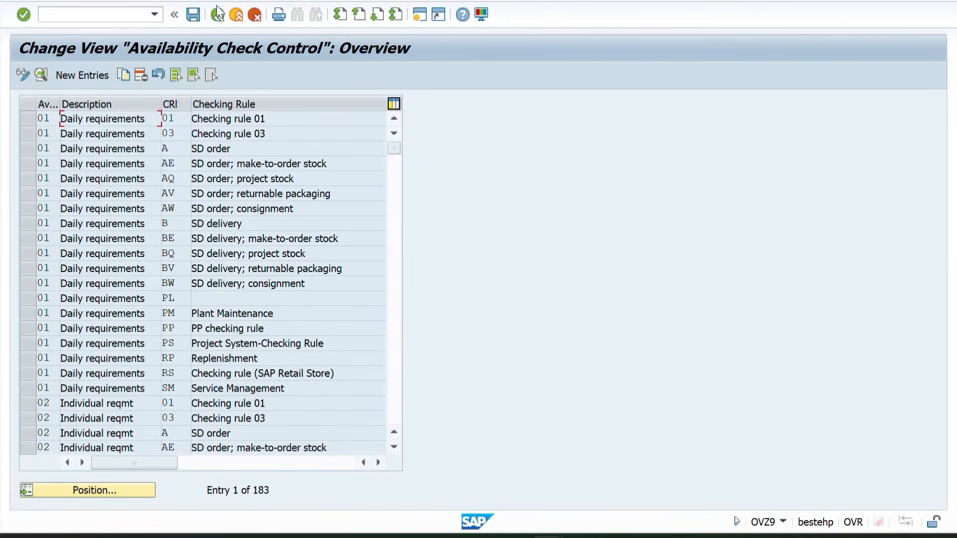
left_click(217, 14)
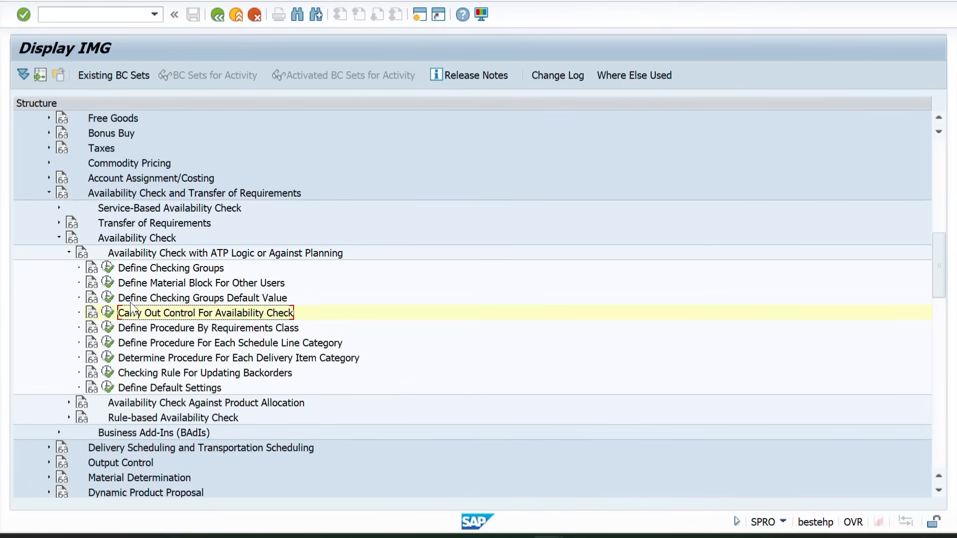
left_click(109, 314)
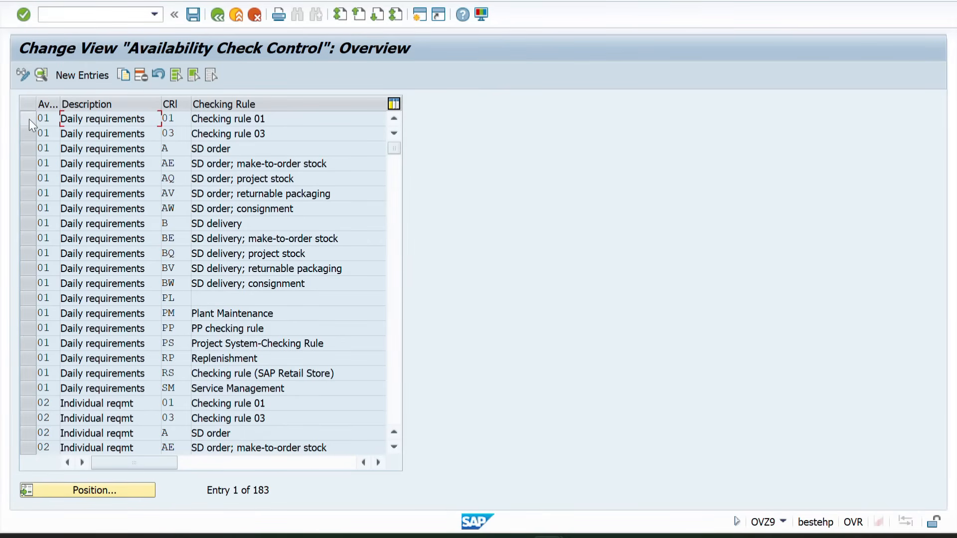
double_click(43, 118)
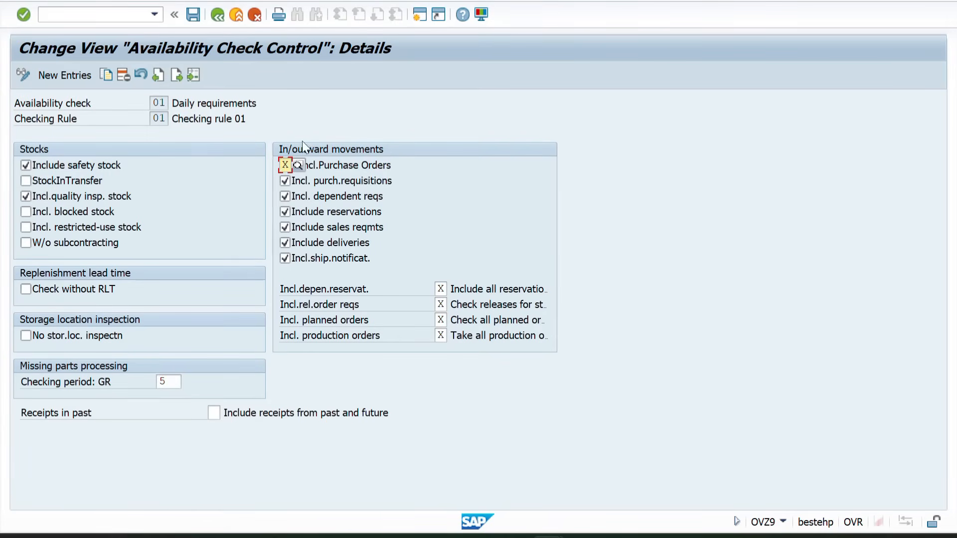
left_click(218, 20)
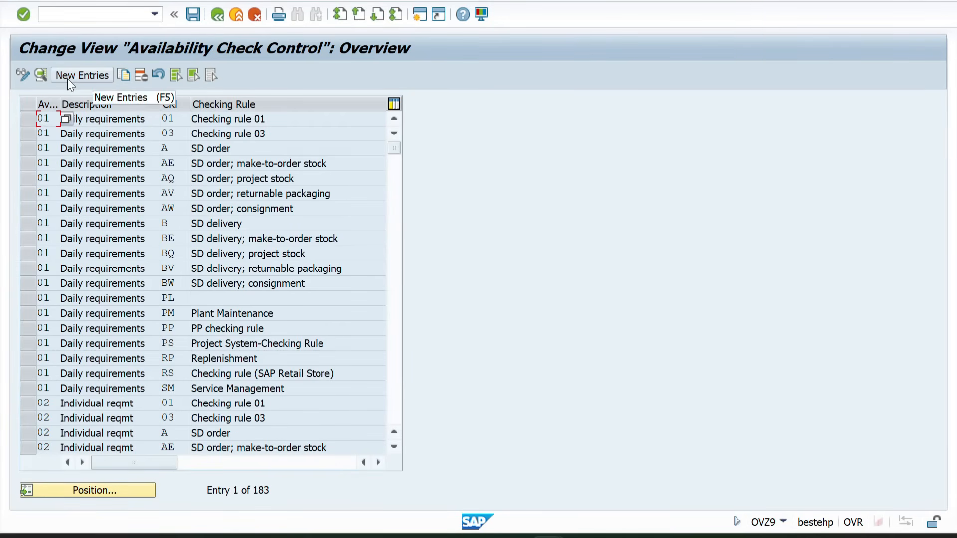
Create a new availability check control entry for availability check N1 with checking rule A
left_click(67, 79)
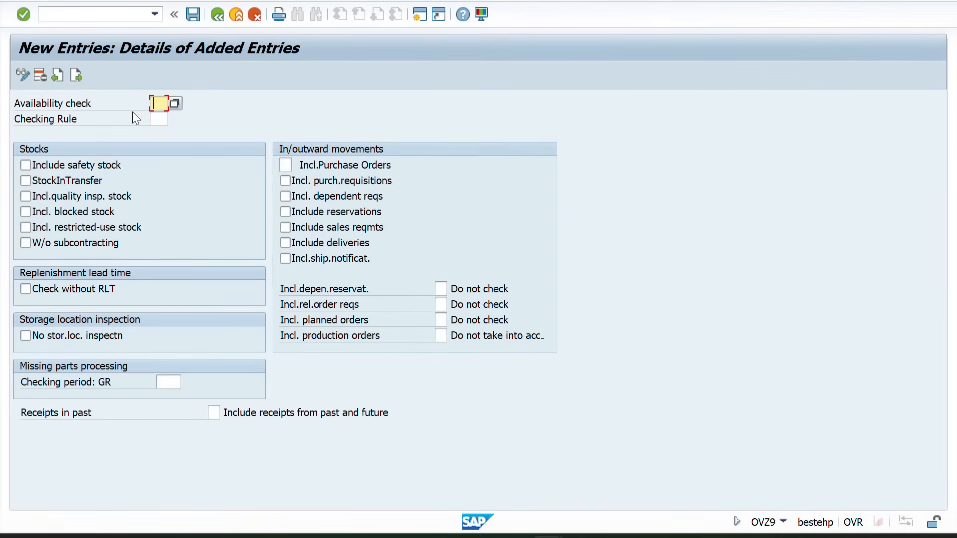
type("N1")
key("Tab")
type("A")
key("Return")
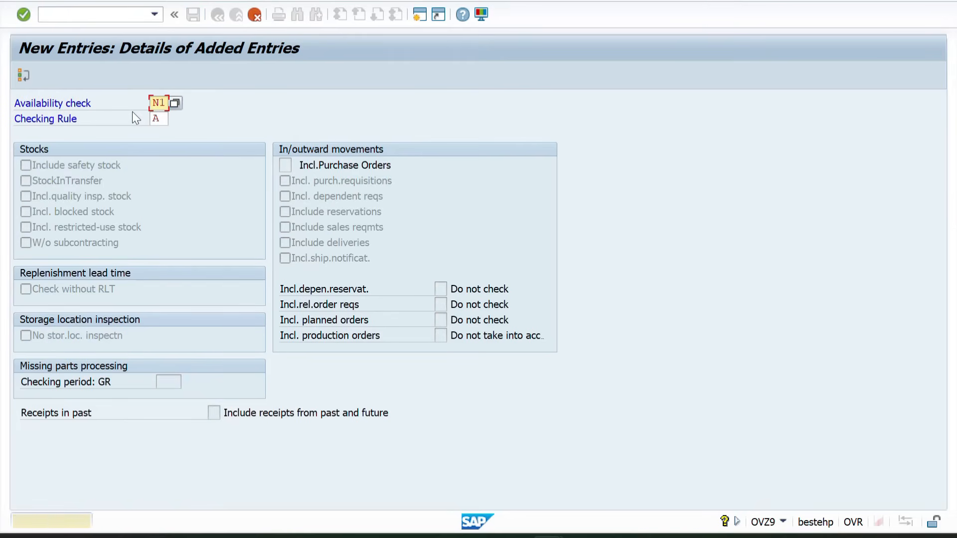
key("Return")
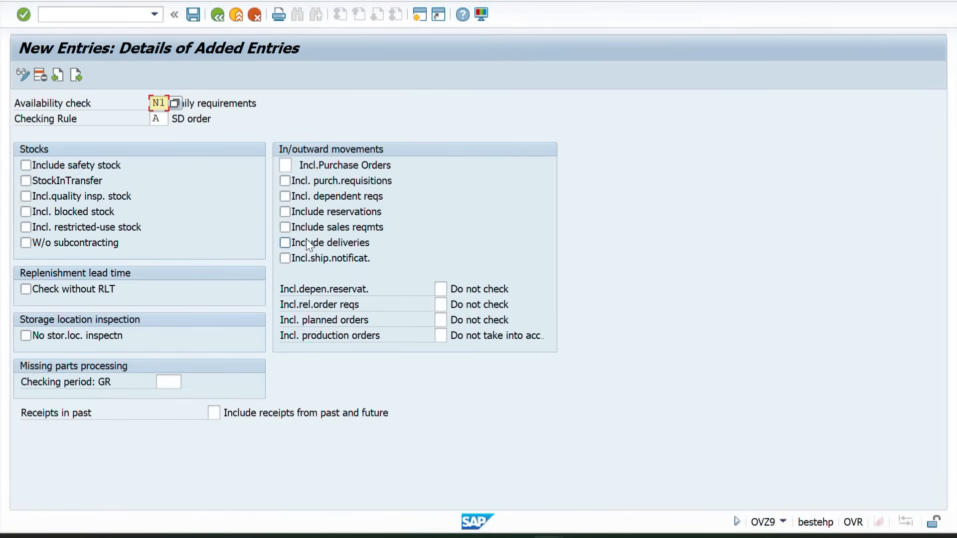
Include sales requirements and deliveries in the N1/A entry and save it to the proposed customizing request
left_click(333, 226)
left_click(332, 227)
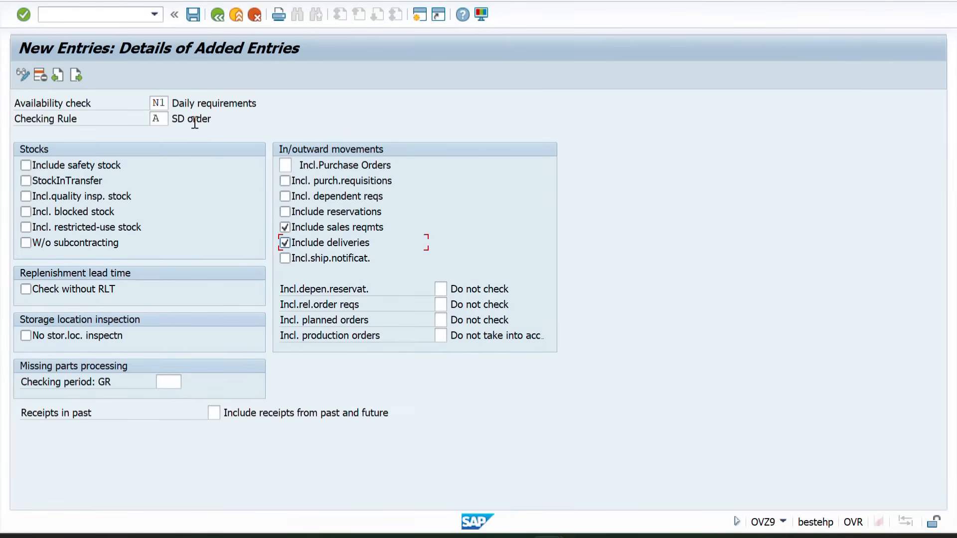
left_click(195, 16)
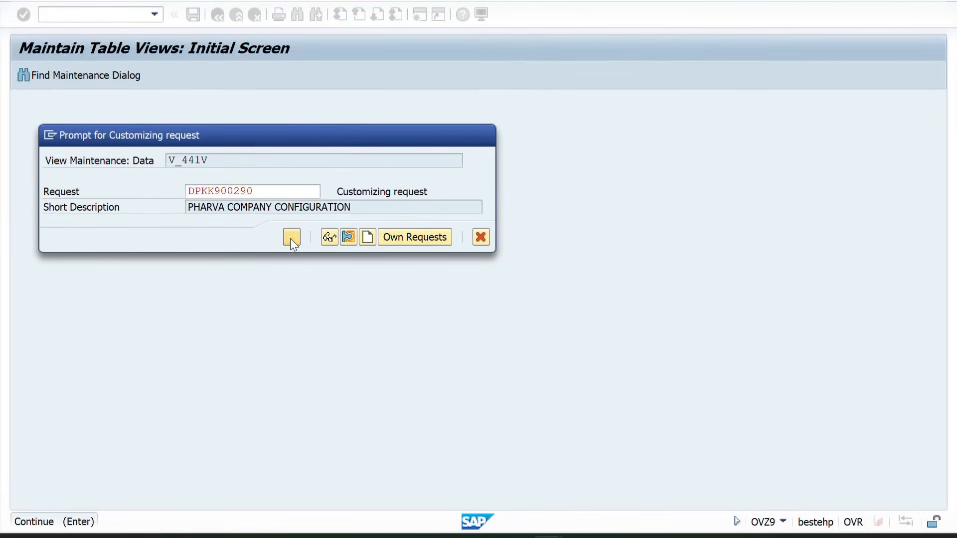
left_click(291, 237)
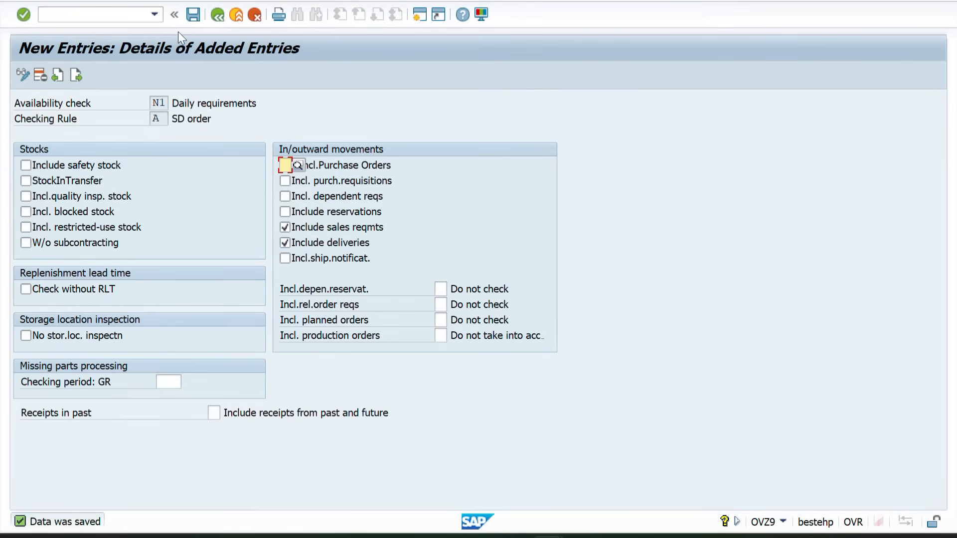
left_click(217, 18)
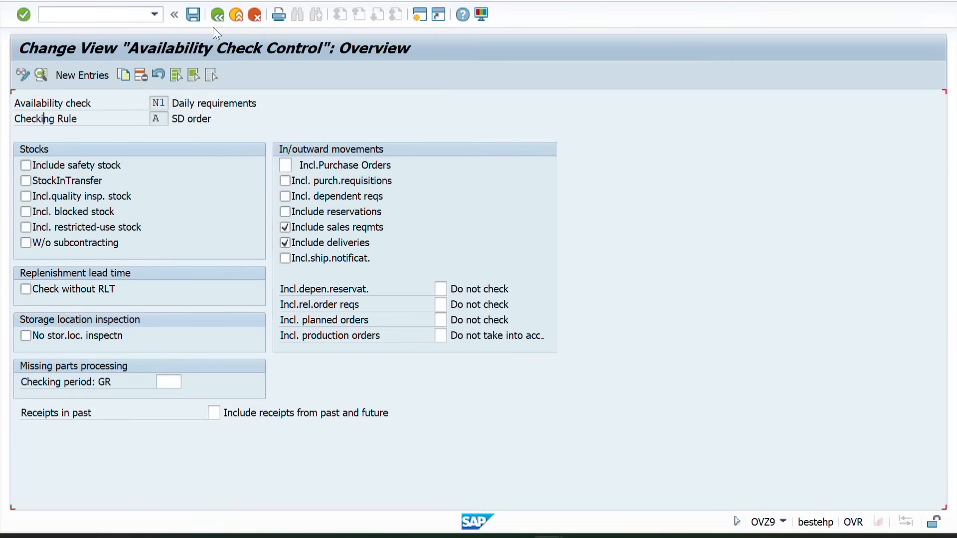
Copy the N1/A control entry to availability check N1 with checking rule B
left_click(24, 118)
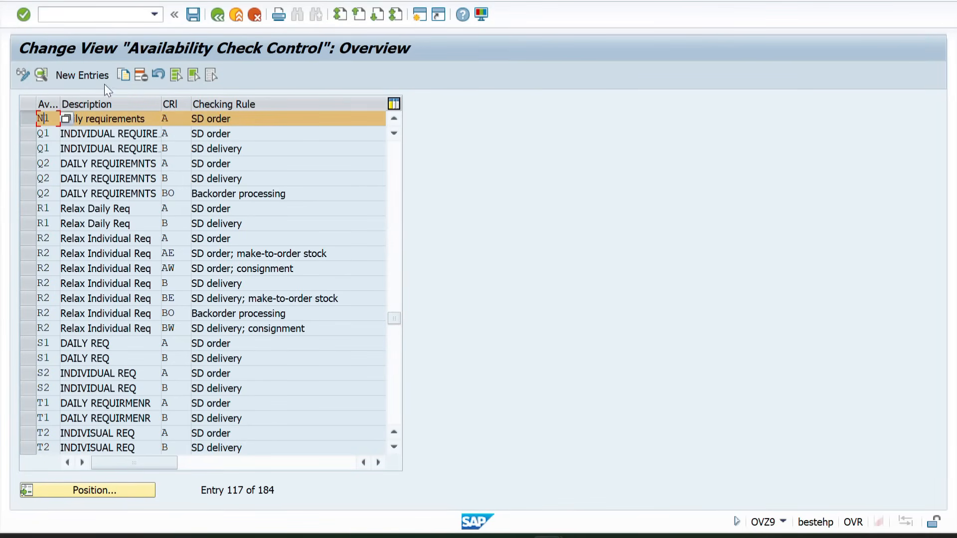
left_click(127, 73)
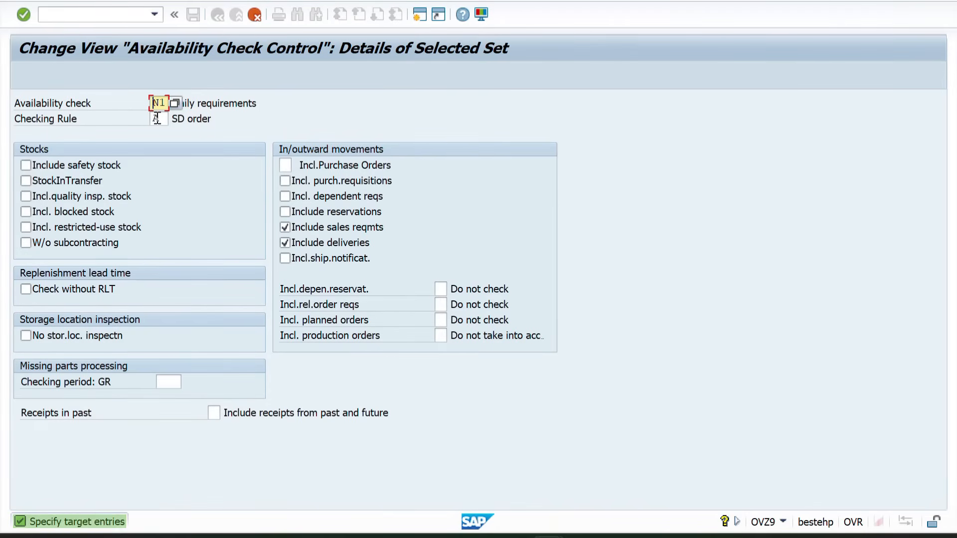
type("B")
key("Return")
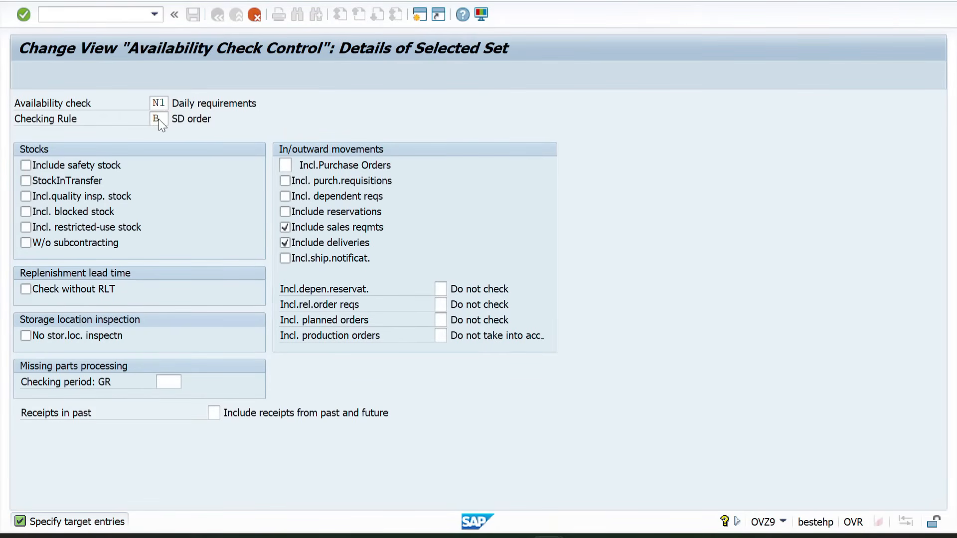
key("Return")
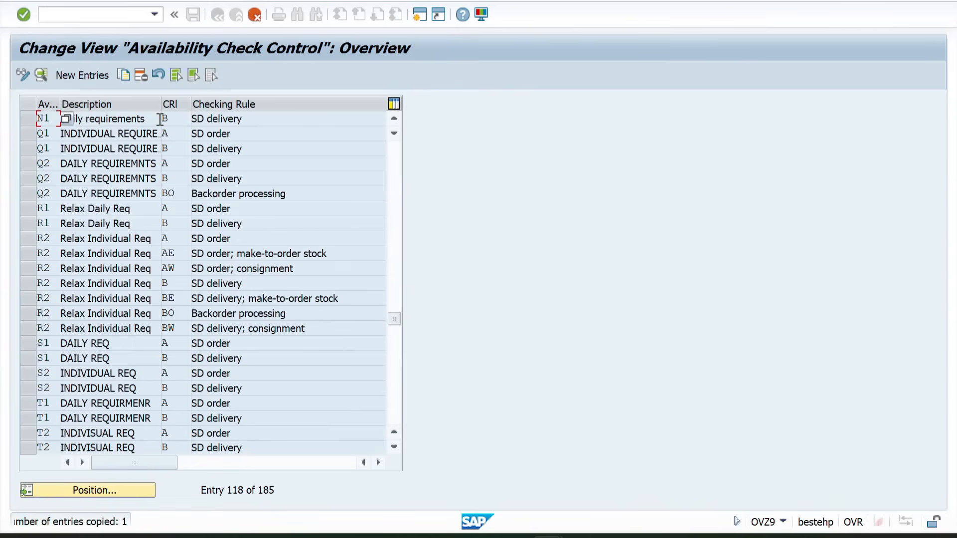
Review the inward and outward movement settings of the N1/B entry, save it and return to the overview
left_click_drag(252, 119, 183, 116)
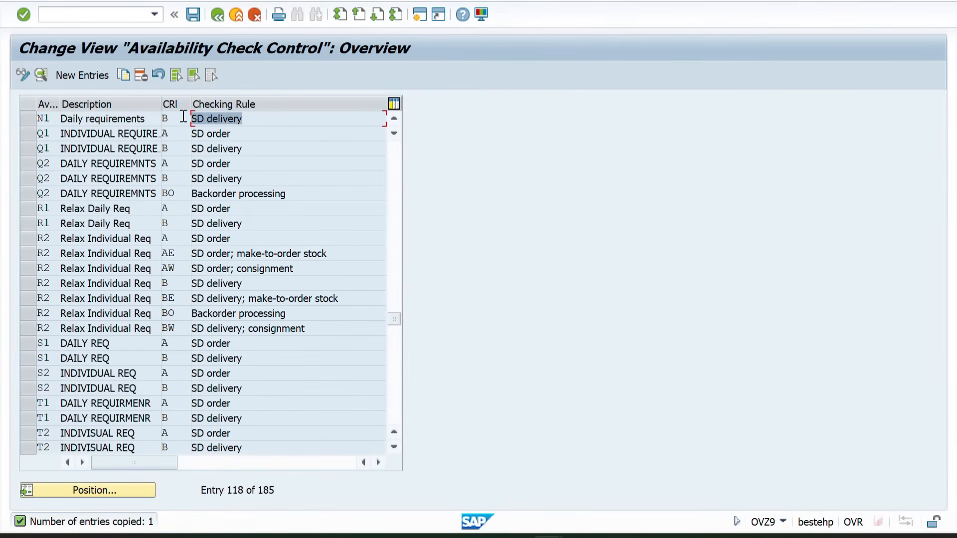
left_click_drag(245, 118, 211, 119)
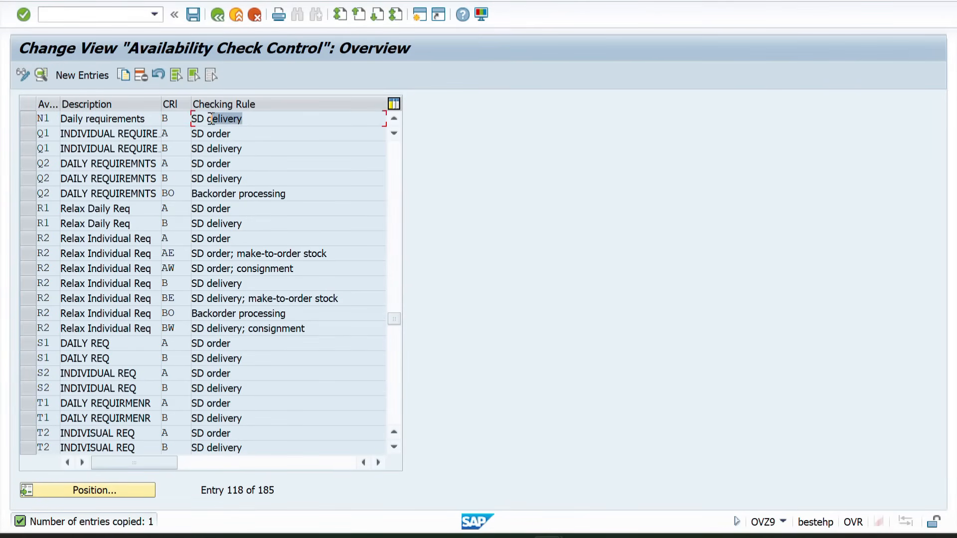
double_click(48, 118)
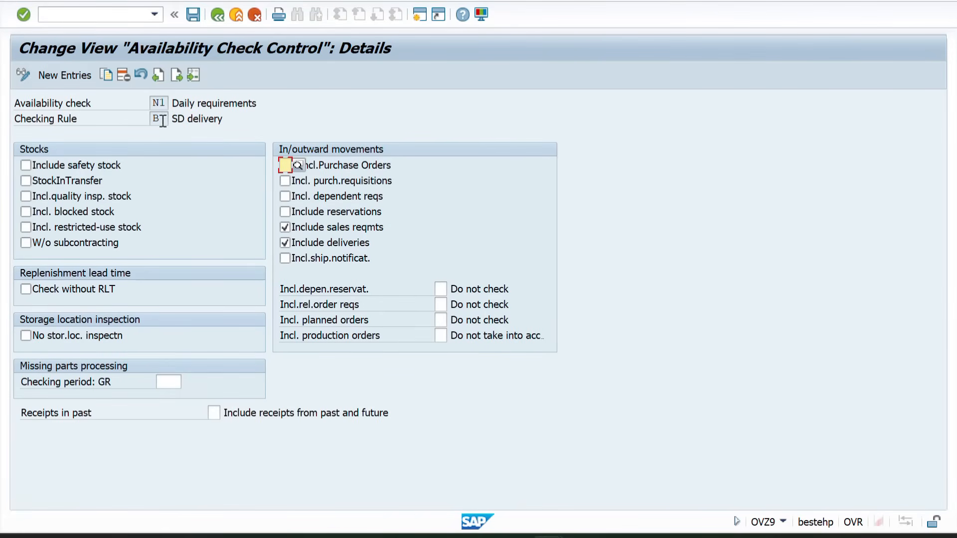
left_click(189, 20)
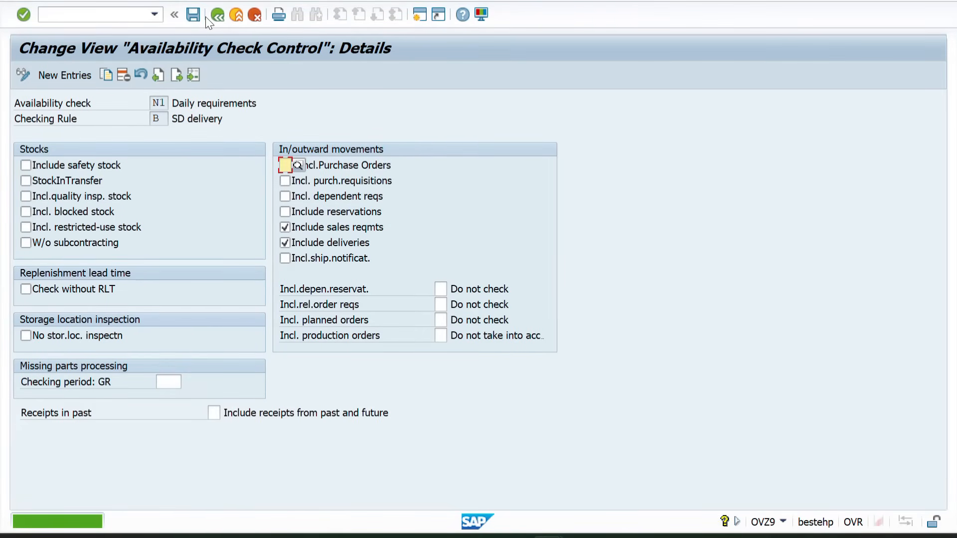
left_click(212, 15)
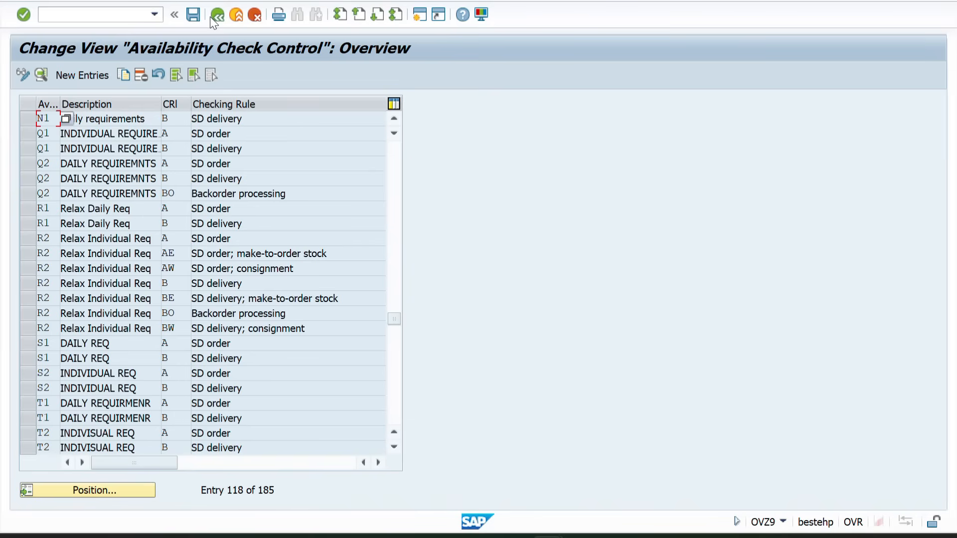
Copy the N1/A control entry to availability check N2 with checking rule A and save it
left_click(394, 119)
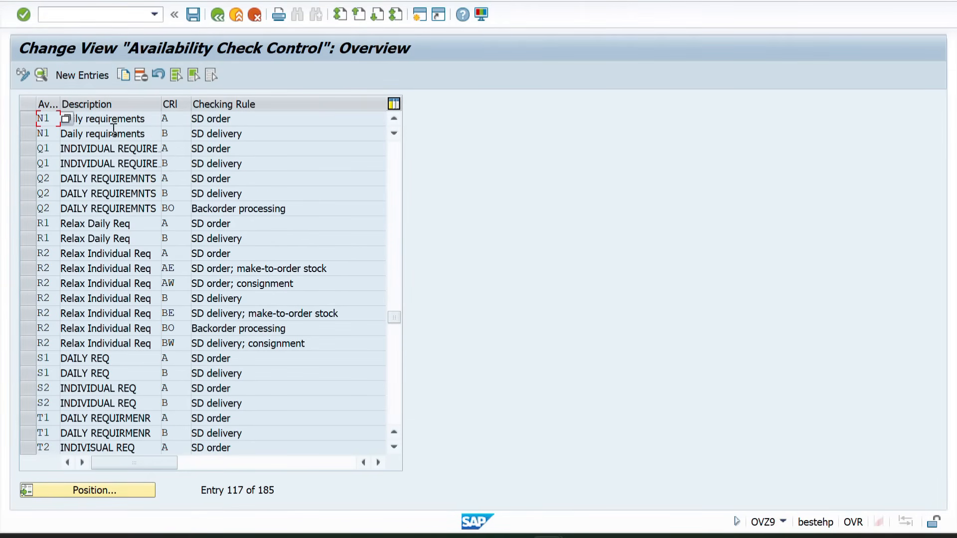
left_click(23, 120)
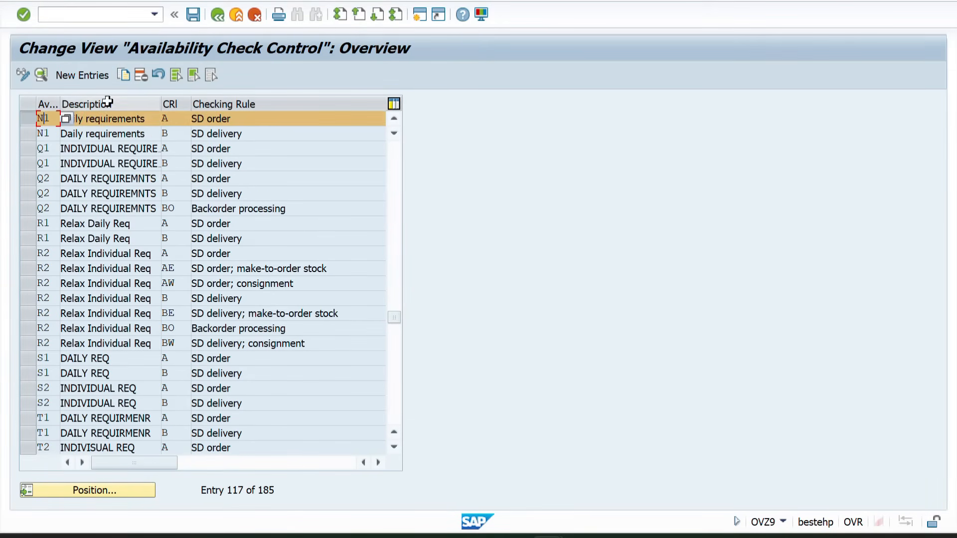
left_click(125, 74)
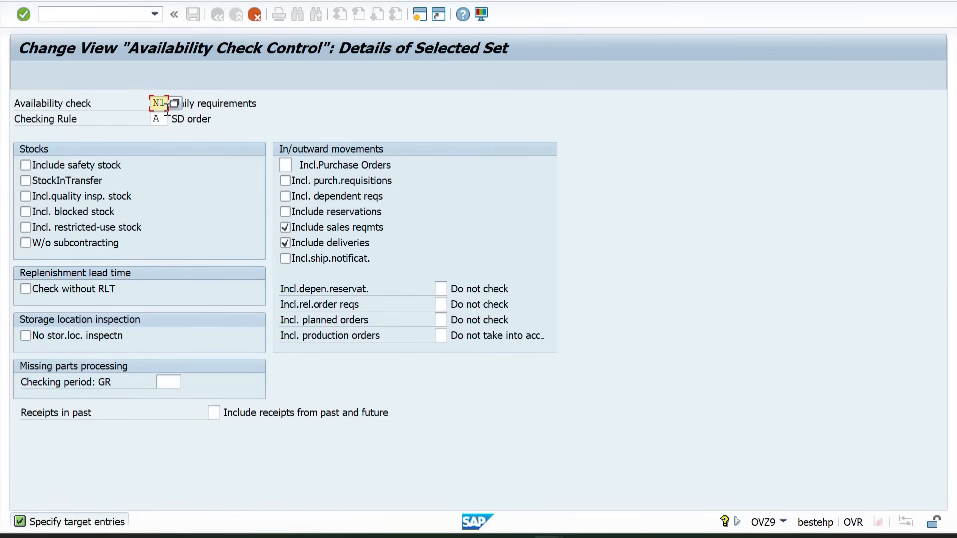
key("BackSpace")
type("2")
key("Return")
key("Return")
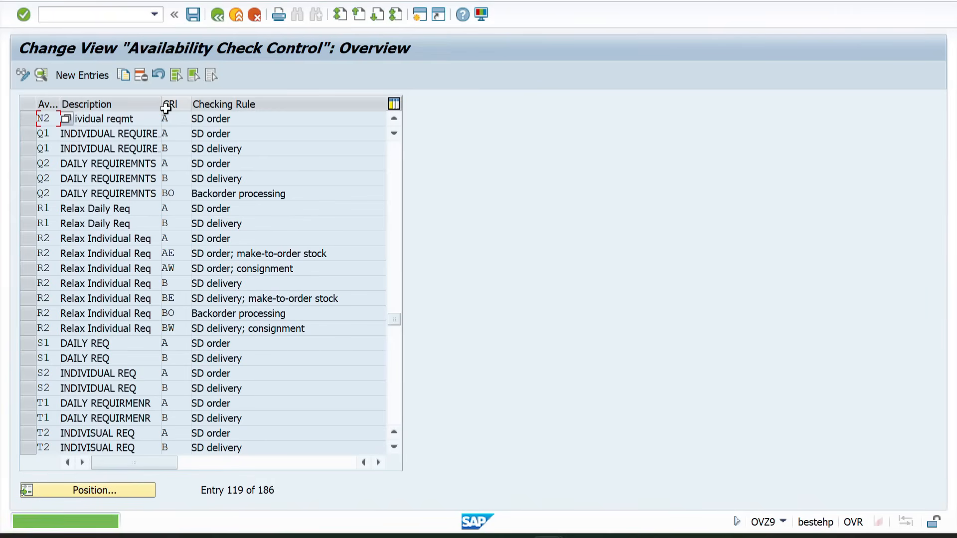
left_click(192, 16)
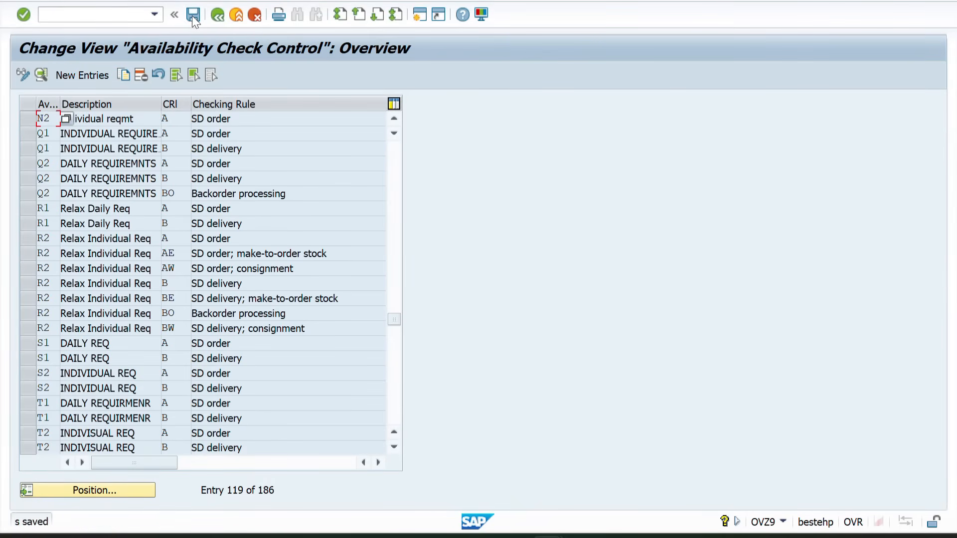
Copy the N2/A control entry to availability check N2 with checking rule B and save it
left_click(21, 118)
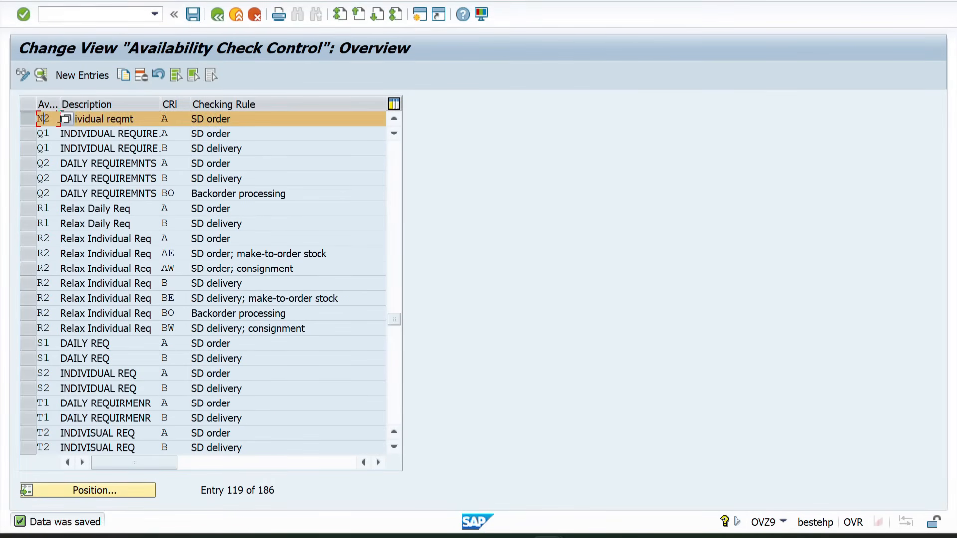
left_click(127, 73)
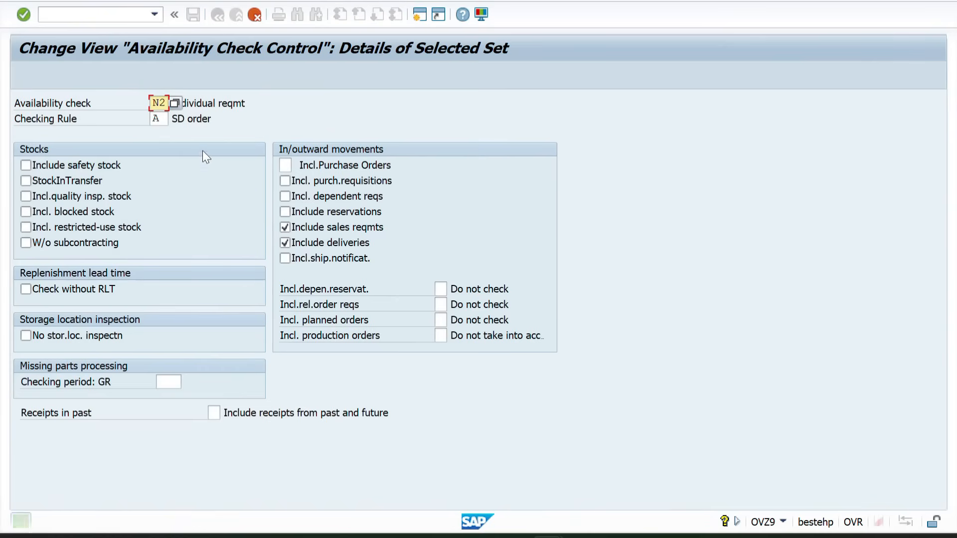
left_click(159, 115)
type("B")
key("Return")
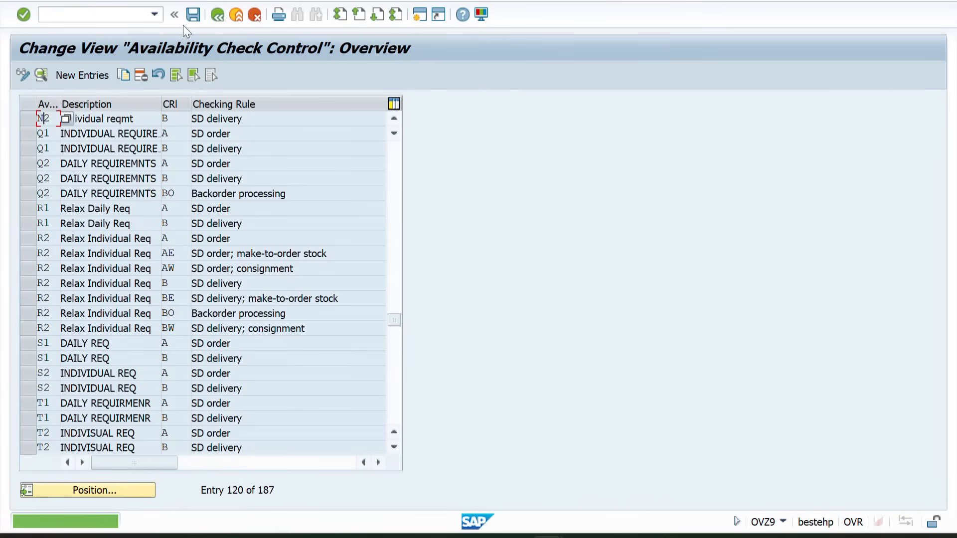
left_click(192, 15)
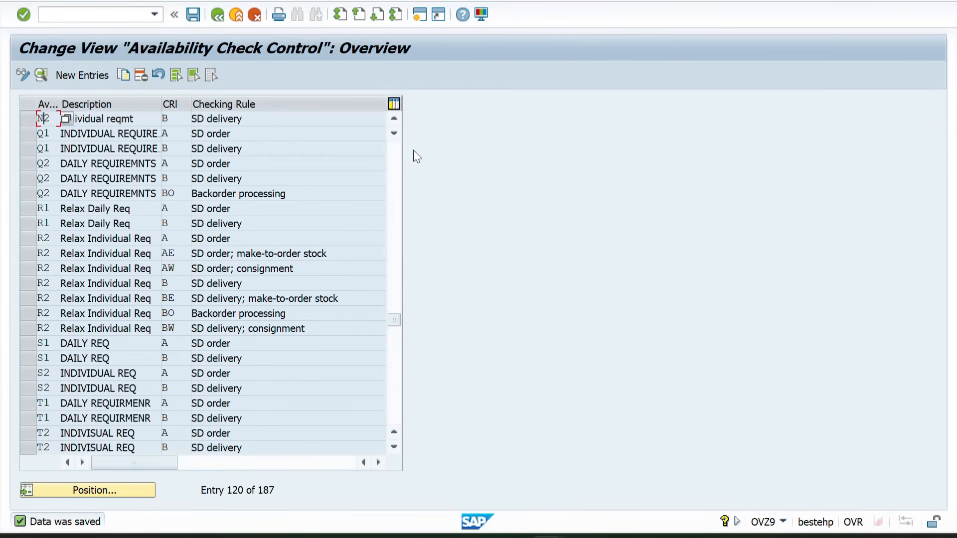
Return to the IMG structure and select the Define Procedure By Requirements Class activity
left_click(218, 19)
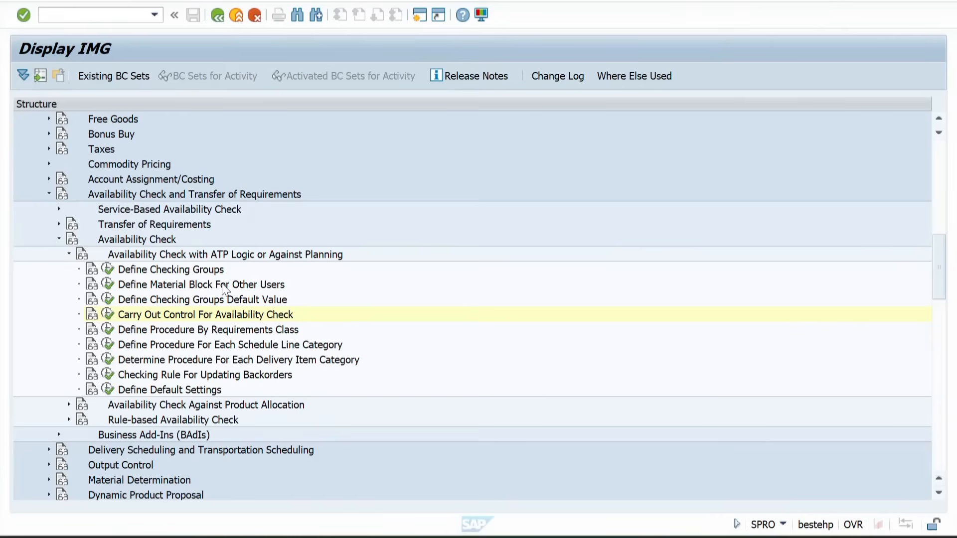
left_click(139, 333)
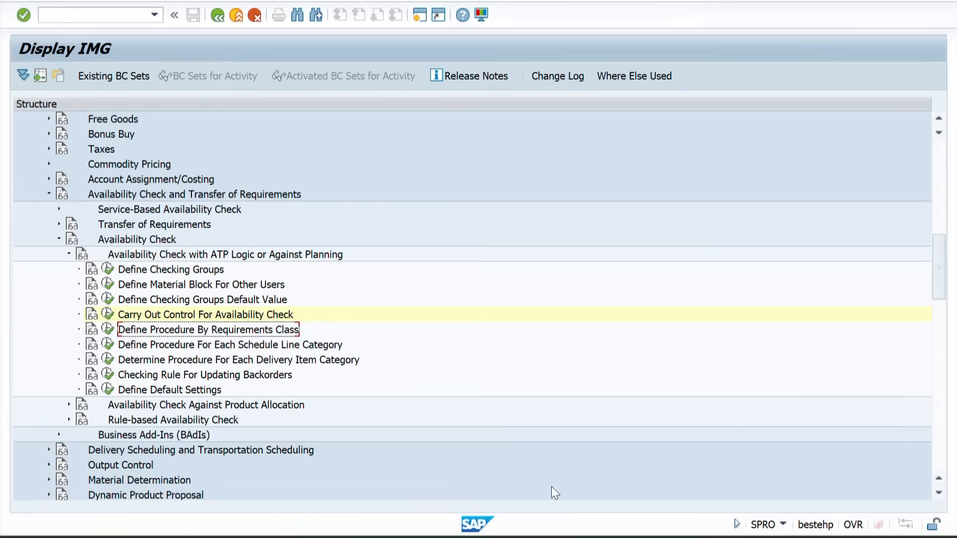
Switch to the Book1 workbook in Excel and record item 5, "Define Procedure by Requirement", in row 47 below the OVZ9 section
mouse_move(559, 529)
mouse_move(599, 529)
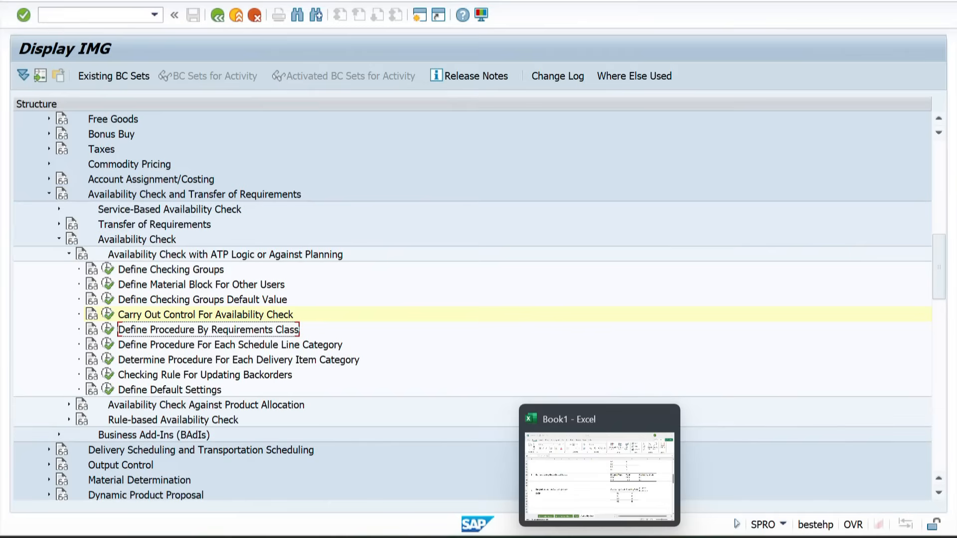
left_click(612, 491)
scroll(399, 447, "down", 2)
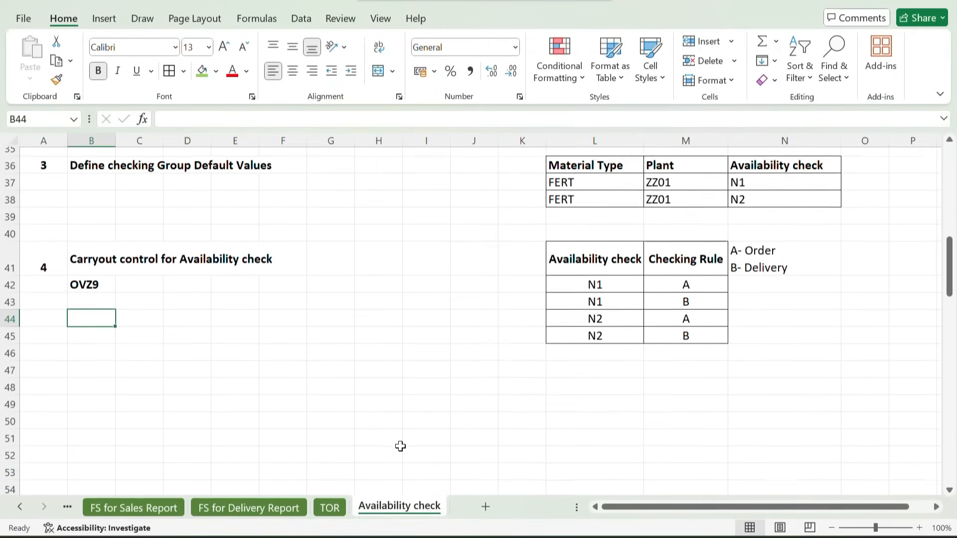
left_click(54, 355)
type("5")
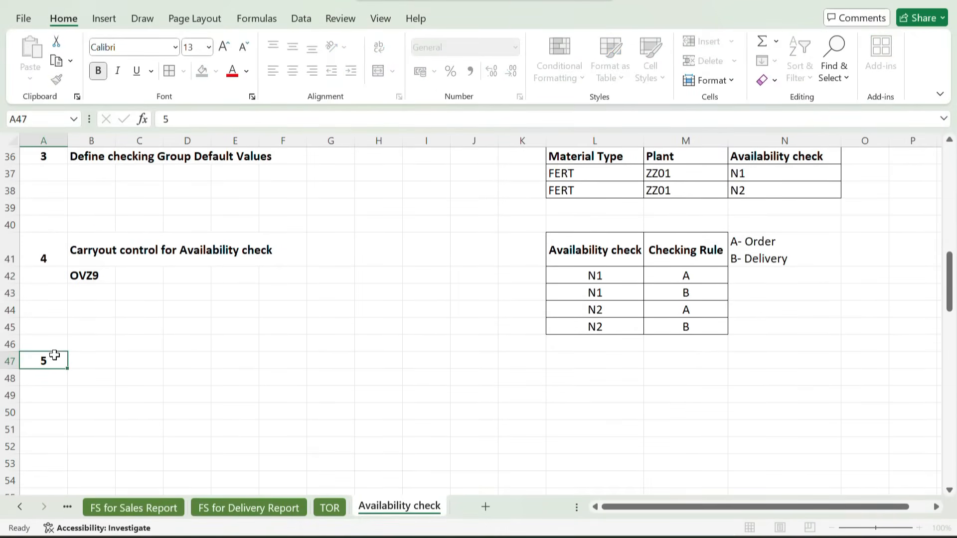
key("Tab")
type("De")
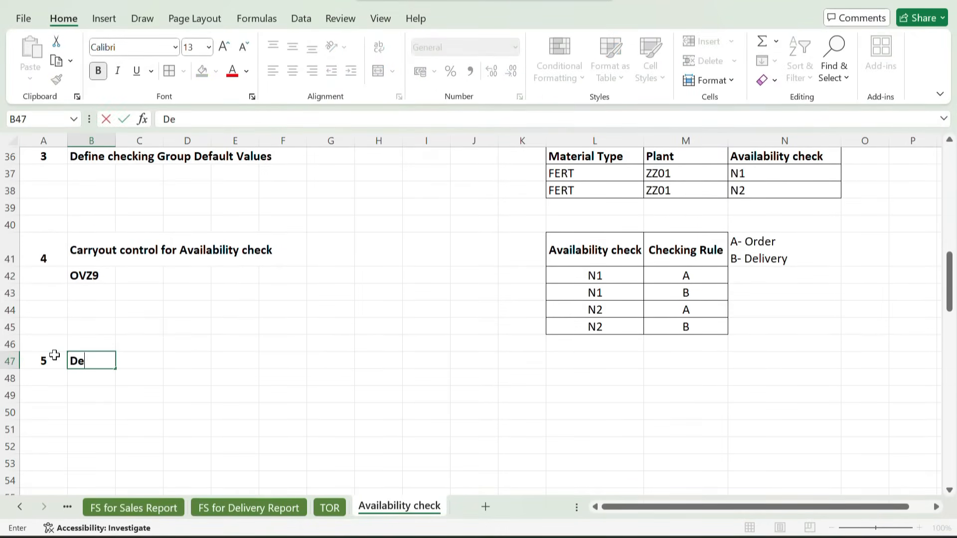
type("fine Procedure")
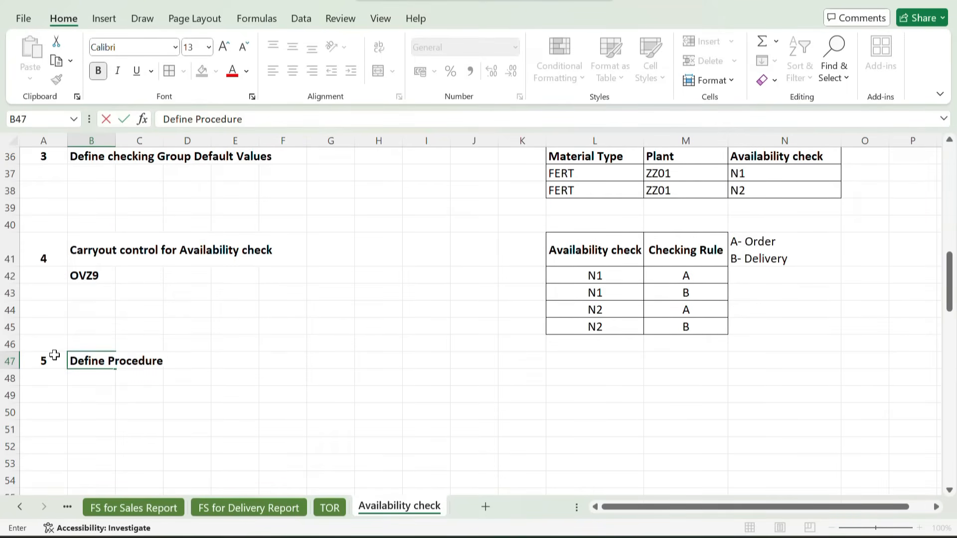
type(" by Requir")
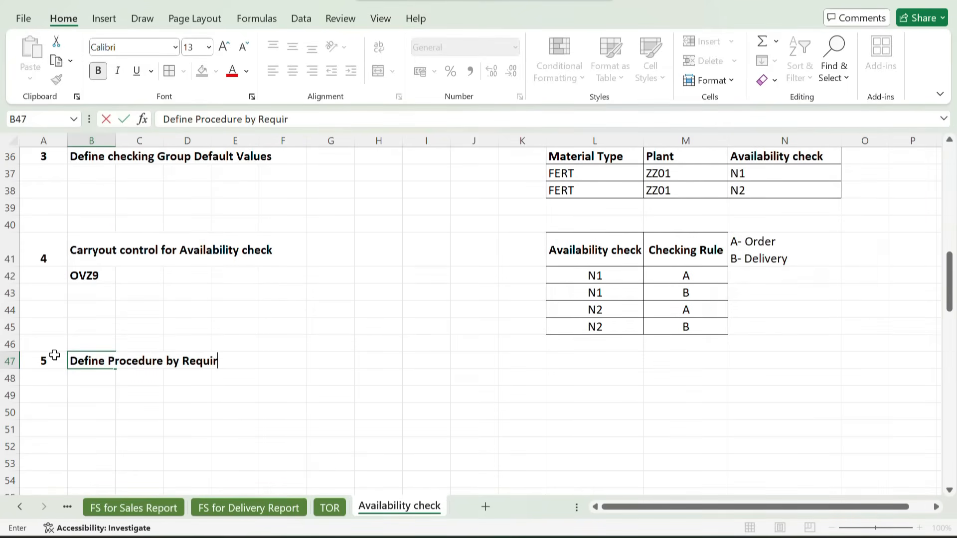
type("ewmen")
key("BackSpace")
key("BackSpace")
key("BackSpace")
type("ment")
key("Return")
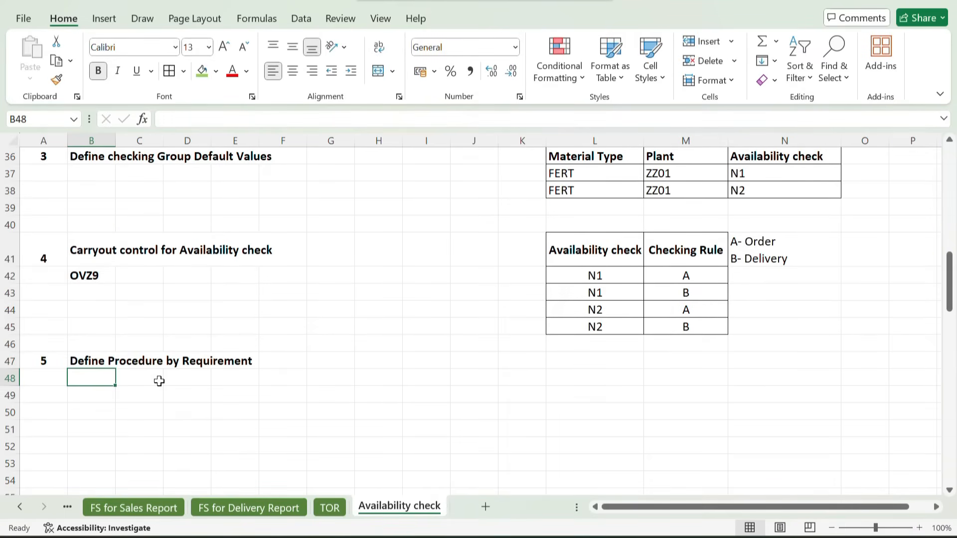
Enter the column headings Requirement class, Availability and Requirement in cells L47 to N47
scroll(159, 382, "down", 1)
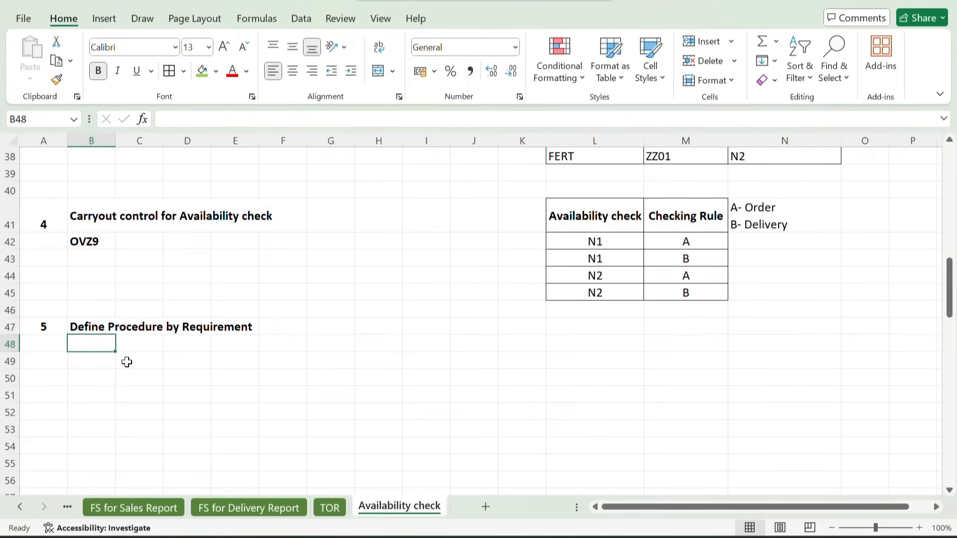
left_click(563, 330)
type("r")
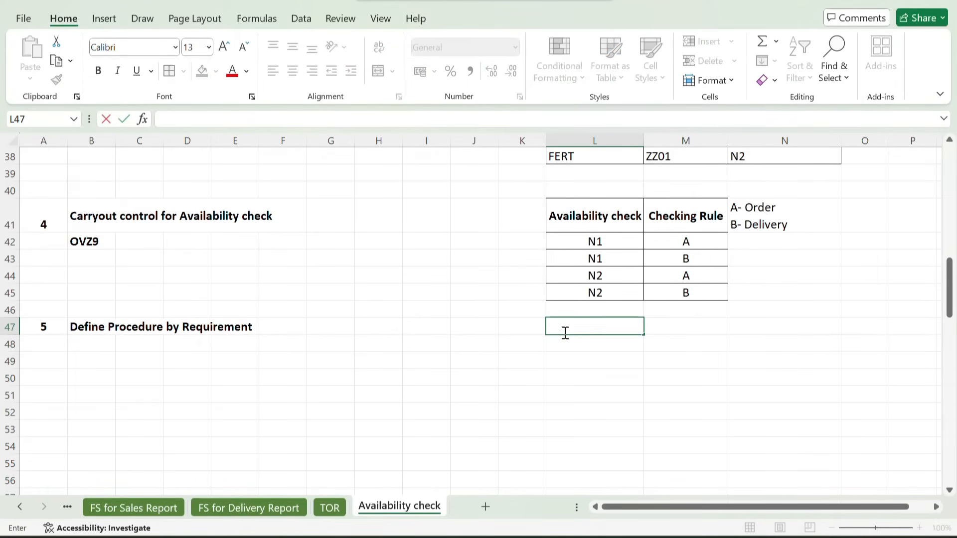
type("r")
key("BackSpace")
key("BackSpace")
type("Requirement")
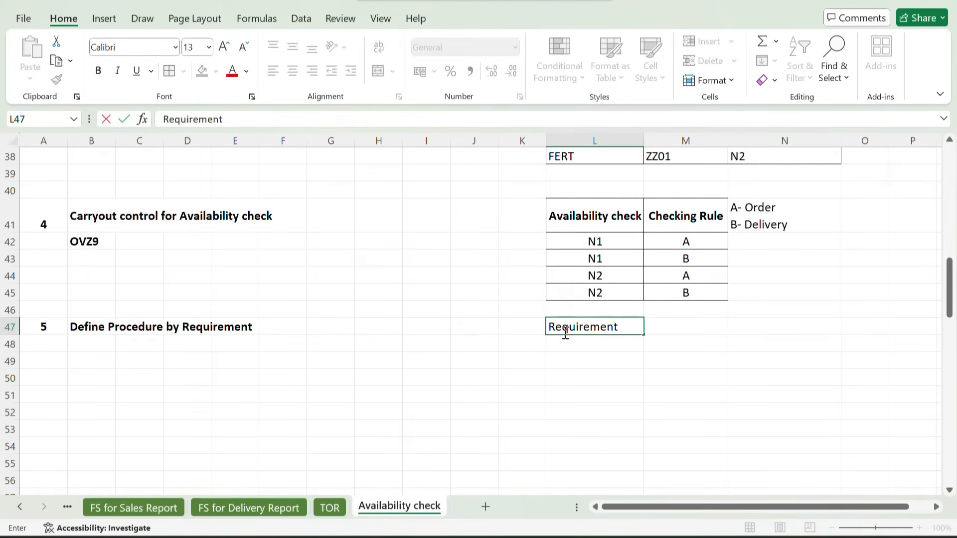
type(" class")
key("Tab")
type("A")
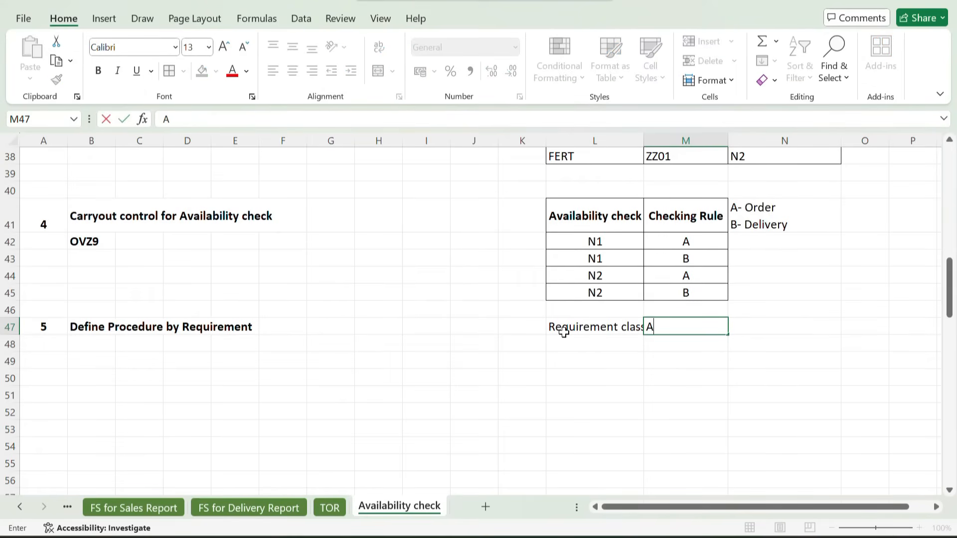
type("vailability")
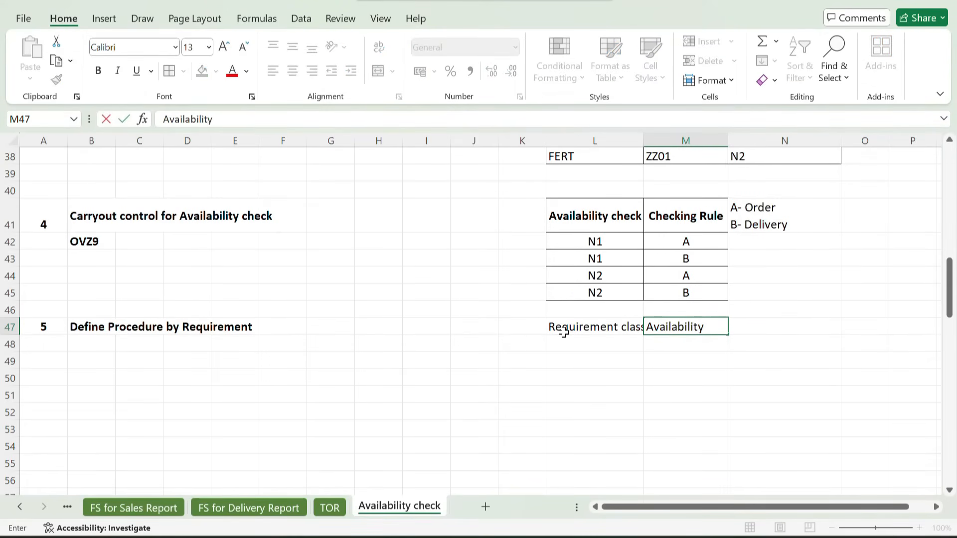
key("Tab")
type("Re")
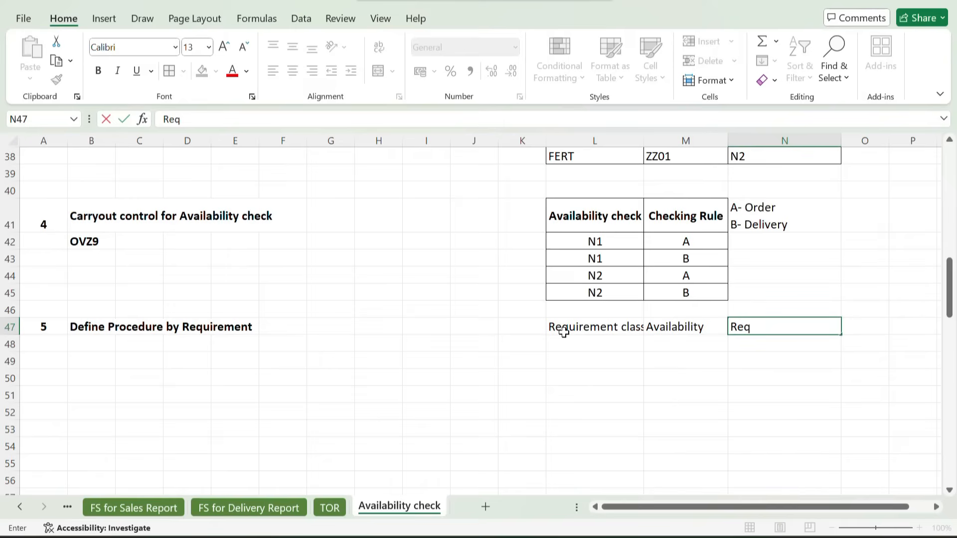
type("quirement")
key("Return")
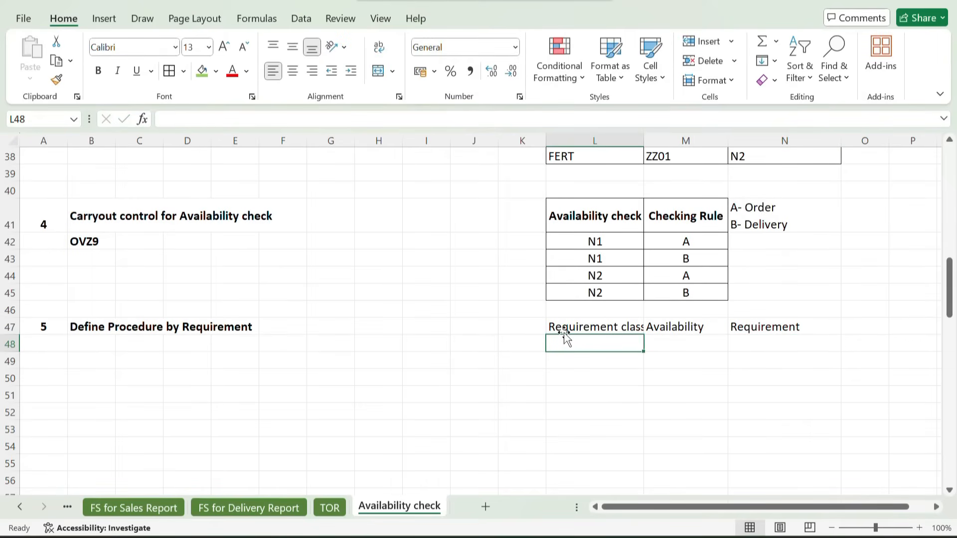
Fill row 48 under the headings with 041 as text, check and check
type("'041")
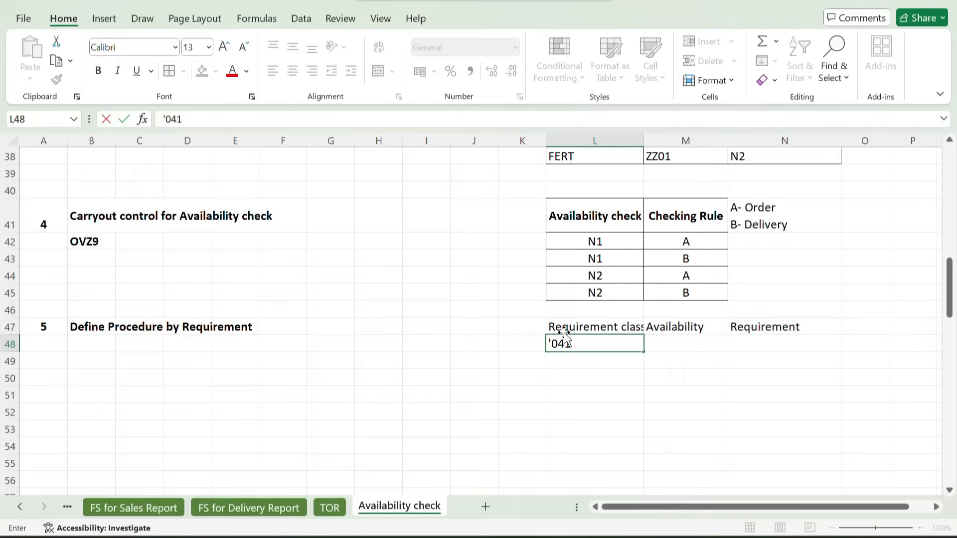
key("Tab")
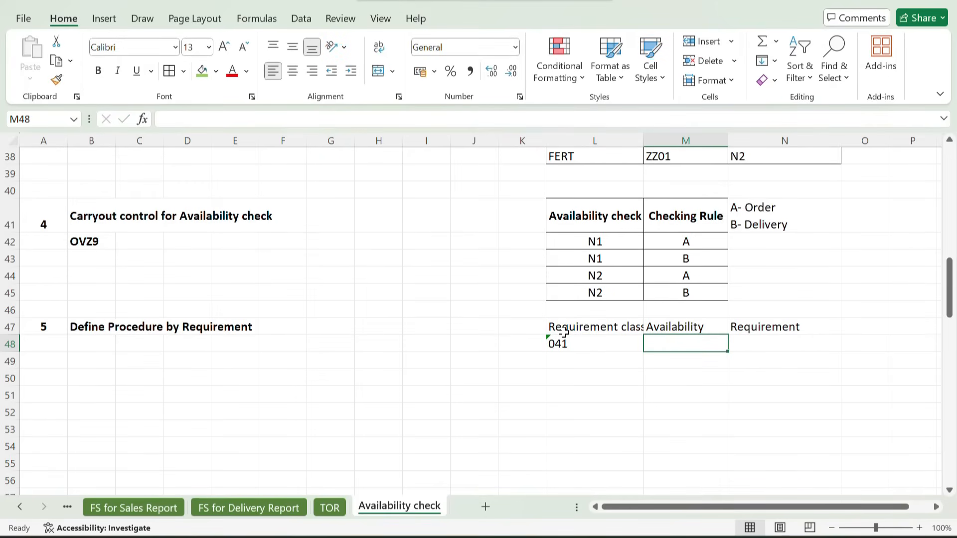
type("check")
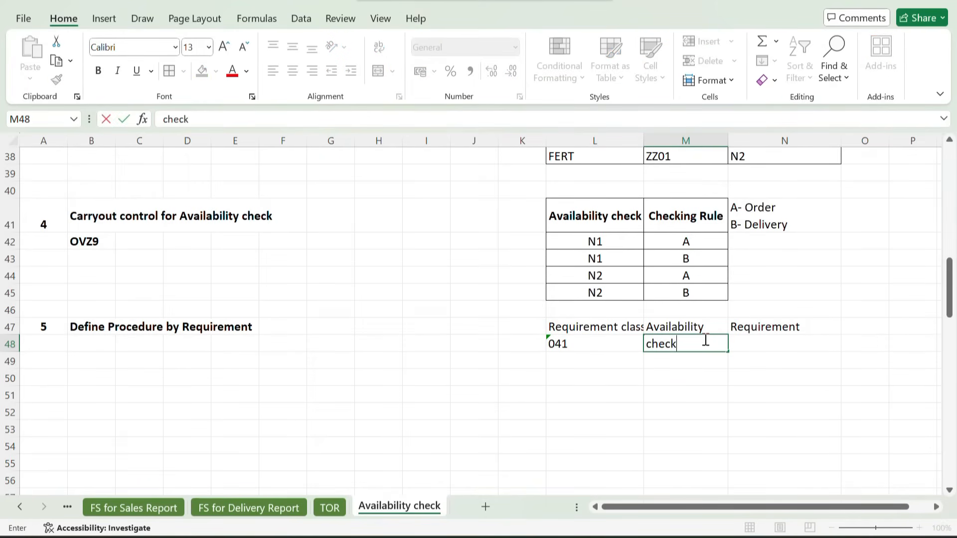
key("Tab")
type("check")
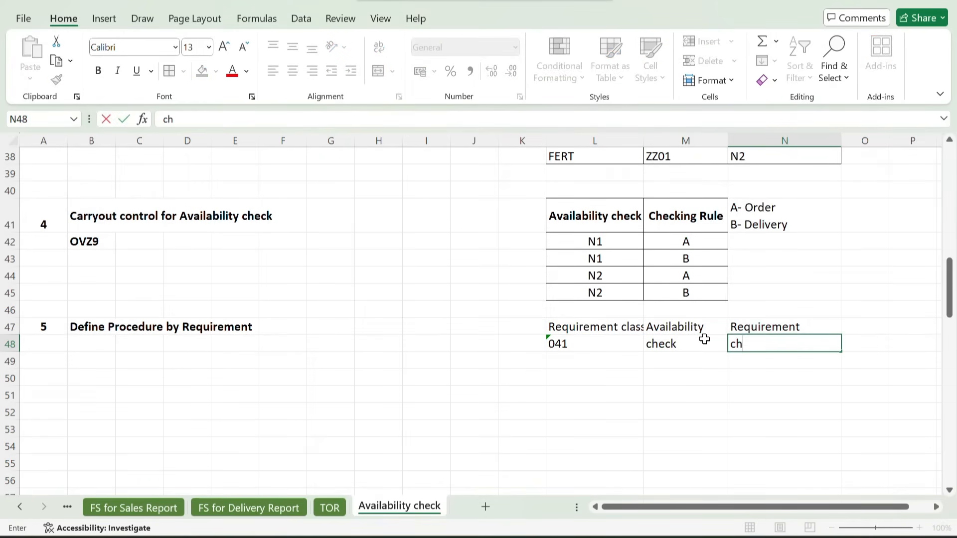
key("Return")
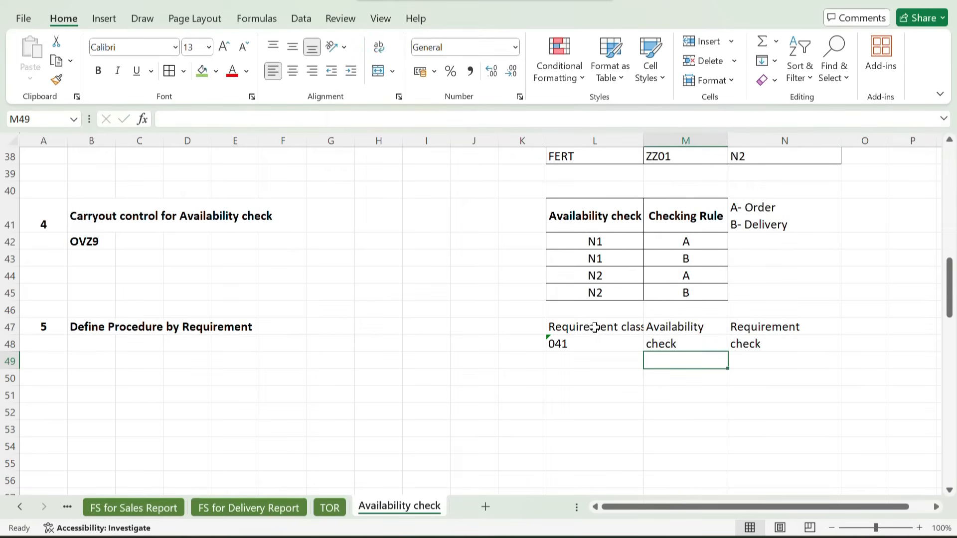
Apply cell borders to the requirement class table in L47:N48
left_click_drag(594, 327, 786, 344)
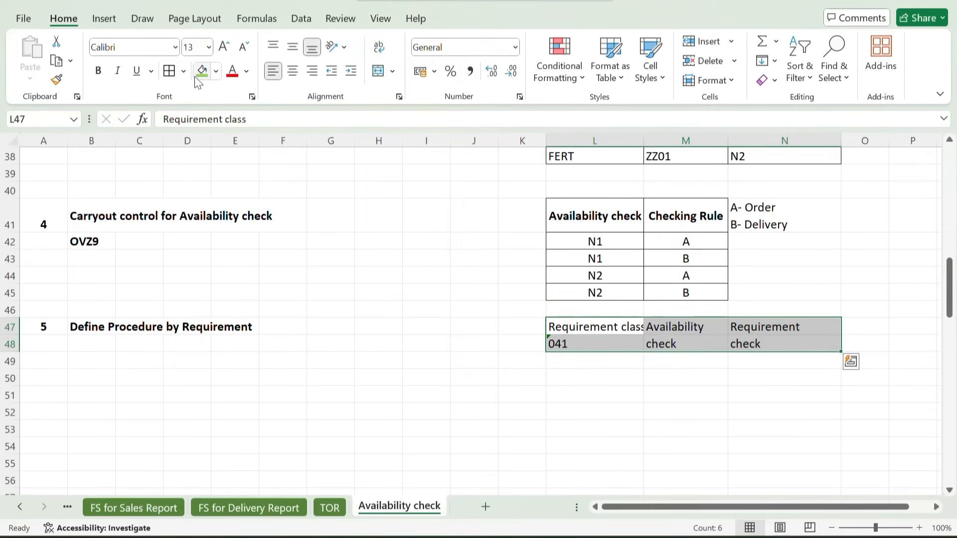
left_click(172, 76)
left_click(518, 390)
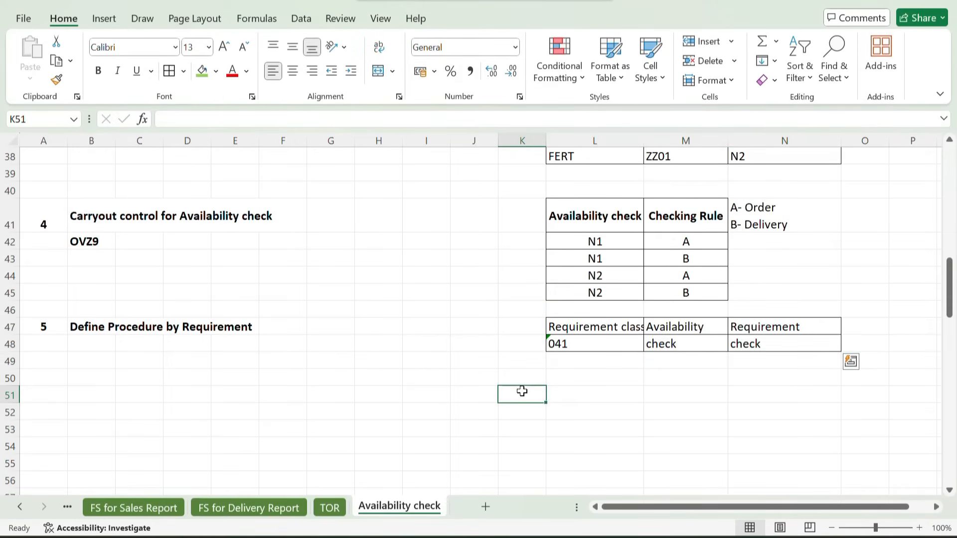
Make the requirement class table's headings bold and widen column L to fit the Requirement class heading
left_click(593, 325)
left_click_drag(593, 324, 748, 325)
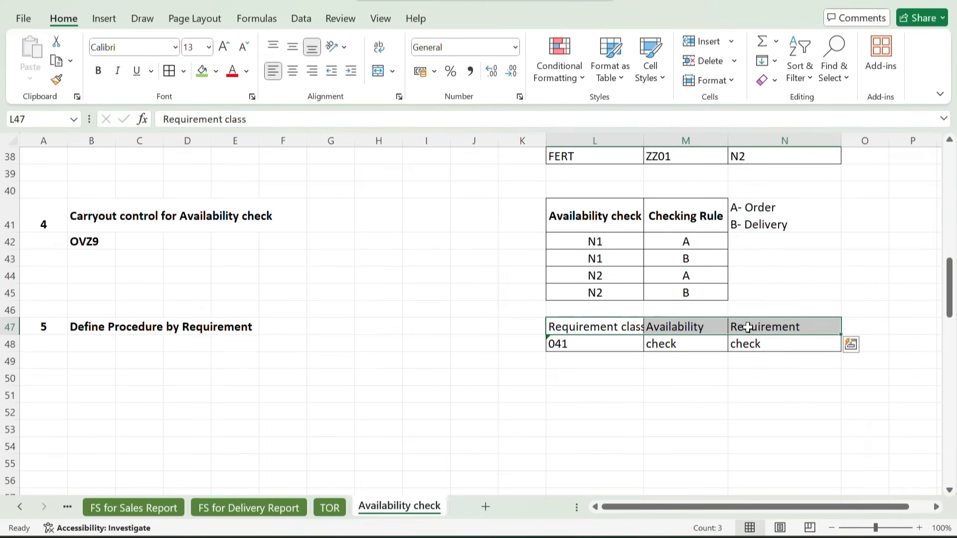
key("ctrl+b")
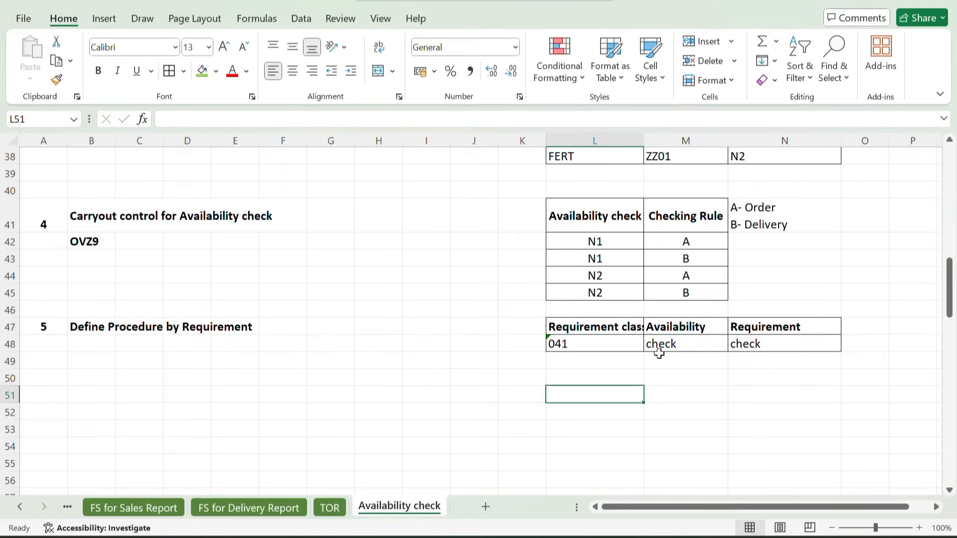
left_click(592, 322)
left_click_drag(644, 141, 673, 141)
Enter ZZ01 in bold in cell J21, directly below the requirement type 041 of prerequisite 4
scroll(597, 289, "up", 10)
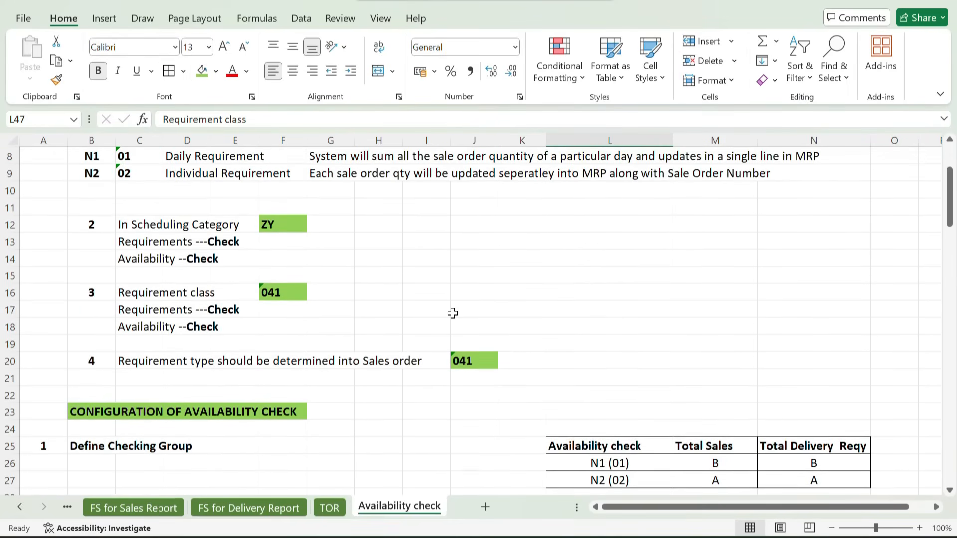
scroll(452, 313, "up", 3)
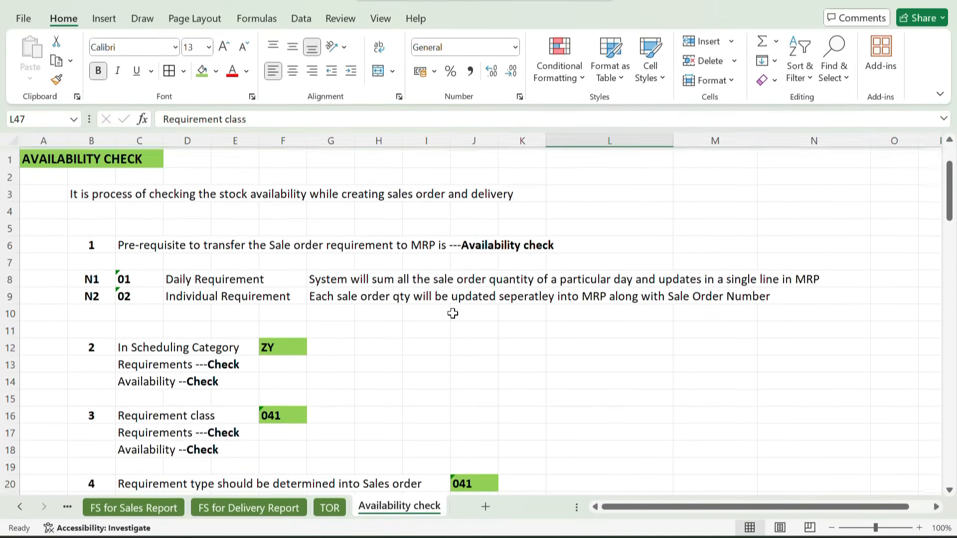
scroll(452, 313, "down", 2)
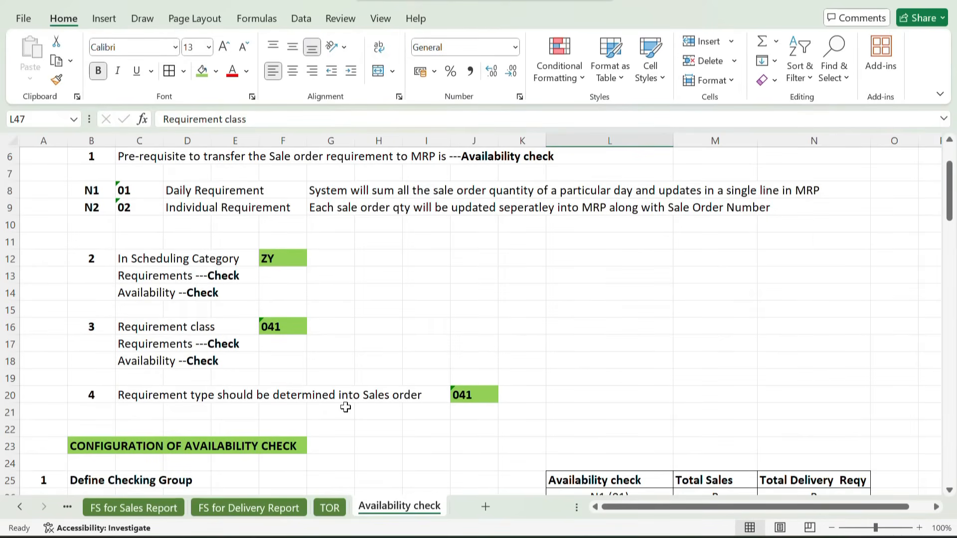
scroll(344, 405, "down", 1)
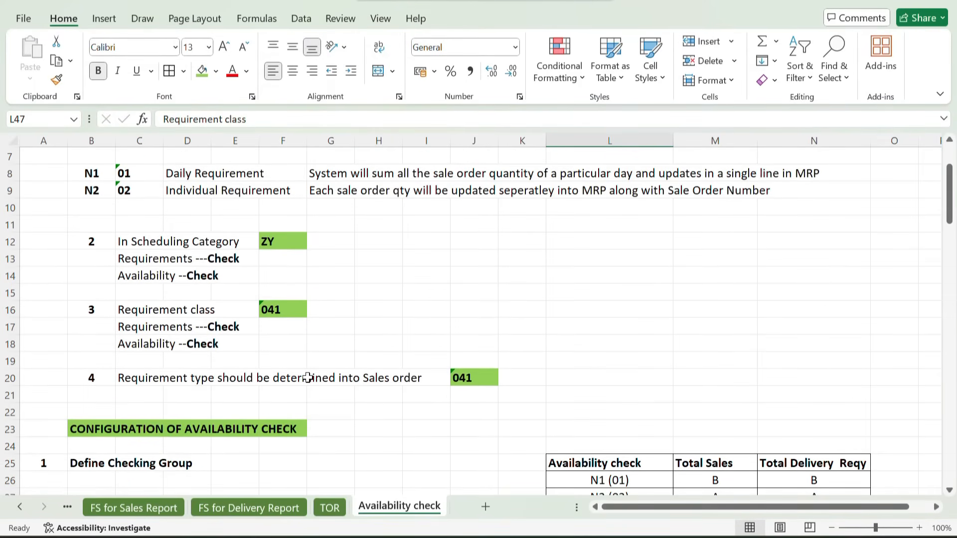
left_click(462, 376)
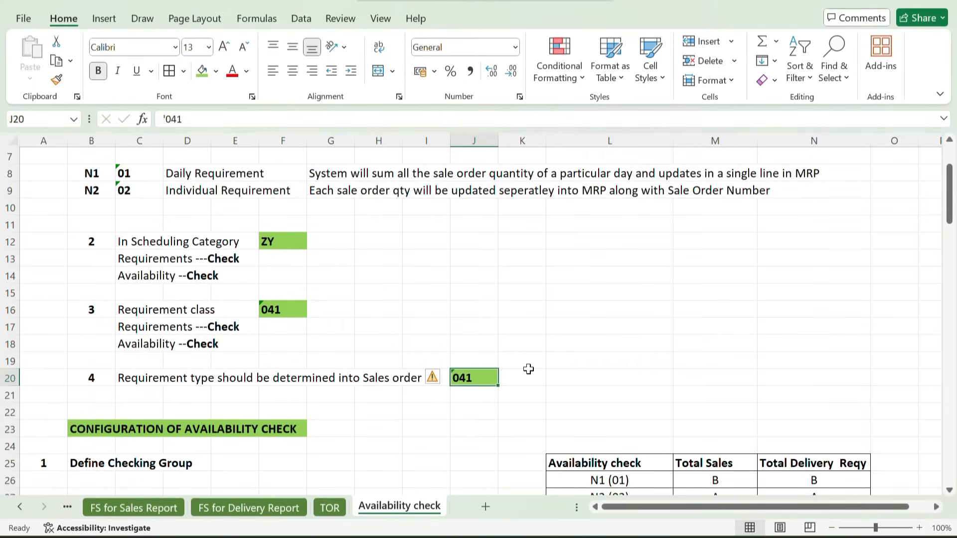
scroll(528, 369, "down", 2)
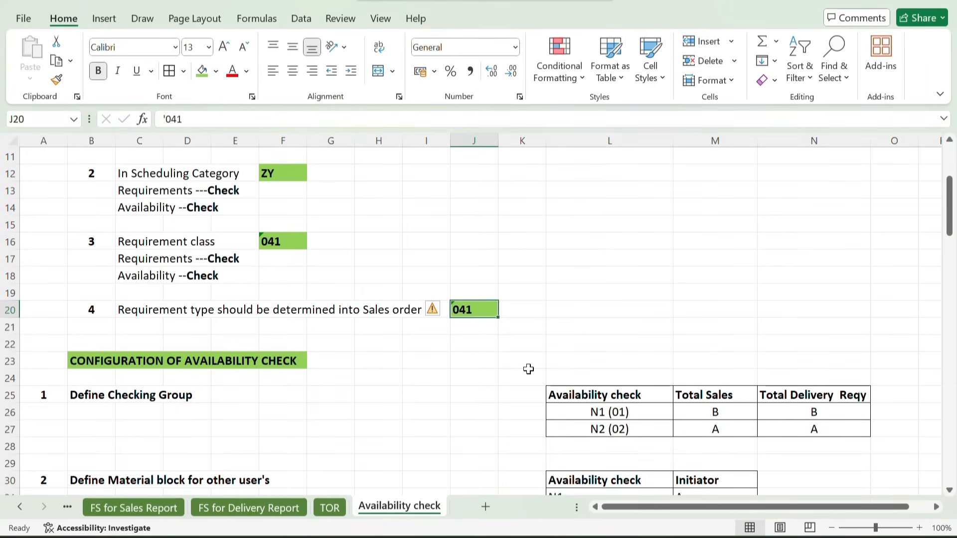
left_click(473, 324)
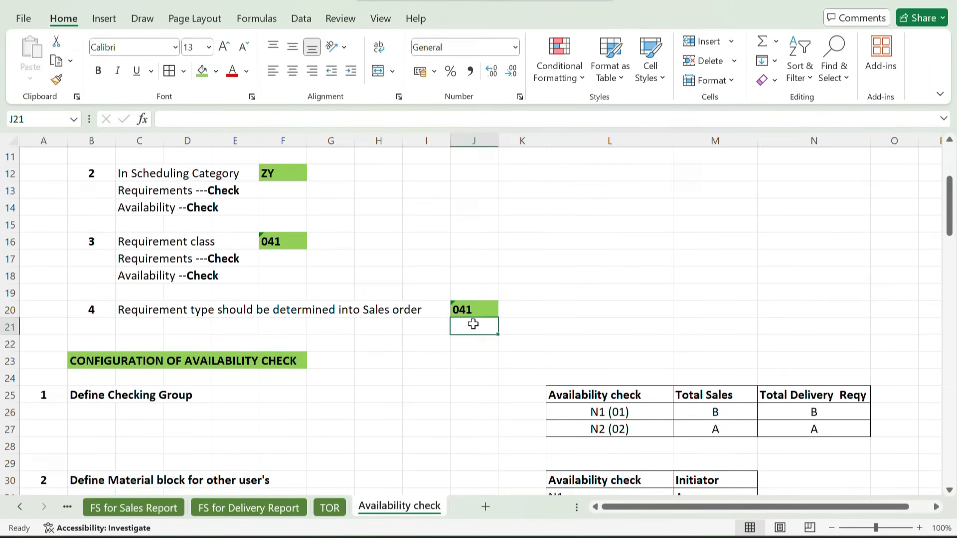
key("ctrl+b")
type("ZZ01")
key("Return")
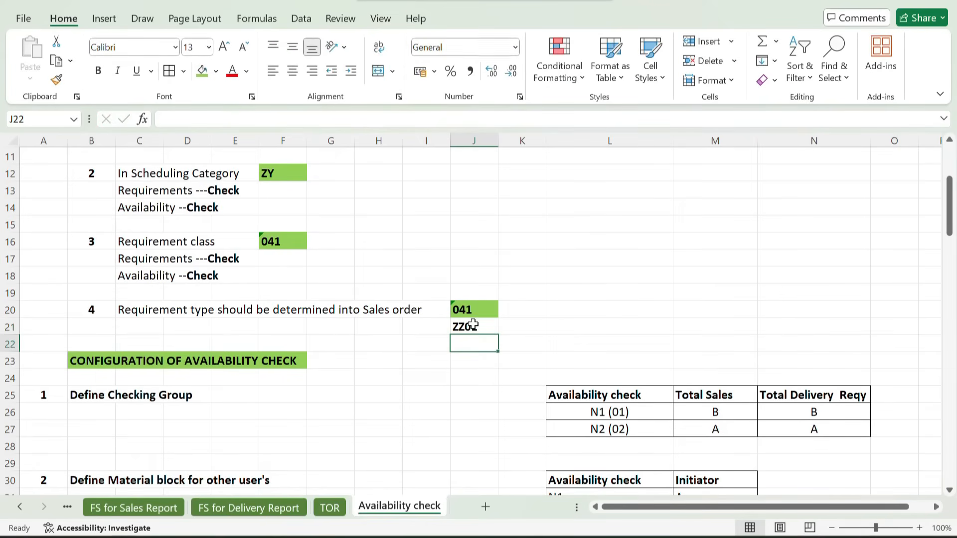
left_click(481, 326)
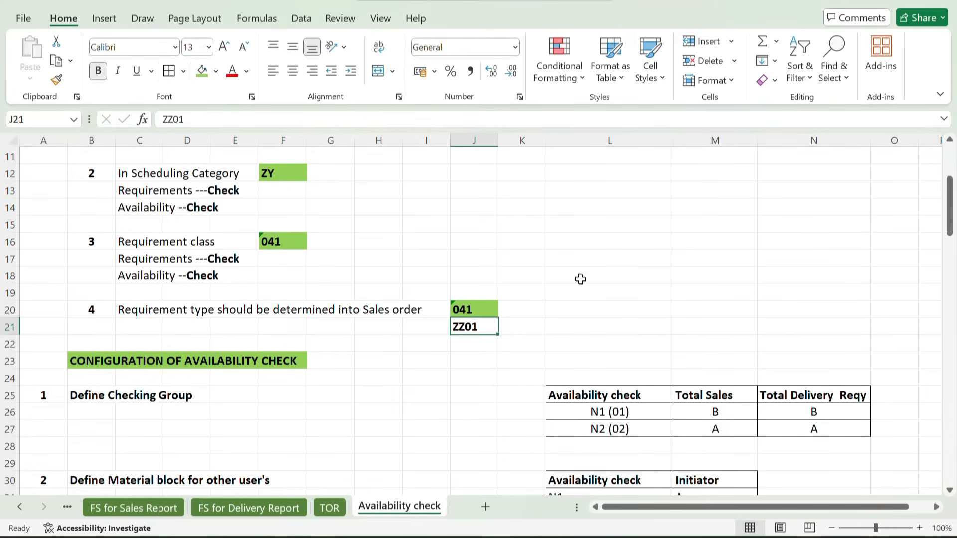
scroll(580, 279, "down", 9)
scroll(580, 278, "down", 2)
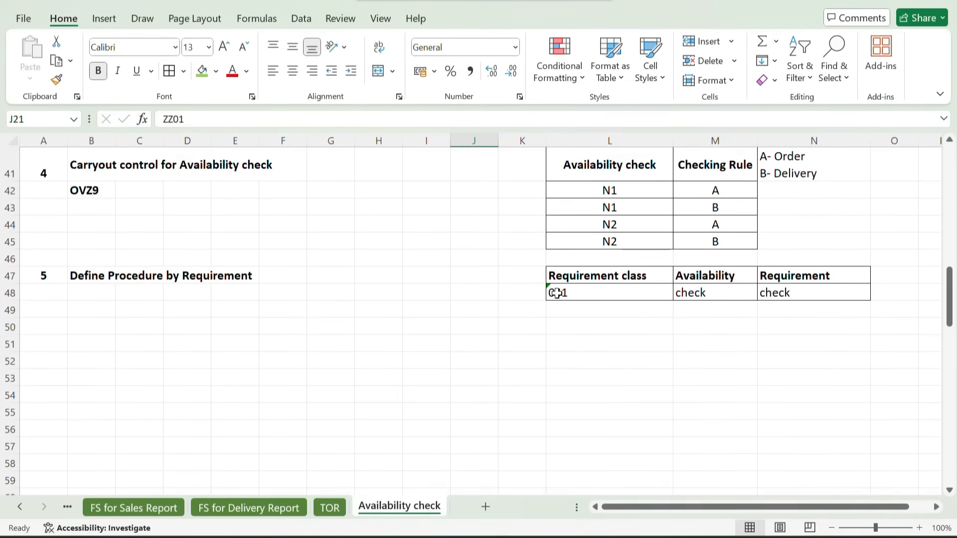
Compare the requirement class and requirement type entries in the prerequisites with the procedure by requirement table
left_click(553, 293)
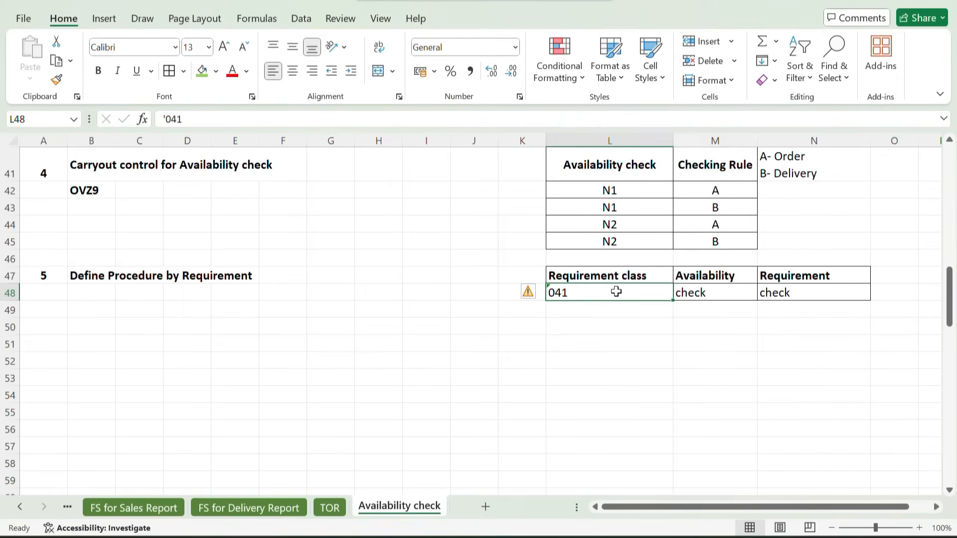
scroll(424, 331, "up", 8)
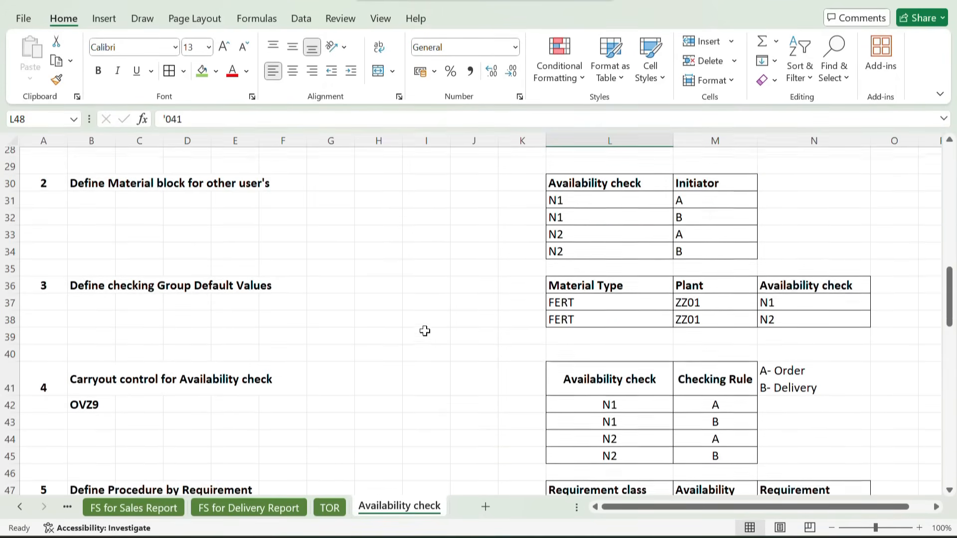
scroll(425, 331, "up", 2)
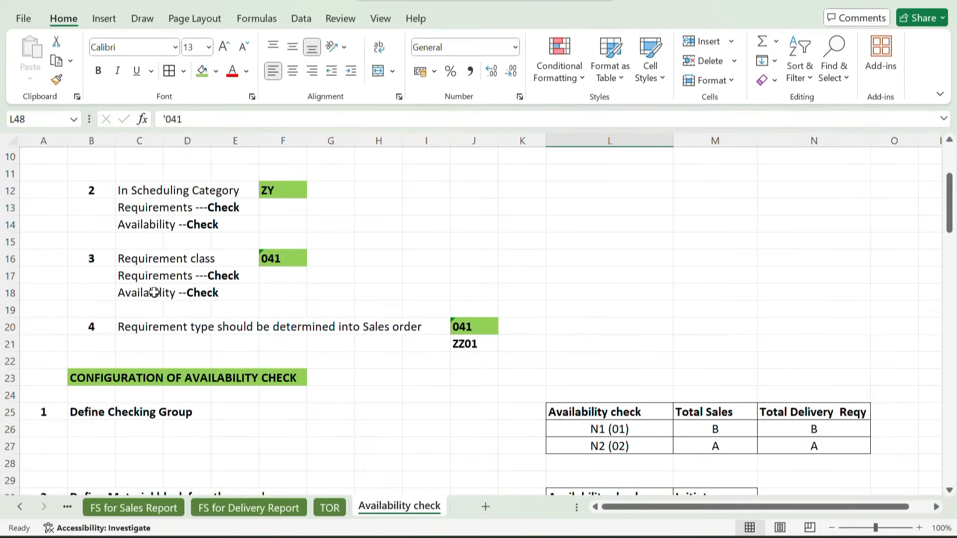
left_click_drag(127, 259, 213, 256)
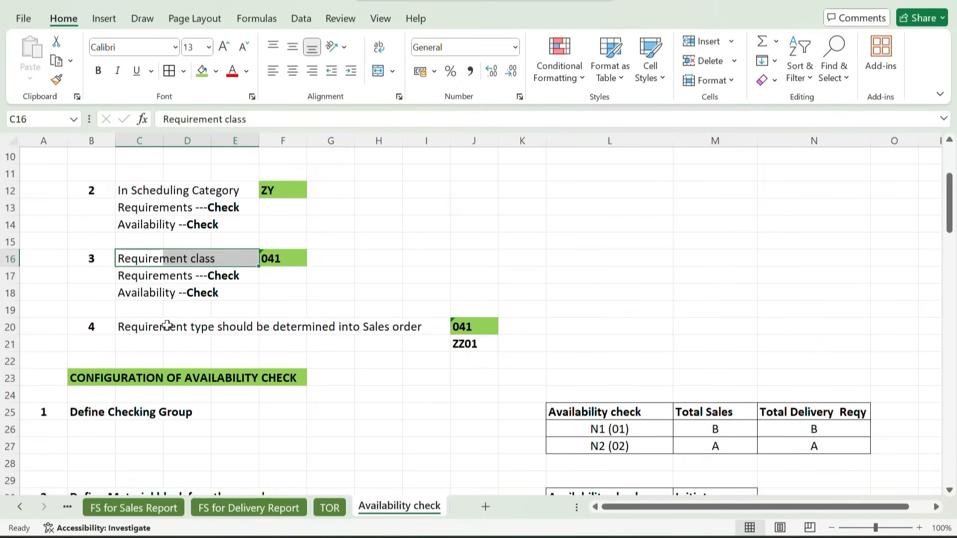
left_click(146, 330)
left_click_drag(146, 329, 249, 333)
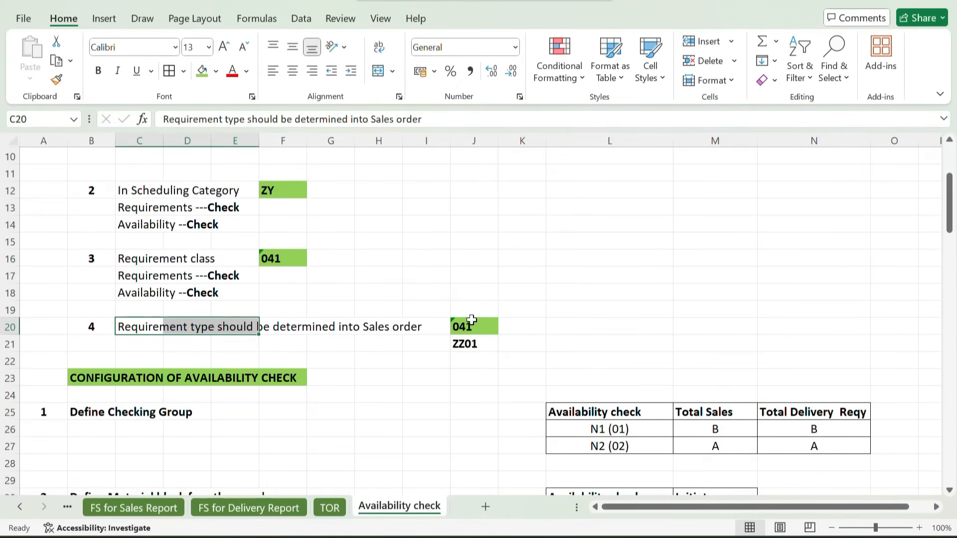
left_click(479, 326)
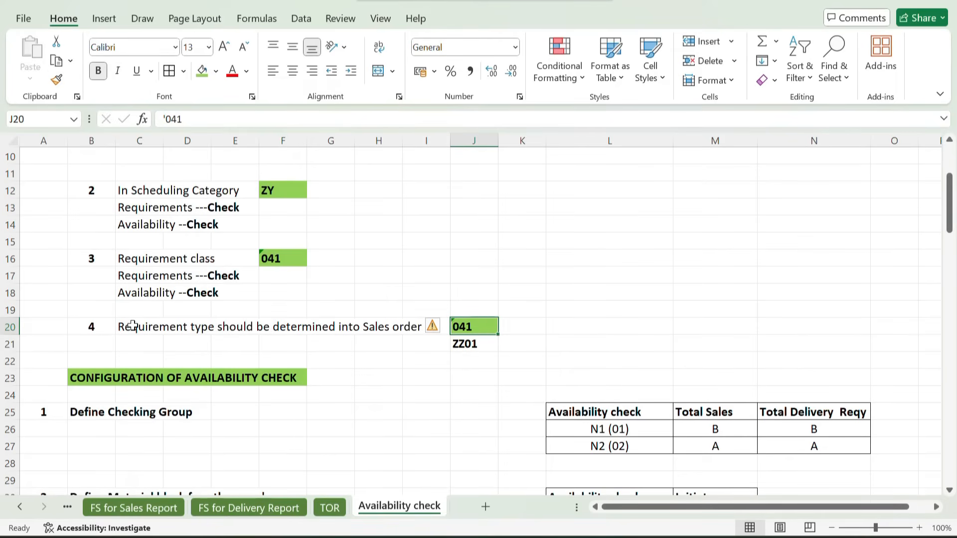
left_click_drag(130, 327, 223, 331)
left_click(275, 258)
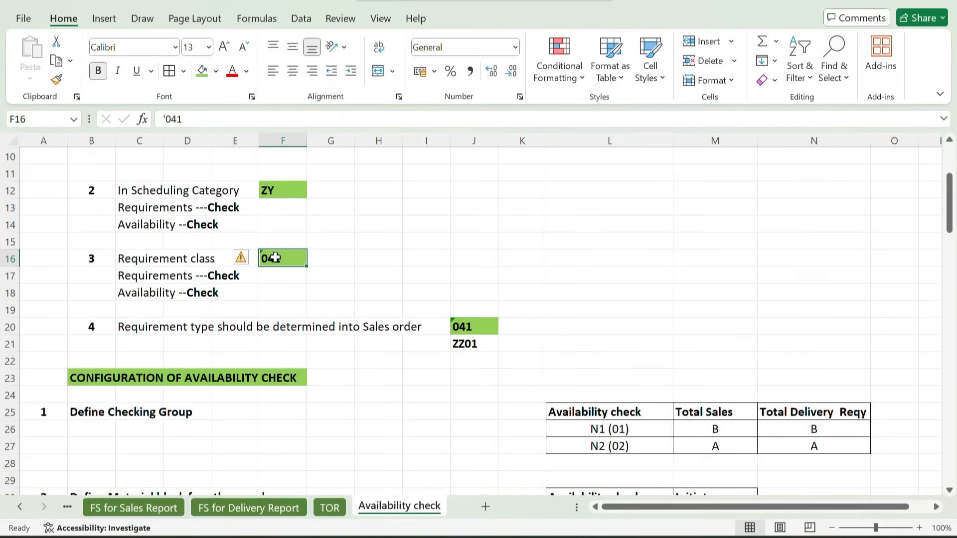
left_click_drag(137, 256, 223, 256)
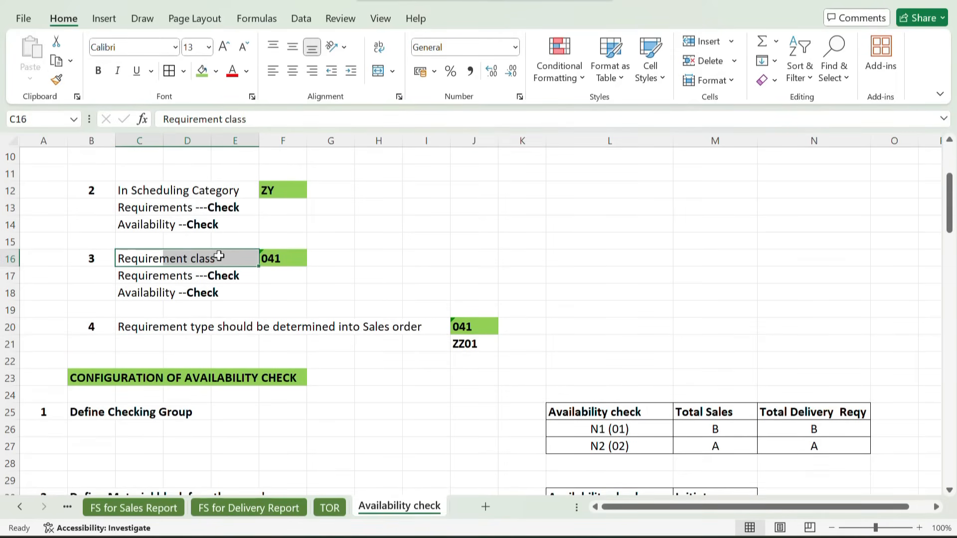
scroll(425, 322, "down", 14)
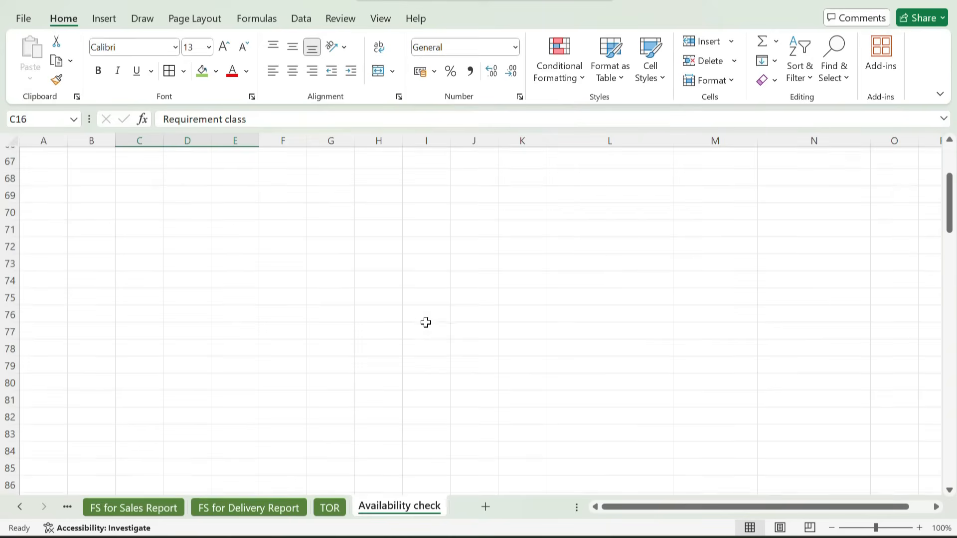
scroll(425, 323, "up", 4)
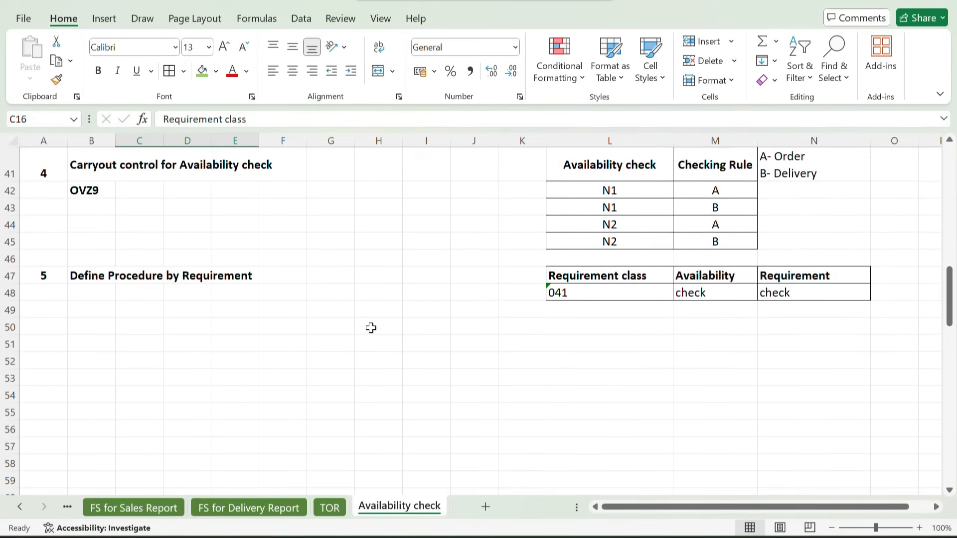
Switch to SAP, open Define Procedure By Requirements Class, examine the availability and requirements flags for class 041, and return to the IMG structure
mouse_move(567, 536)
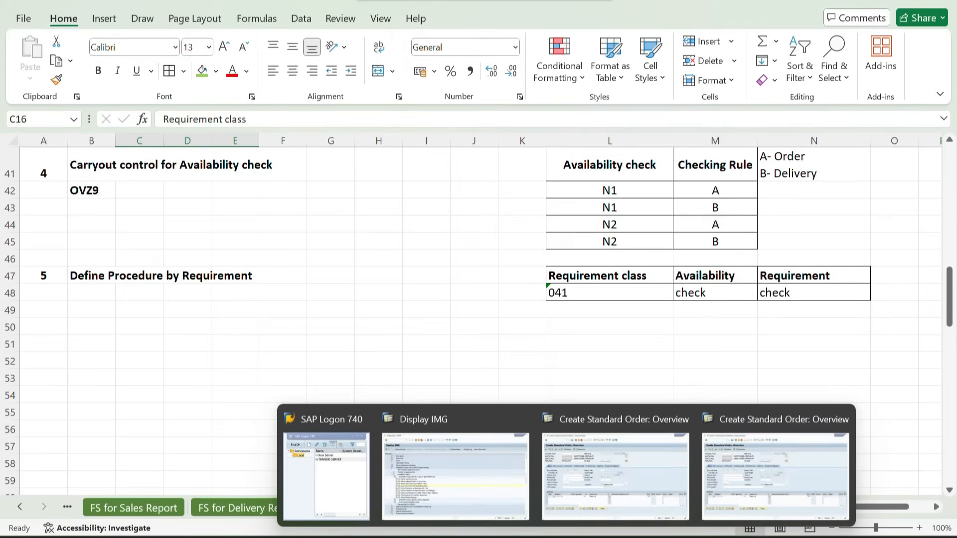
left_click(452, 466)
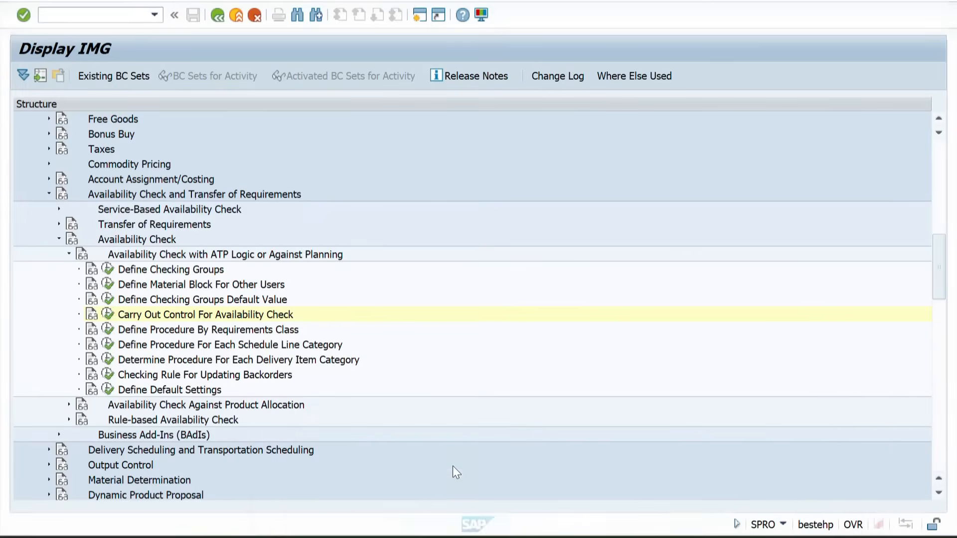
left_click(107, 330)
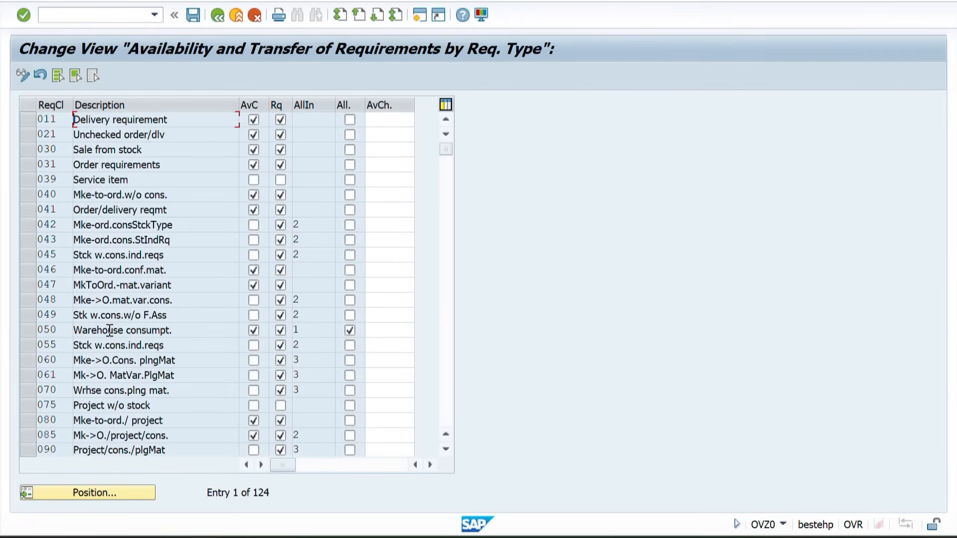
left_click(28, 216)
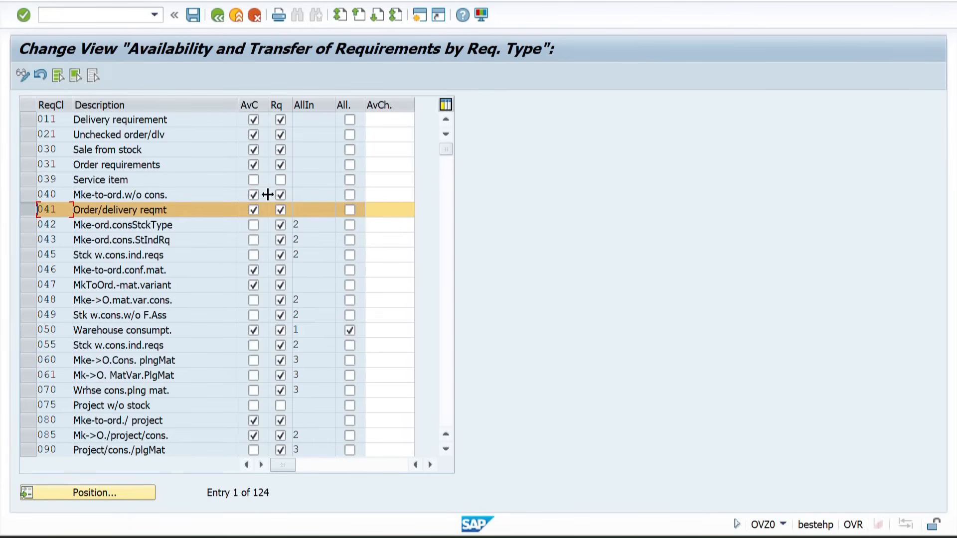
left_click(216, 15)
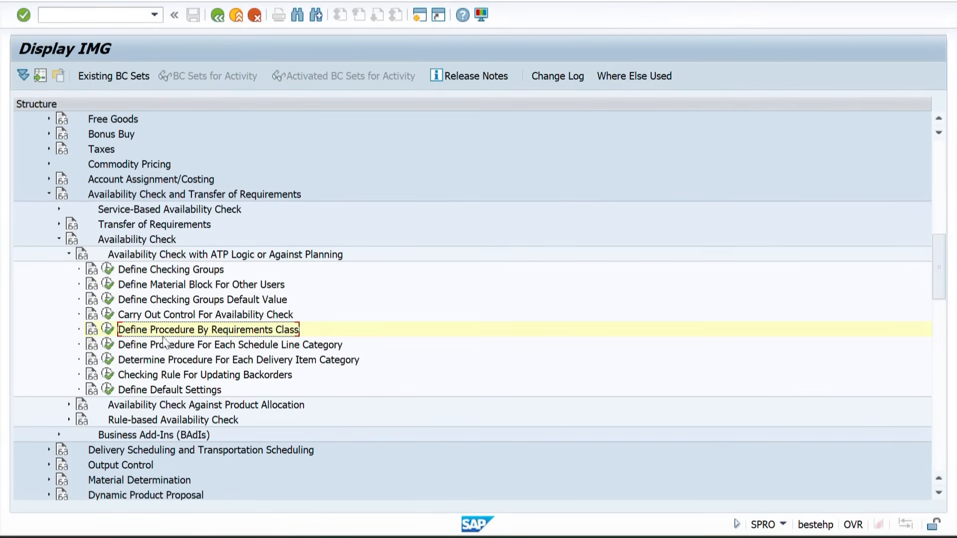
Switch to Excel and add item 6 in row 52 with the heading Define Procedure for Each schedule line category
key("alt+Tab")
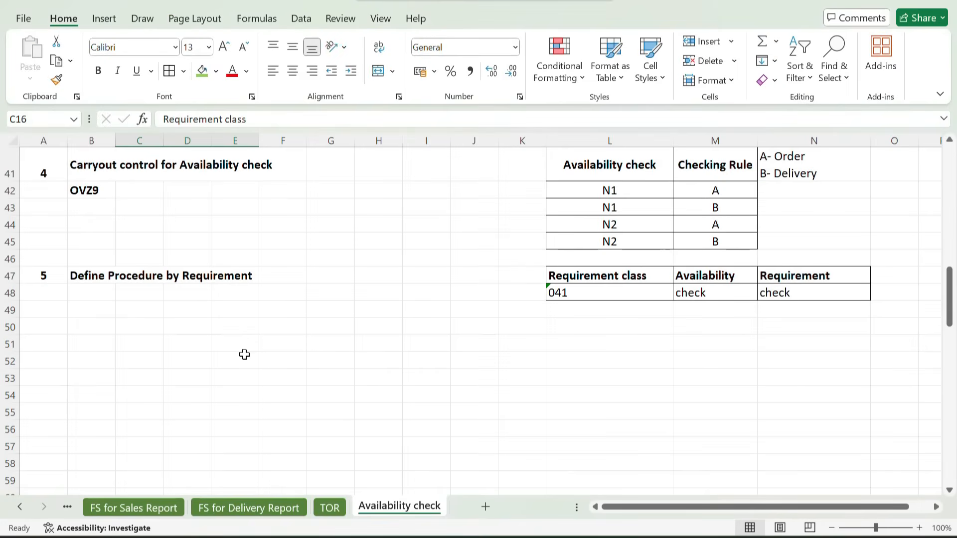
left_click(56, 361)
type("6")
key("Tab")
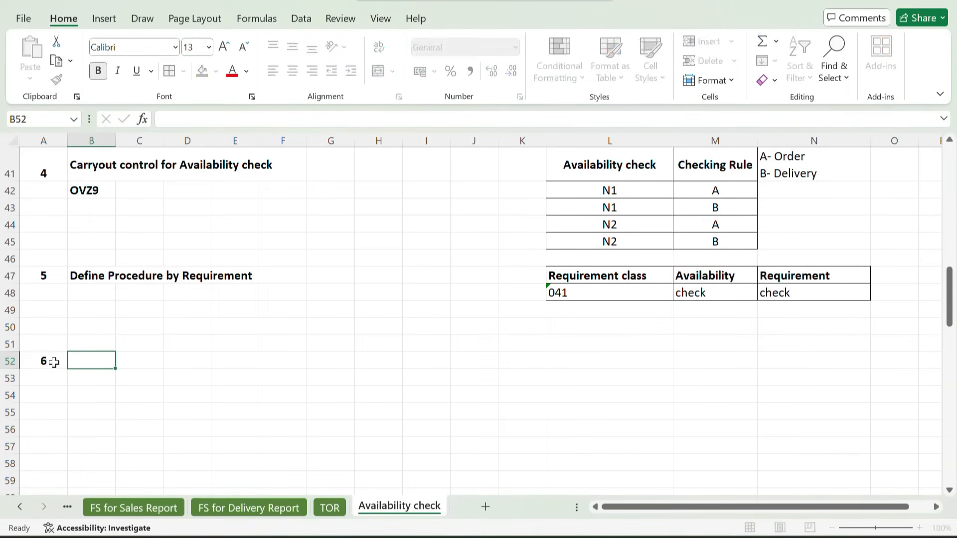
type("d")
key("BackSpace")
type("Define")
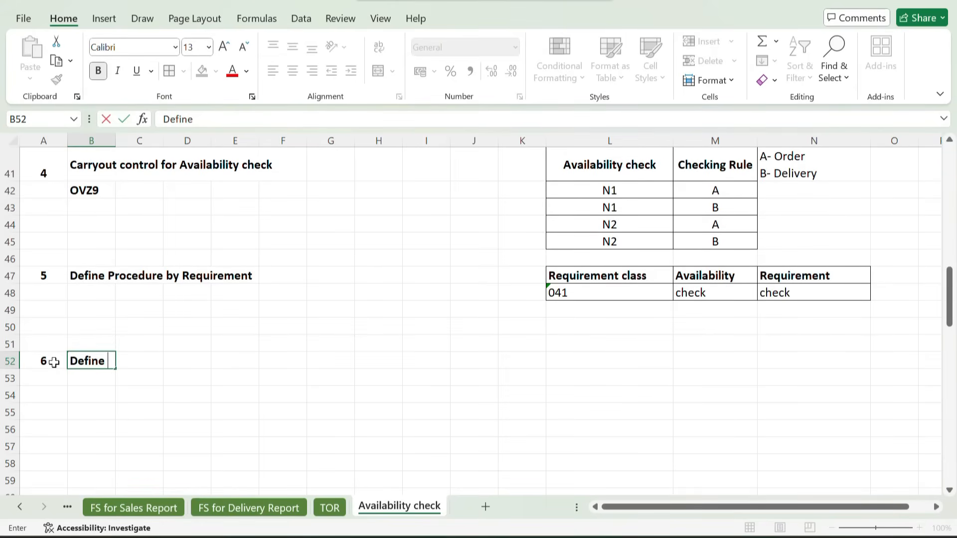
type(" Procedure for E")
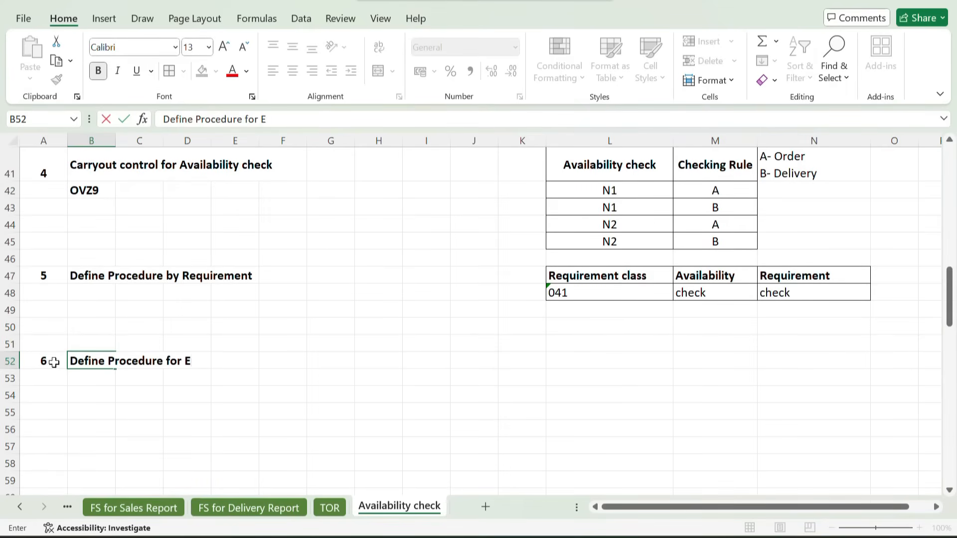
type("ach schedule line")
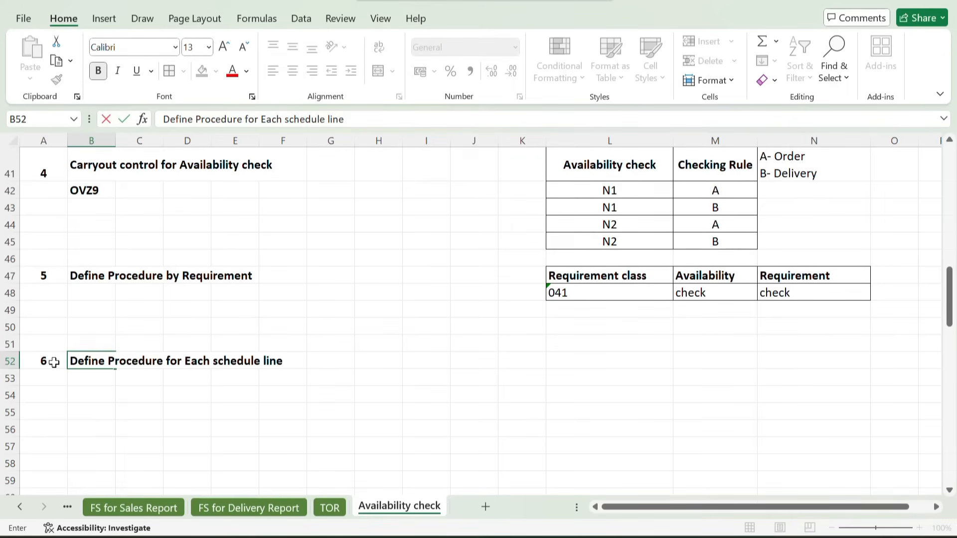
type(" category")
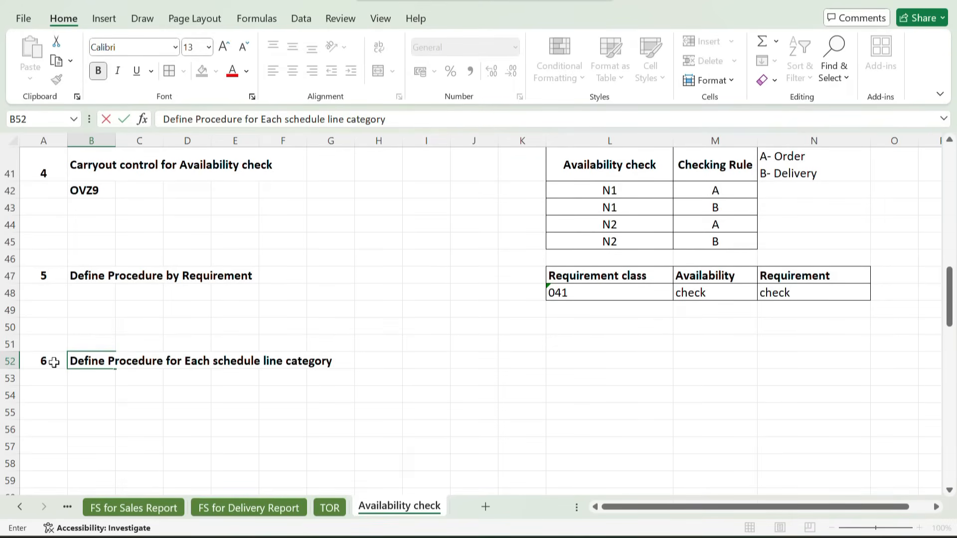
Enter Scheduline category in cell L52 and ZY in the cell beneath it
left_click(599, 357)
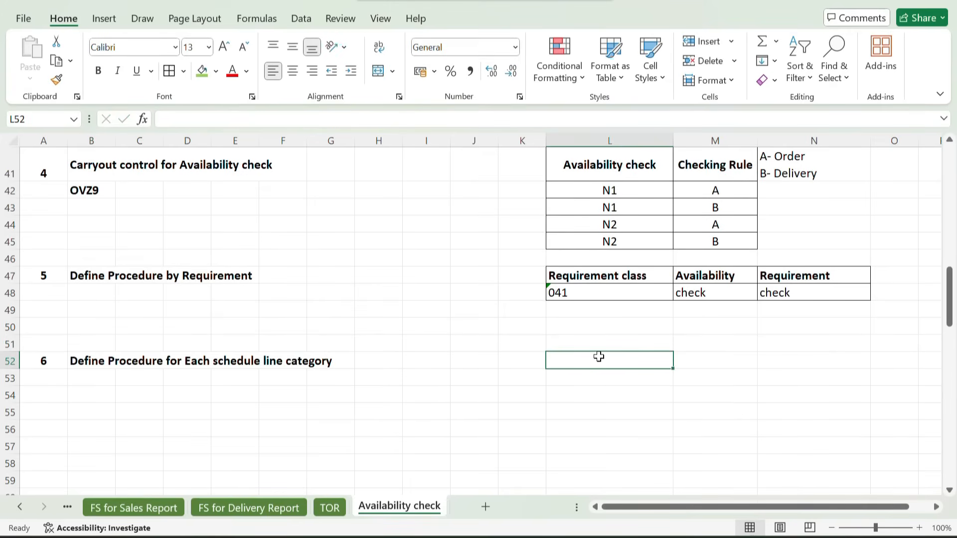
type("Sc")
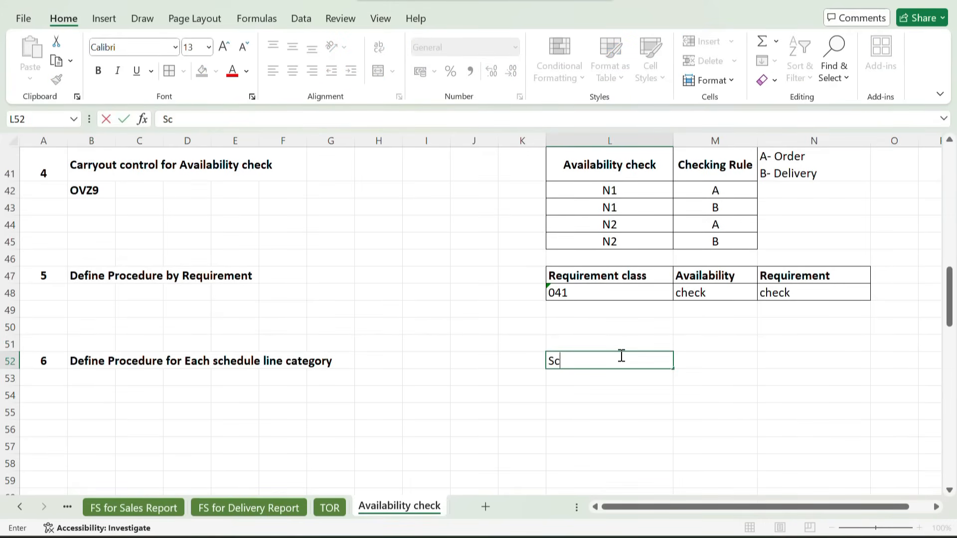
type("heduline ")
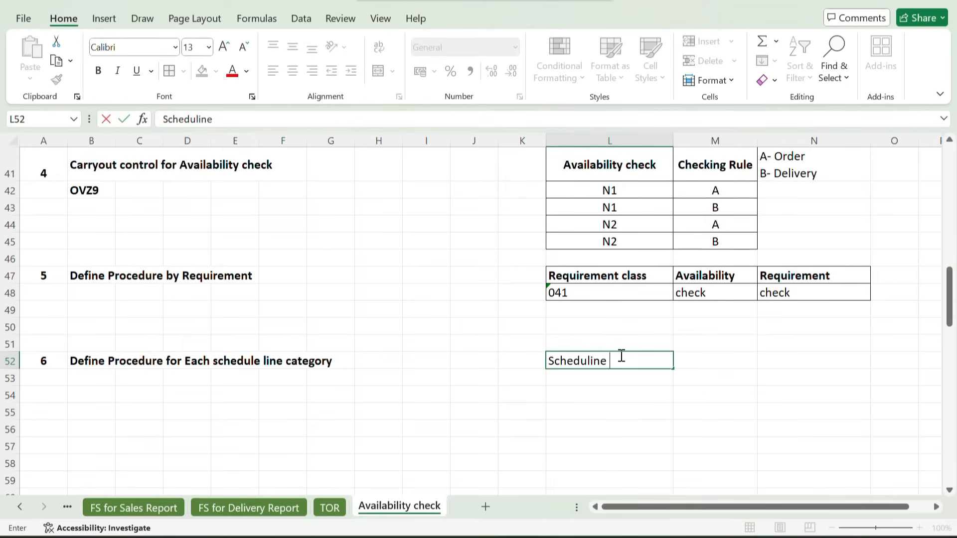
type("category")
key("Return")
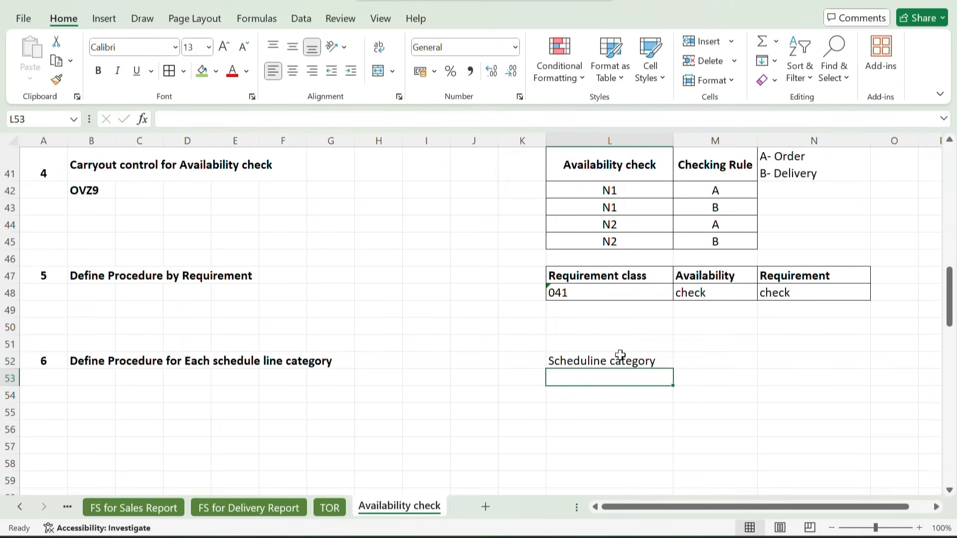
type("ZY")
key("Return")
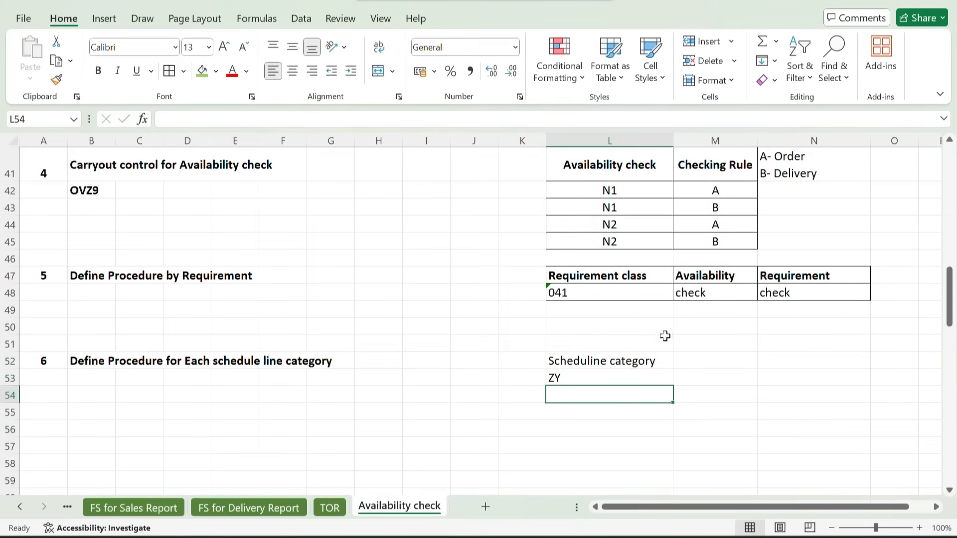
Copy the Availability and Requirement headings with their check entries from M47:N48 to M52:N53
left_click_drag(721, 271, 820, 295)
key("ctrl+c")
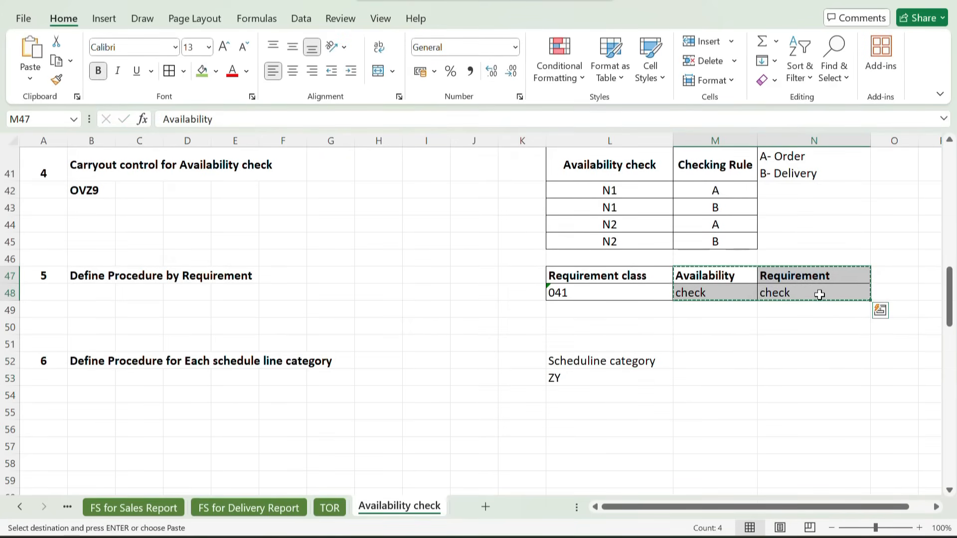
left_click(688, 364)
key("ctrl+v")
Apply cell borders to L52:M53 and make the Scheduline category heading bold
left_click(621, 363)
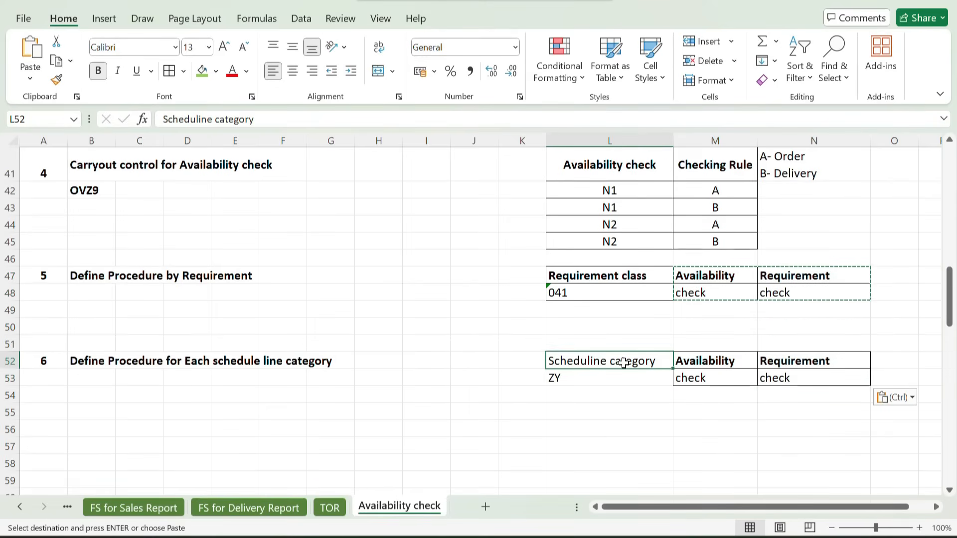
left_click_drag(600, 360, 713, 379)
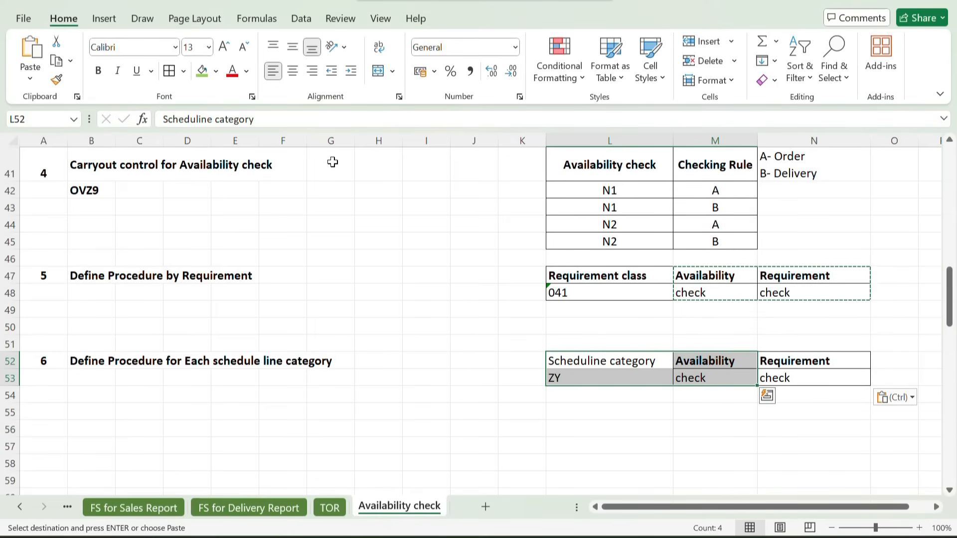
key("Escape")
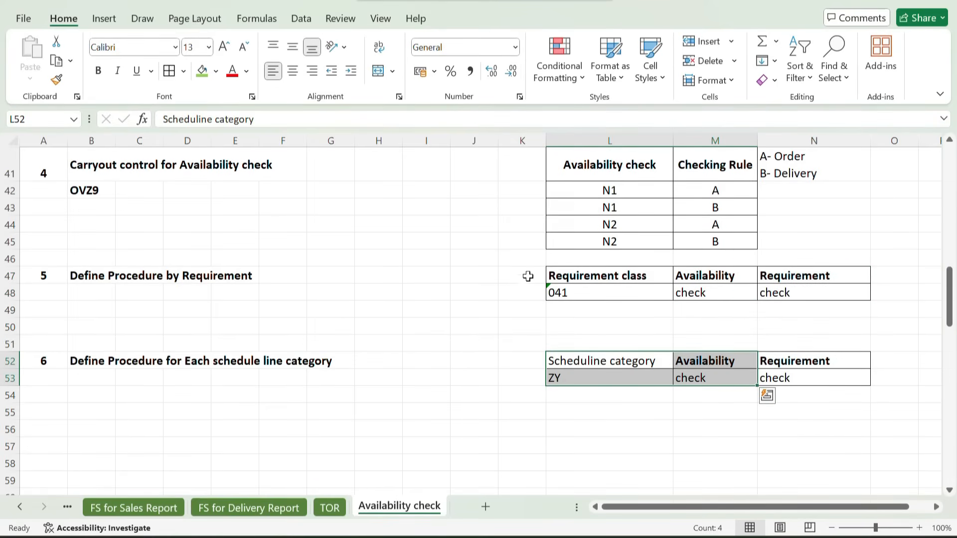
left_click(583, 360)
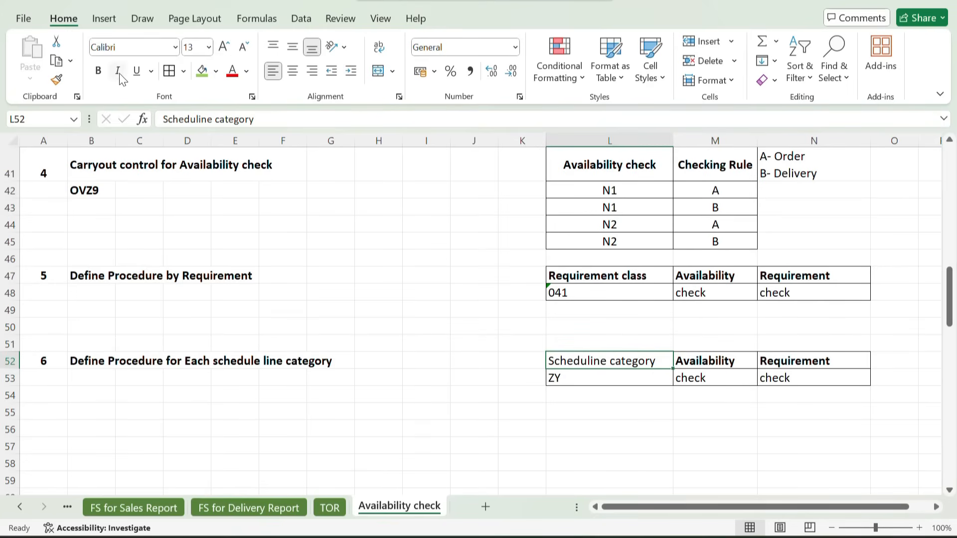
left_click(98, 70)
left_click(434, 306)
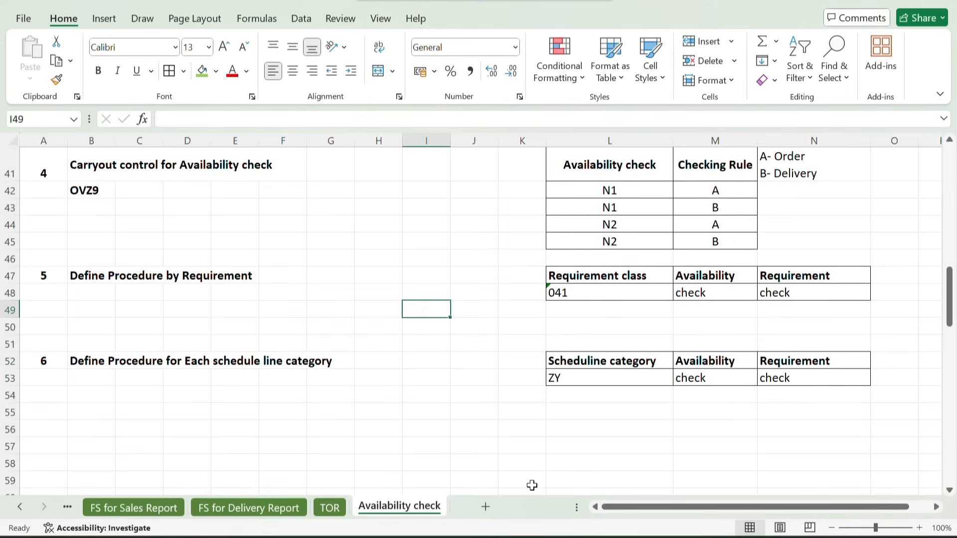
Switch to SAP and open the Define Procedure For Each Schedule Line Category activity from the IMG structure
mouse_move(566, 537)
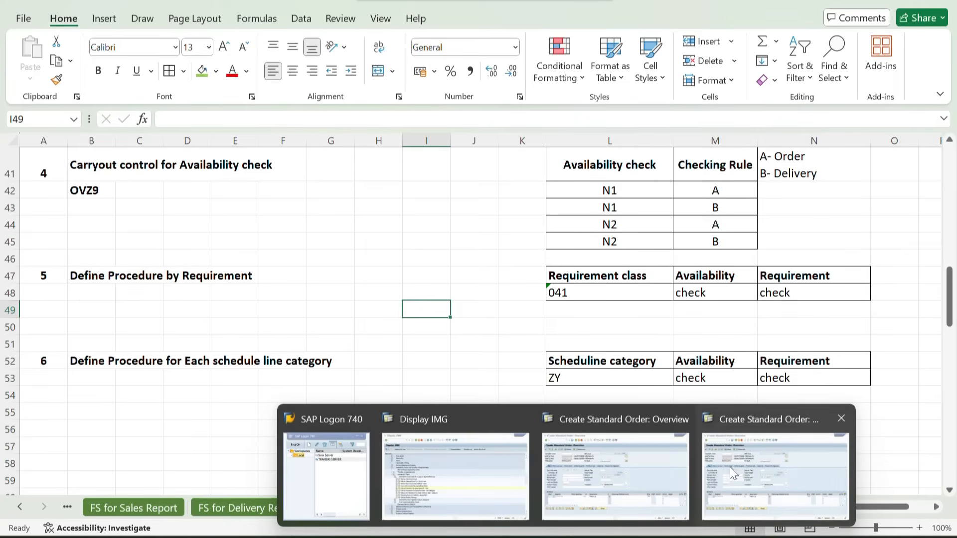
left_click(468, 460)
left_click(146, 346)
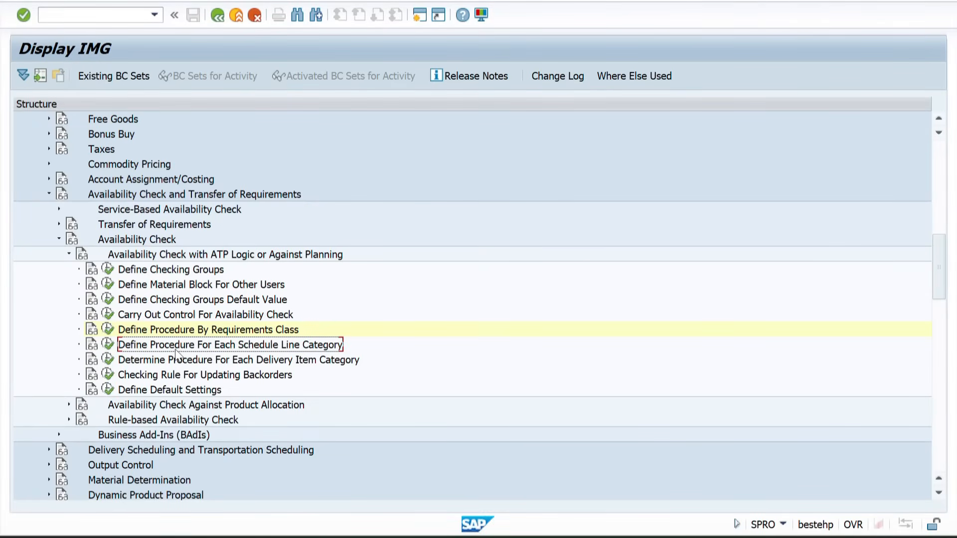
left_click(110, 345)
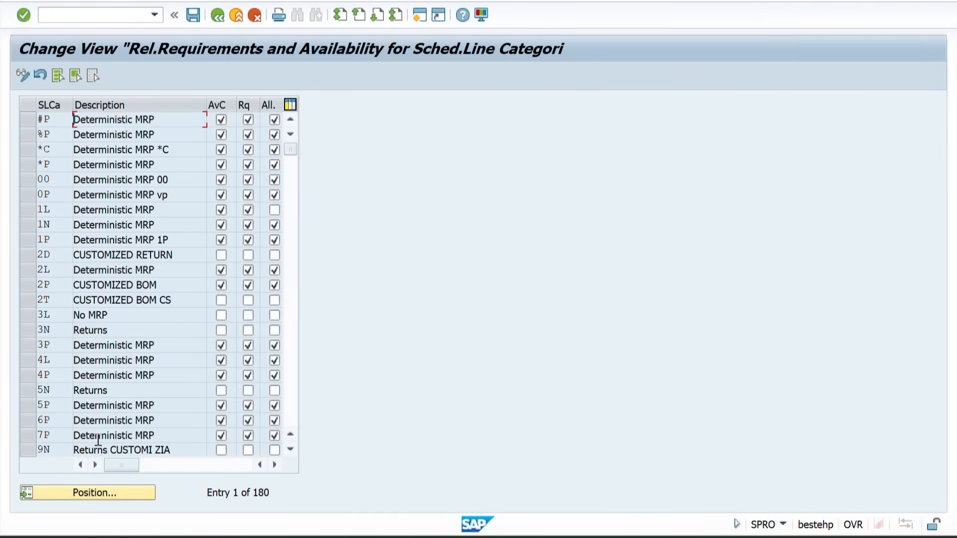
Locate schedule line category ZY, review its availability check and requirements settings, and return to the IMG structure
left_click(65, 493)
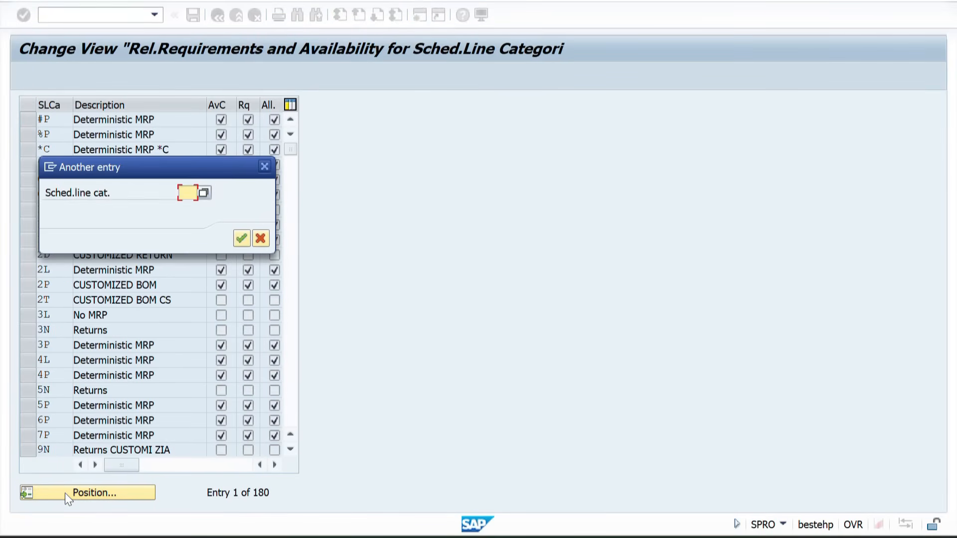
type("ZY")
key("Return")
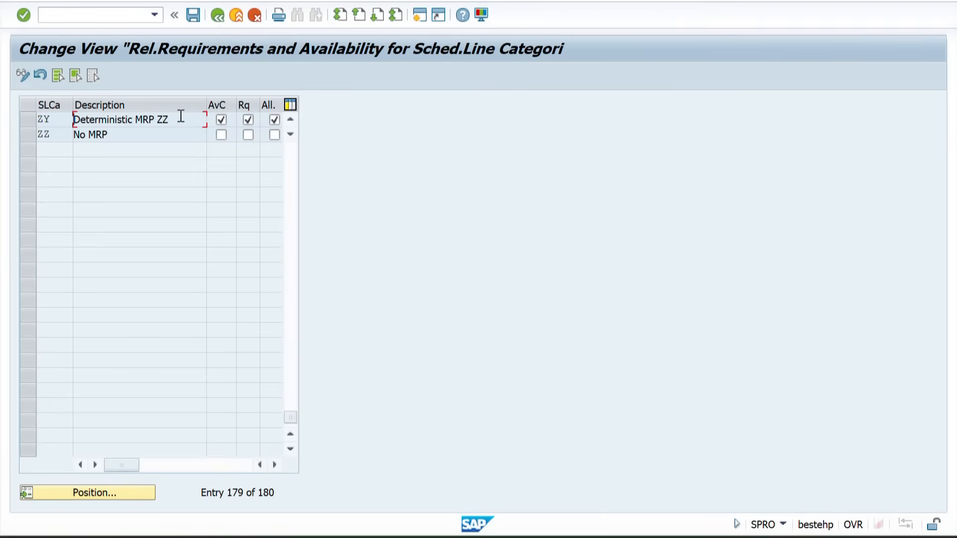
left_click_drag(190, 119, 91, 120)
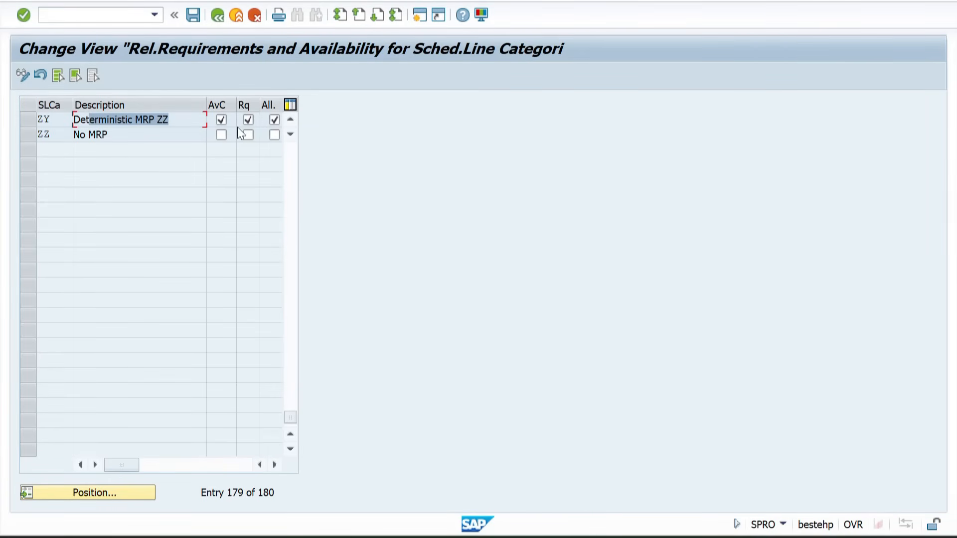
left_click(214, 16)
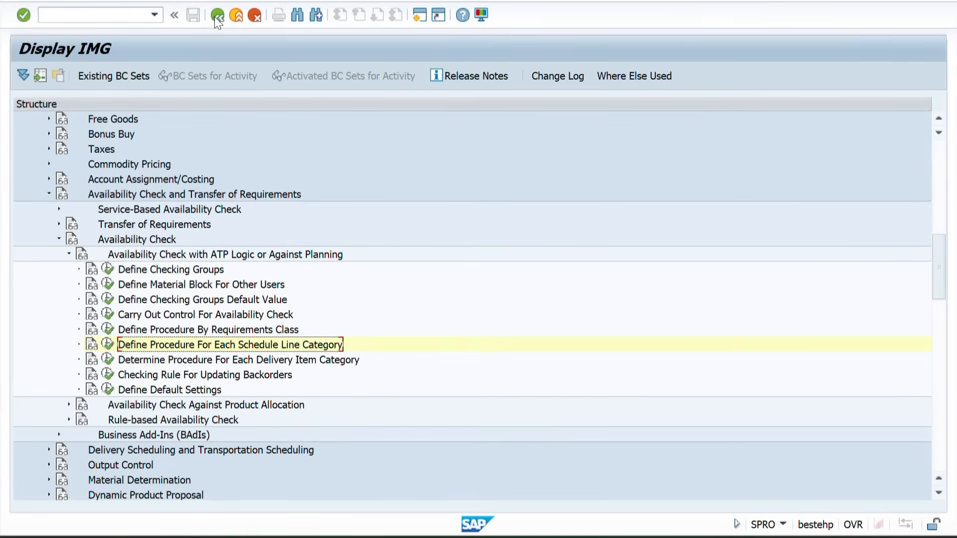
Open Determine Procedure For Each Delivery Item Category, position the list at item category ZTAZ and narrow the Description column
left_click(151, 360)
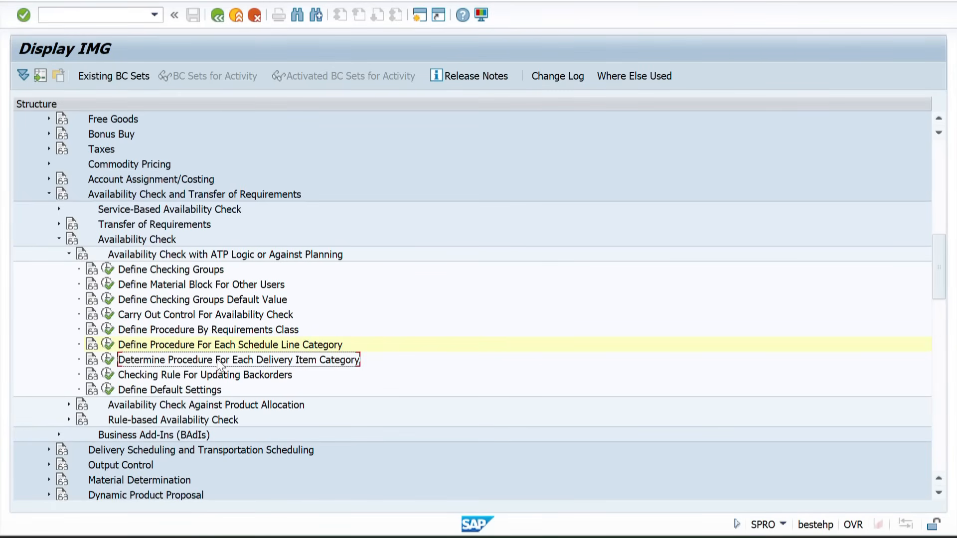
left_click(108, 359)
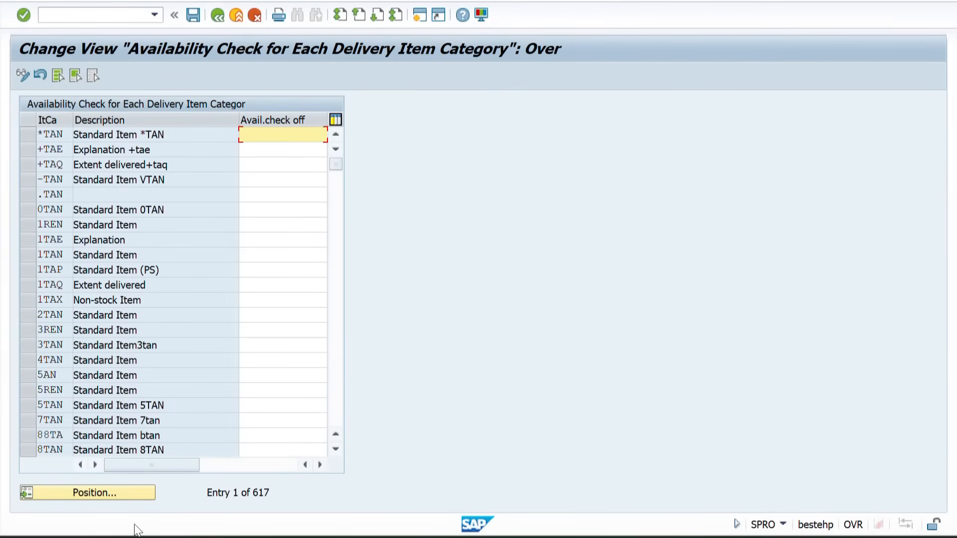
left_click(74, 489)
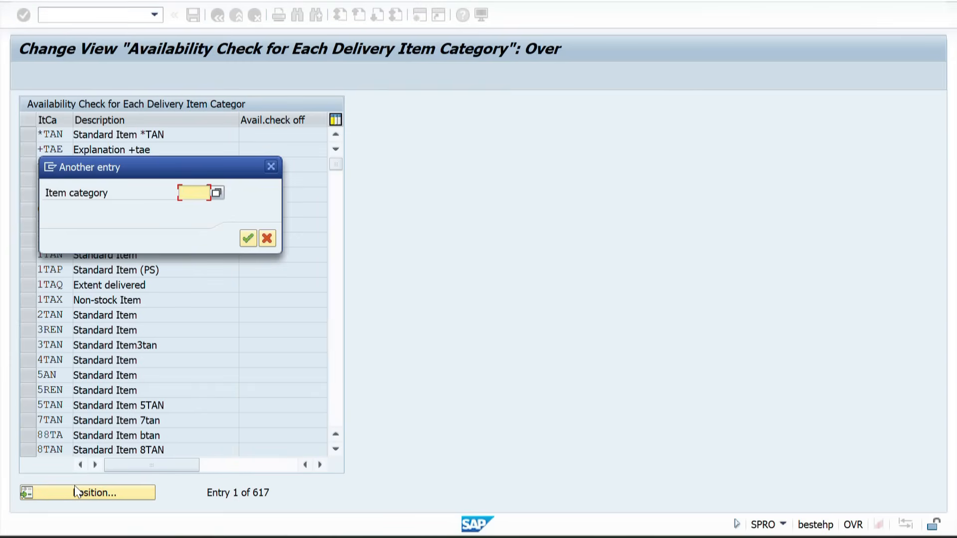
type("ZTAZ")
key("Return")
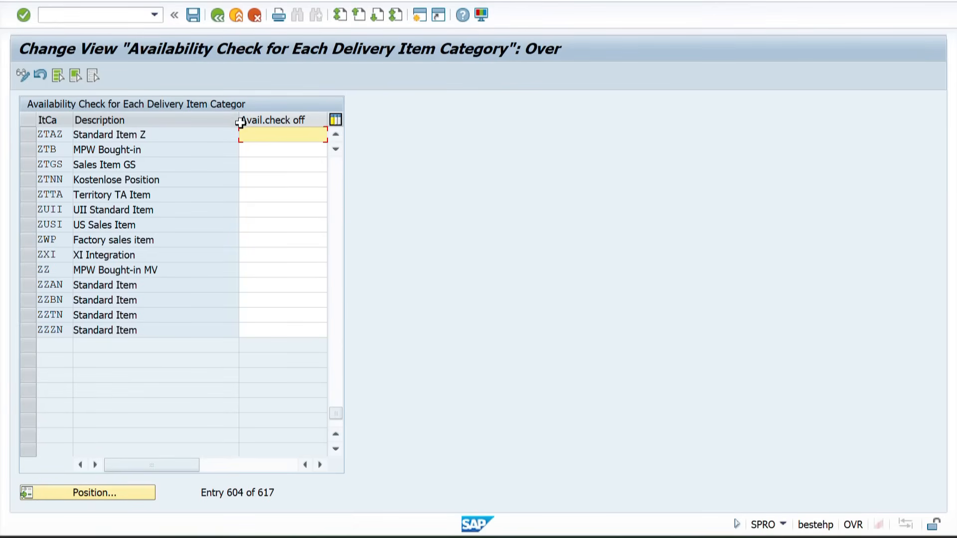
left_click_drag(239, 120, 181, 121)
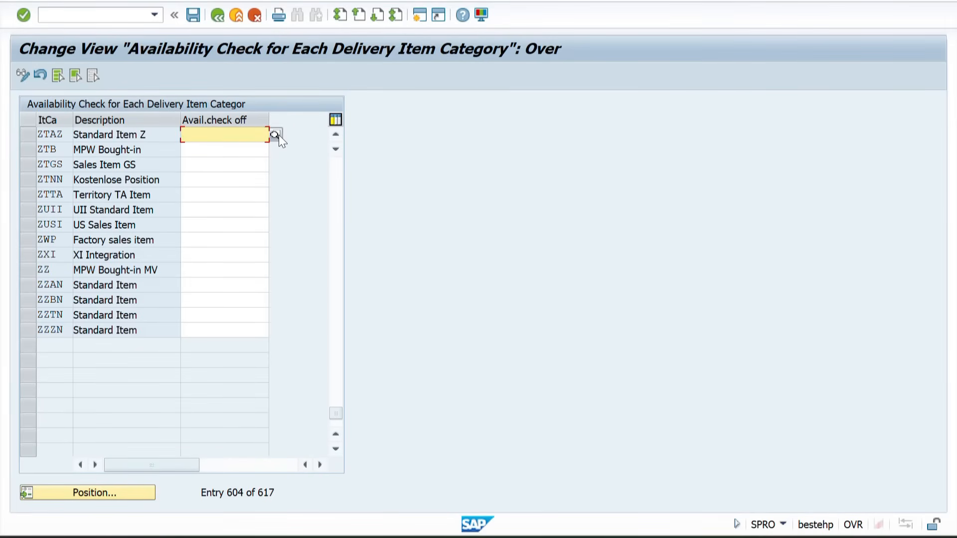
Review the possible Avail.check off values from the ZTB row, choose the blank Check availability option, and inspect the ZTAZ entry
left_click(237, 147)
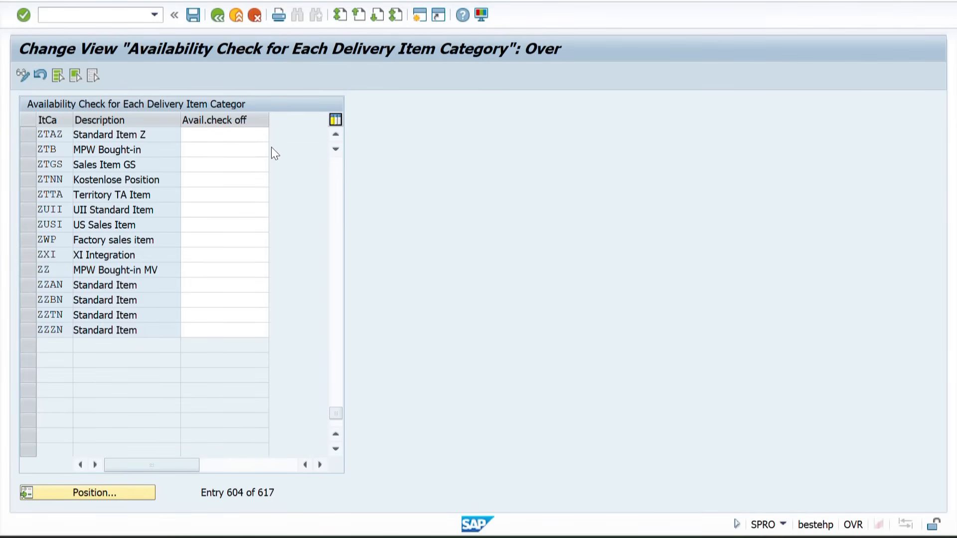
left_click(271, 148)
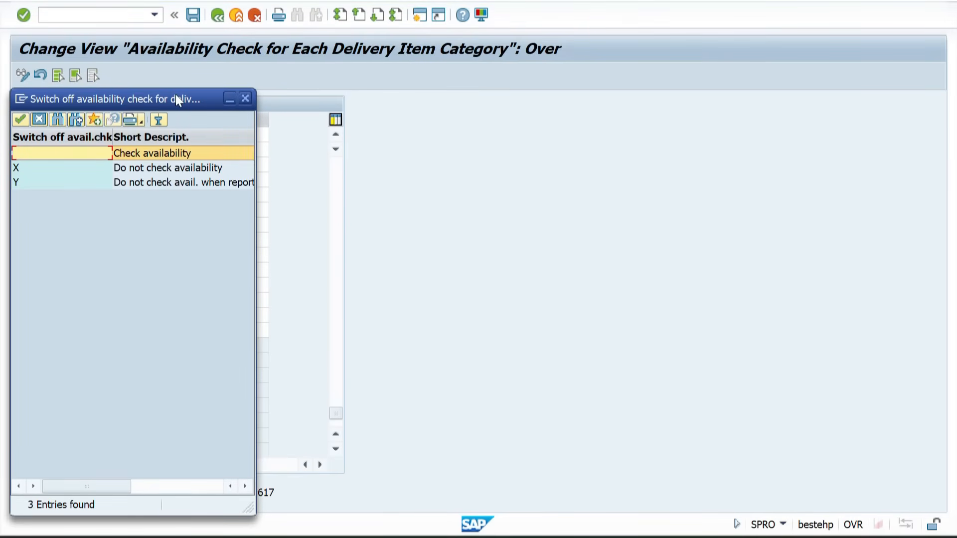
left_click_drag(178, 100, 290, 110)
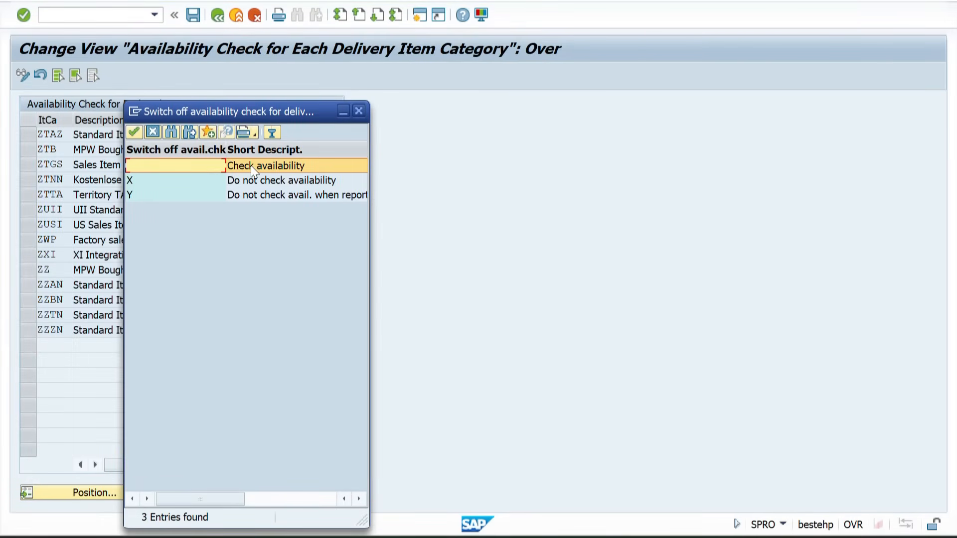
left_click(261, 182)
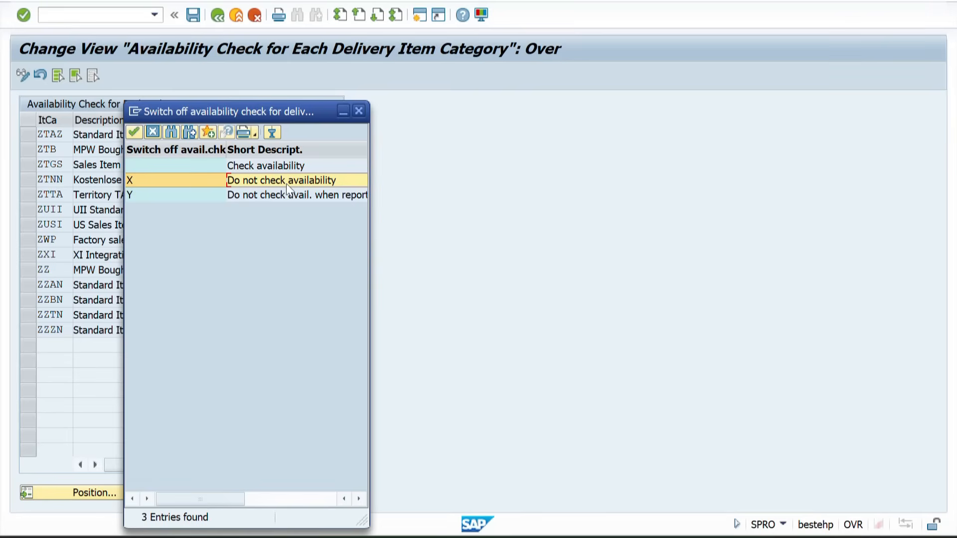
left_click(269, 202)
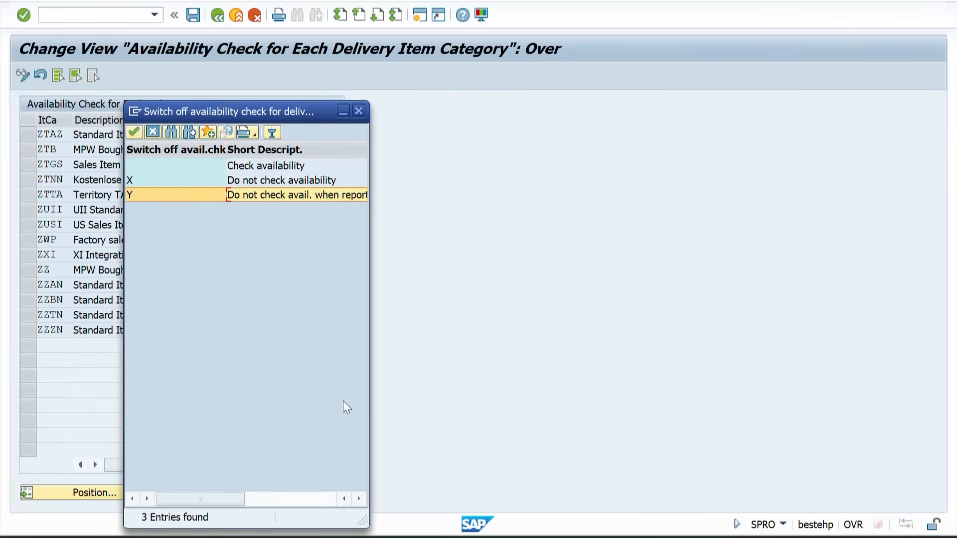
left_click_drag(365, 518, 595, 393)
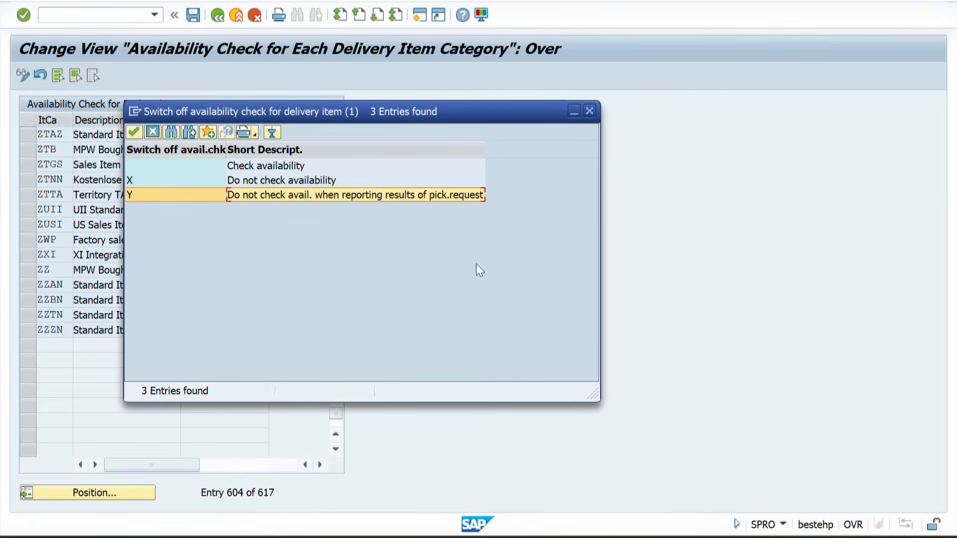
left_click(243, 167)
double_click(234, 166)
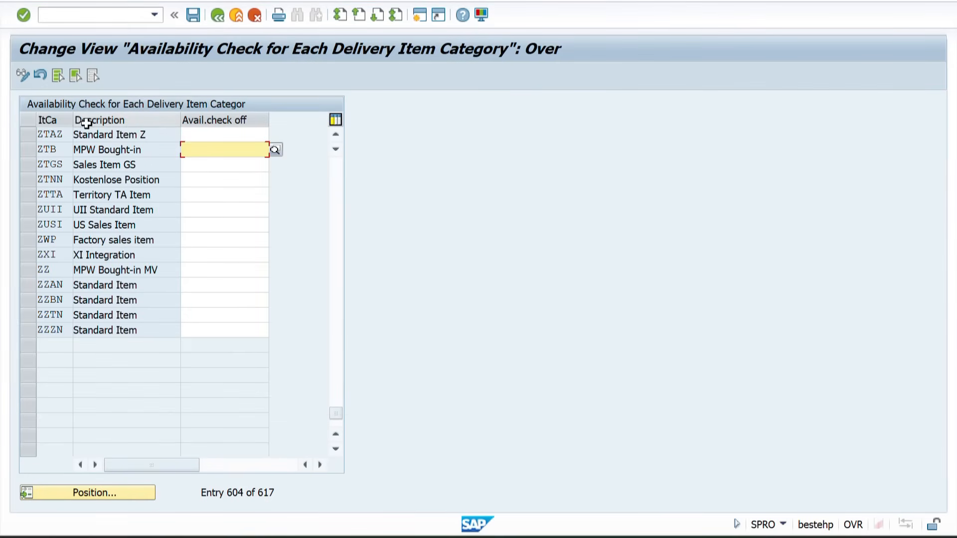
left_click(68, 133)
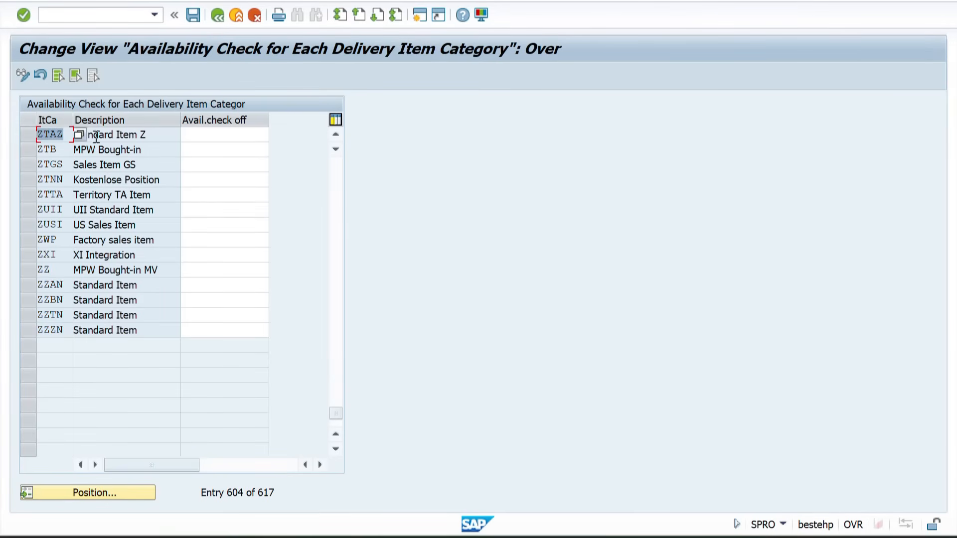
left_click(139, 135)
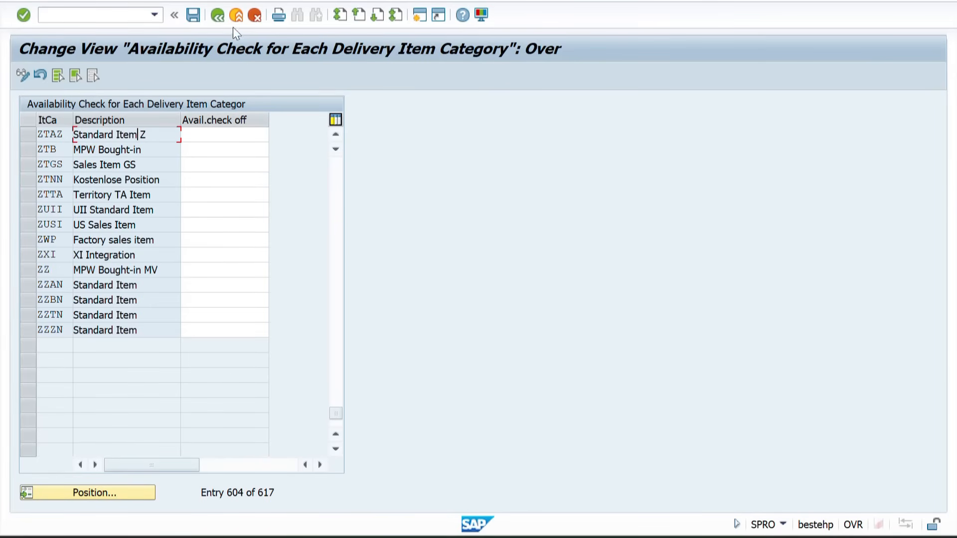
Save the availability check settings for delivery item categories and return to the IMG structure
left_click(217, 15)
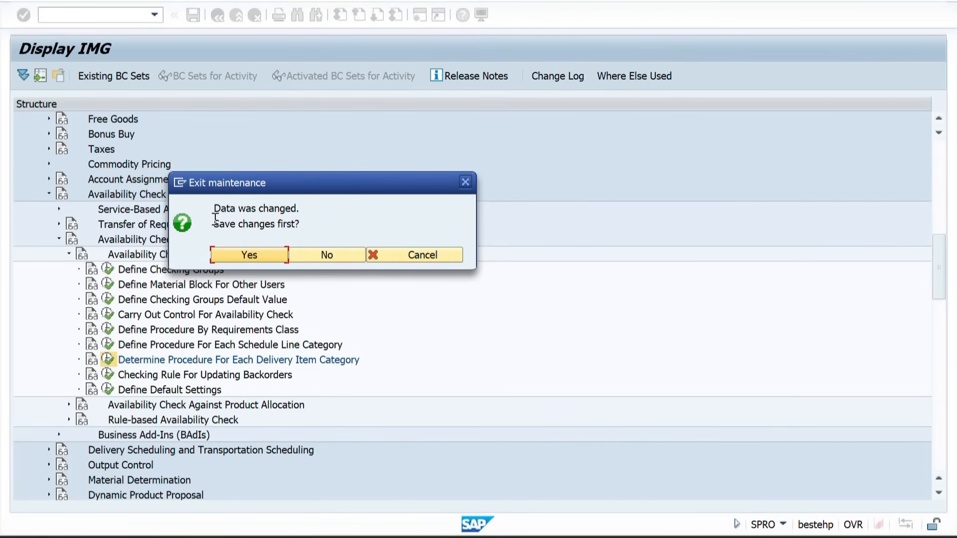
left_click(252, 254)
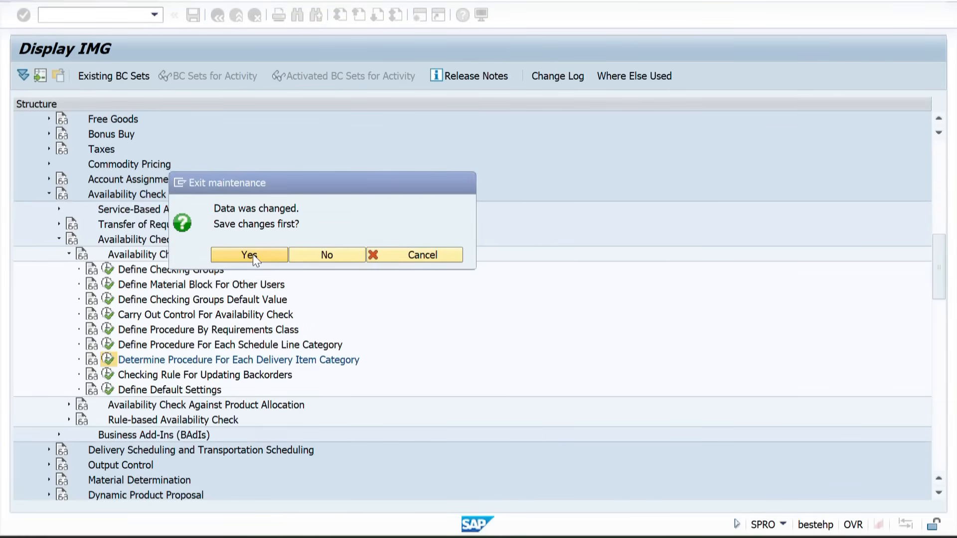
left_click(292, 238)
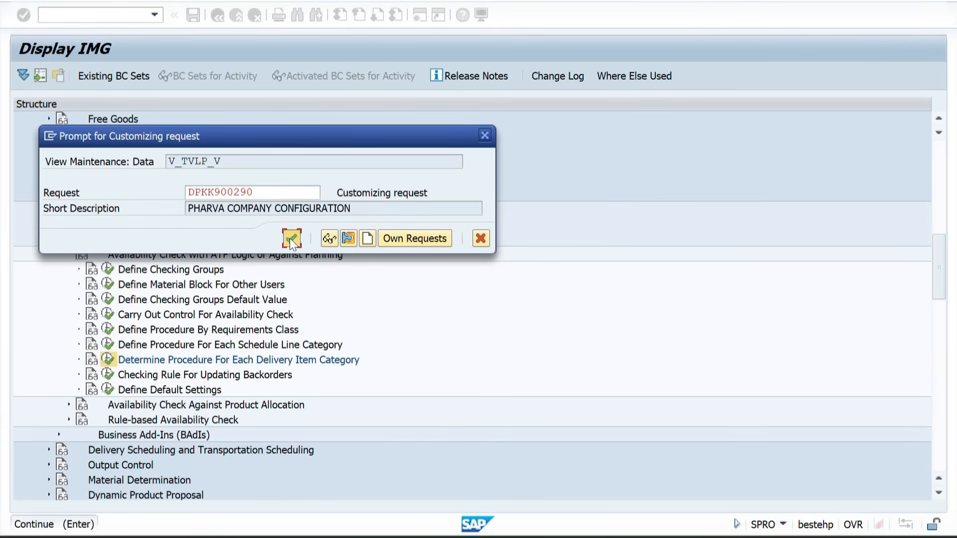
Open the Define Default Settings activity under Availability Check with ATP Logic or Against Planning
left_click(139, 382)
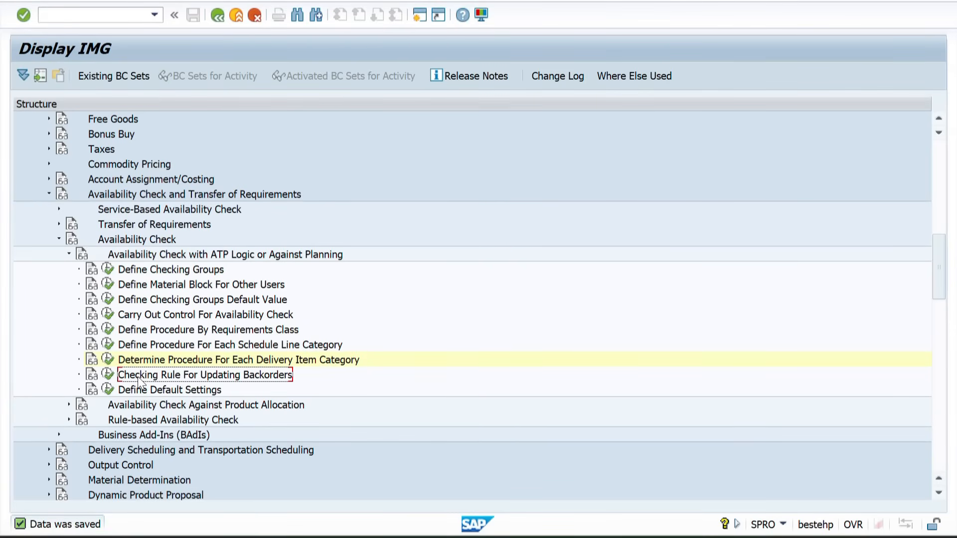
left_click(132, 391)
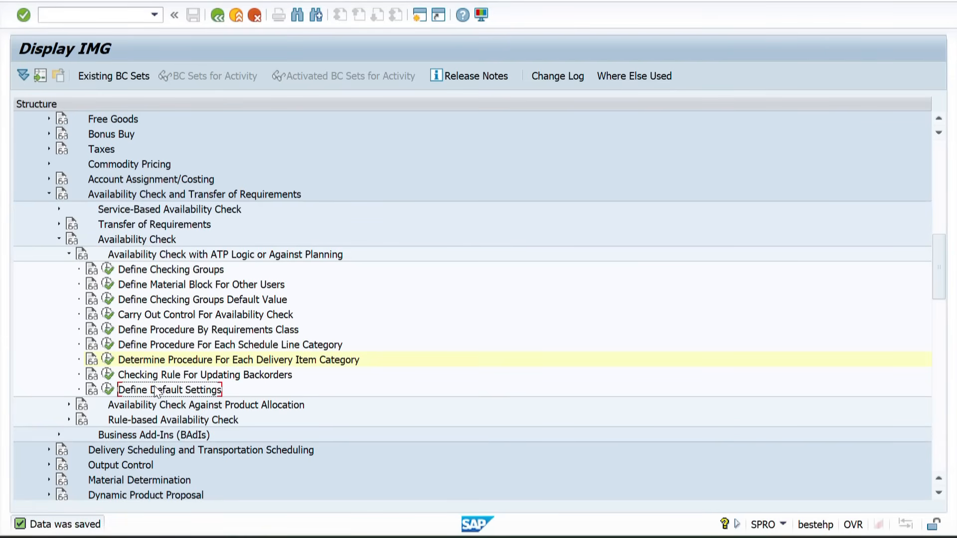
left_click(107, 390)
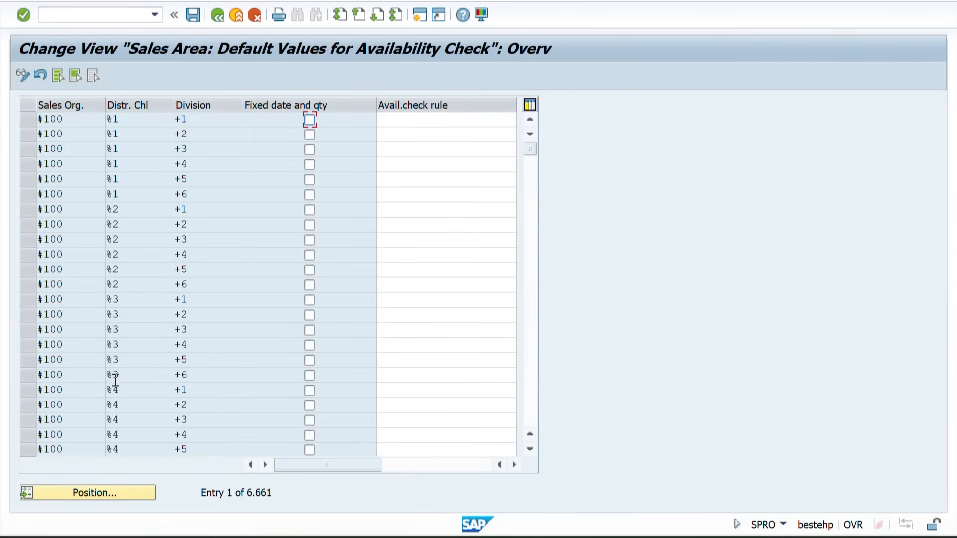
Position the default values list at sales organization ZZ01, distribution channel ZW and division ZL
left_click(80, 489)
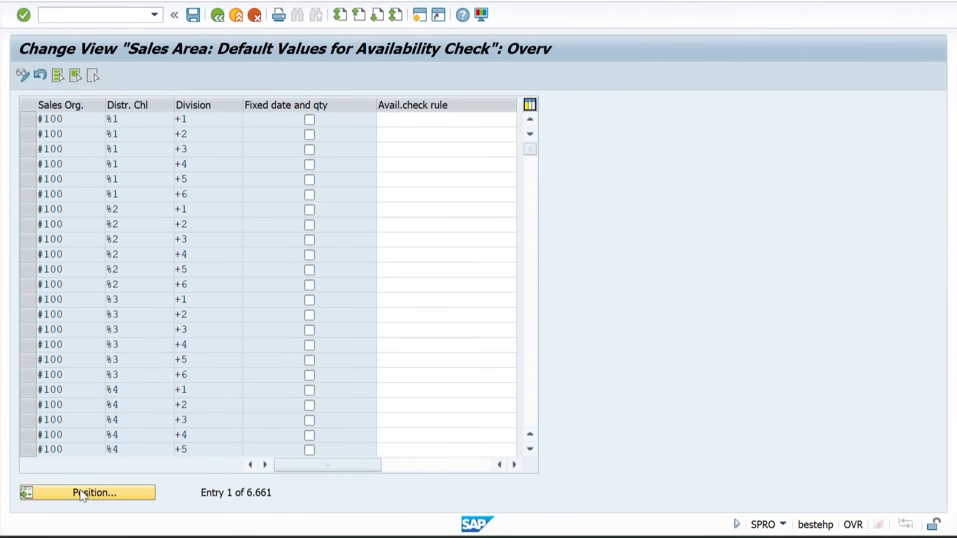
type("ZZ01")
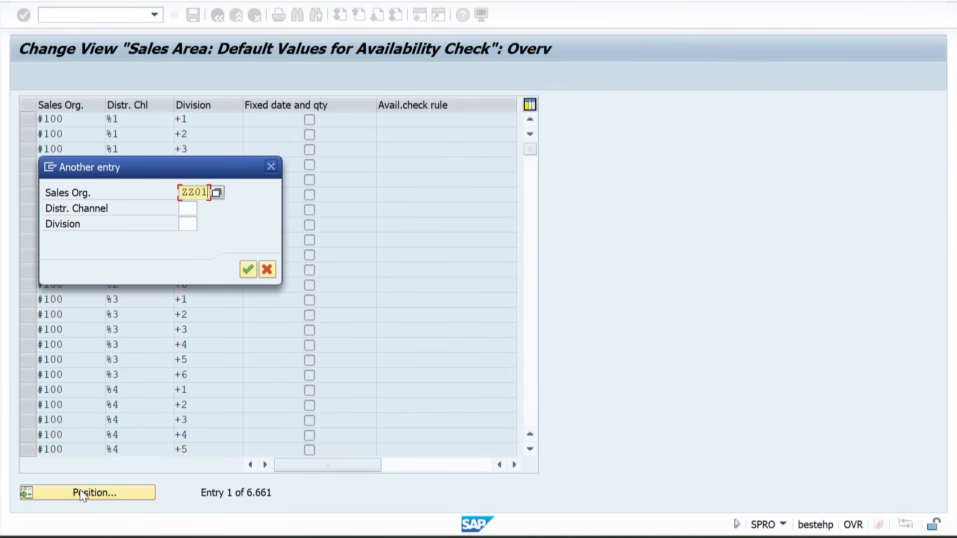
key("Tab")
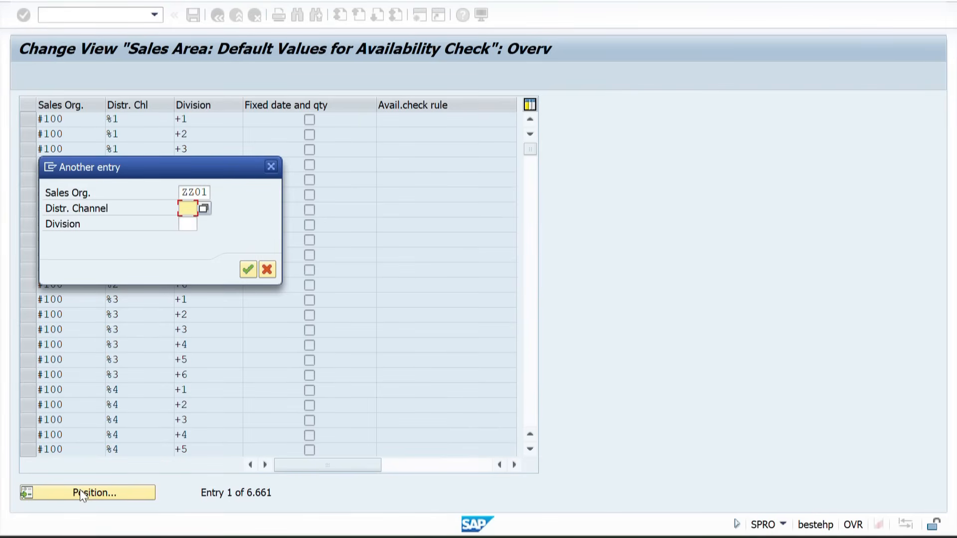
type("ZW")
key("Tab")
type("ZL")
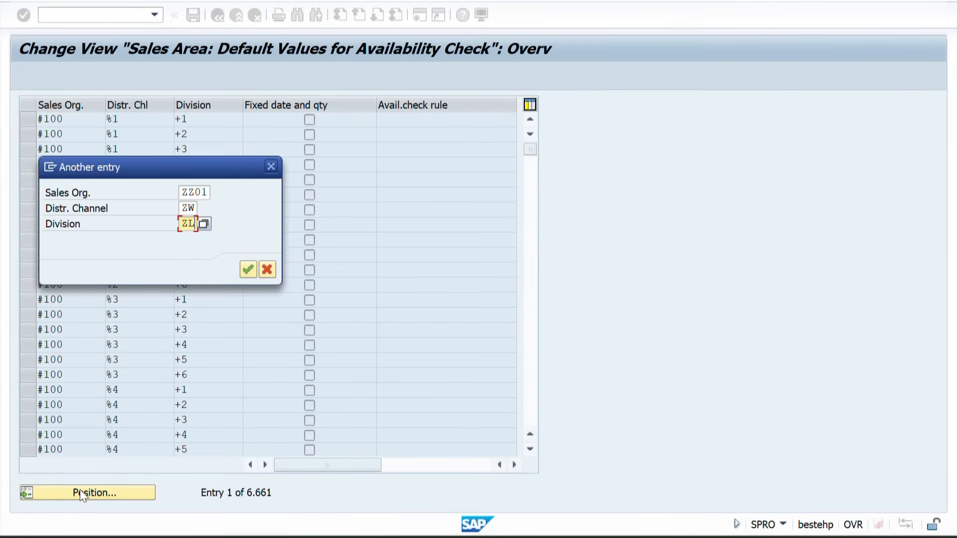
key("Return")
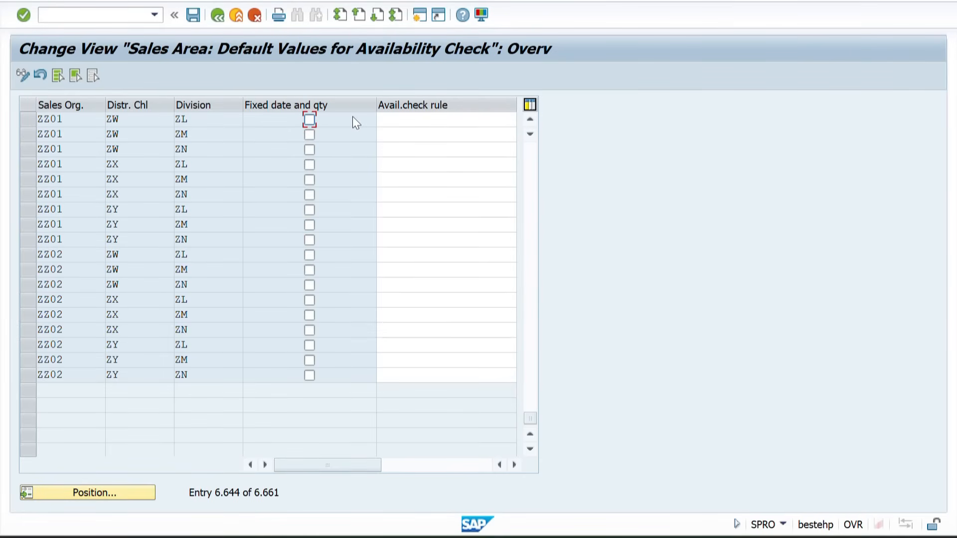
Narrow the Fixed date and qty column, try ticking the option for sales area ZZ01/ZW/ZL, and clear it again
left_click(415, 123)
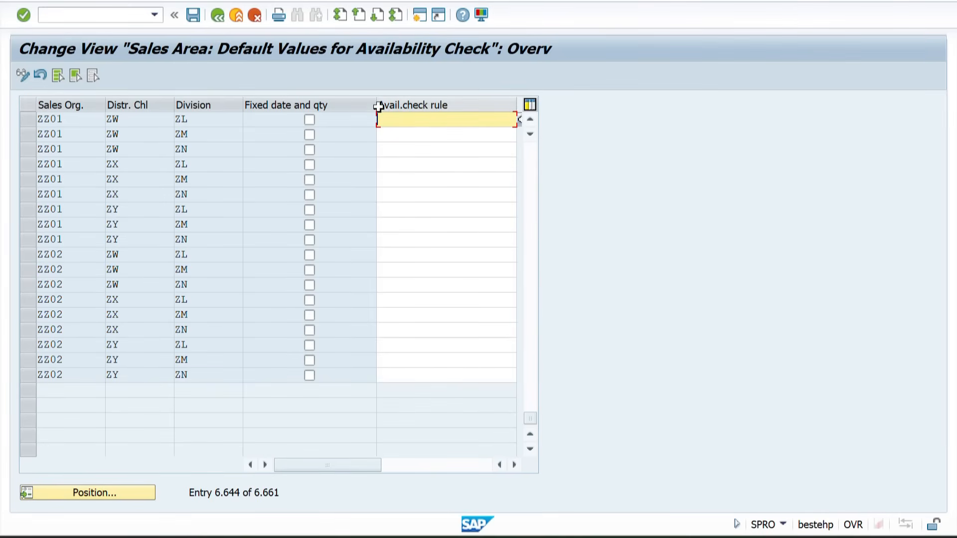
left_click_drag(375, 105, 344, 105)
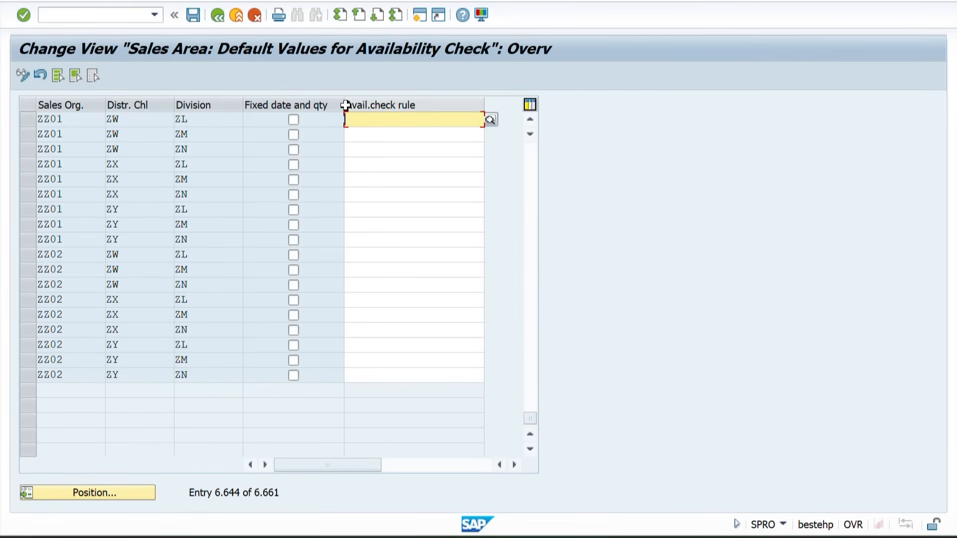
left_click(293, 121)
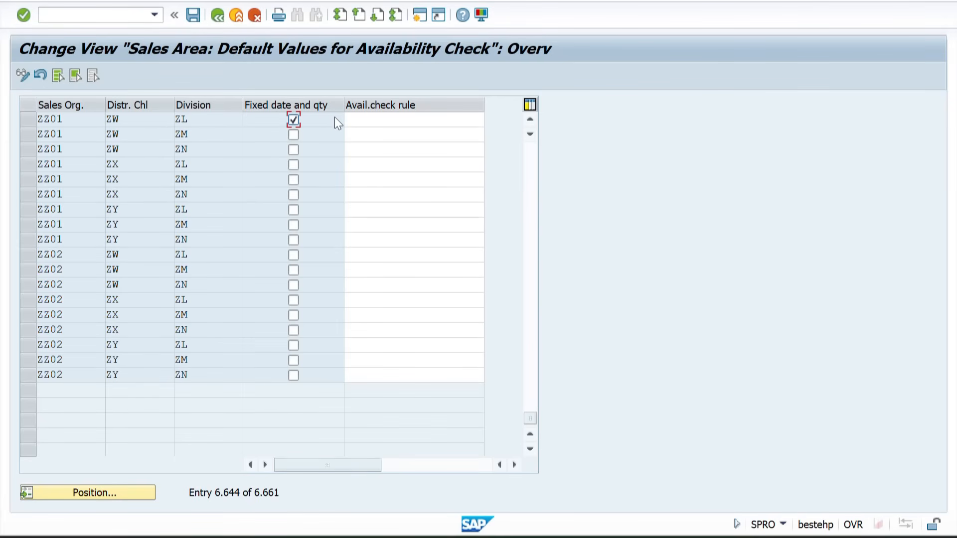
left_click(294, 120)
left_click(354, 118)
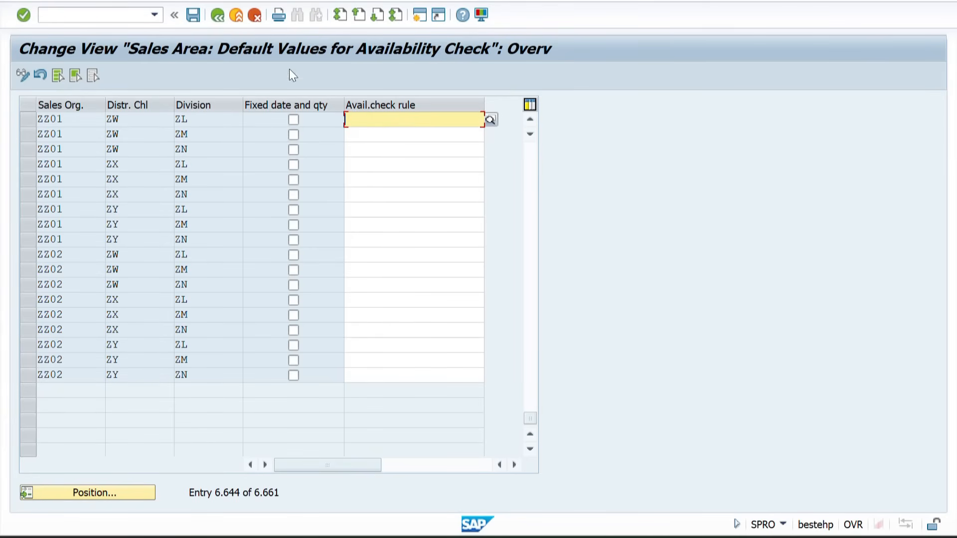
Save the sales area default values for the availability check and return to the IMG structure
left_click(196, 18)
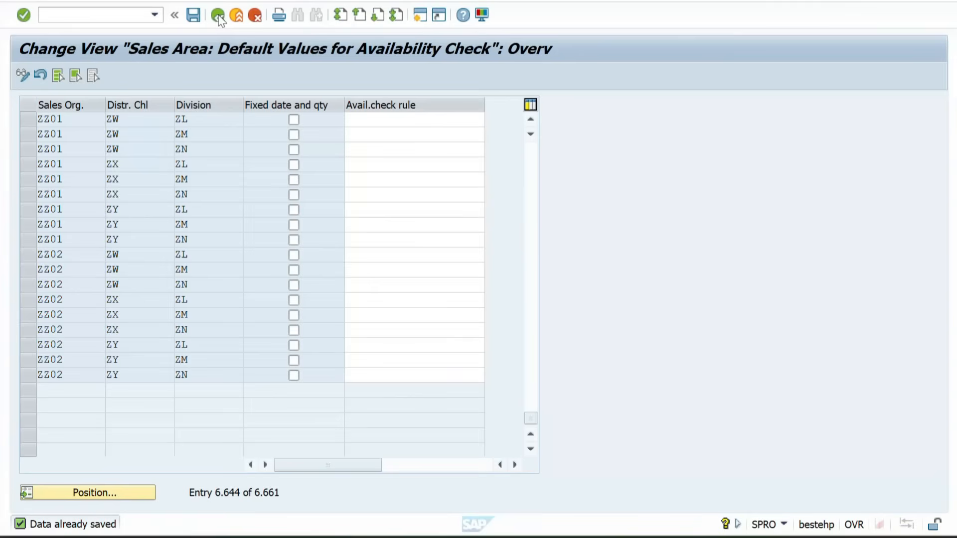
left_click(218, 16)
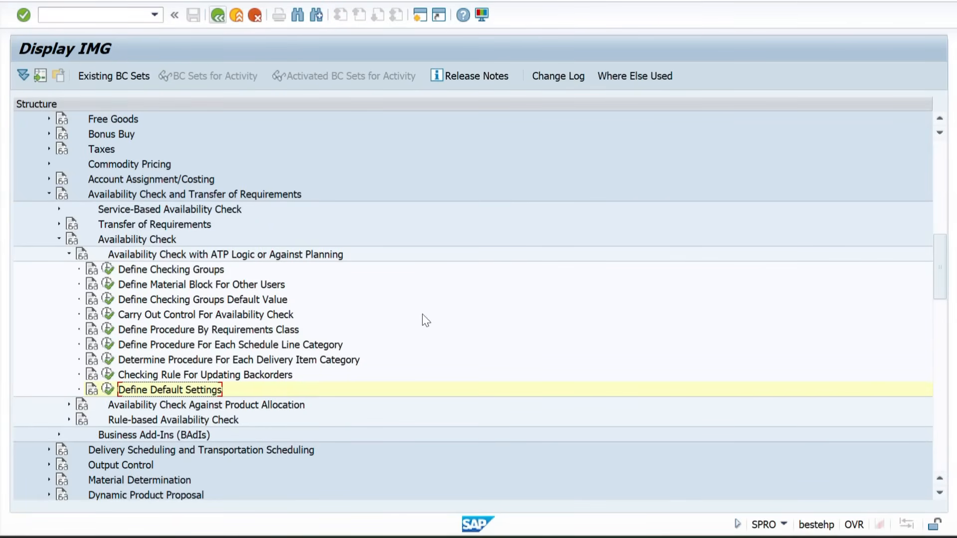
Switch to the Create Standard Order session and start the Change Material transaction MM02 in it
mouse_move(583, 537)
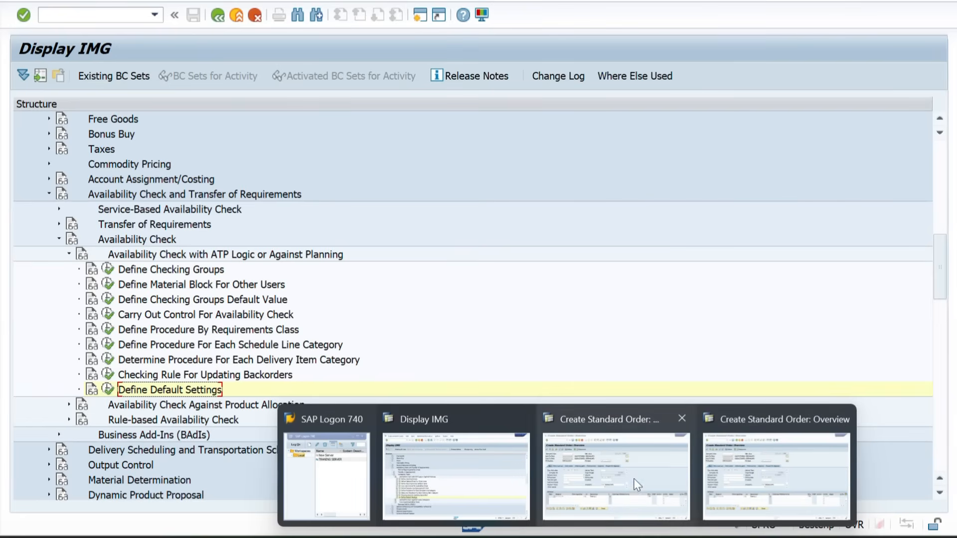
left_click(604, 477)
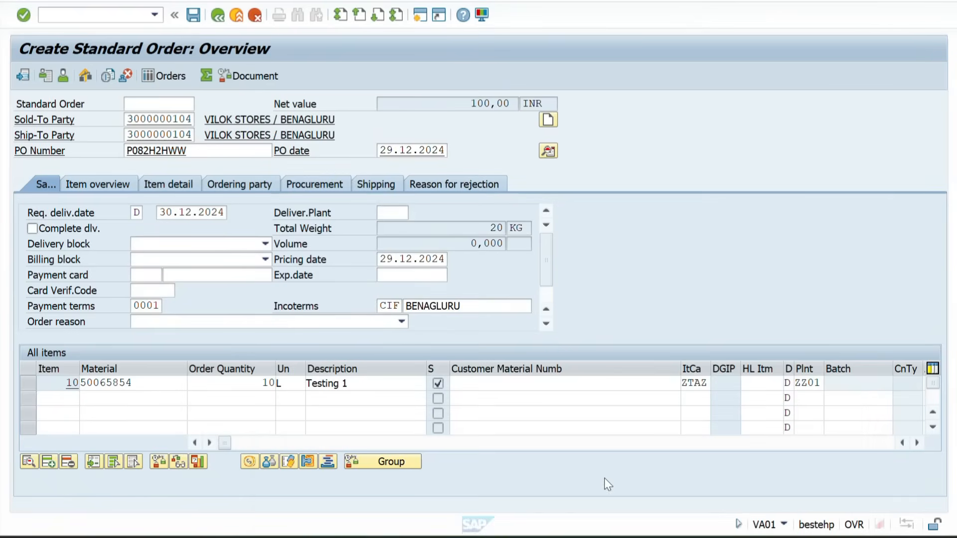
left_click(81, 15)
type("/NMM02")
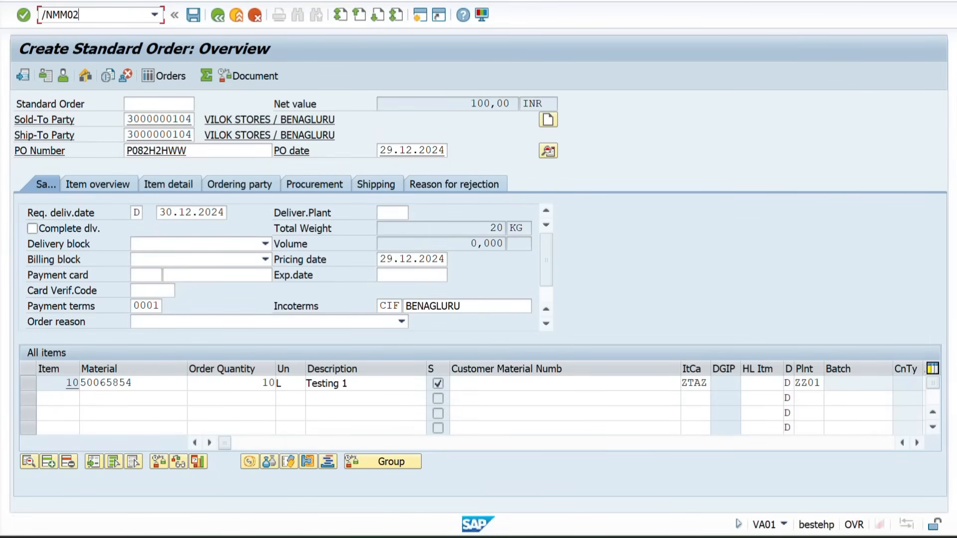
key("Return")
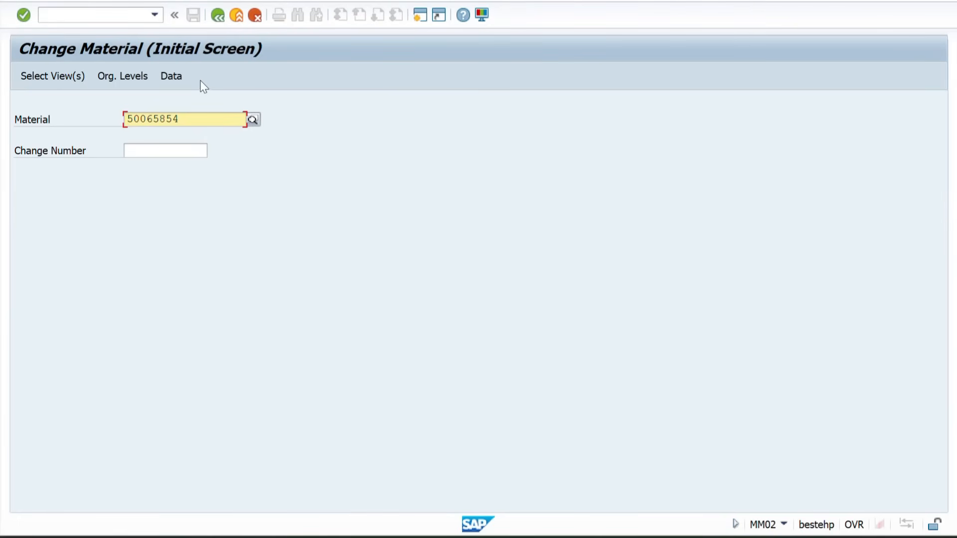
Enter material 50065856 and open it for change with the preselected views
left_click(184, 122)
key("BackSpace")
type("6")
key("Return")
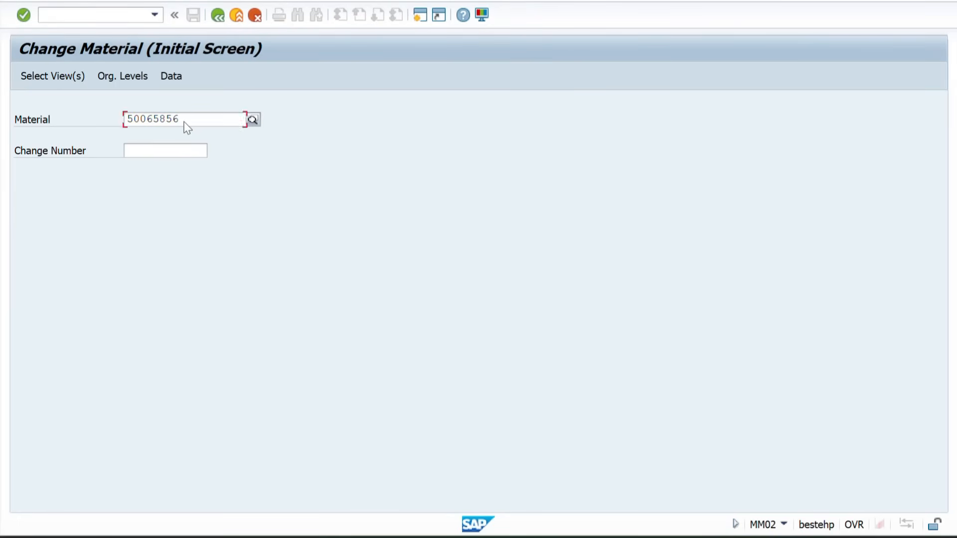
key("Return")
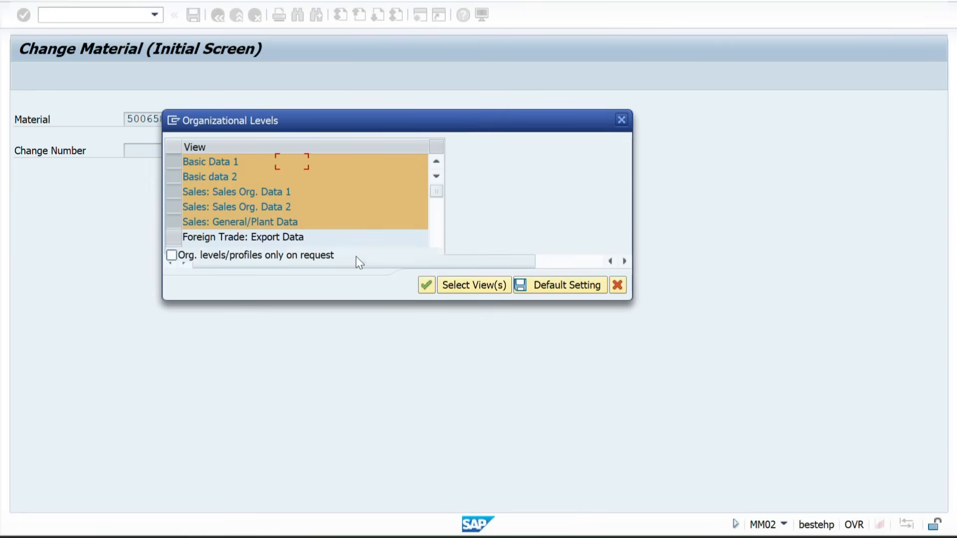
key("Return")
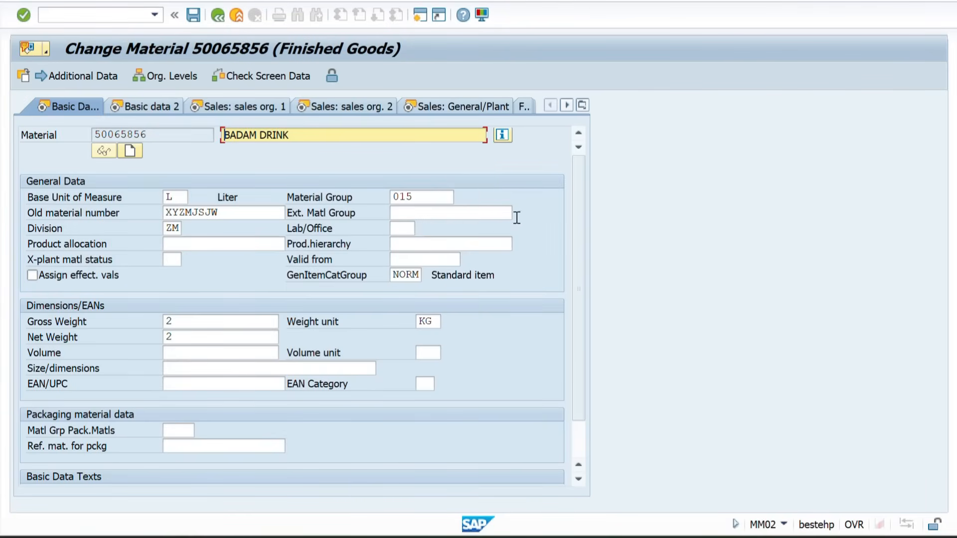
Change the Availability check value in the Sales: General/Plant view of material 50065856 and save the material
left_click(439, 105)
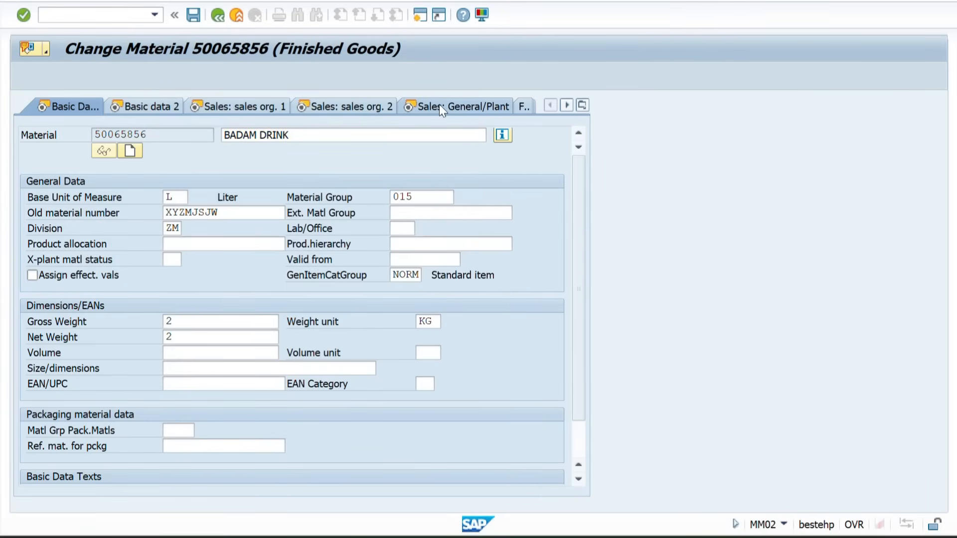
left_click(174, 261)
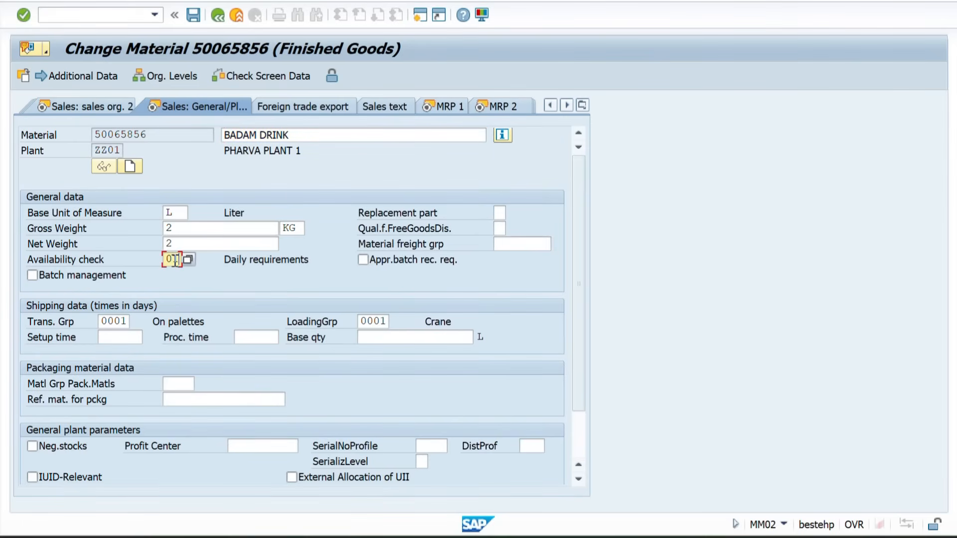
left_click(174, 261)
left_click(175, 266)
key("Return")
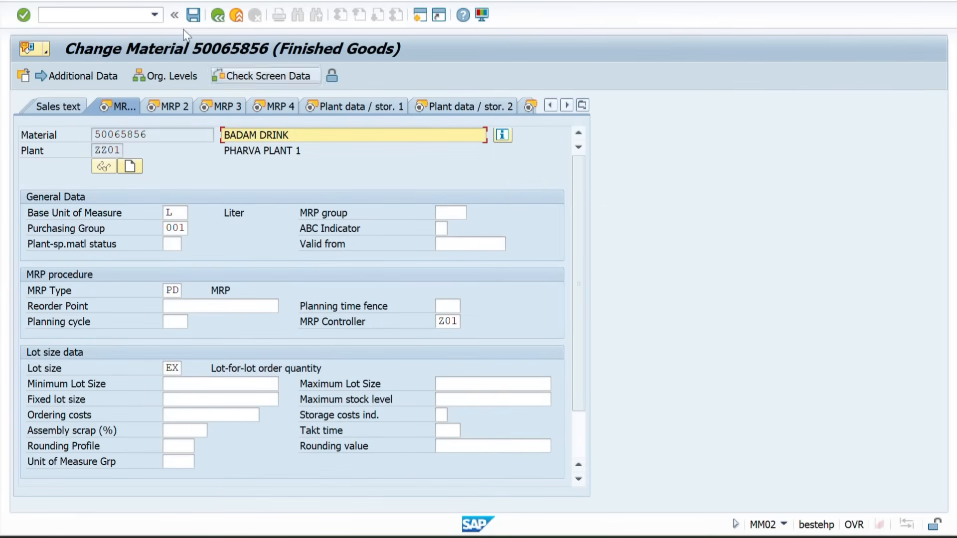
left_click(193, 15)
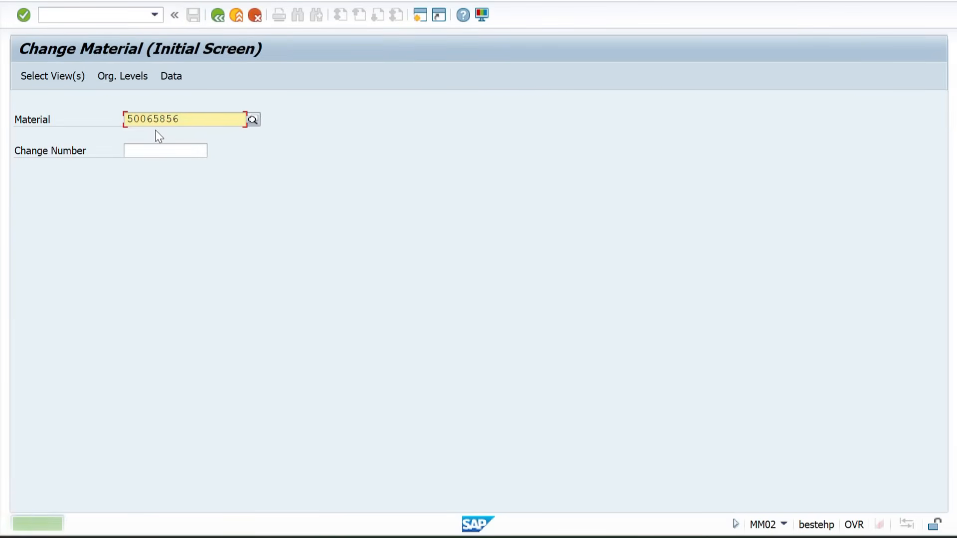
Copy the material number 50065856 and start the Other Goods Receipts transaction MB1C
left_click_drag(188, 122, 73, 127)
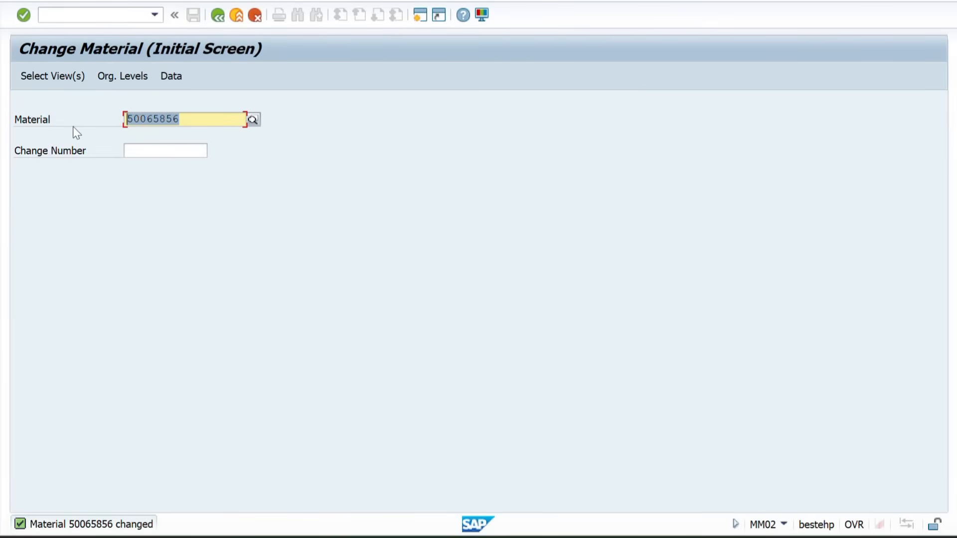
key("ctrl+c")
left_click(65, 15)
type("/")
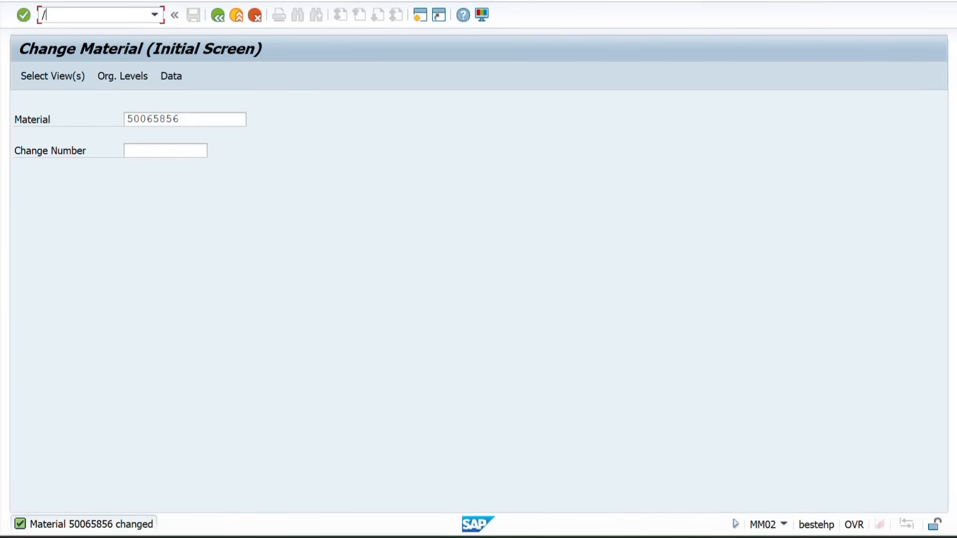
type("NMM02")
key("Return")
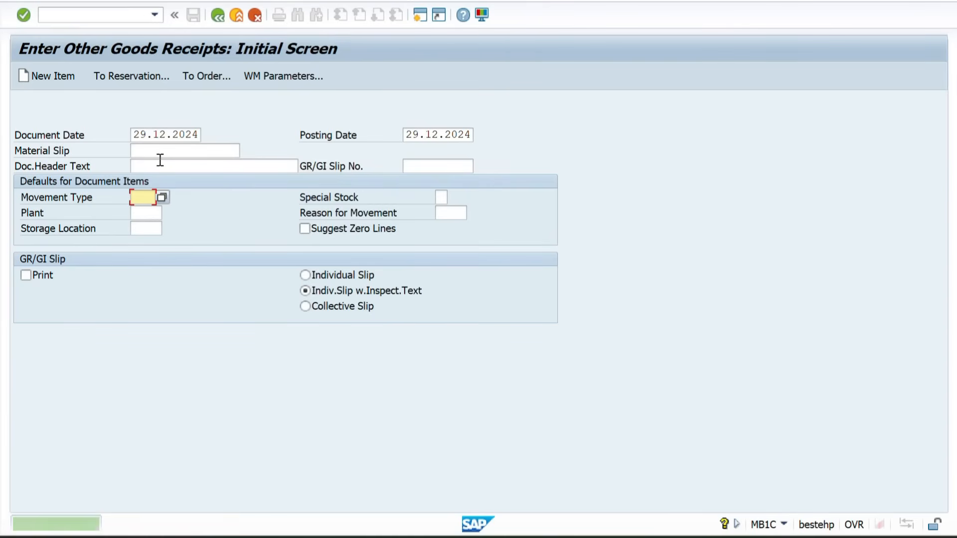
Set movement type 561 and plant ZZ01 for the goods receipt and proceed to item entry
key("Down")
key("Return")
key("Tab")
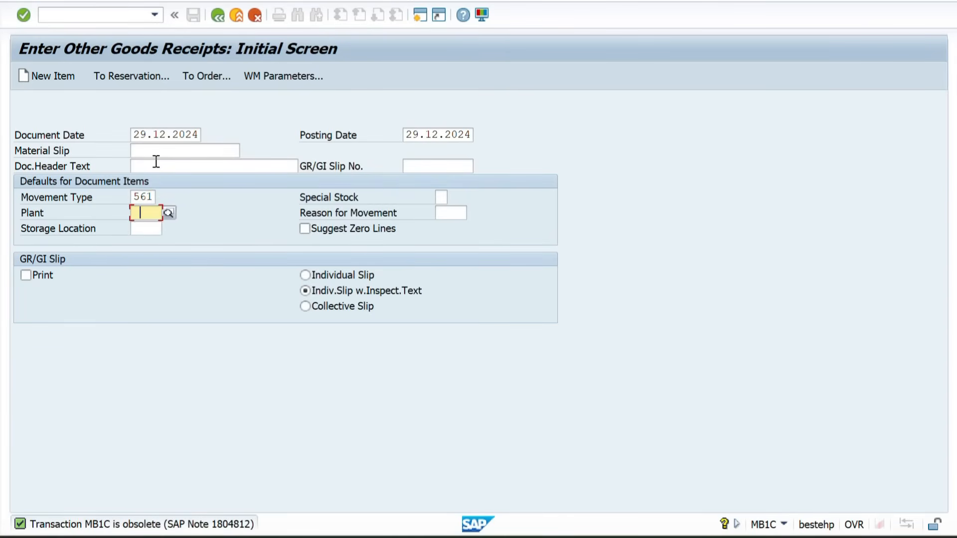
key("Down")
key("Return")
key("Return")
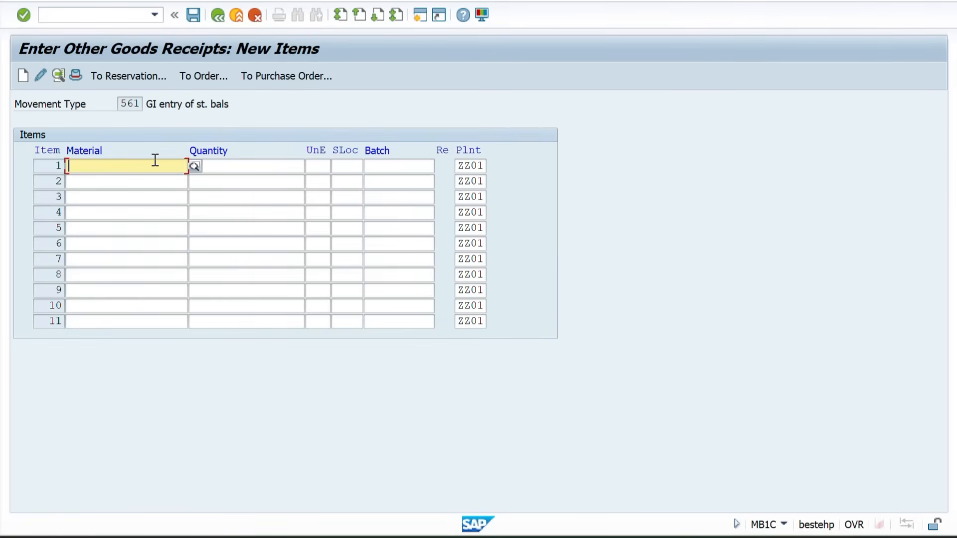
Enter material 50065856 with quantity 10000 and storage location ZZ1F as the first goods receipt item
type("50065856")
key("Tab")
type("10000")
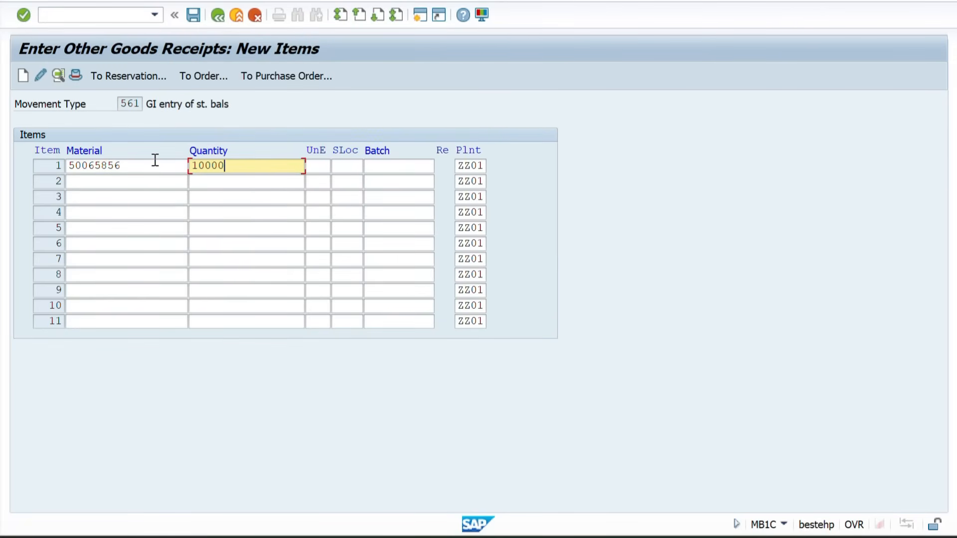
key("Tab")
key("Tab")
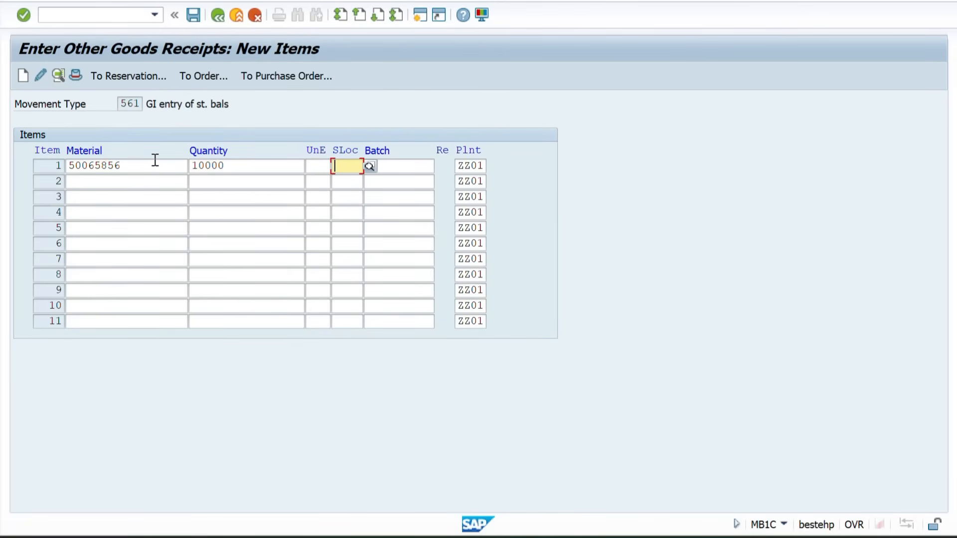
key("Down")
key("Return")
key("Return")
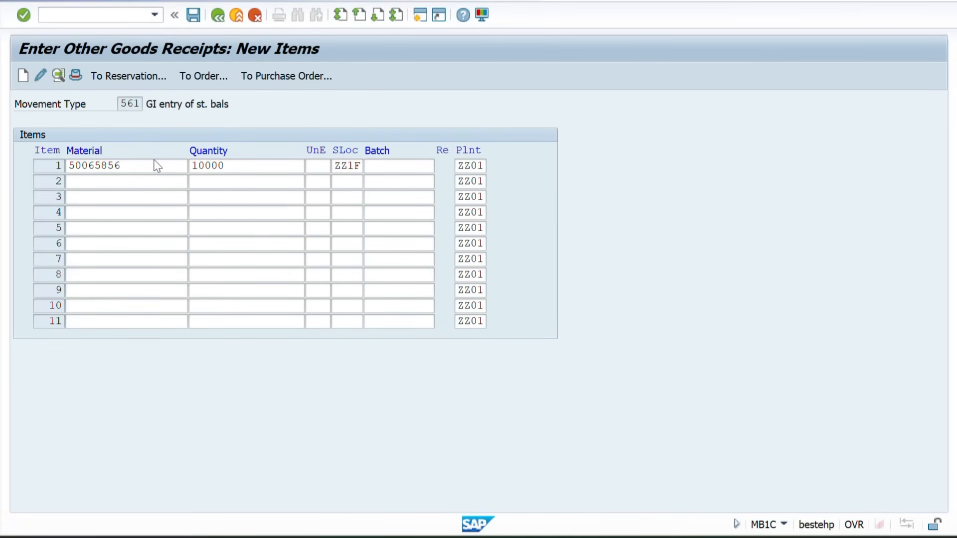
Copy the item's material number and post the goods receipt
left_click_drag(128, 165, 37, 172)
key("ctrl+c")
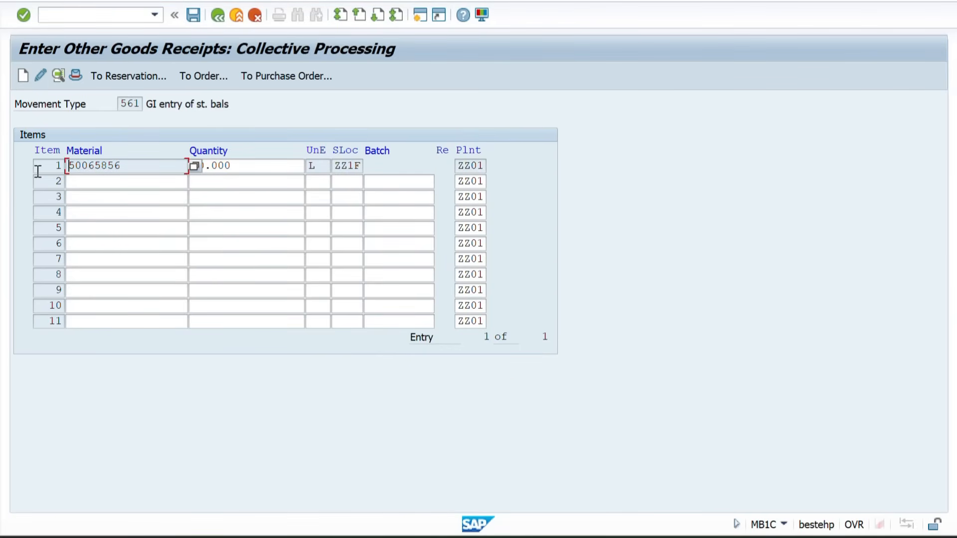
left_click(194, 15)
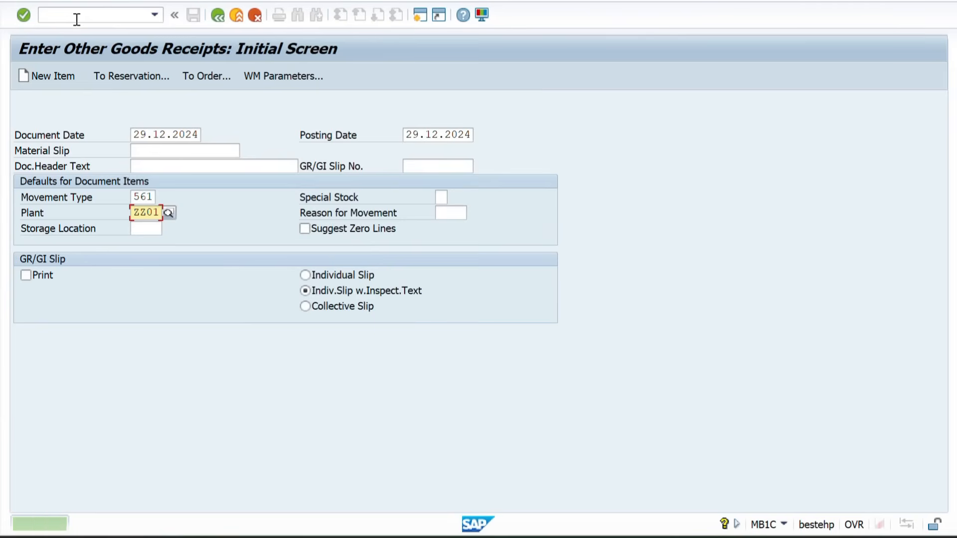
Start transaction VK11 and create a condition record for condition type ZZPR with the Material key combination
left_click(97, 16)
type("/NVK11")
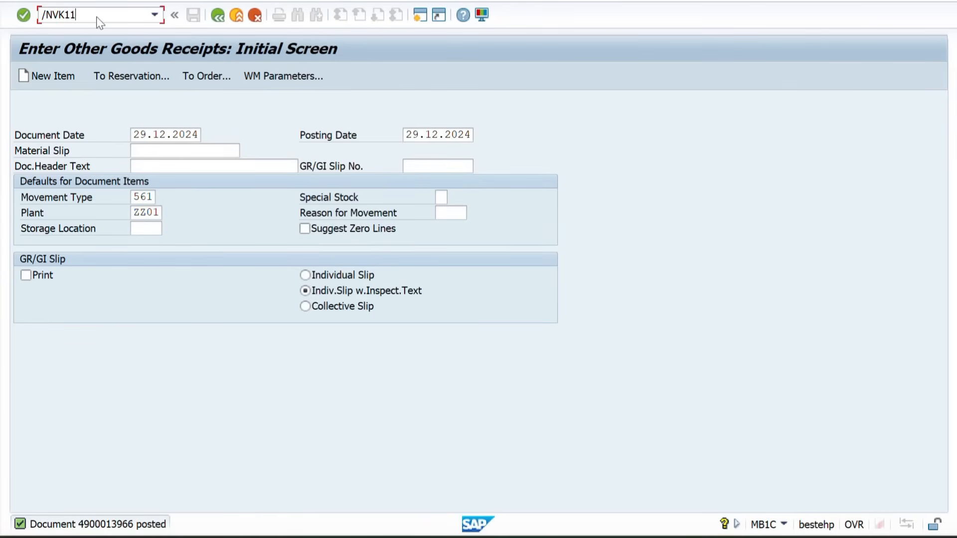
key("Return")
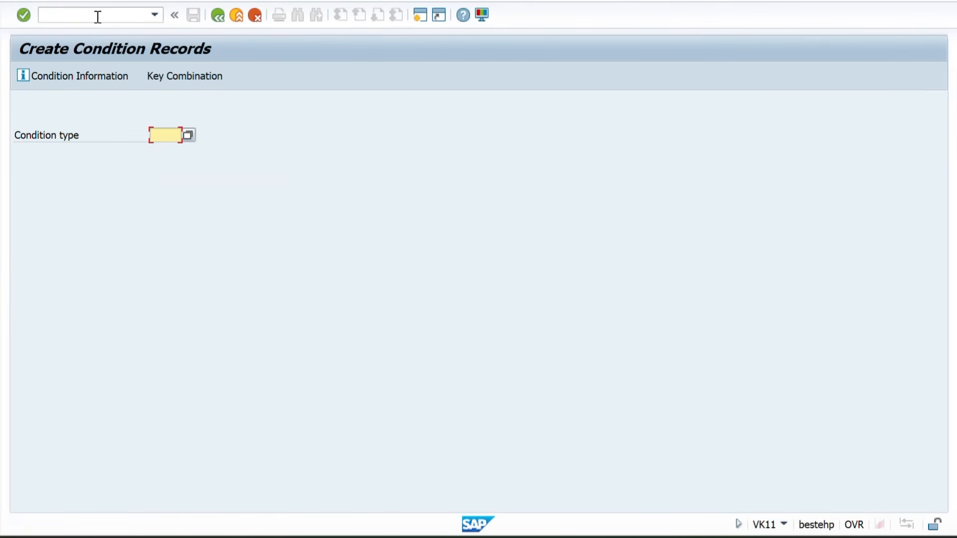
type("ZZPR")
key("Return")
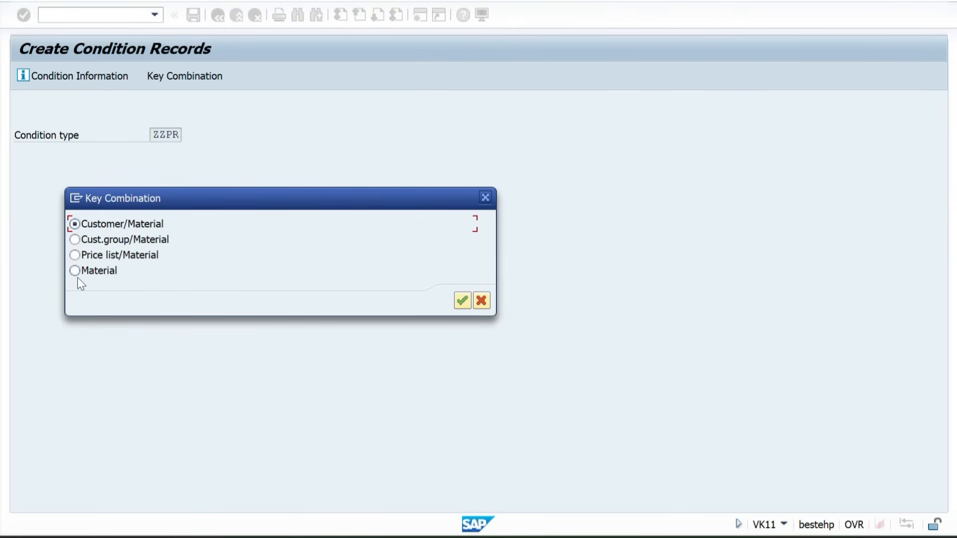
left_click(79, 276)
key("Return")
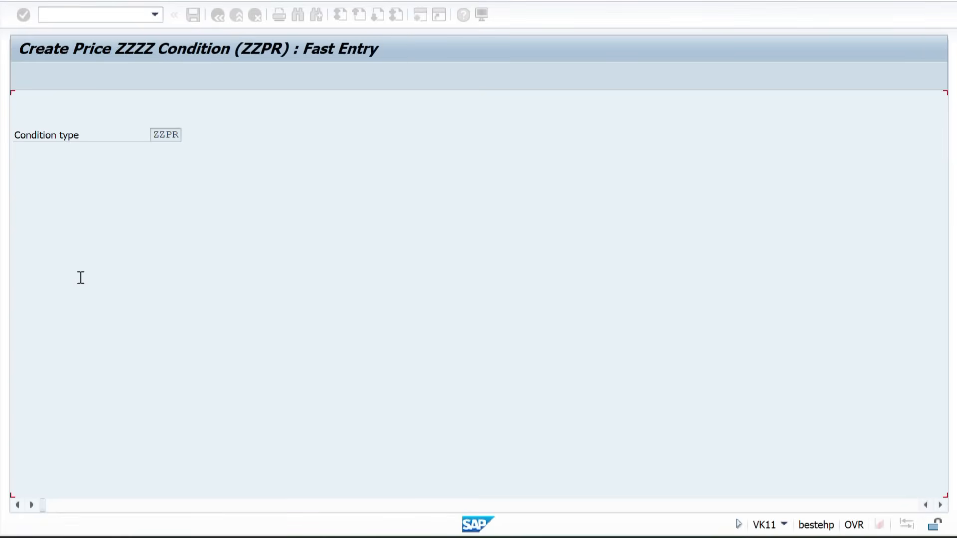
Enter a price of 100 INR for material 50065856 and save the condition record
type("50065856")
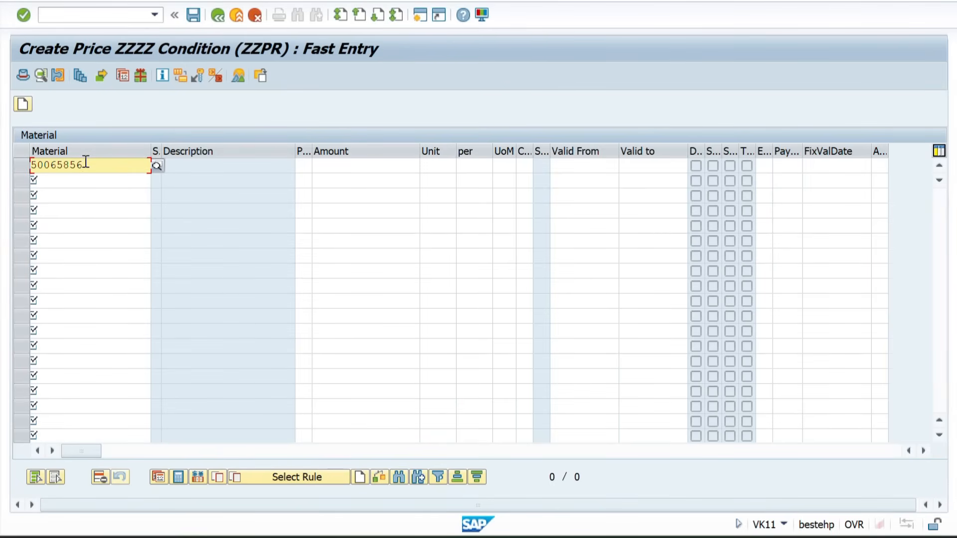
key("Tab")
key("Tab")
type("100")
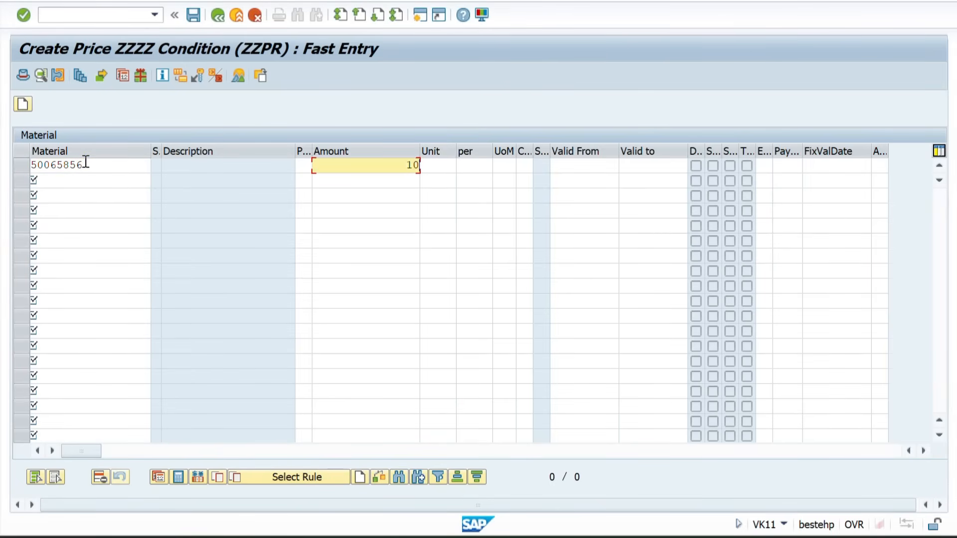
key("Tab")
type("INR")
key("Return")
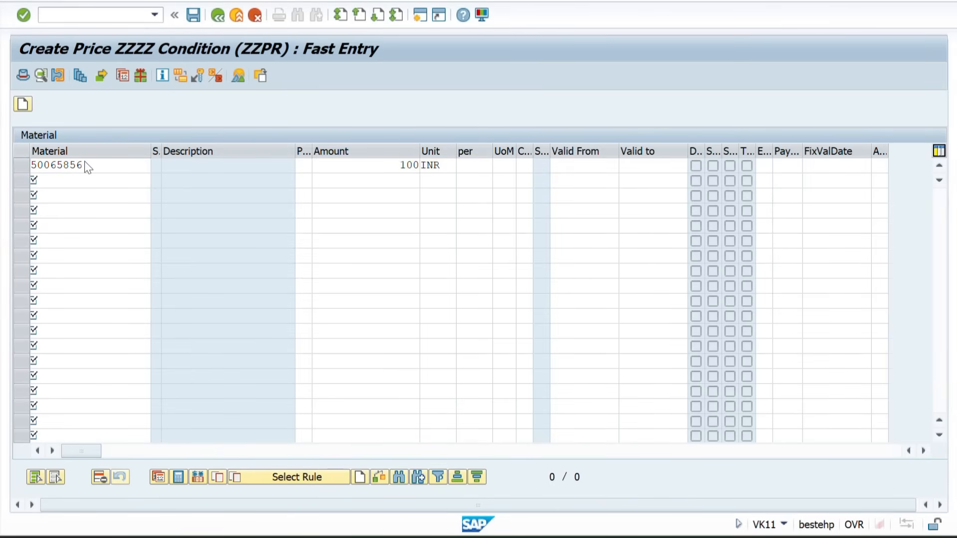
key("ctrl+s")
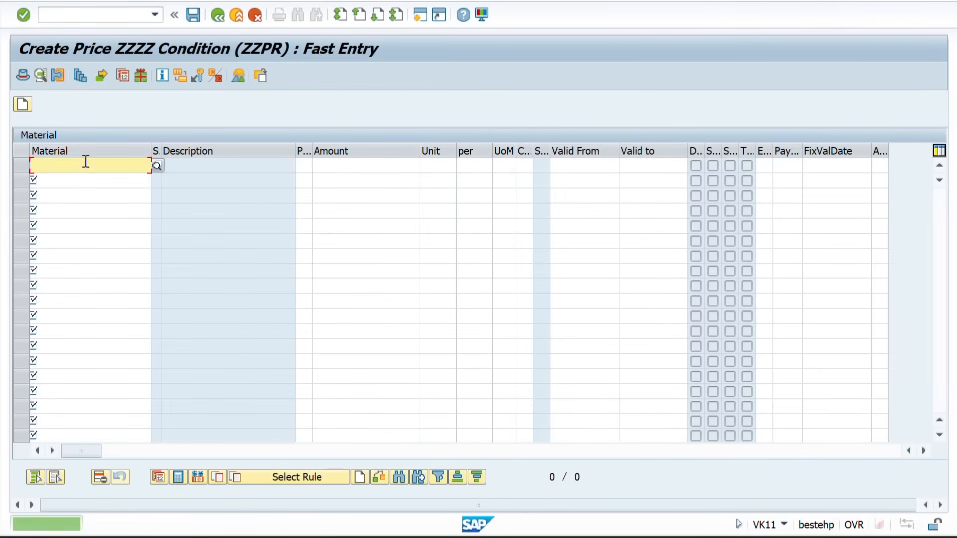
Start transaction VA01 and proceed to the order overview with order type ZSOR and sales area ZZ01, ZW, ZL
left_click(73, 15)
type("/NVA01")
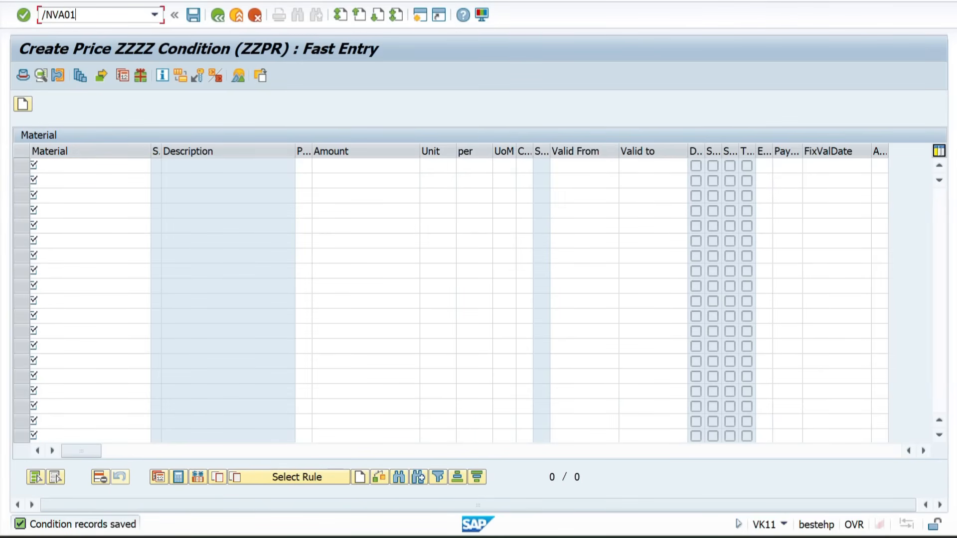
key("Return")
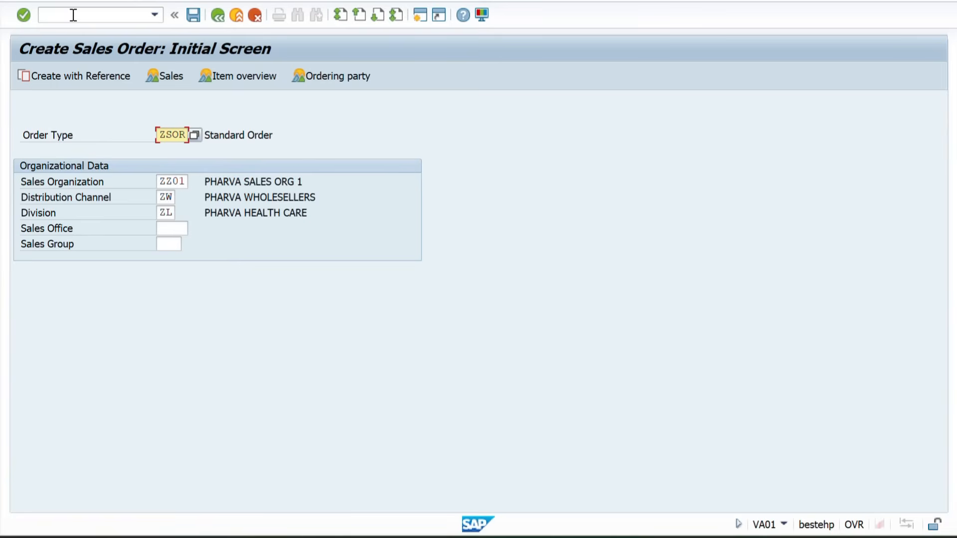
key("Return")
Fill in the sold-to party and PO number from the previous entries and accept the preselected unloading point
key("Down")
key("Return")
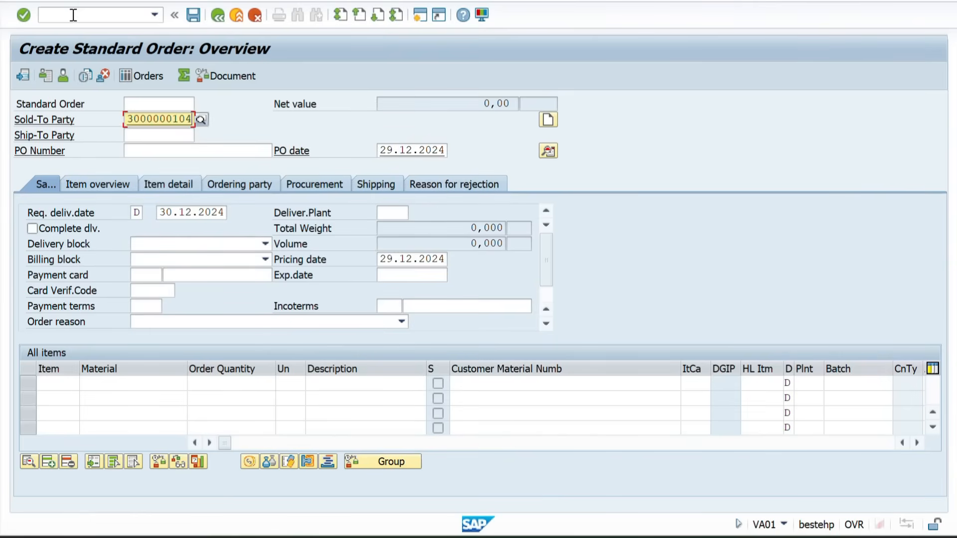
key("Tab")
key("Tab")
key("Down")
key("Return")
key("Return")
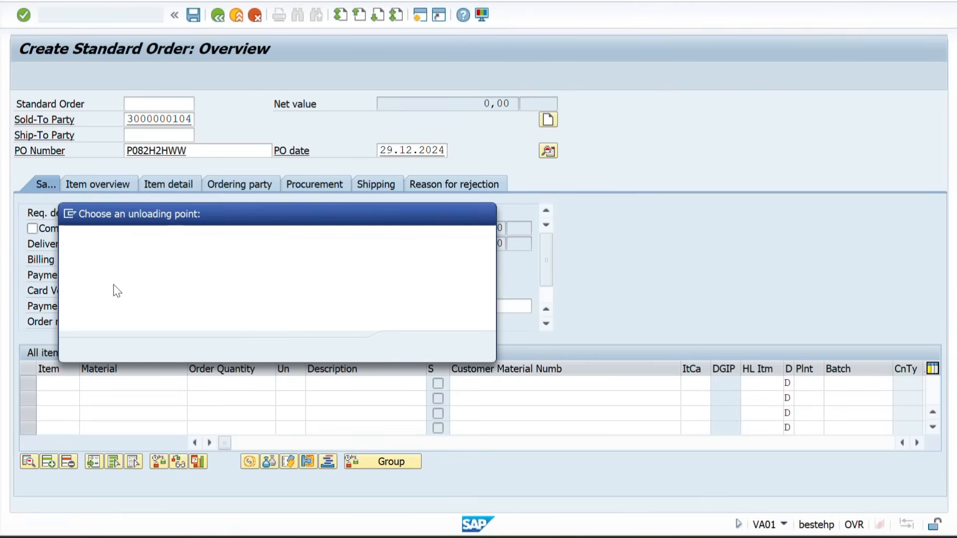
key("Return")
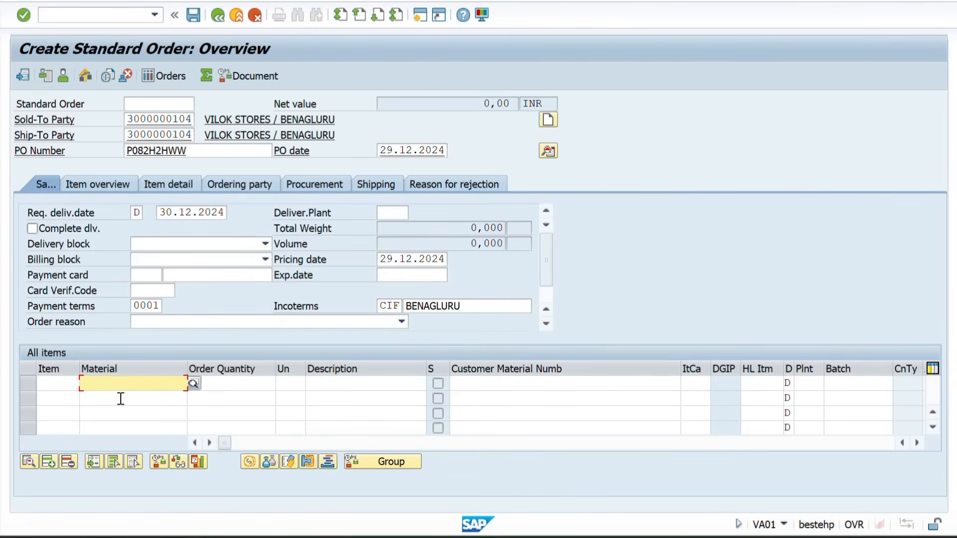
Add material 50065856 with an order quantity of 100 as the first order item
key("Tab")
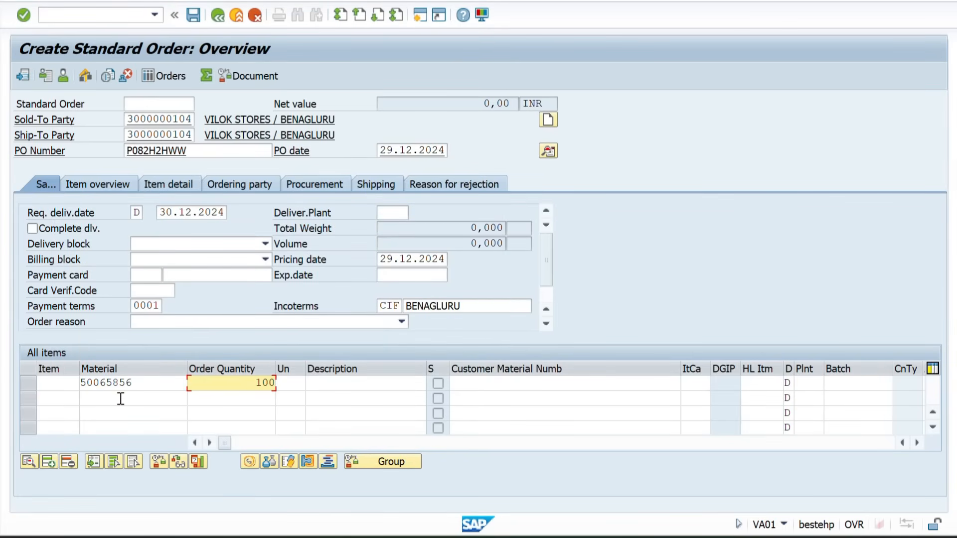
left_click(121, 399)
key("Return")
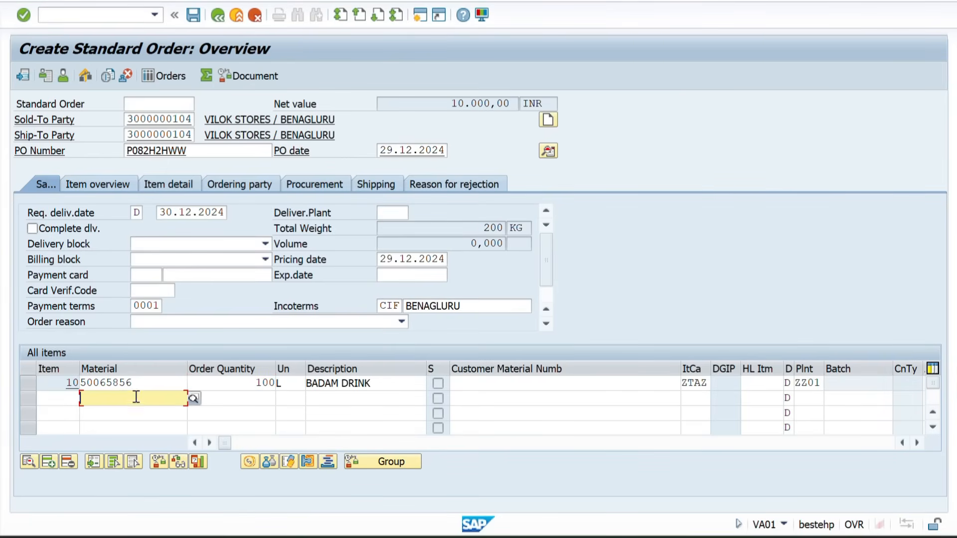
Examine the confirmed and ATP quantities of material 50065856 in the Procurement view, keep the order open and return to the Sales view
mouse_move(578, 526)
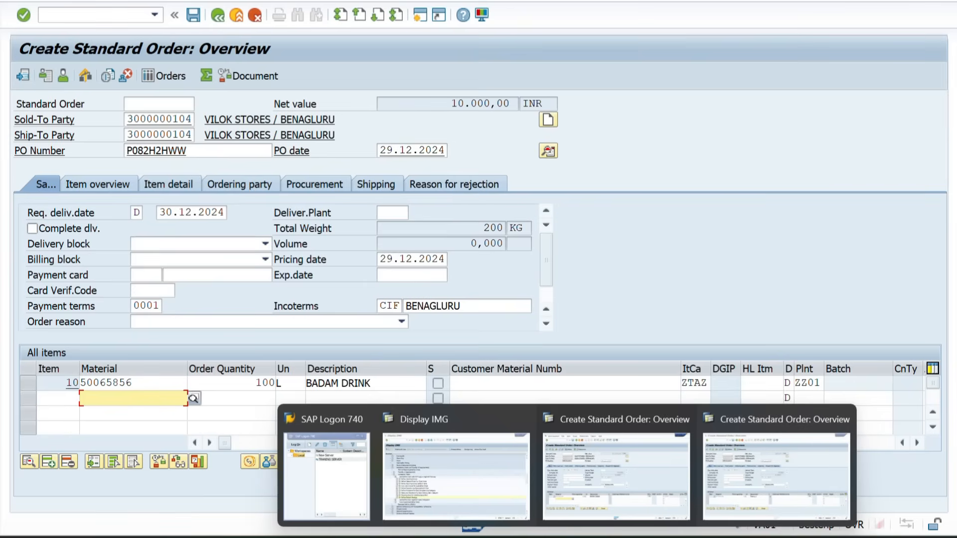
left_click(603, 455)
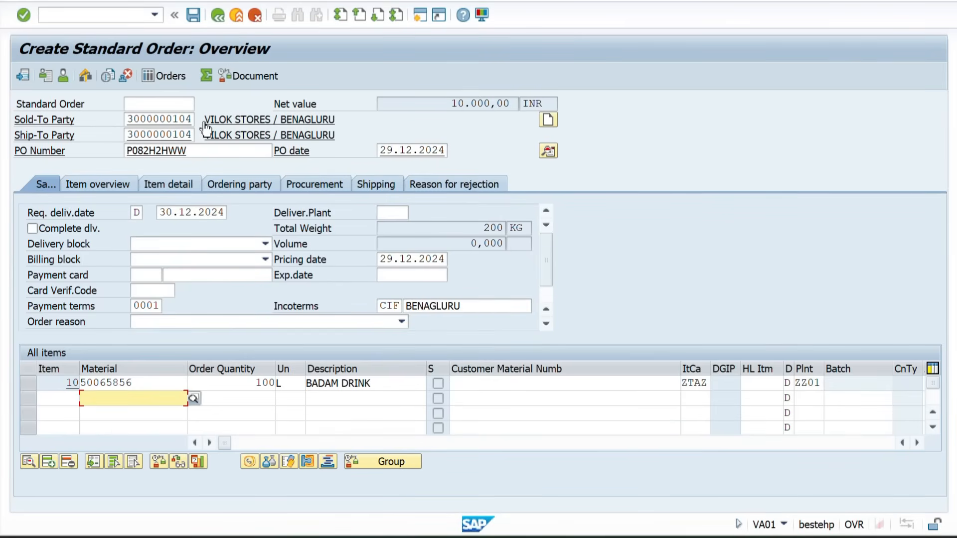
left_click_drag(141, 383, 71, 381)
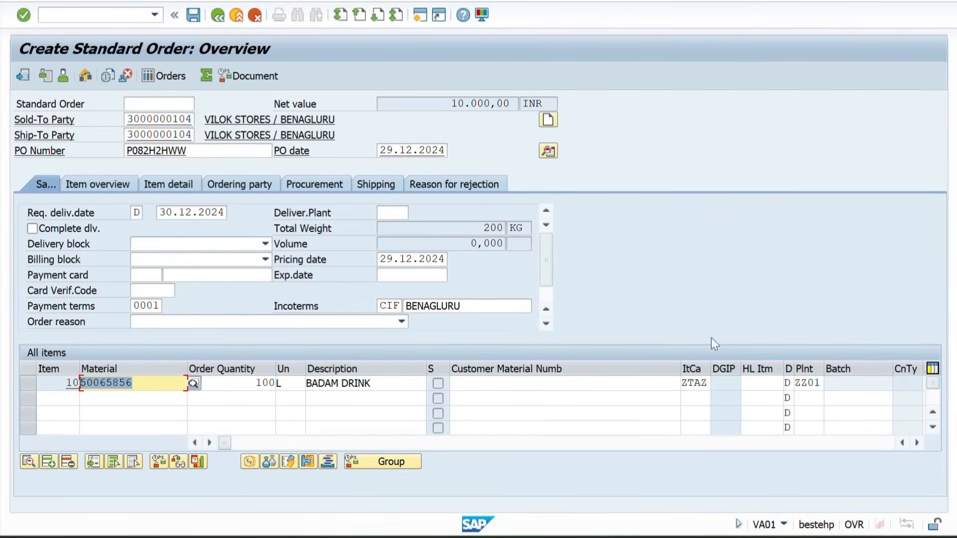
left_click(317, 184)
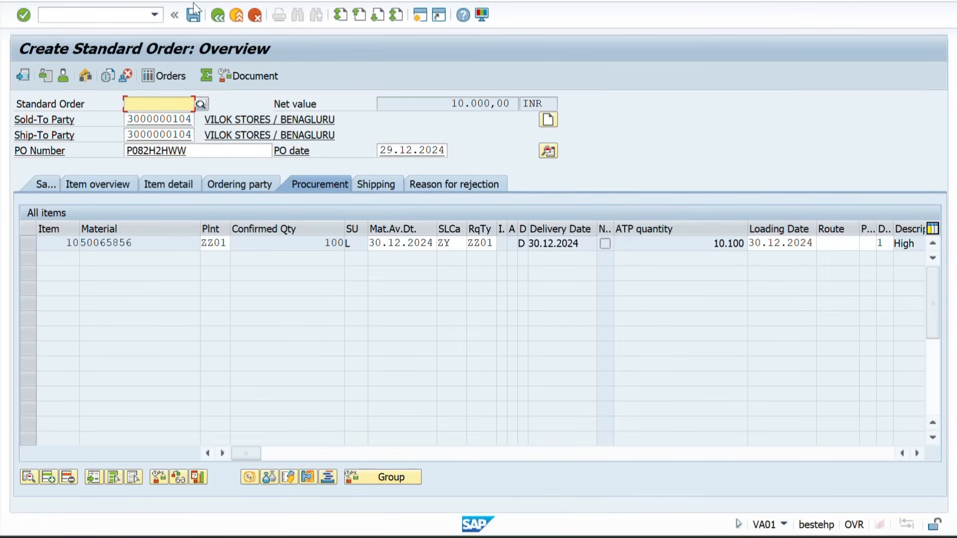
left_click(217, 15)
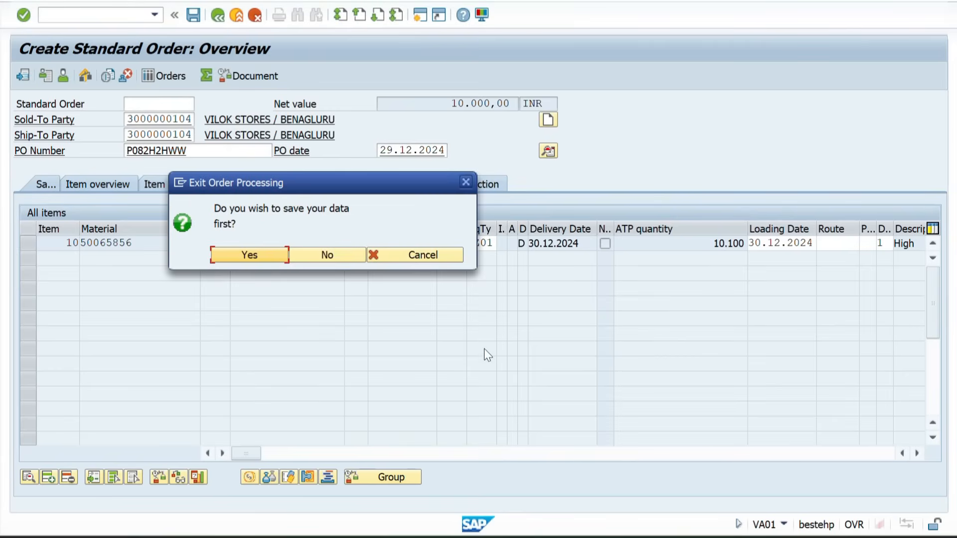
left_click(391, 252)
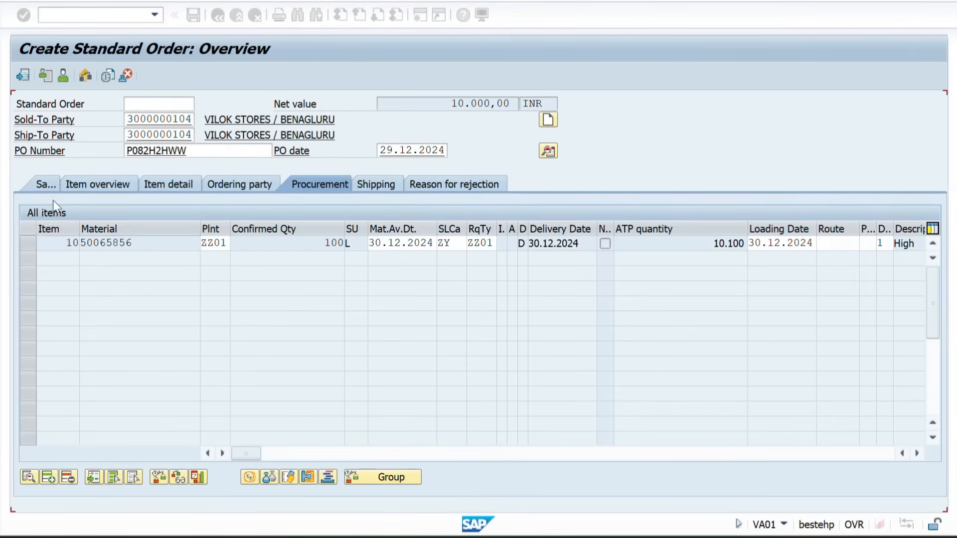
left_click(44, 184)
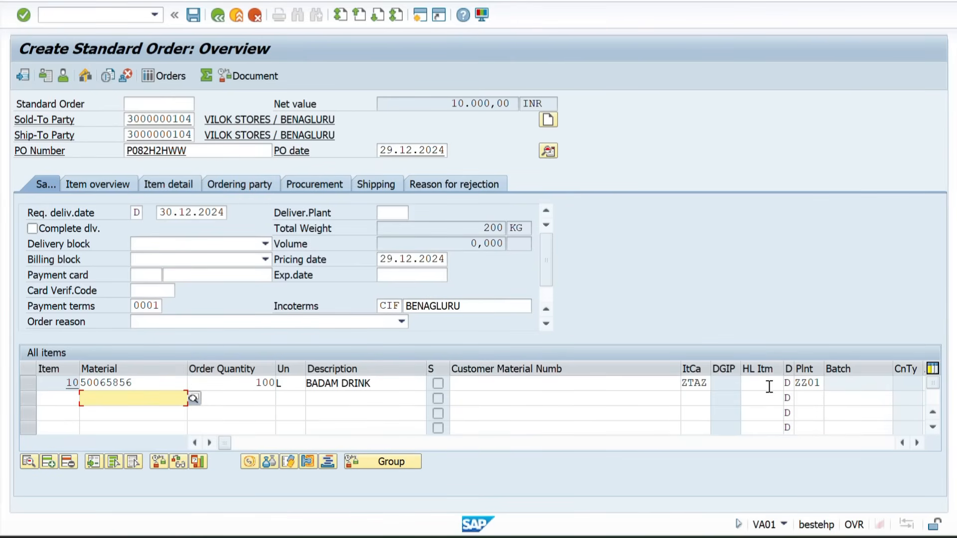
Switch to the other sales order session holding material 50065854 and restart VA01 there with a blank standard order
mouse_move(600, 535)
mouse_move(567, 535)
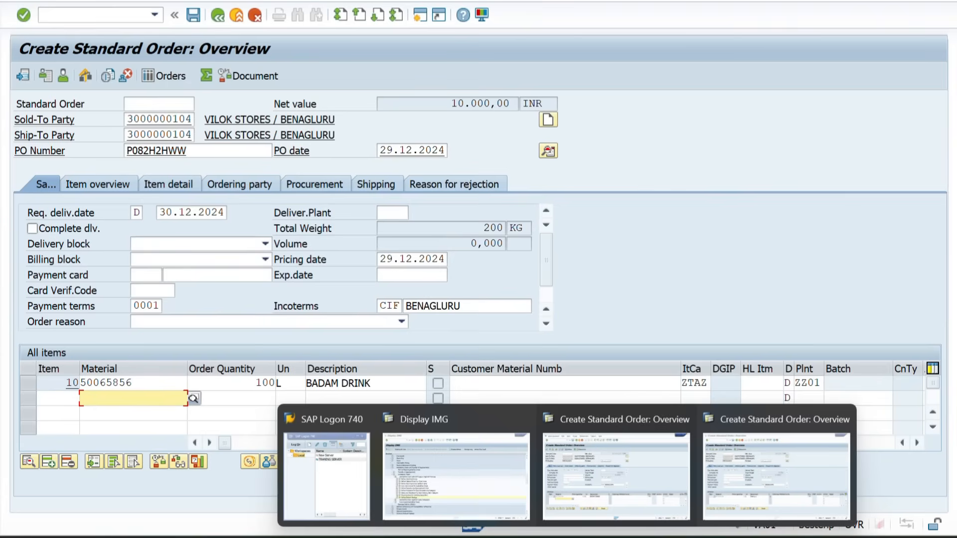
left_click(791, 462)
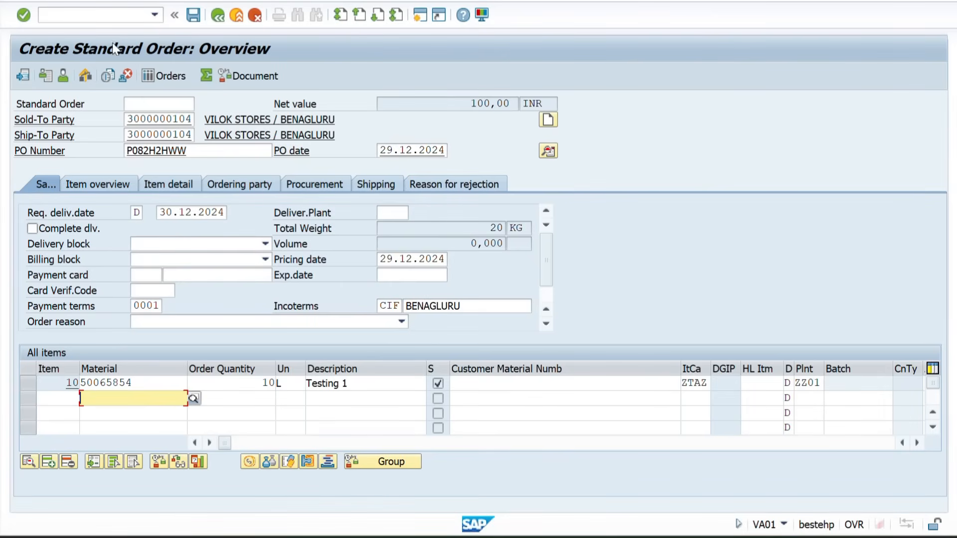
left_click(97, 20)
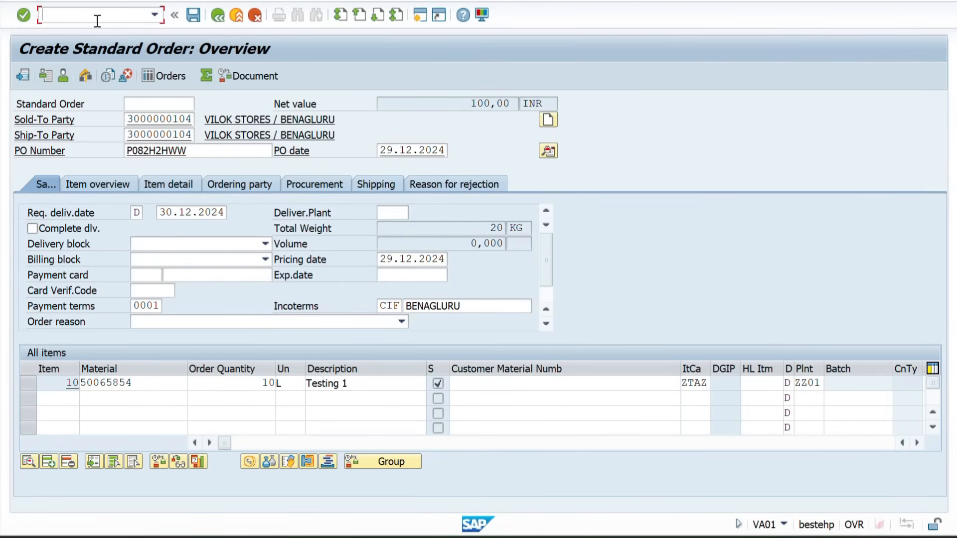
type("/NVA01")
key("Return")
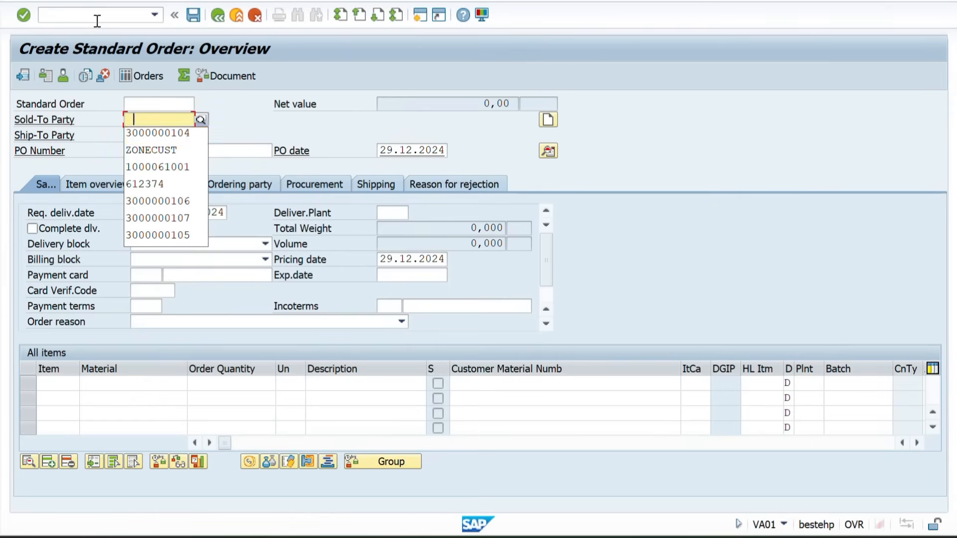
Fill in the second order's sold-to party and PO number and choose the BENGALURU unloading point
key("Down")
key("Return")
key("Tab")
key("Tab")
key("Down")
key("Return")
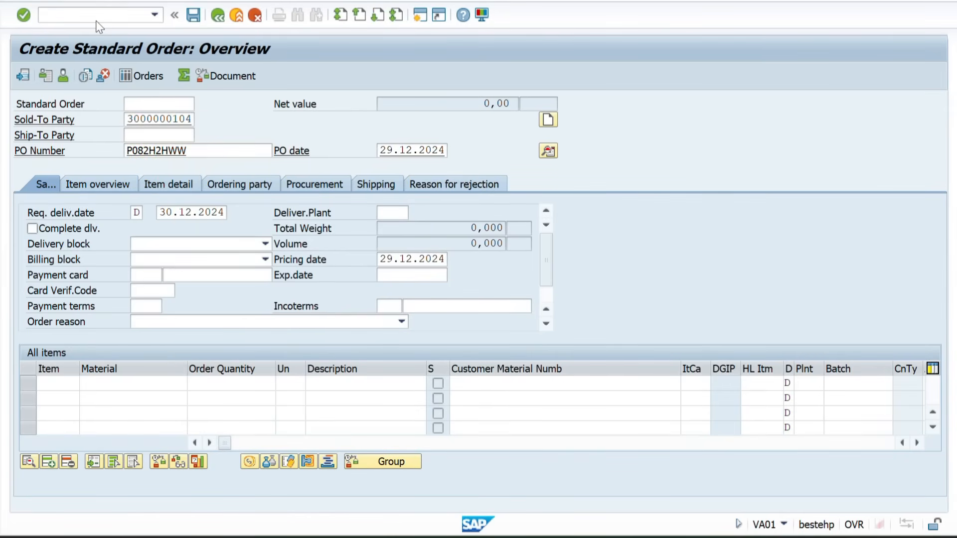
key("Return")
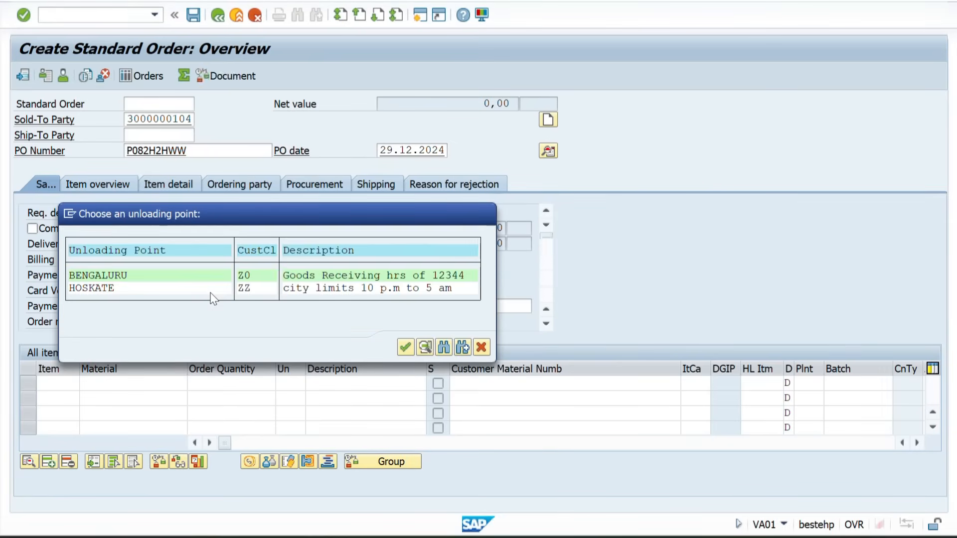
key("Return")
Add material 50065856 with an order quantity of 10 to the second order
type("50065856")
key("Tab")
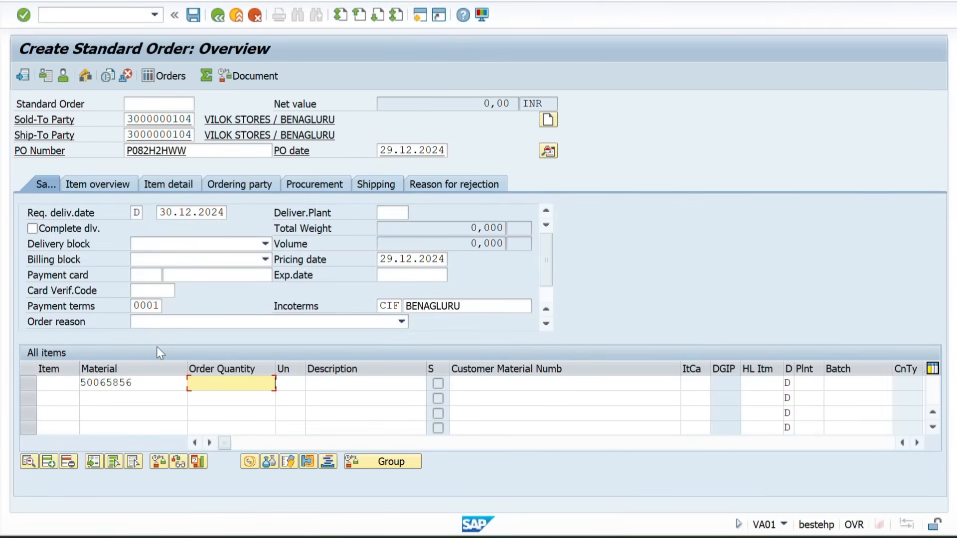
type("10")
key("Return")
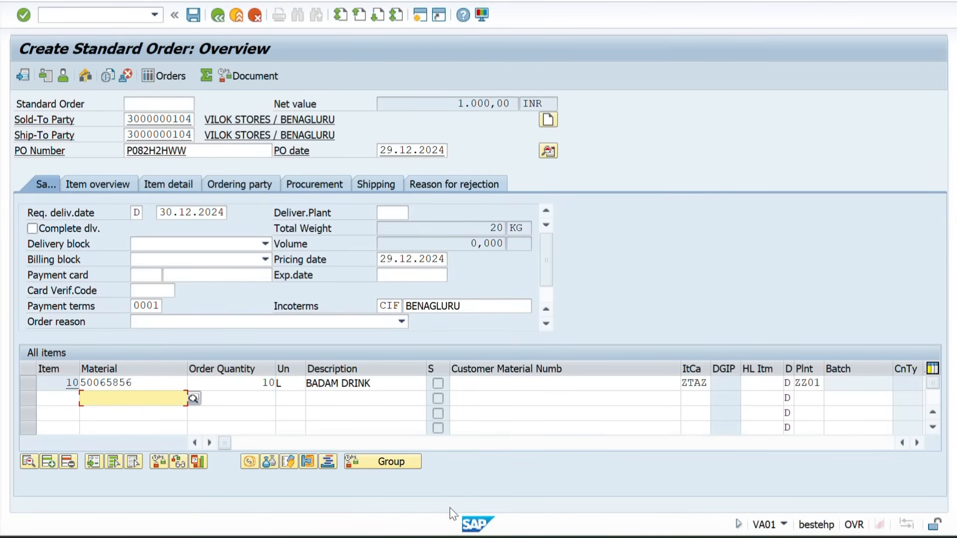
Open the details of material 50065856 in the second order and examine its pricing conditions and schedule lines
left_click(150, 388)
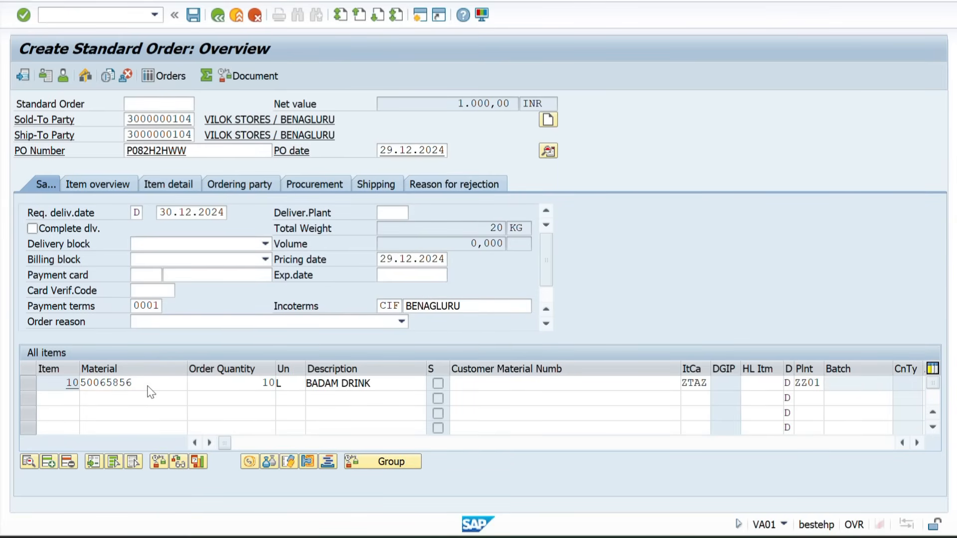
double_click(149, 388)
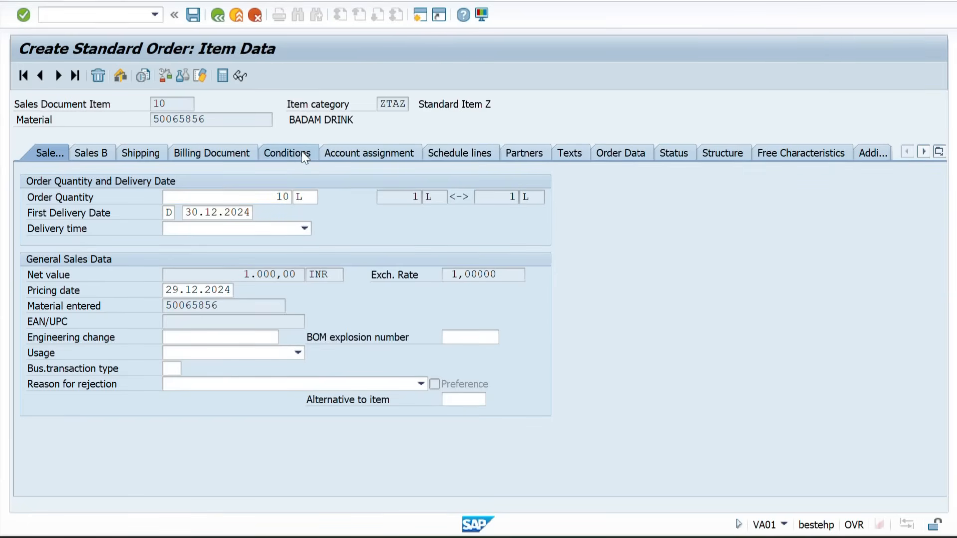
left_click(302, 155)
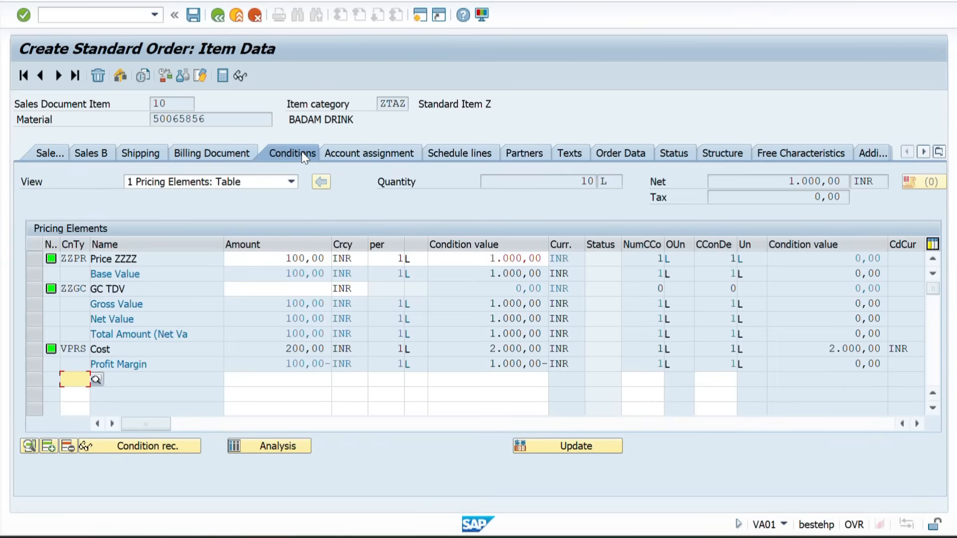
left_click(471, 152)
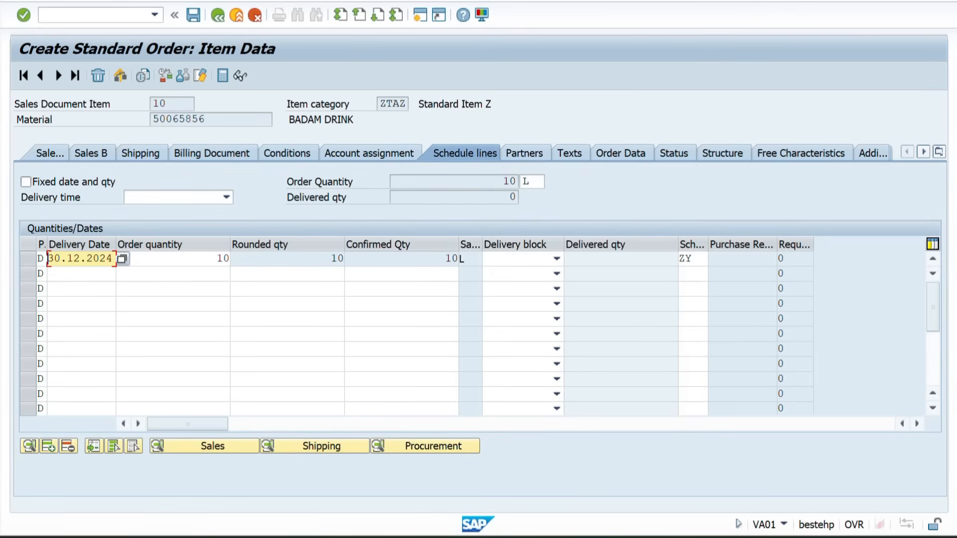
Check the material of item 10 in the first order's session, then return to the second order's schedule lines
mouse_move(566, 536)
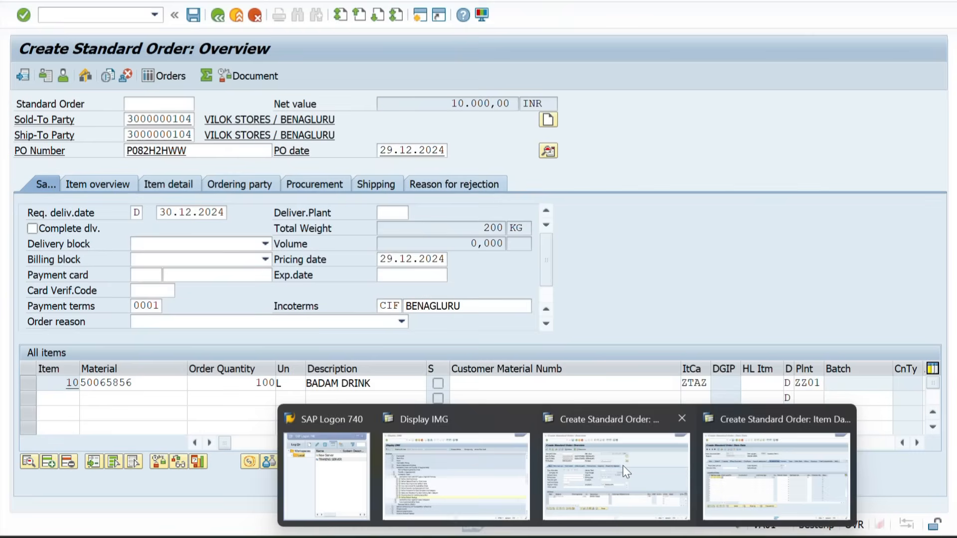
left_click(623, 466)
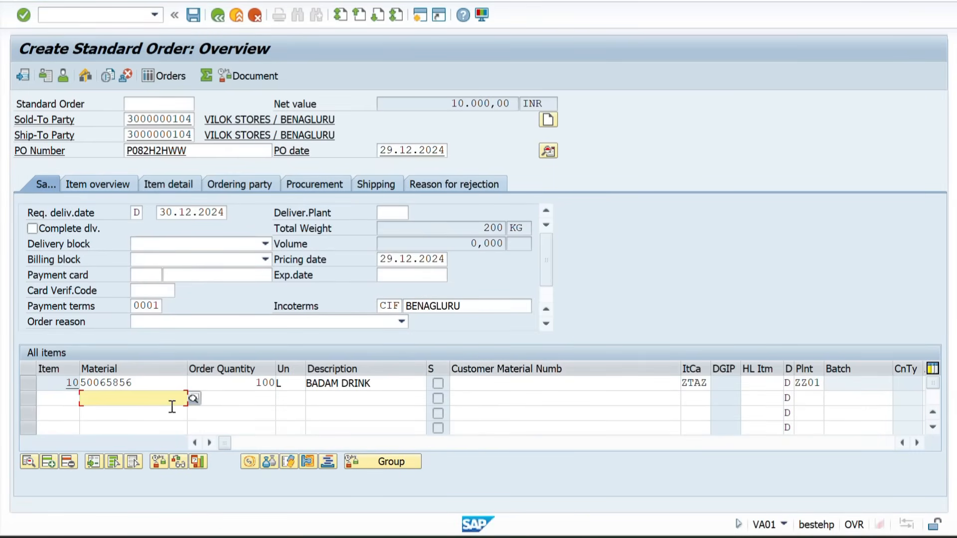
double_click(139, 387)
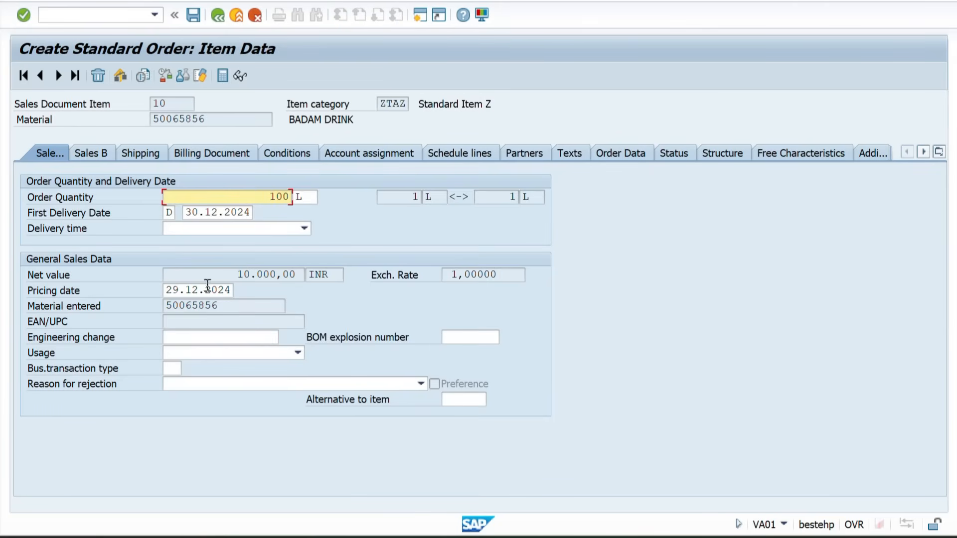
left_click_drag(213, 121, 179, 120)
mouse_move(567, 534)
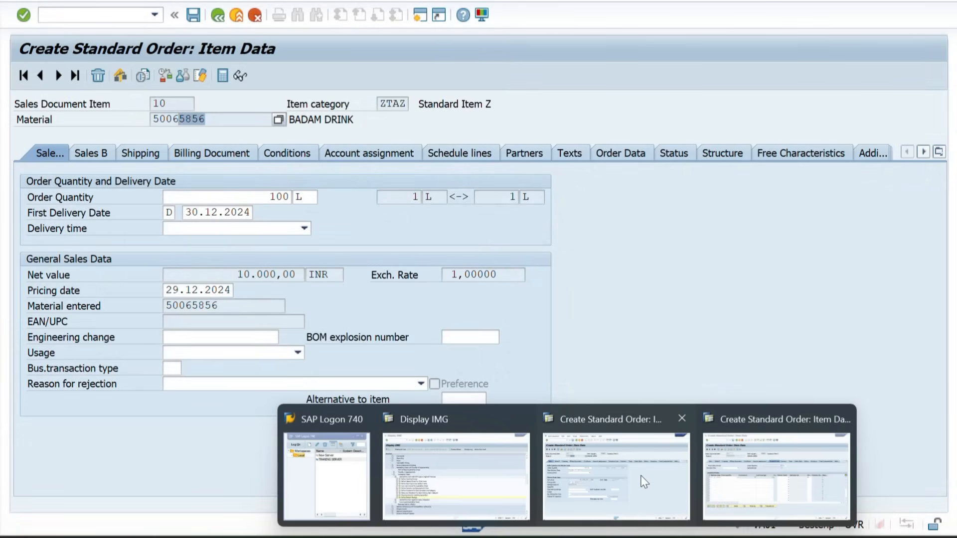
left_click(806, 450)
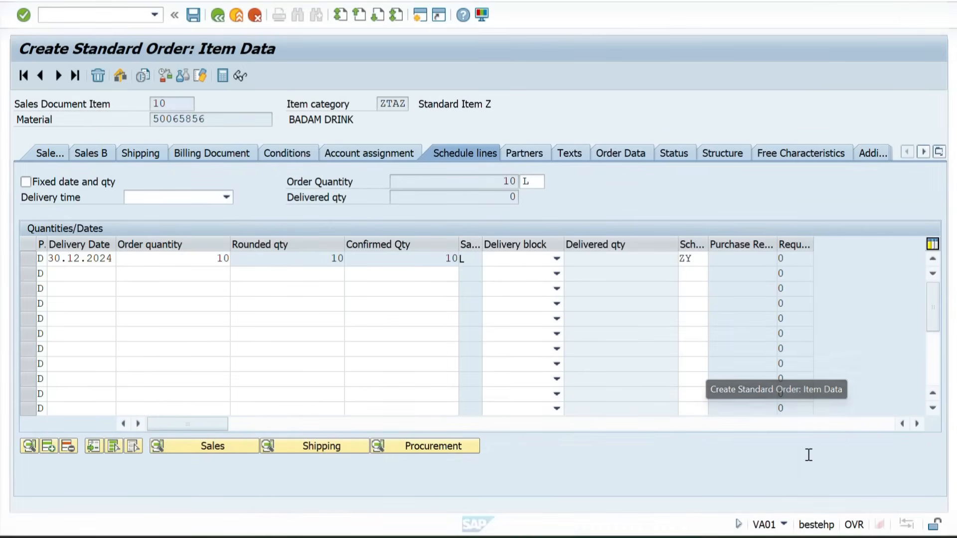
Return to the second order's overview and set the order quantity of material 50065856 to 100.000
left_click(218, 15)
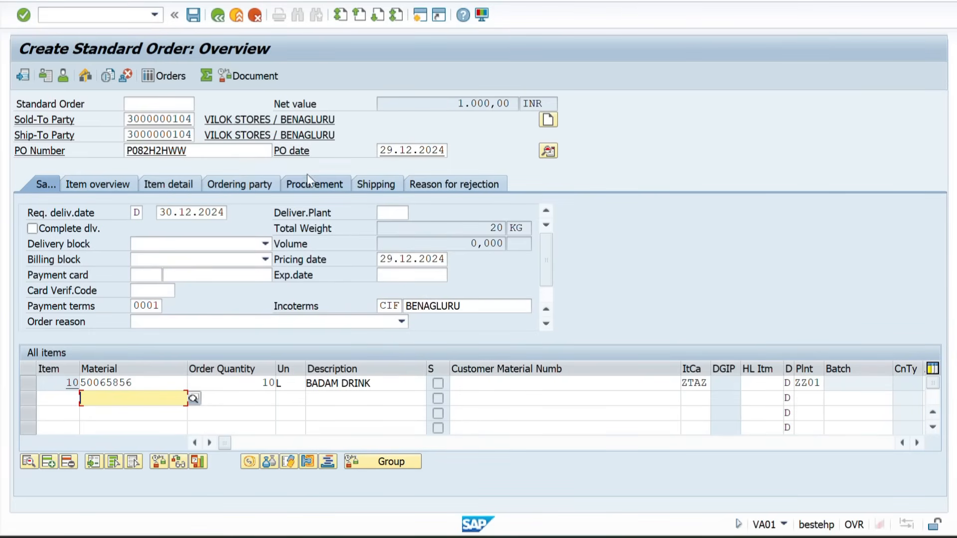
left_click(100, 15)
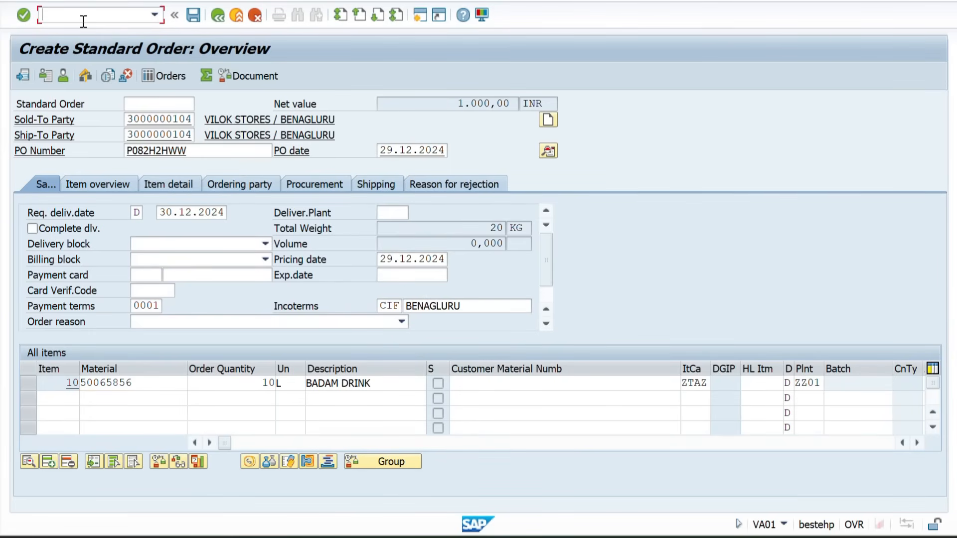
type("/")
key("Return")
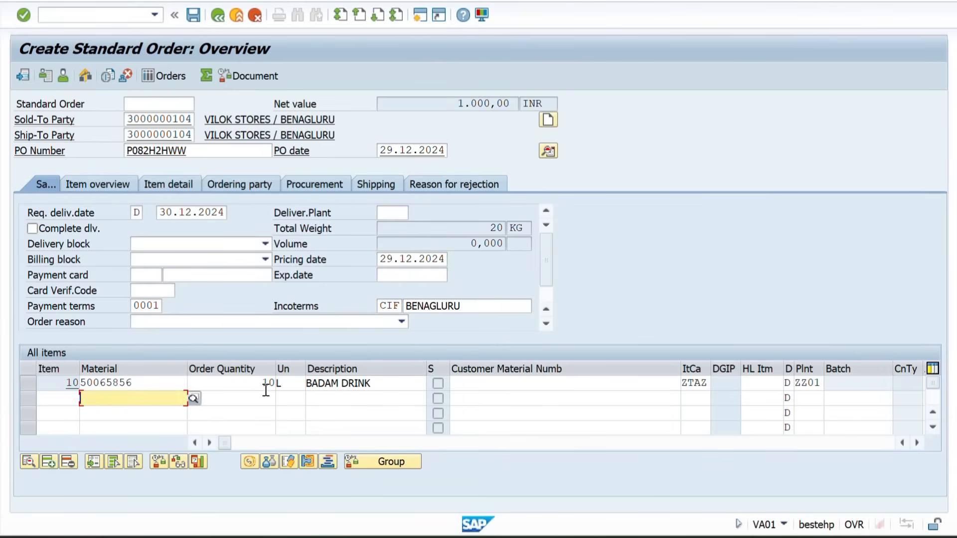
left_click_drag(252, 385, 294, 387)
key("BackSpace")
type("1")
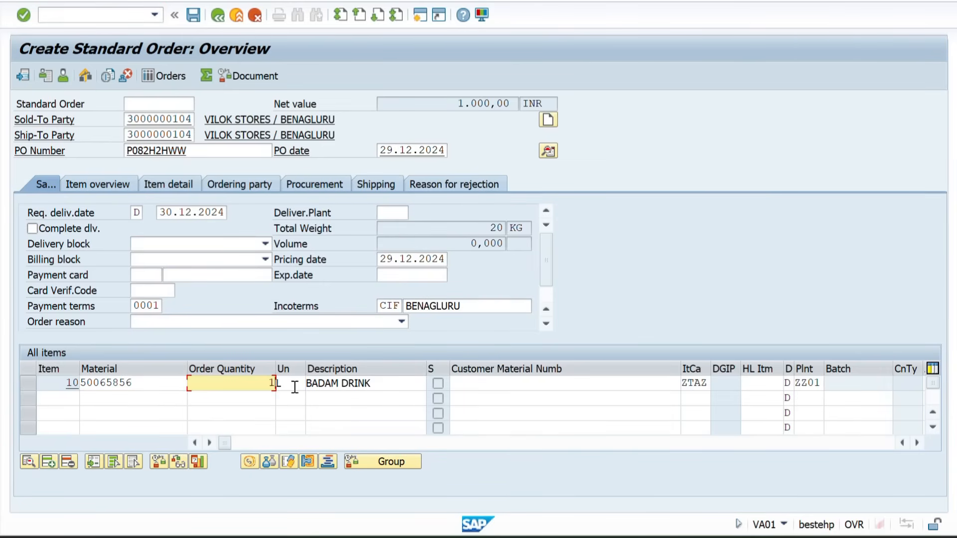
type("00000")
key("Return")
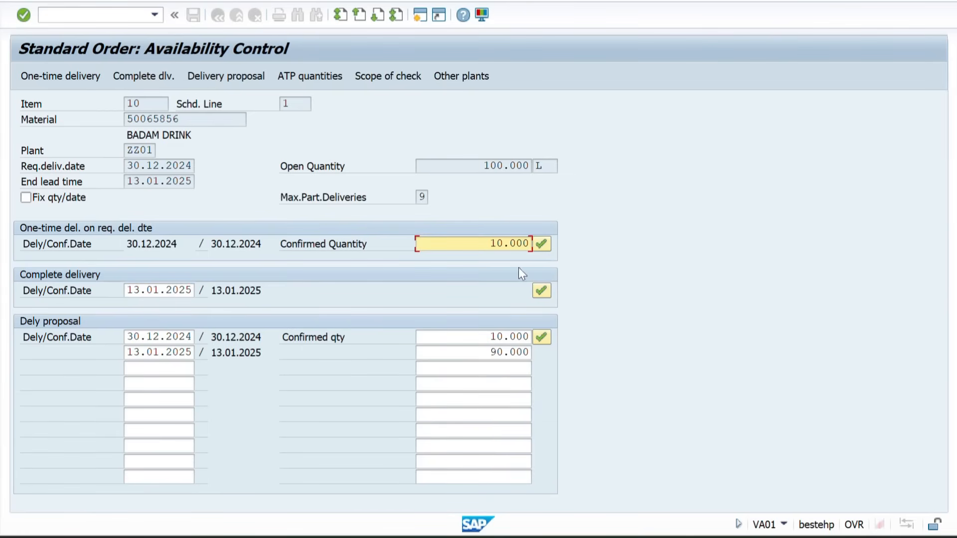
Check the one-time delivery's confirmed quantity, consult the Availability check sheet in the Book1 workbook, and return to the SAP availability control
left_click_drag(477, 244, 531, 244)
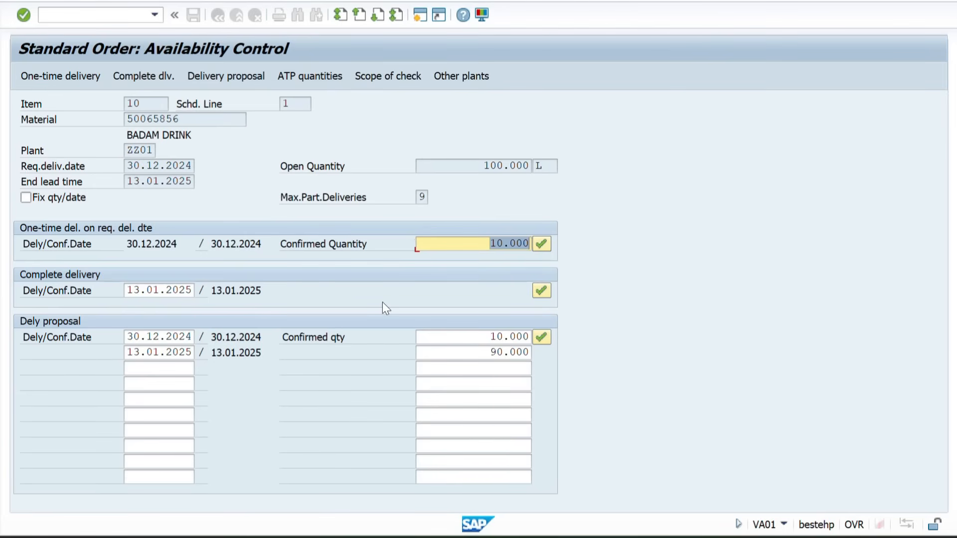
key("Return")
key("alt+Tab")
key("alt+Tab")
key("alt+Tab")
key("alt+Tab")
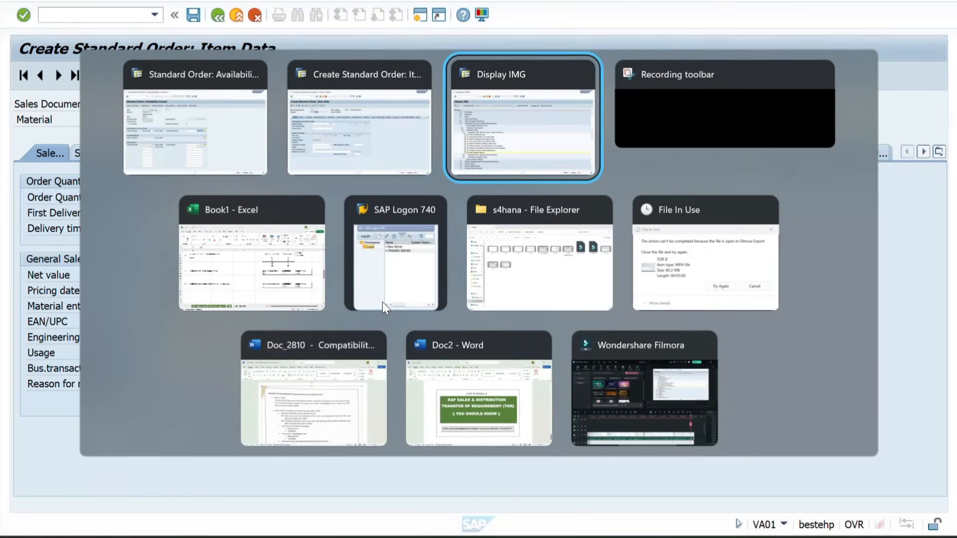
scroll(200, 239, "up", 4)
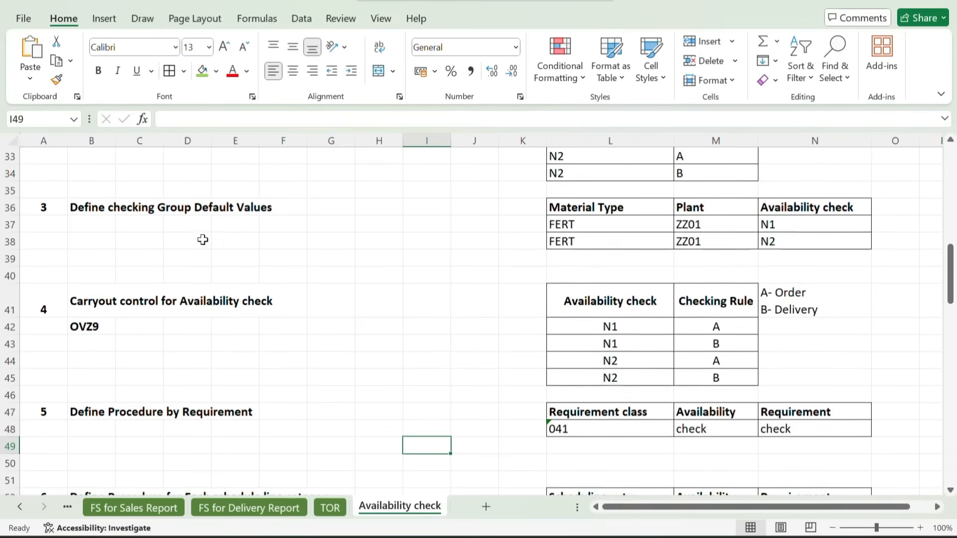
key("alt+Tab")
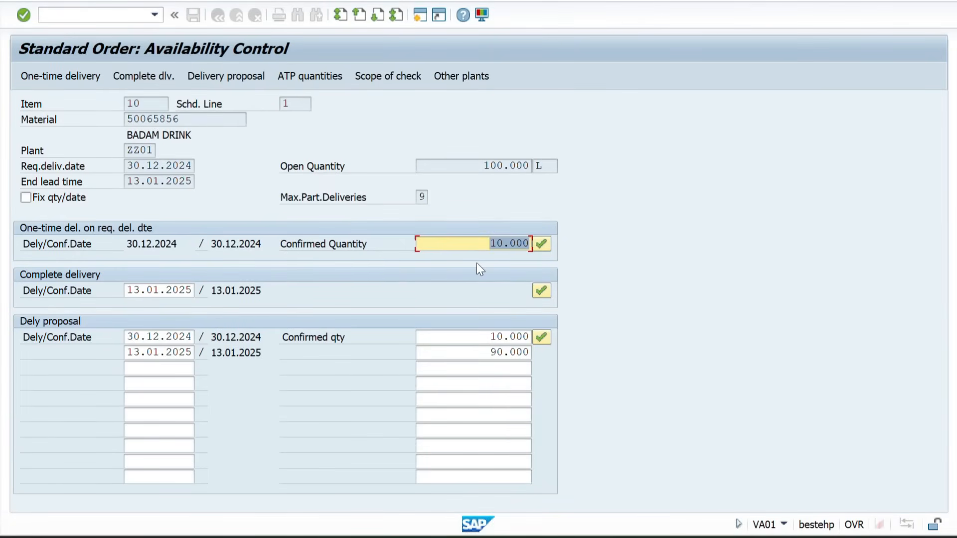
Compare the open quantity with the one-time confirmed quantity and both confirmed quantities of the delivery proposal
left_click_drag(482, 165, 558, 163)
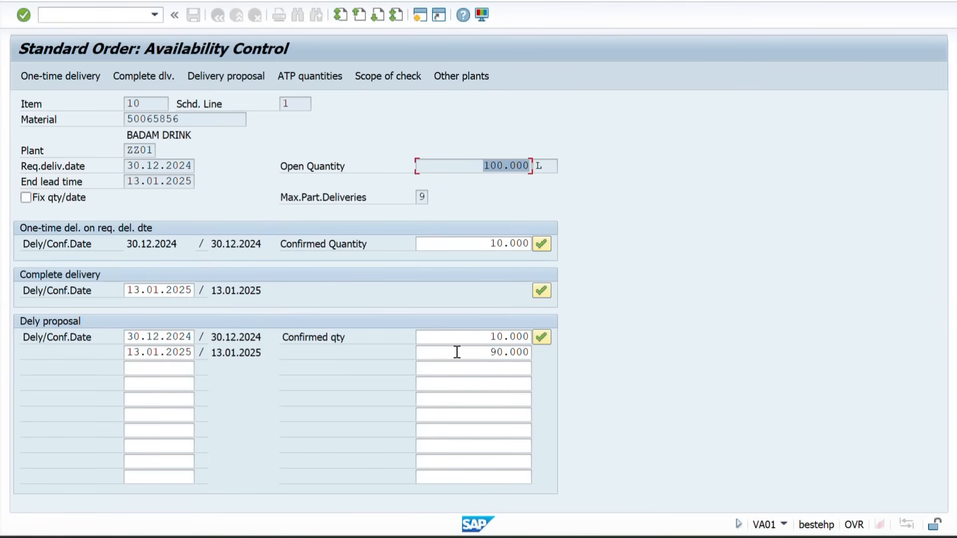
left_click_drag(472, 165, 535, 166)
left_click_drag(467, 167, 534, 165)
left_click_drag(450, 166, 539, 164)
left_click_drag(492, 244, 541, 248)
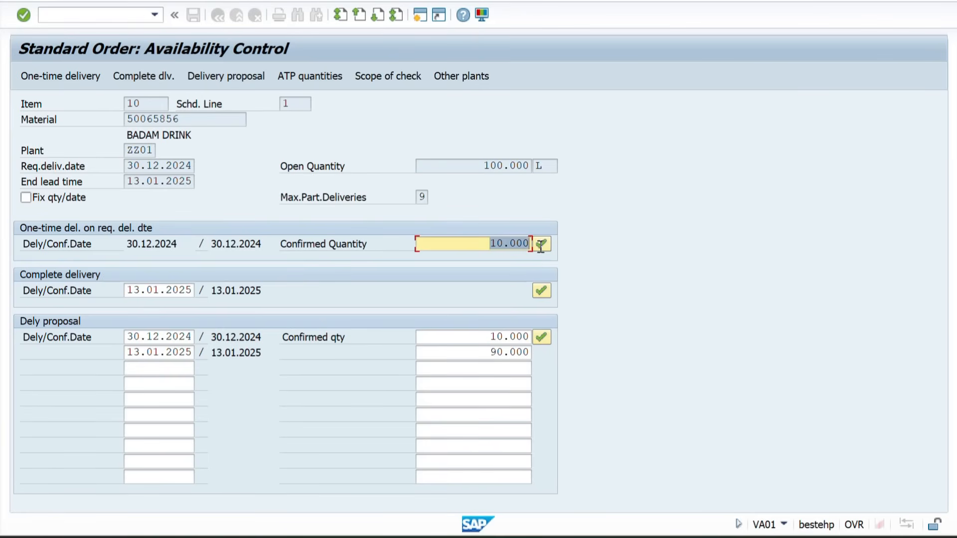
left_click_drag(474, 248, 542, 254)
left_click_drag(483, 339, 534, 341)
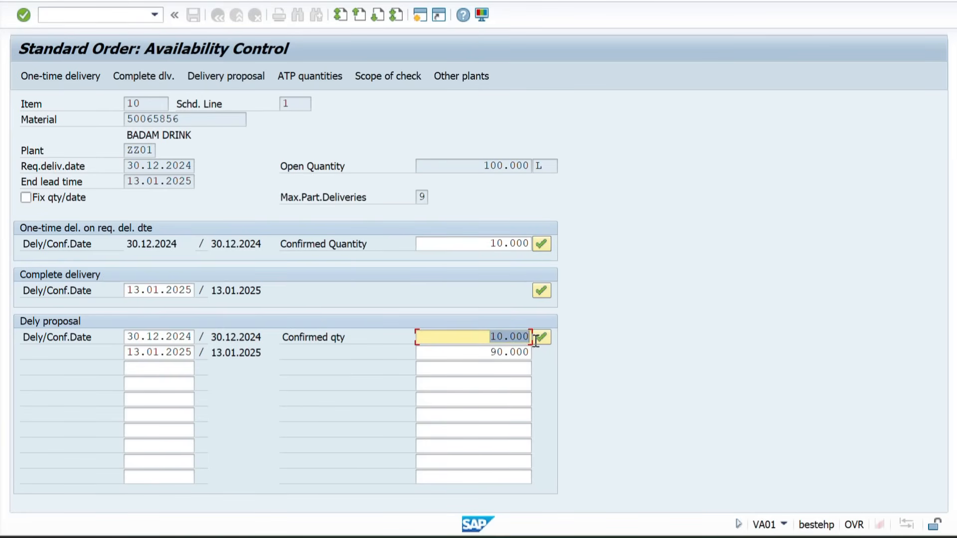
left_click_drag(479, 356, 552, 357)
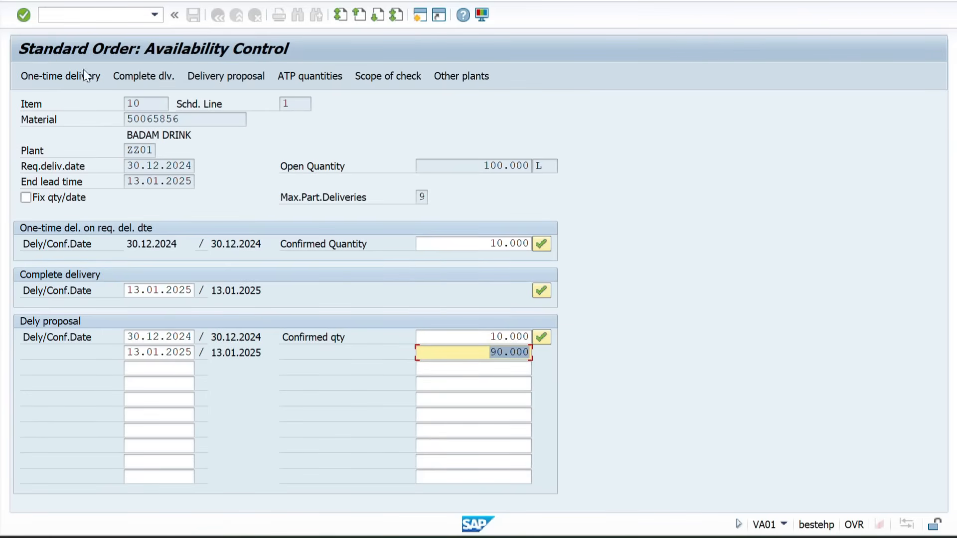
Accept the one-time delivery for material 50065856 and examine the rounded and confirmed quantities in its schedule lines
left_click(65, 77)
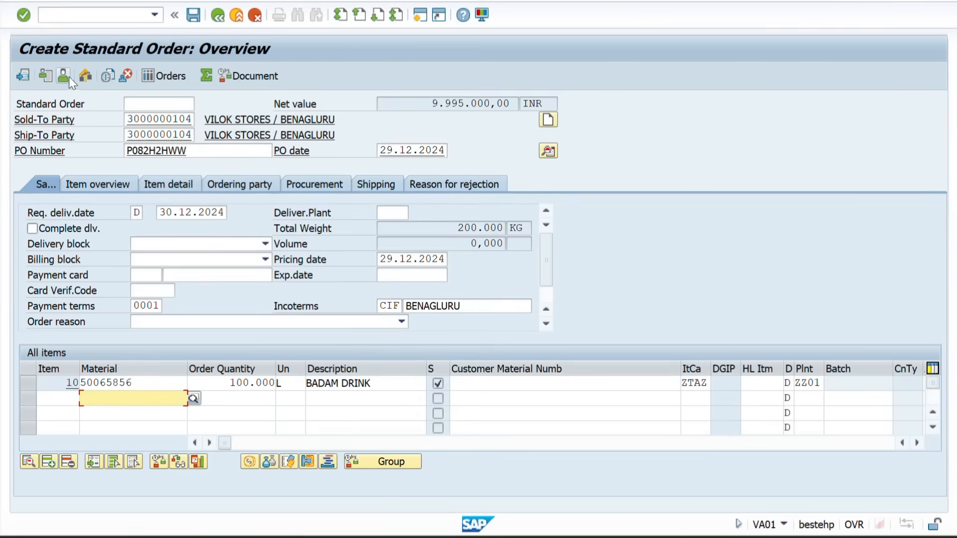
double_click(128, 382)
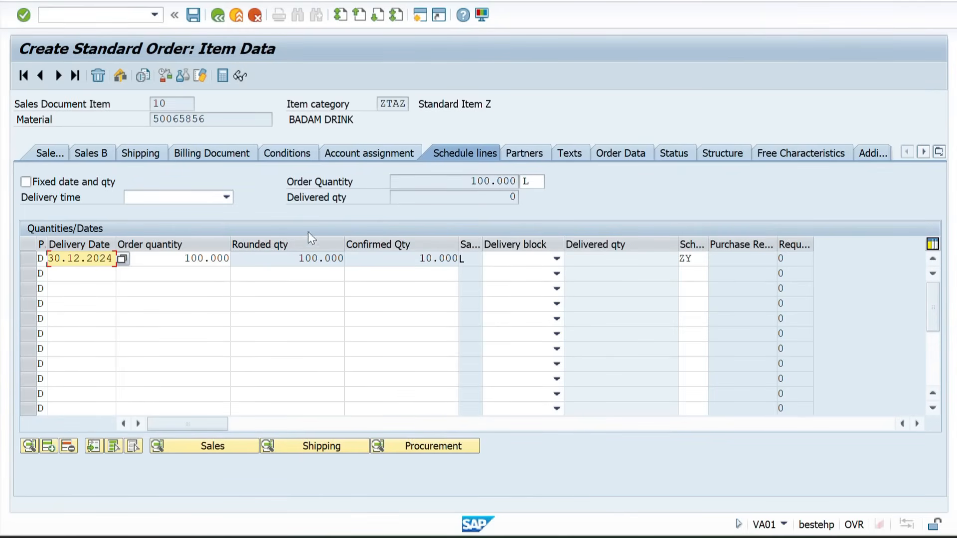
left_click_drag(259, 258, 336, 258)
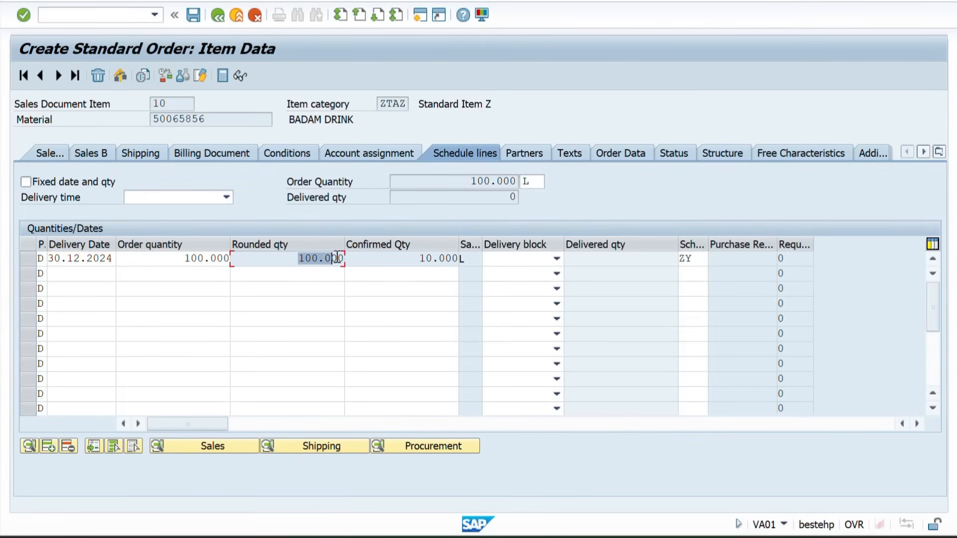
left_click_drag(419, 259, 455, 258)
Switch to the first order's session and return from the item data to the order overview
key("alt+Tab")
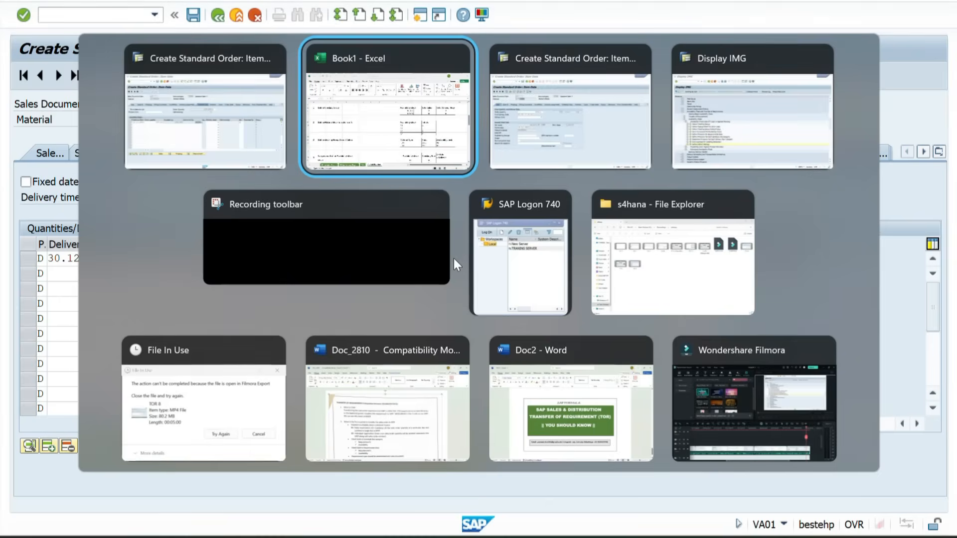
key("alt+Tab")
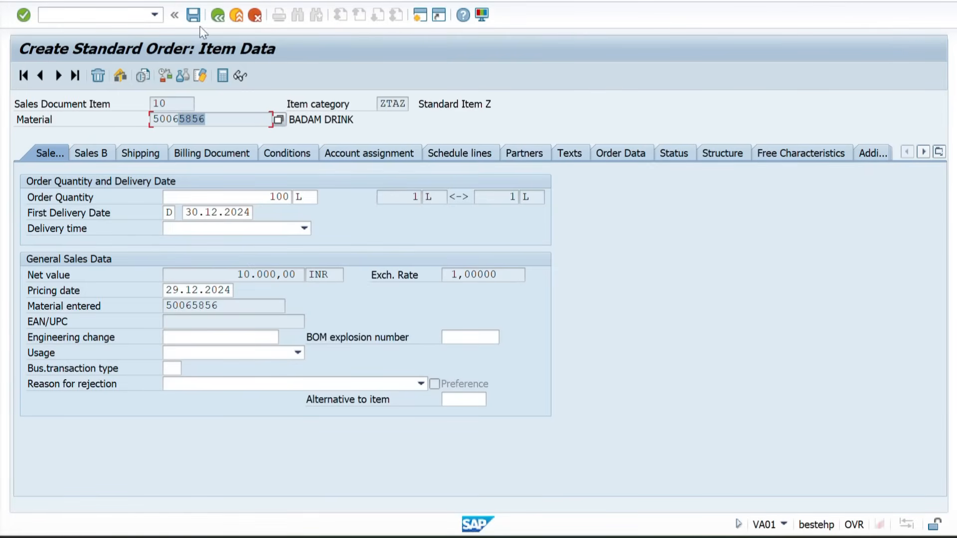
left_click(218, 15)
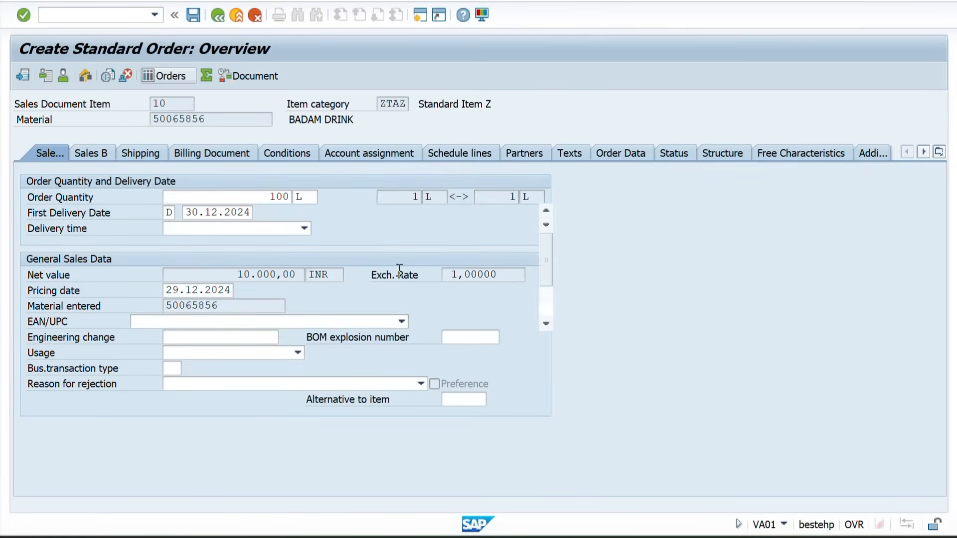